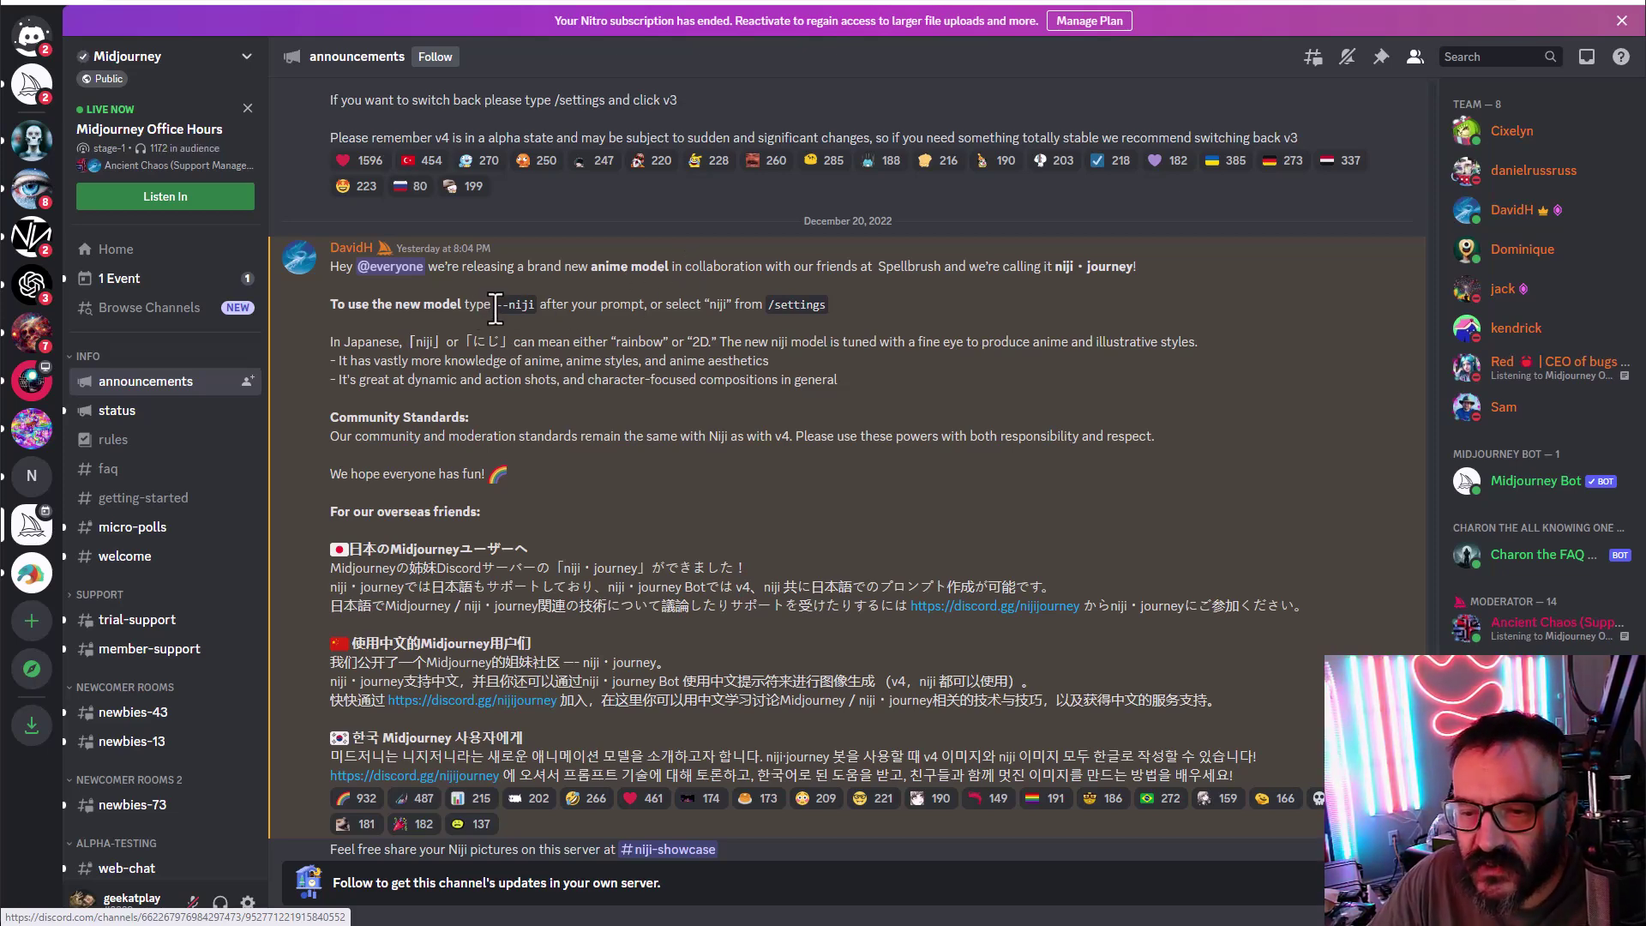
Step: Highlight the inline '--niji' parameter in the niji·journey announcement post
left_click_drag(496, 307, 537, 307)
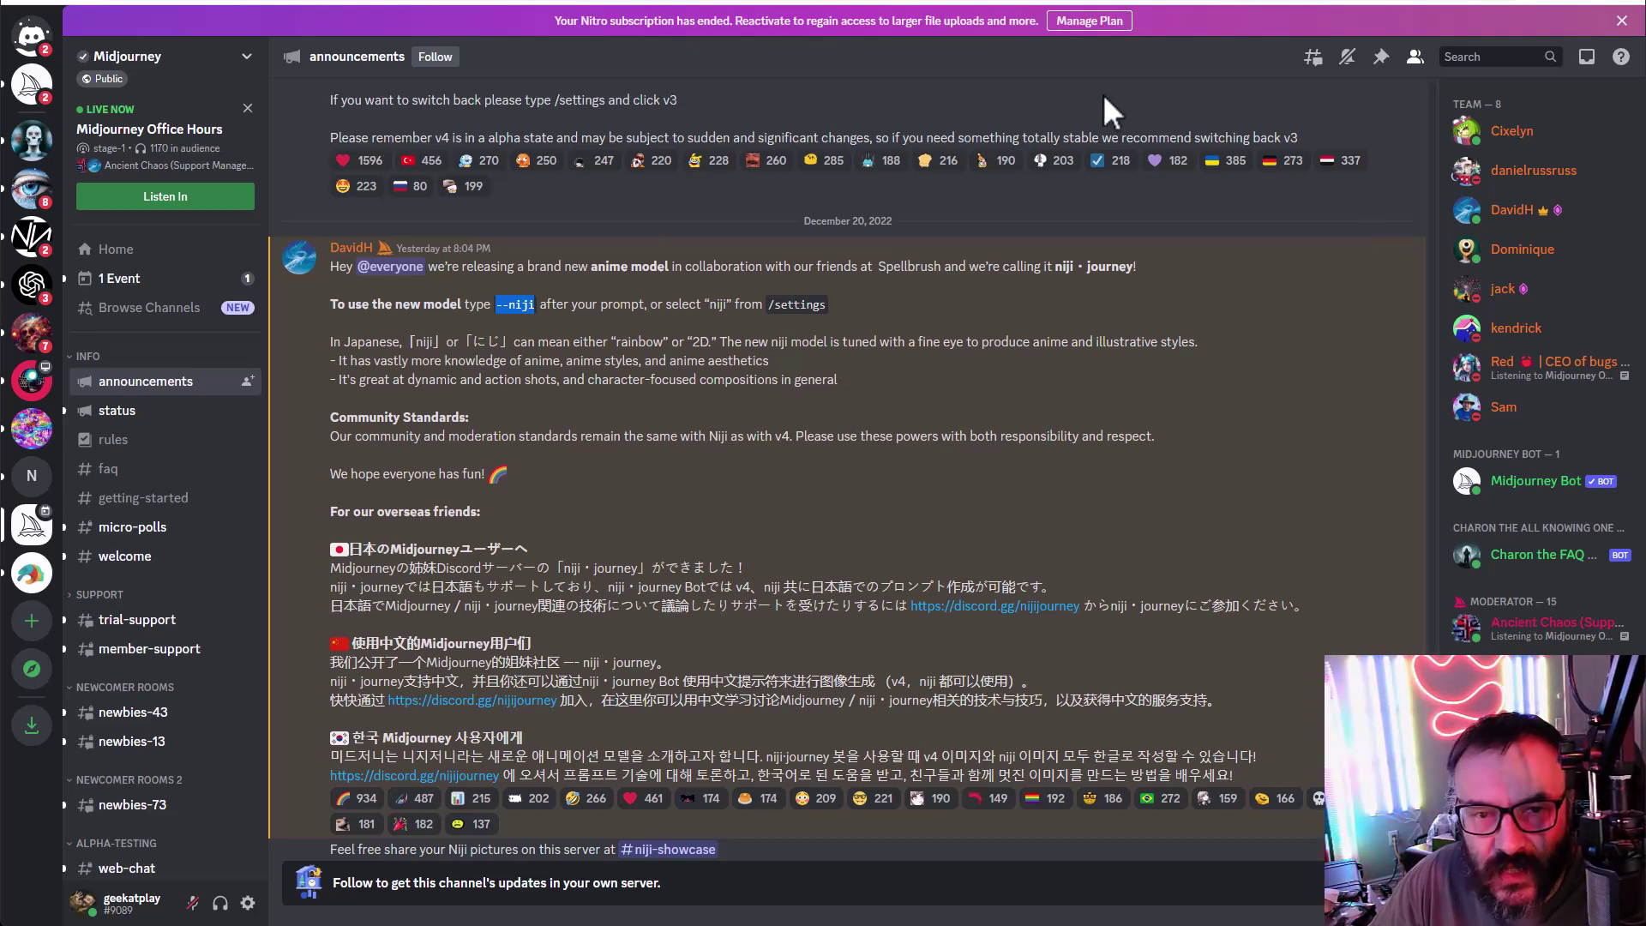
Step: Show the Anything V3 baby bunny knight outputs in Stable Diffusion, then return to the Midjourney Bot DM
key("alt+Tab")
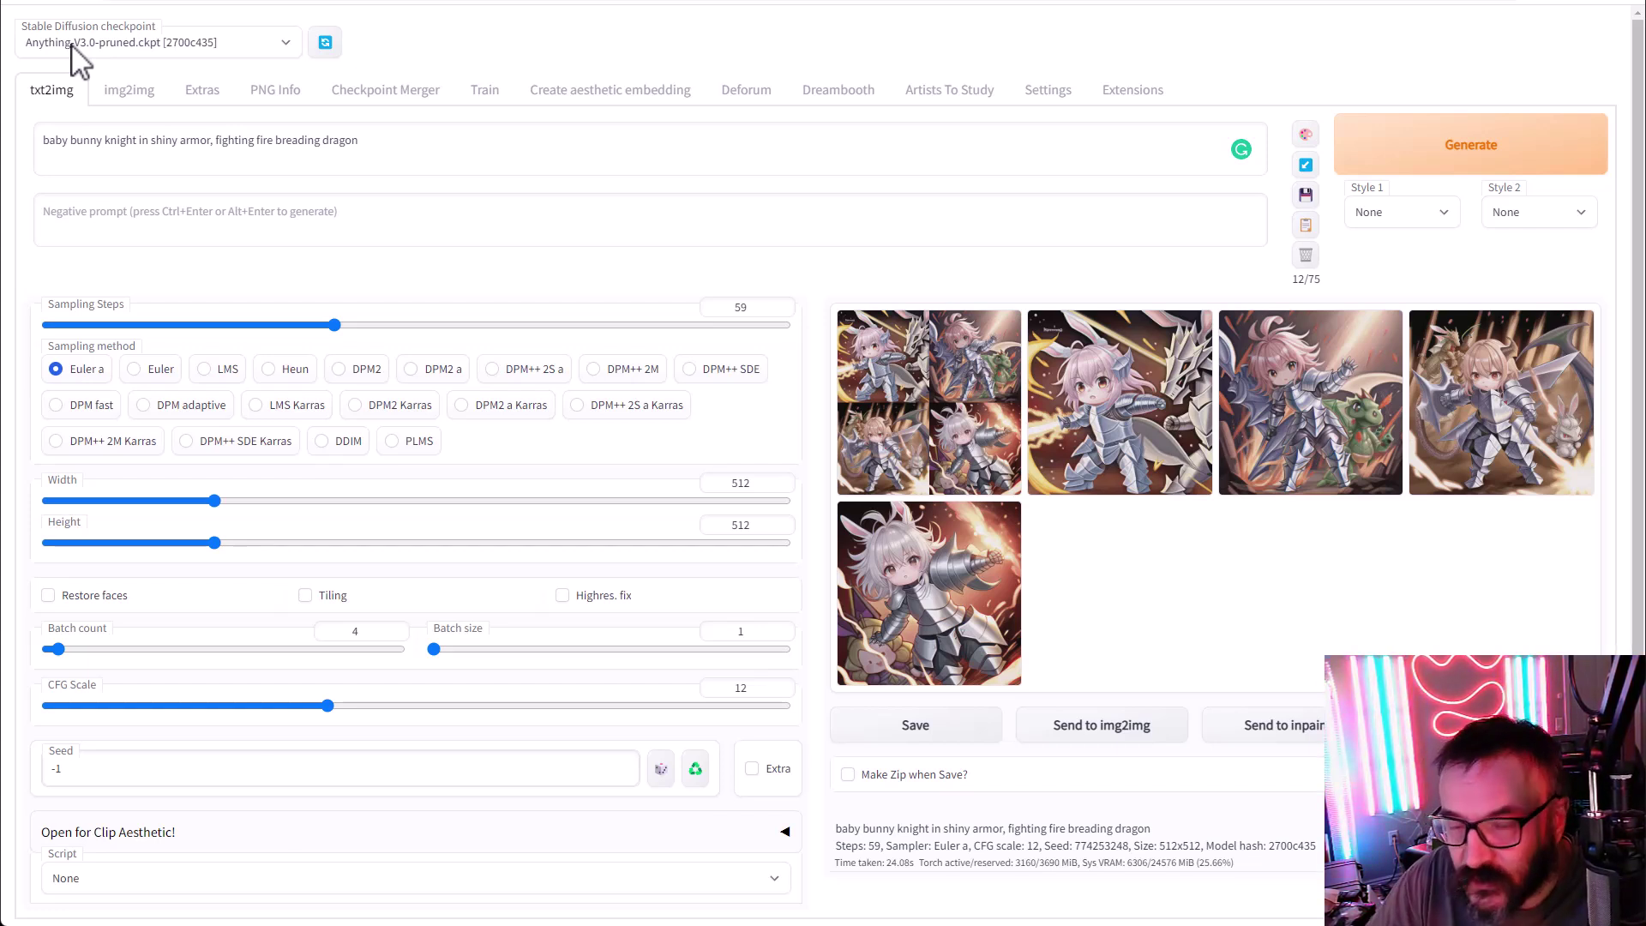
key("alt+Tab")
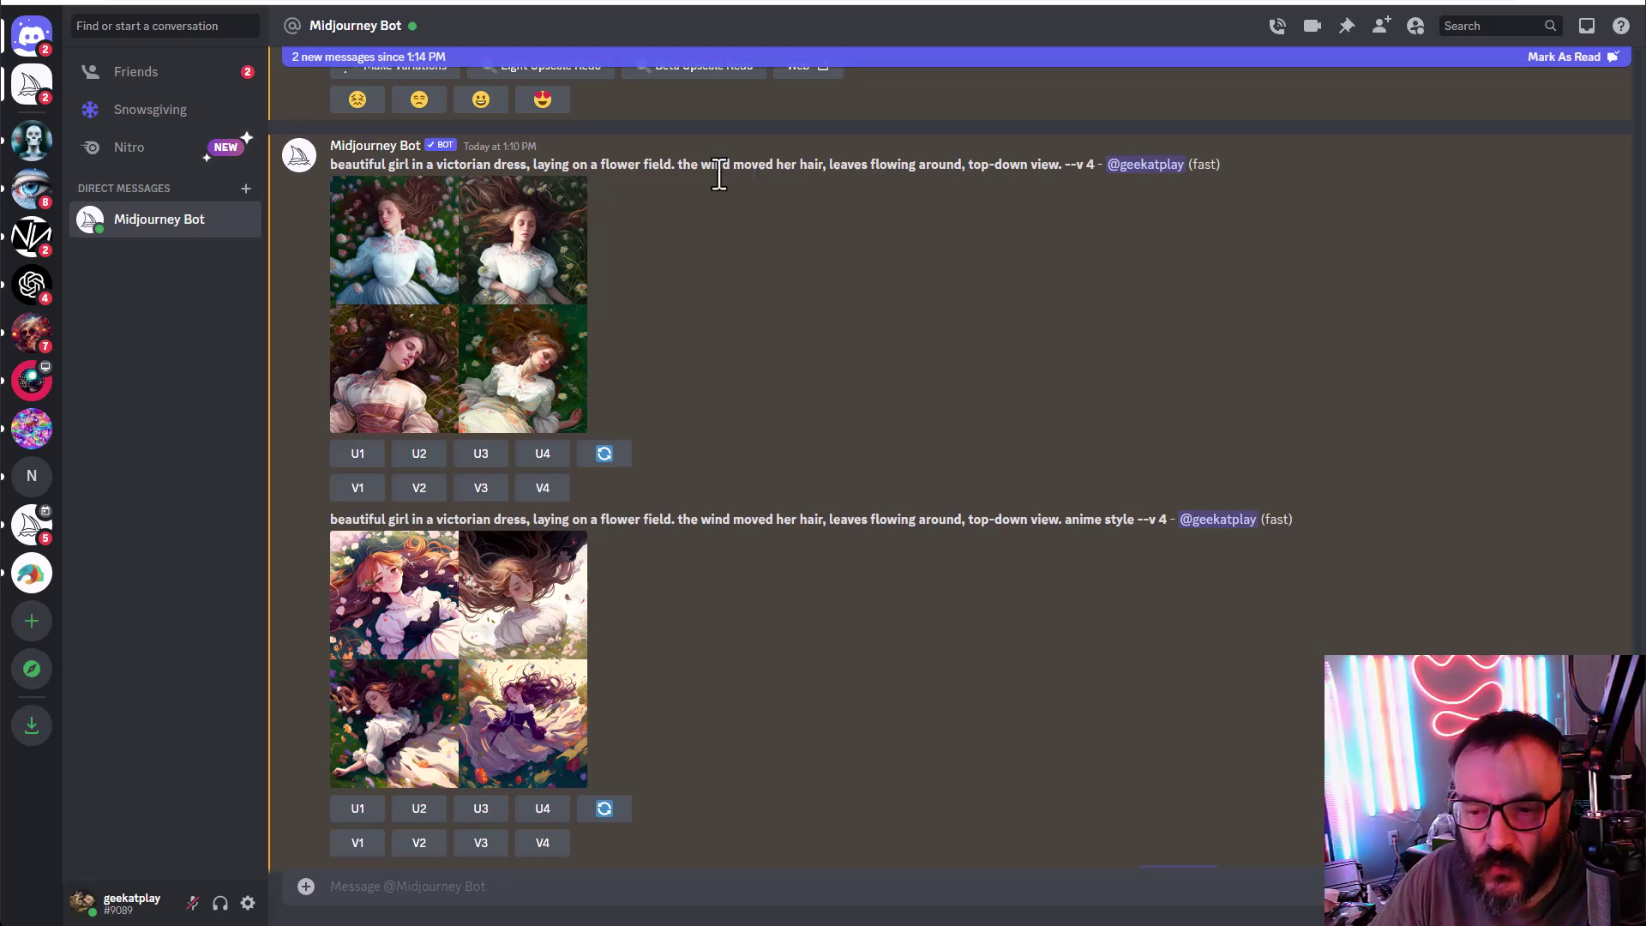
Step: Enlarge and close the v4, anime-style and niji Victorian-girl grids, highlighting 'anime style' in the prompt
left_click(468, 305)
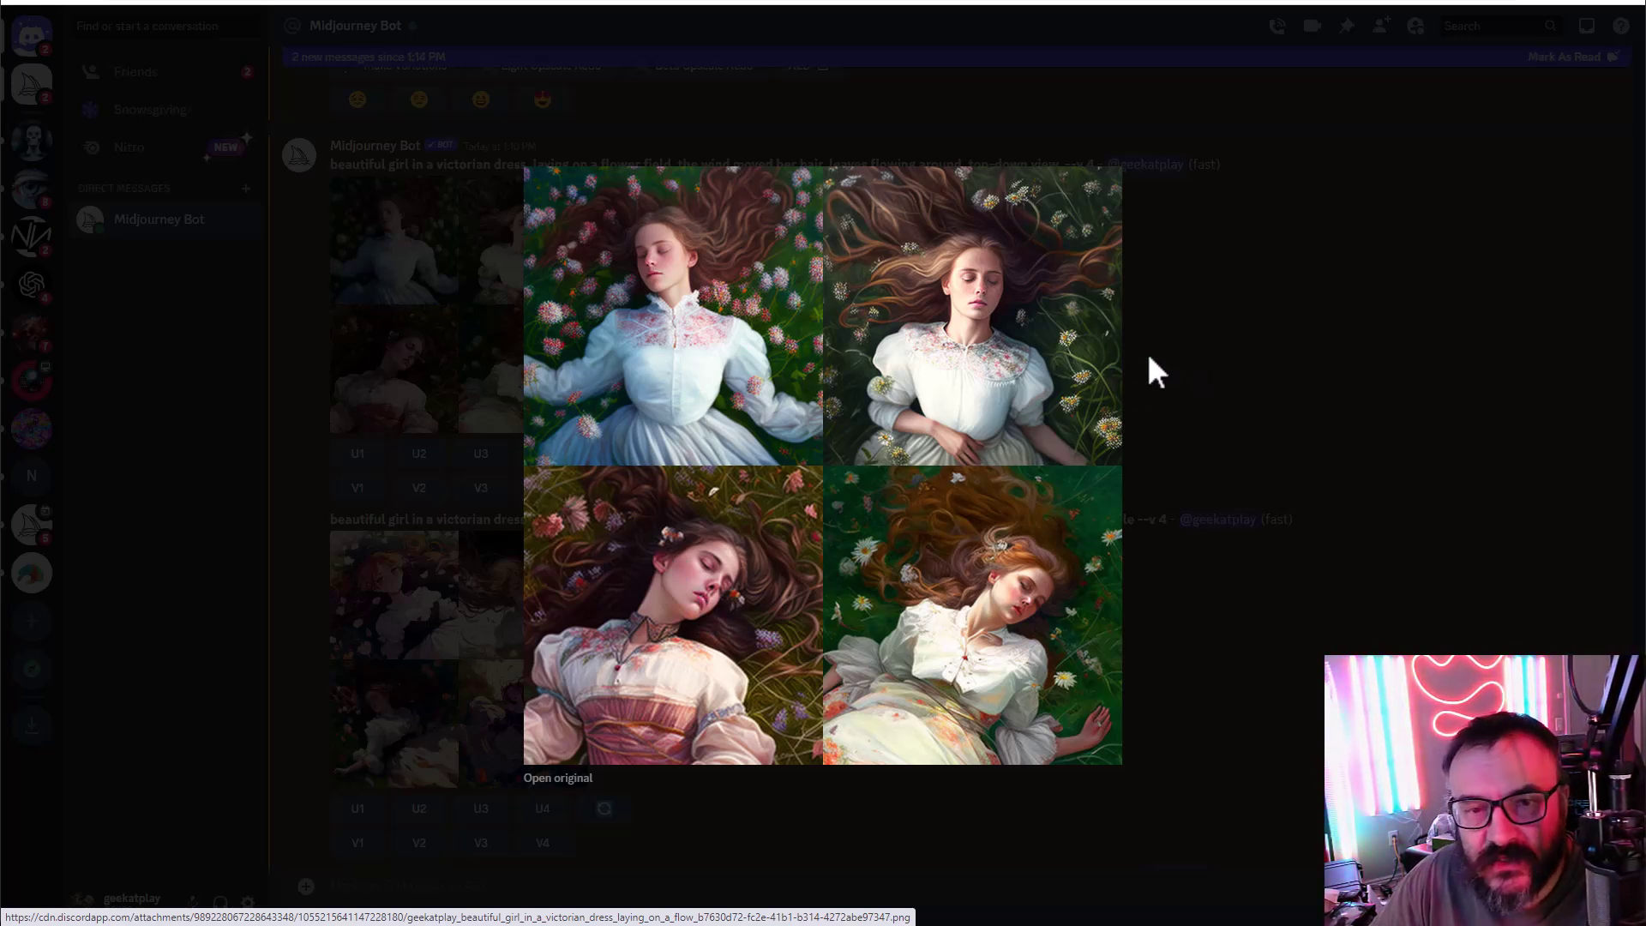
left_click(1209, 340)
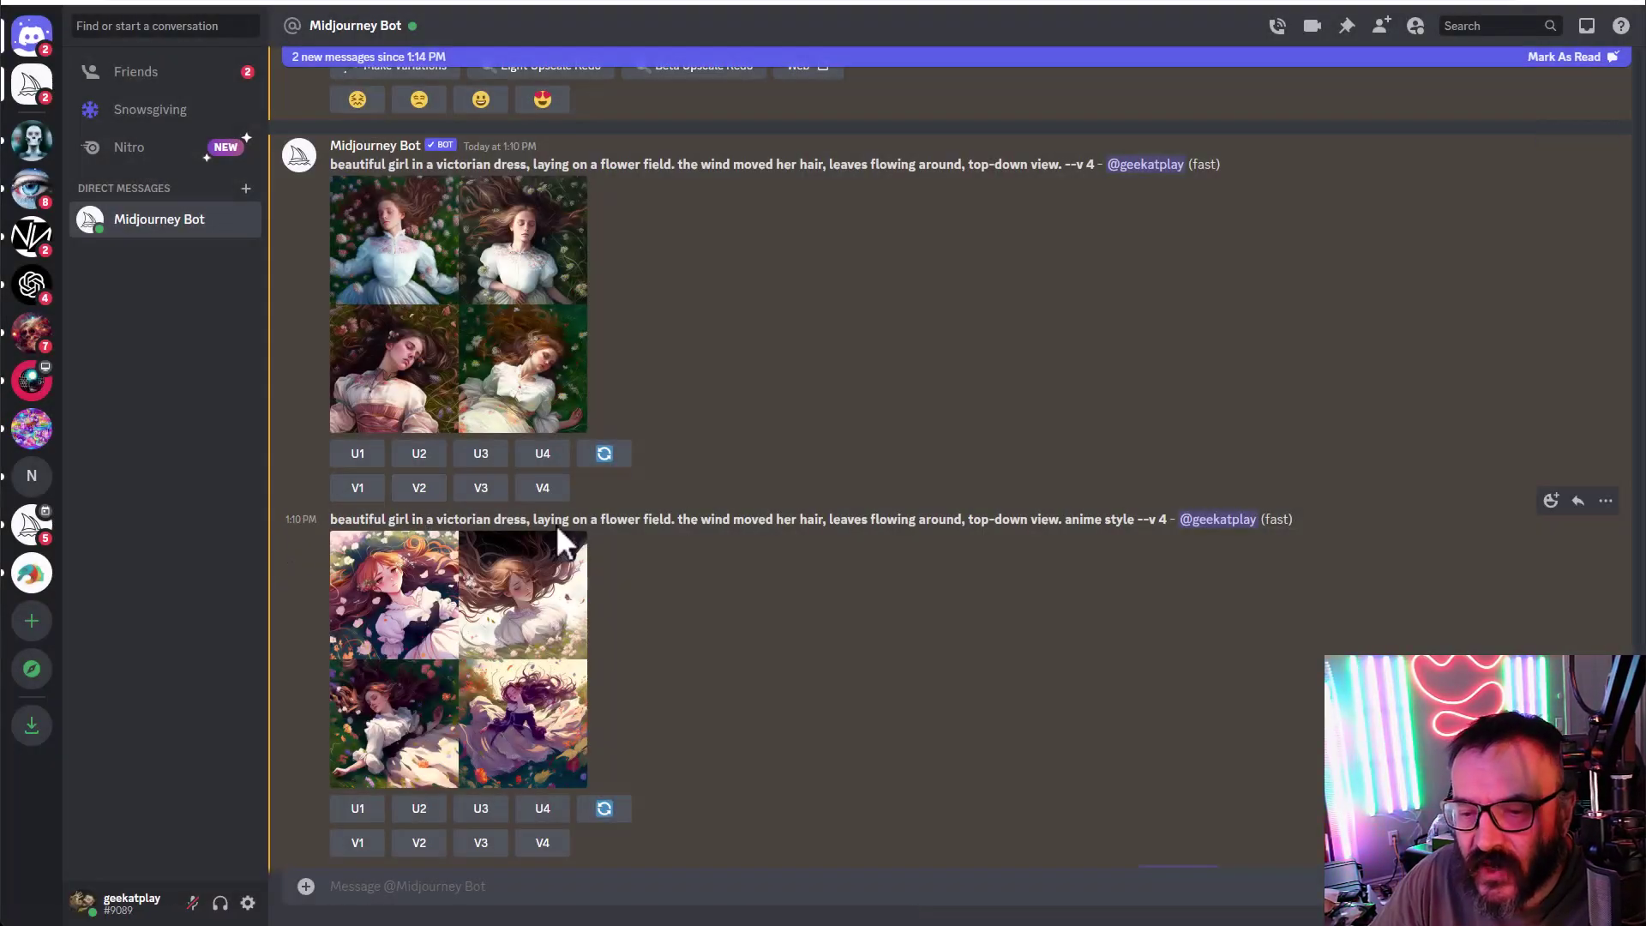
left_click_drag(1064, 522, 1141, 525)
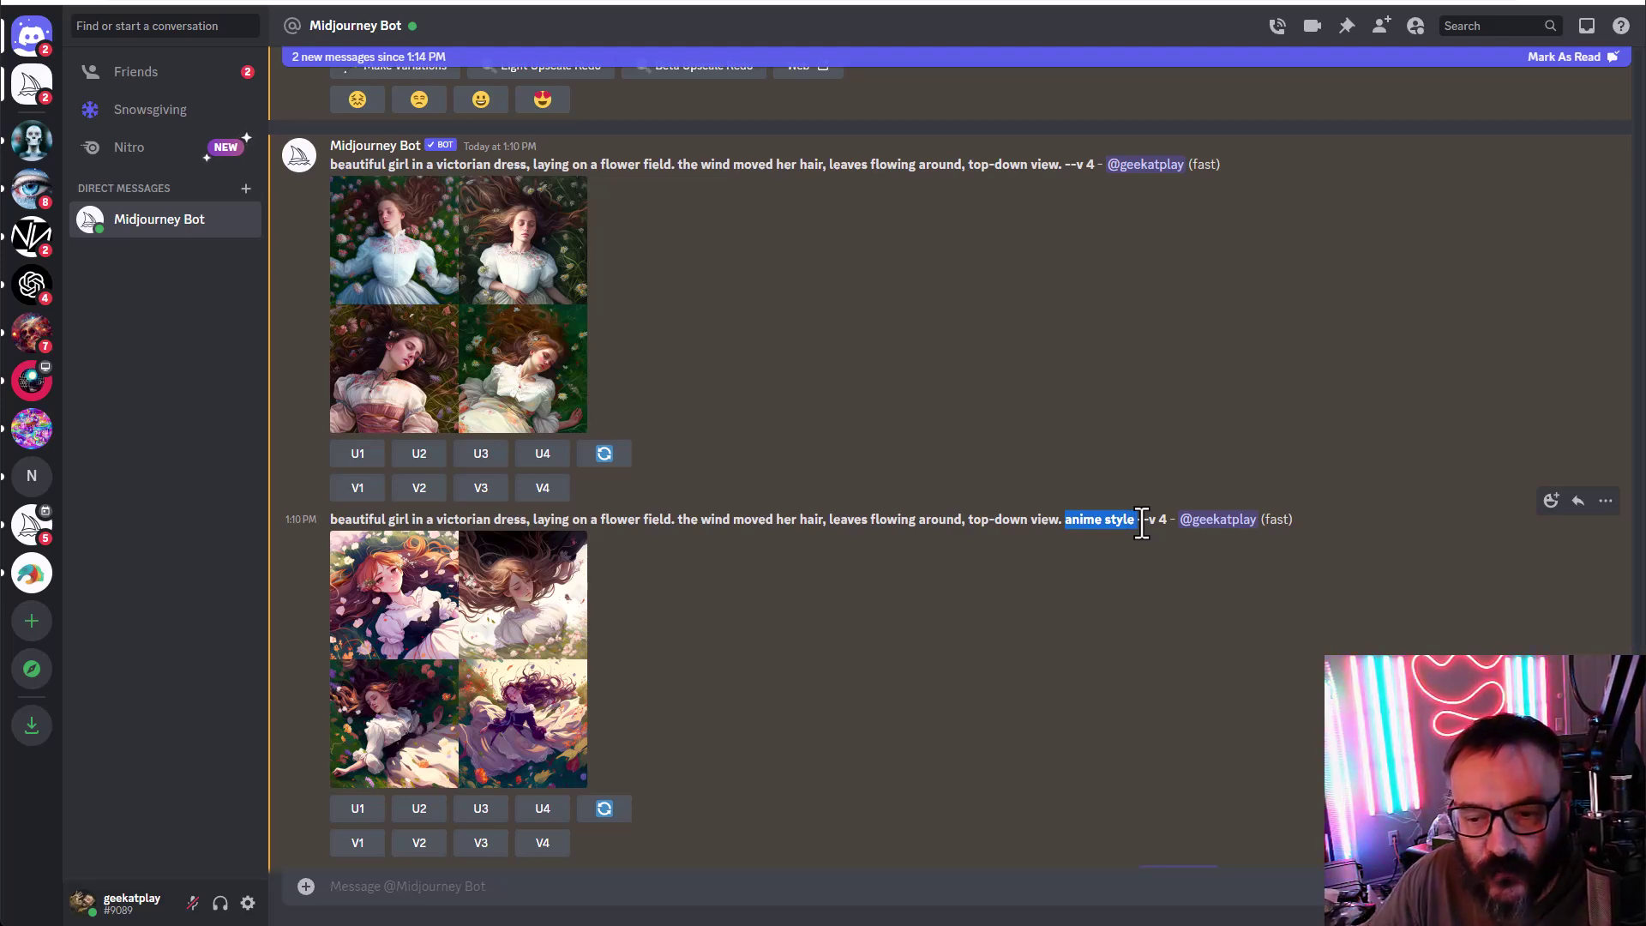
left_click(574, 621)
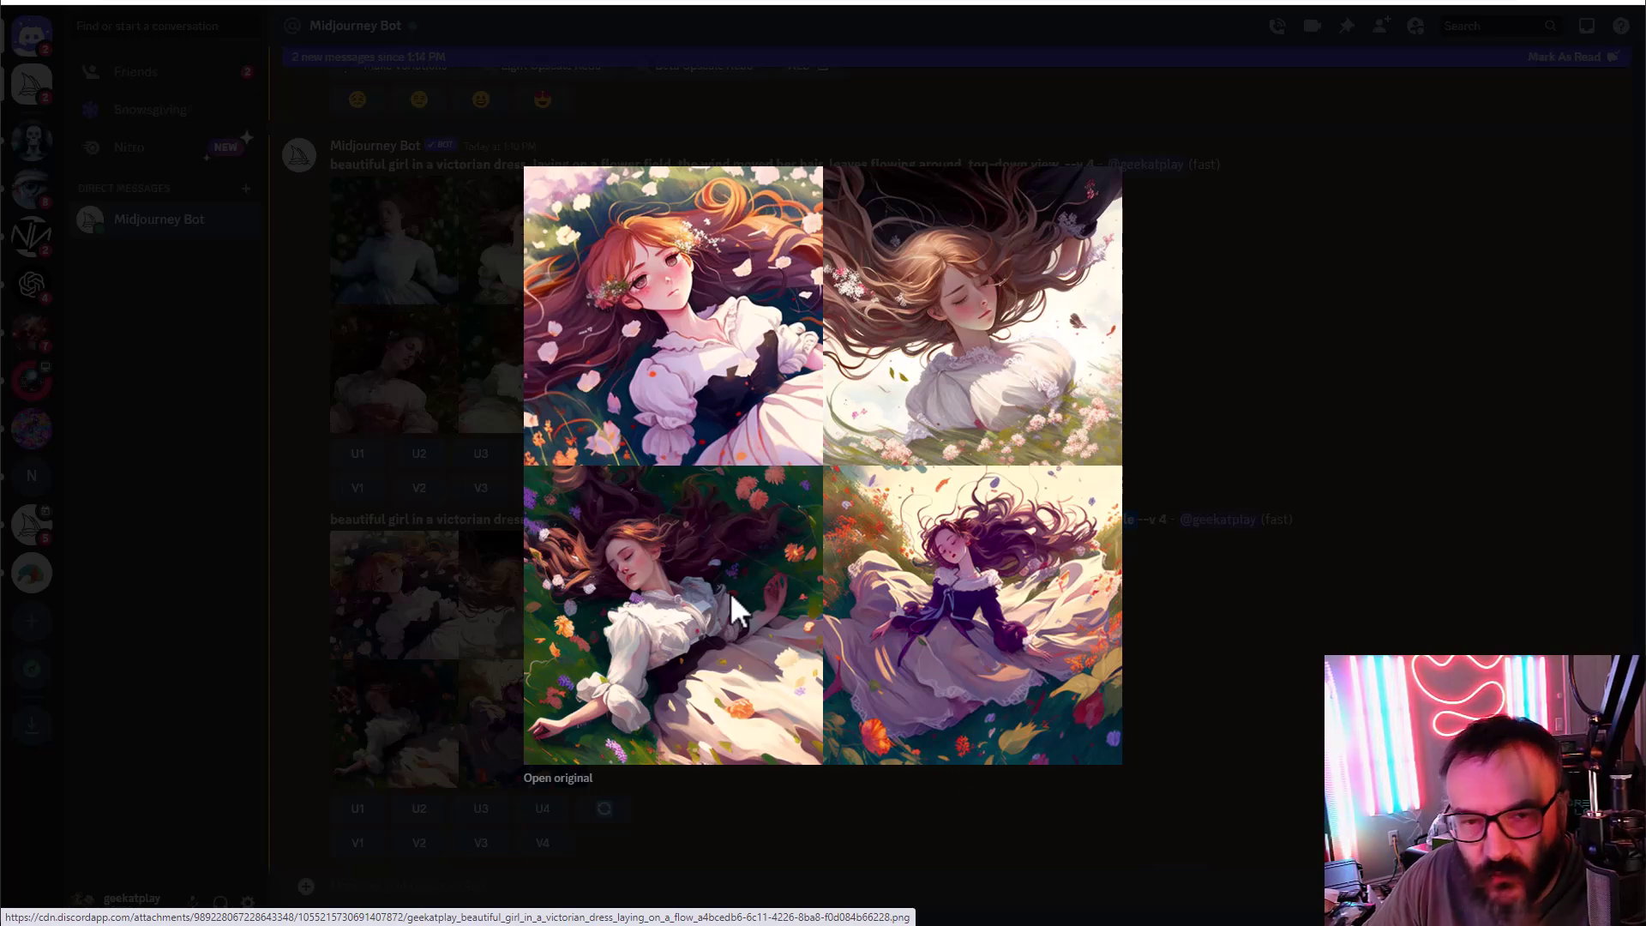
left_click(1295, 378)
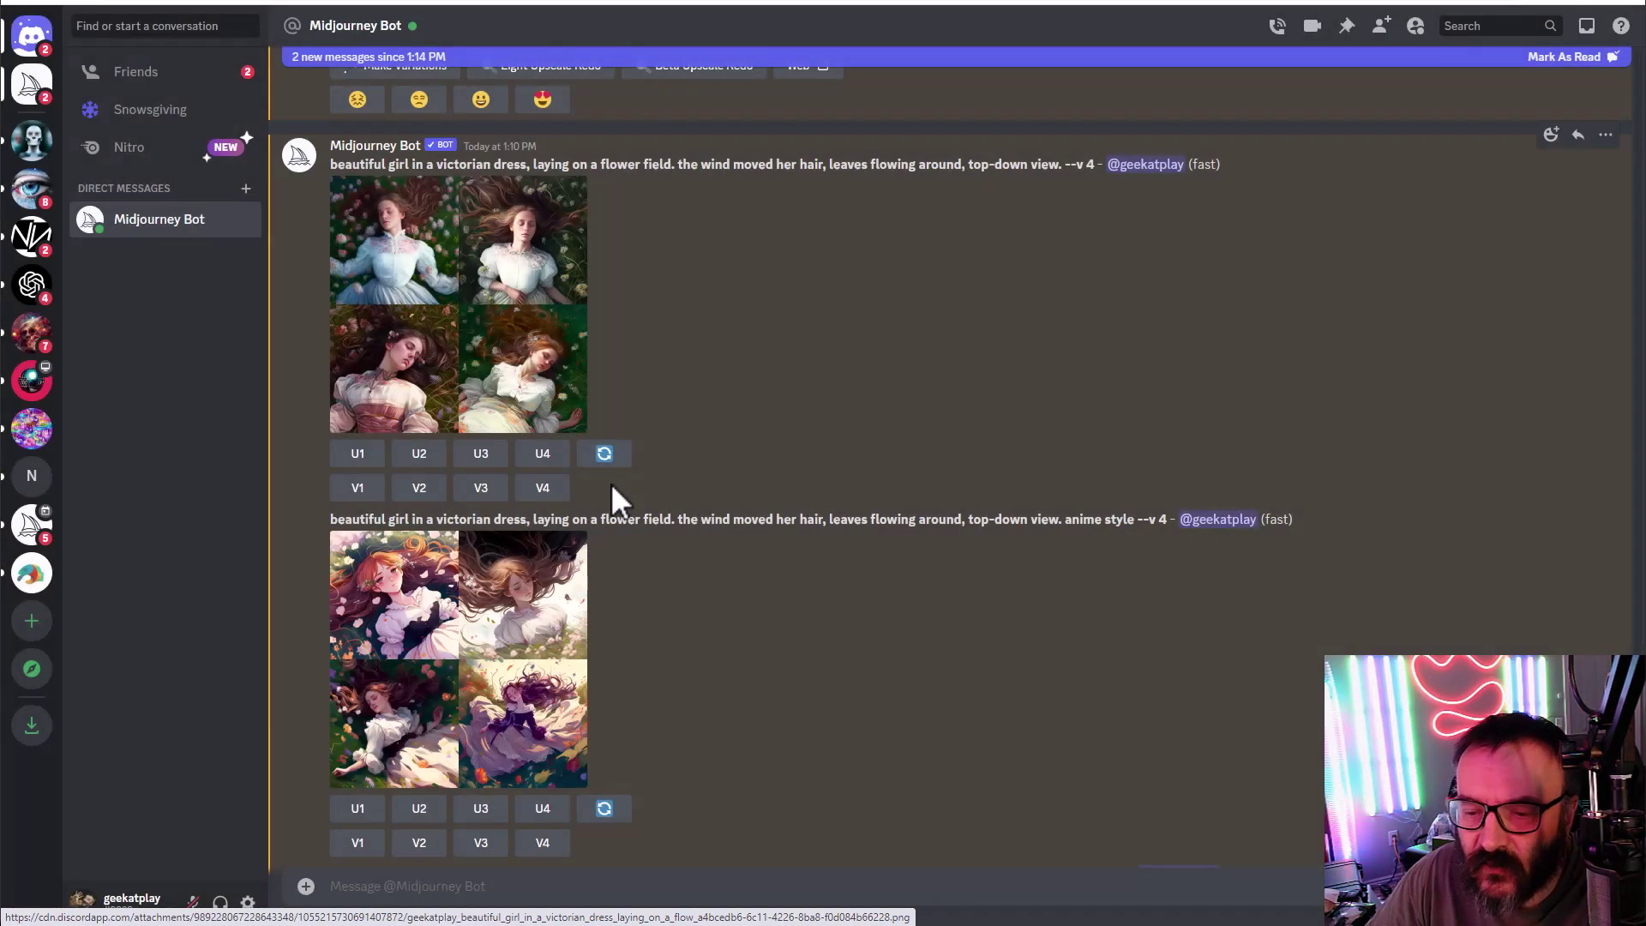
scroll(610, 482, "down", 3)
left_click(487, 696)
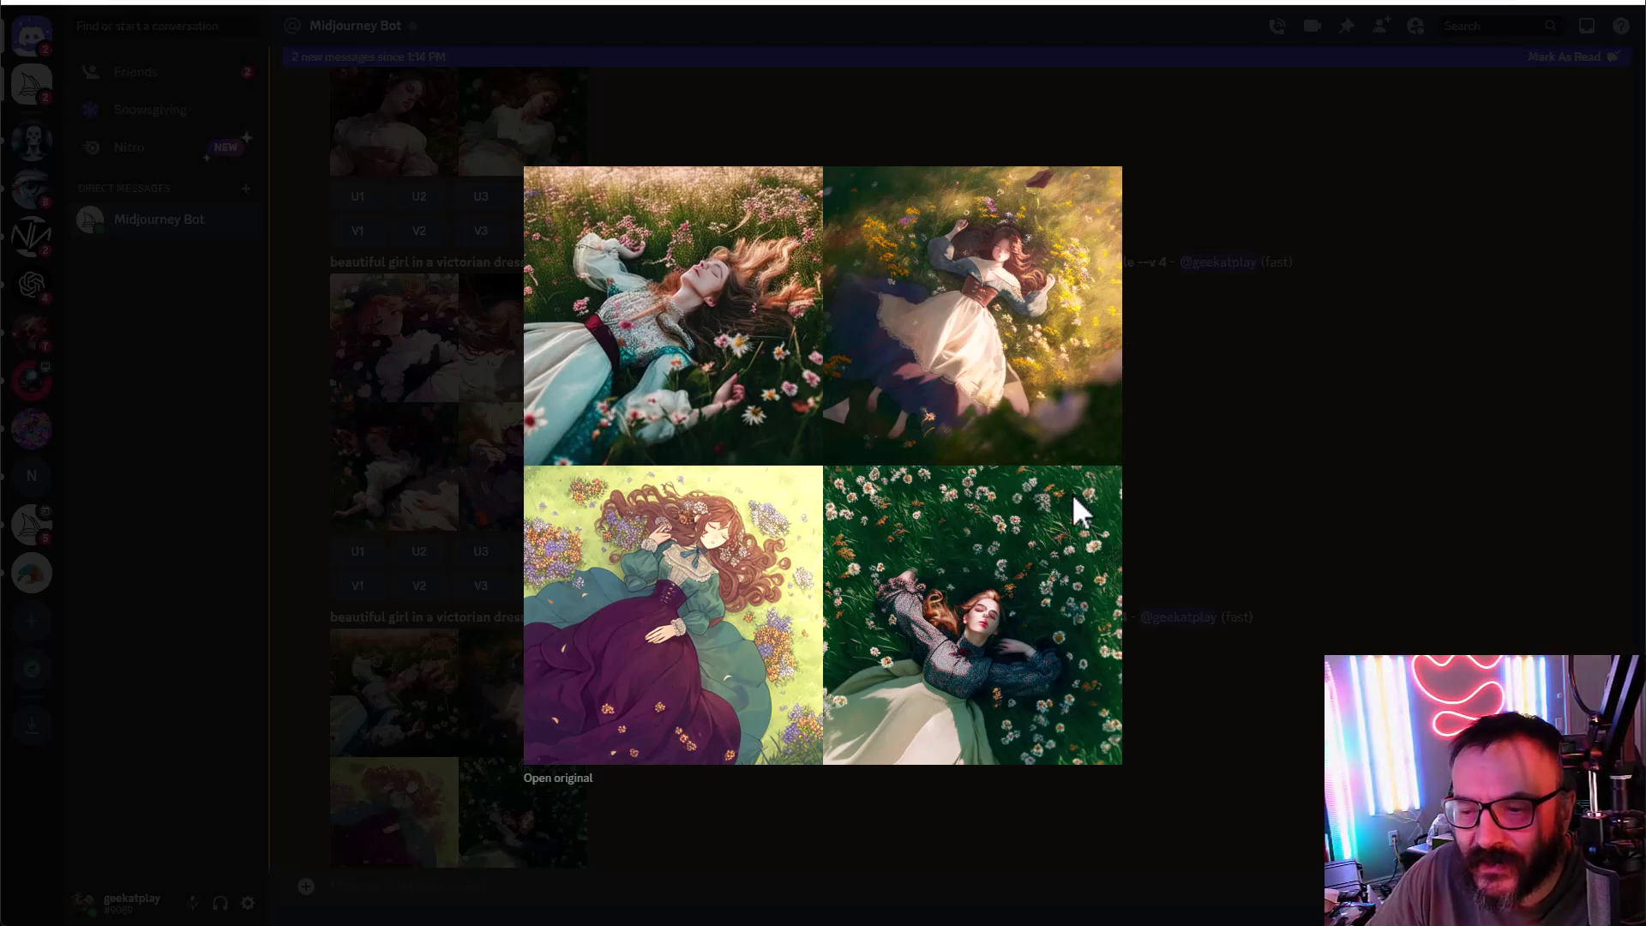
left_click(1225, 415)
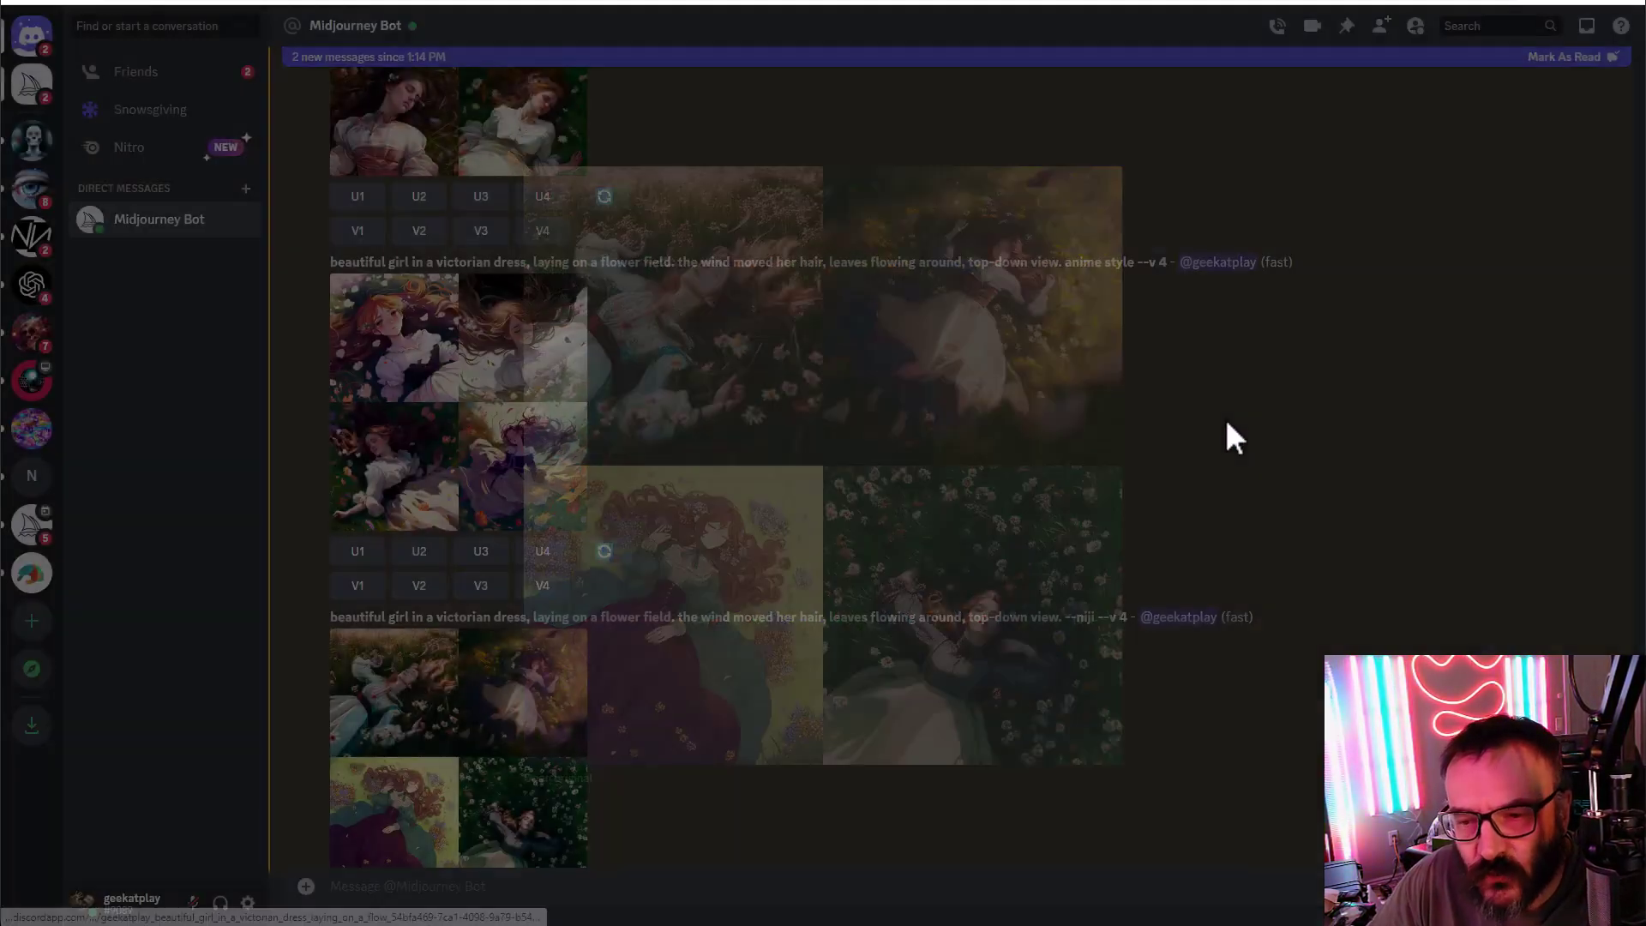
Step: Show the combined Anything V3 Victorian-girl grid and select its prompt text in Stable Diffusion
key("alt+Tab")
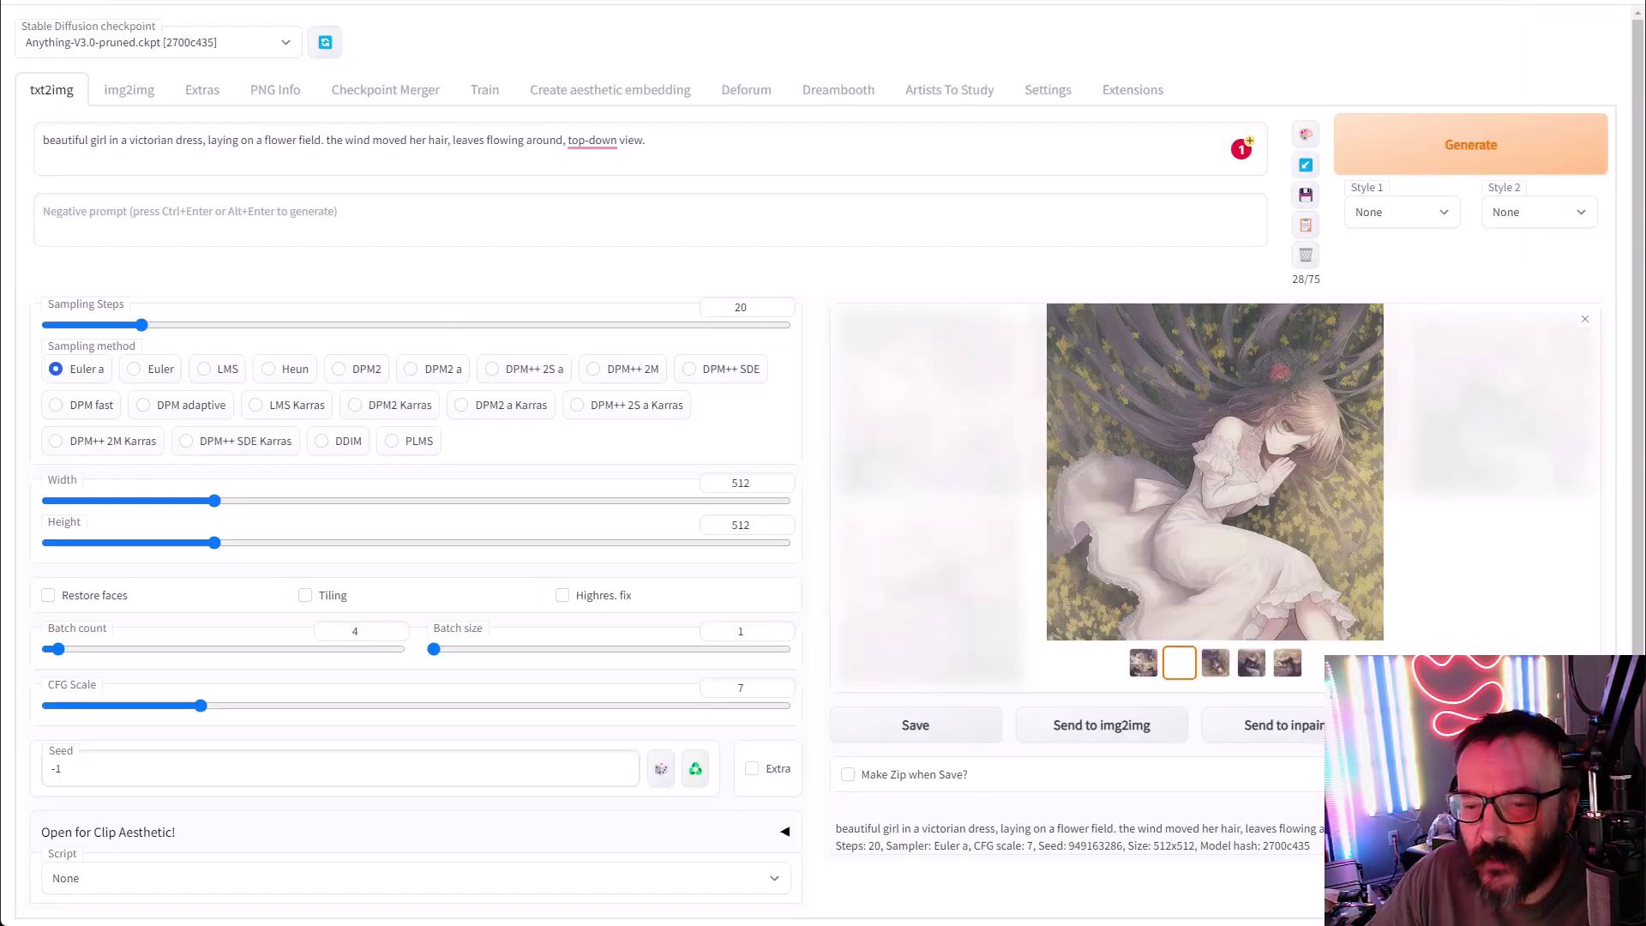
left_click(1143, 663)
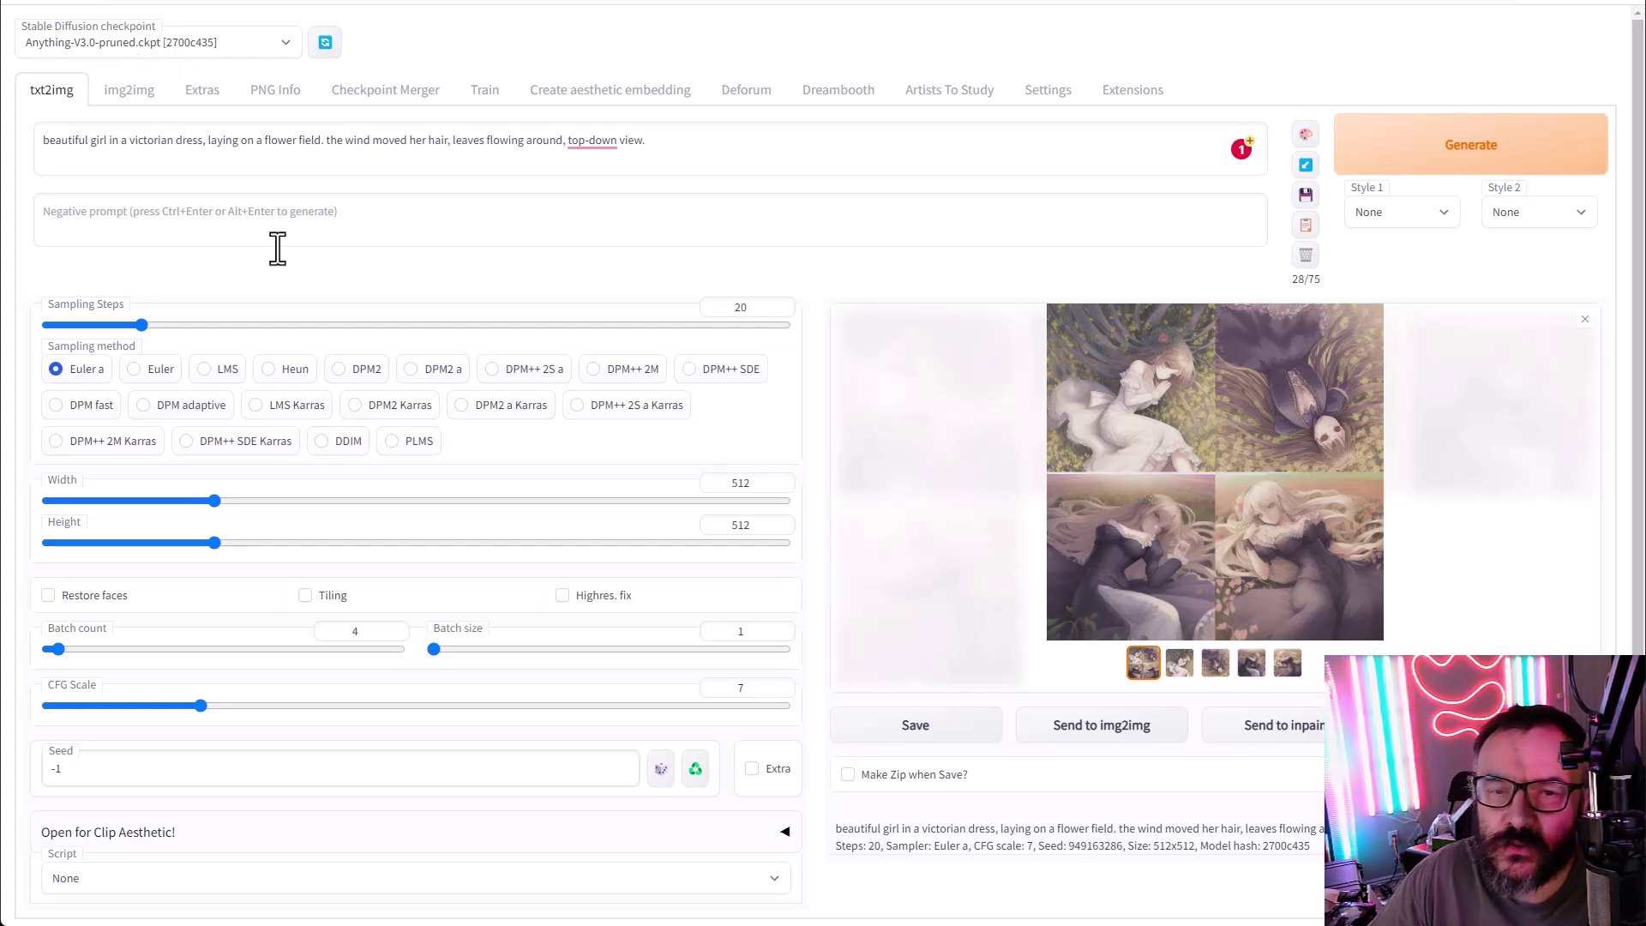
triple_click(746, 147)
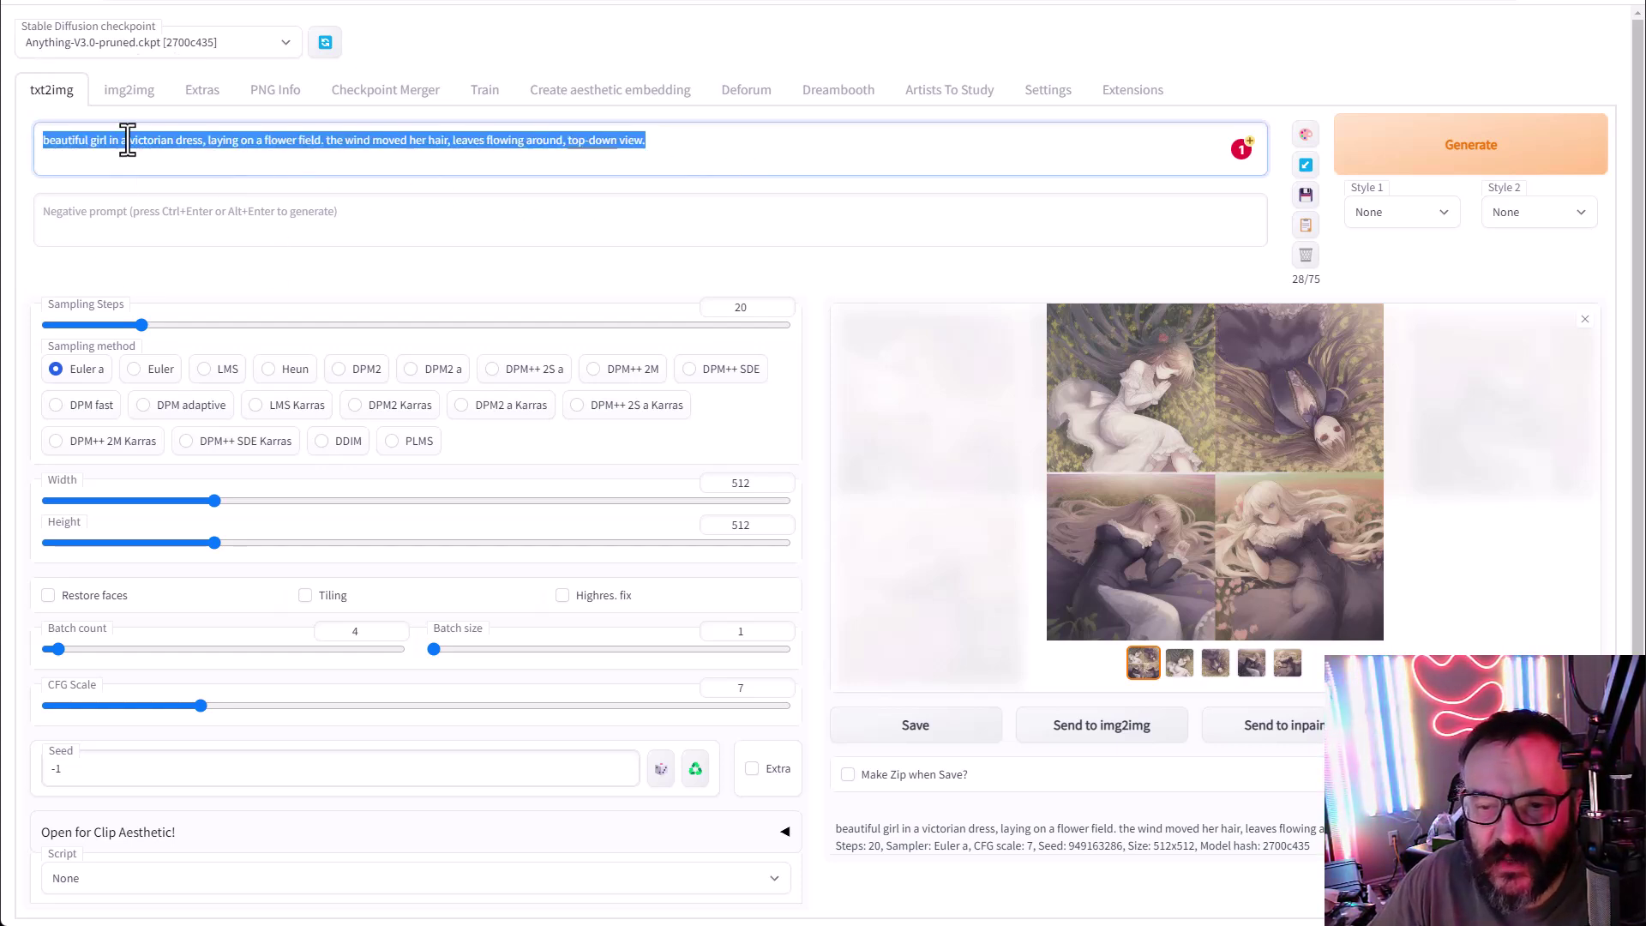
left_click(431, 291)
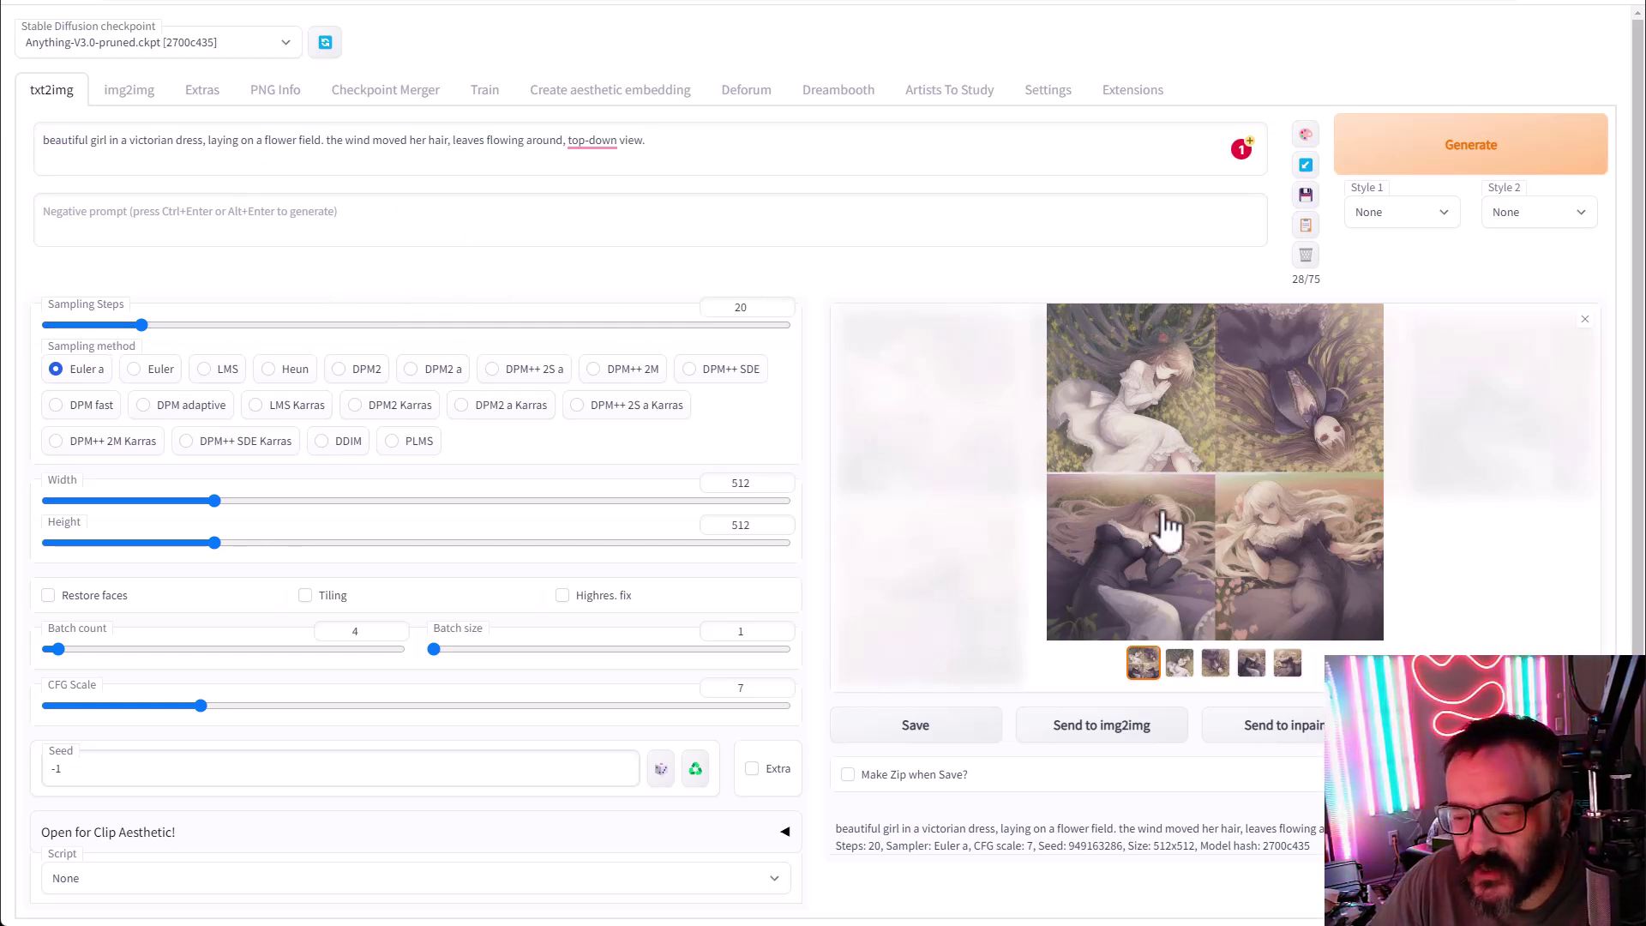
Step: Step through each Victorian-girl image full-screen, then return to the Discord bunny knight grids
left_click(1149, 455)
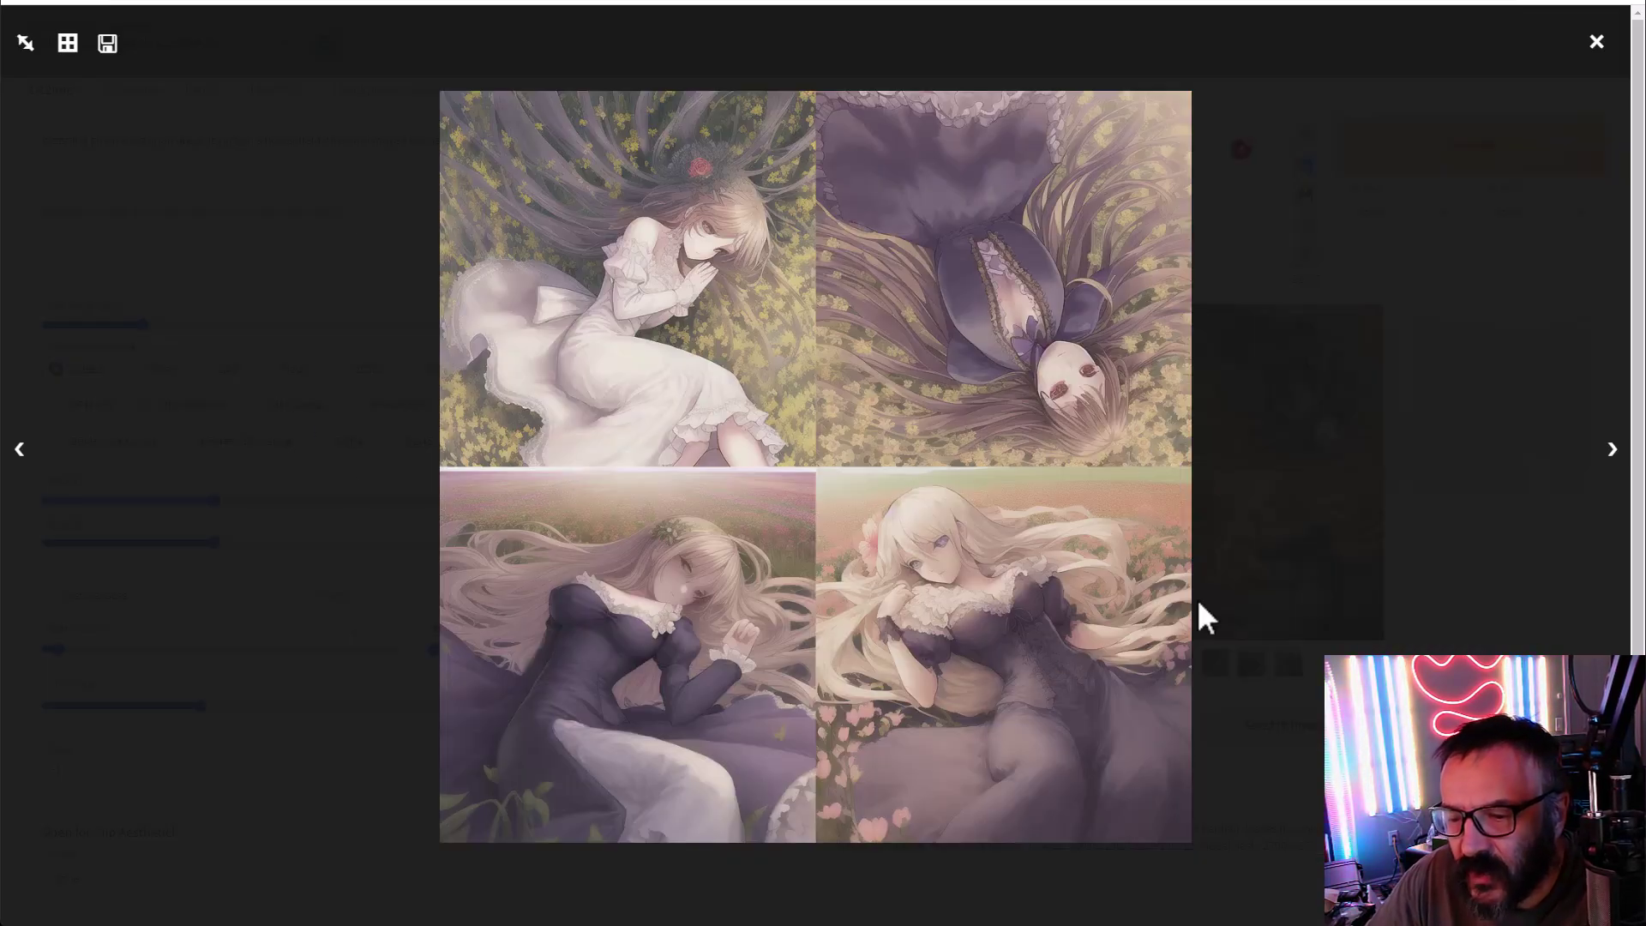
left_click(1610, 454)
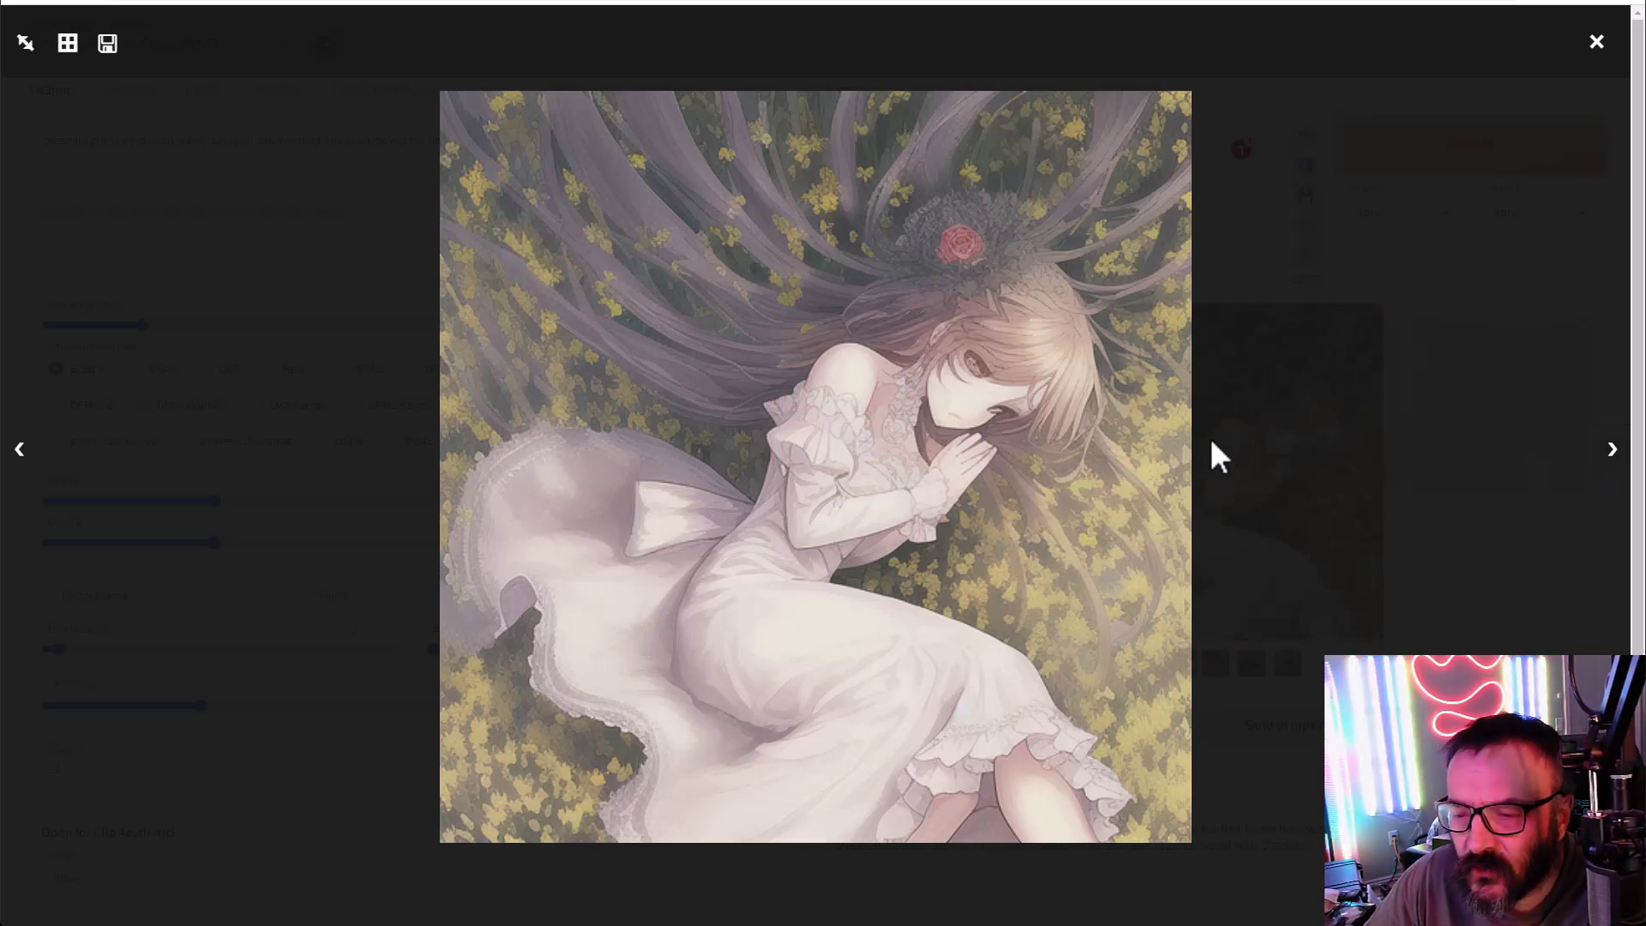
left_click(1612, 450)
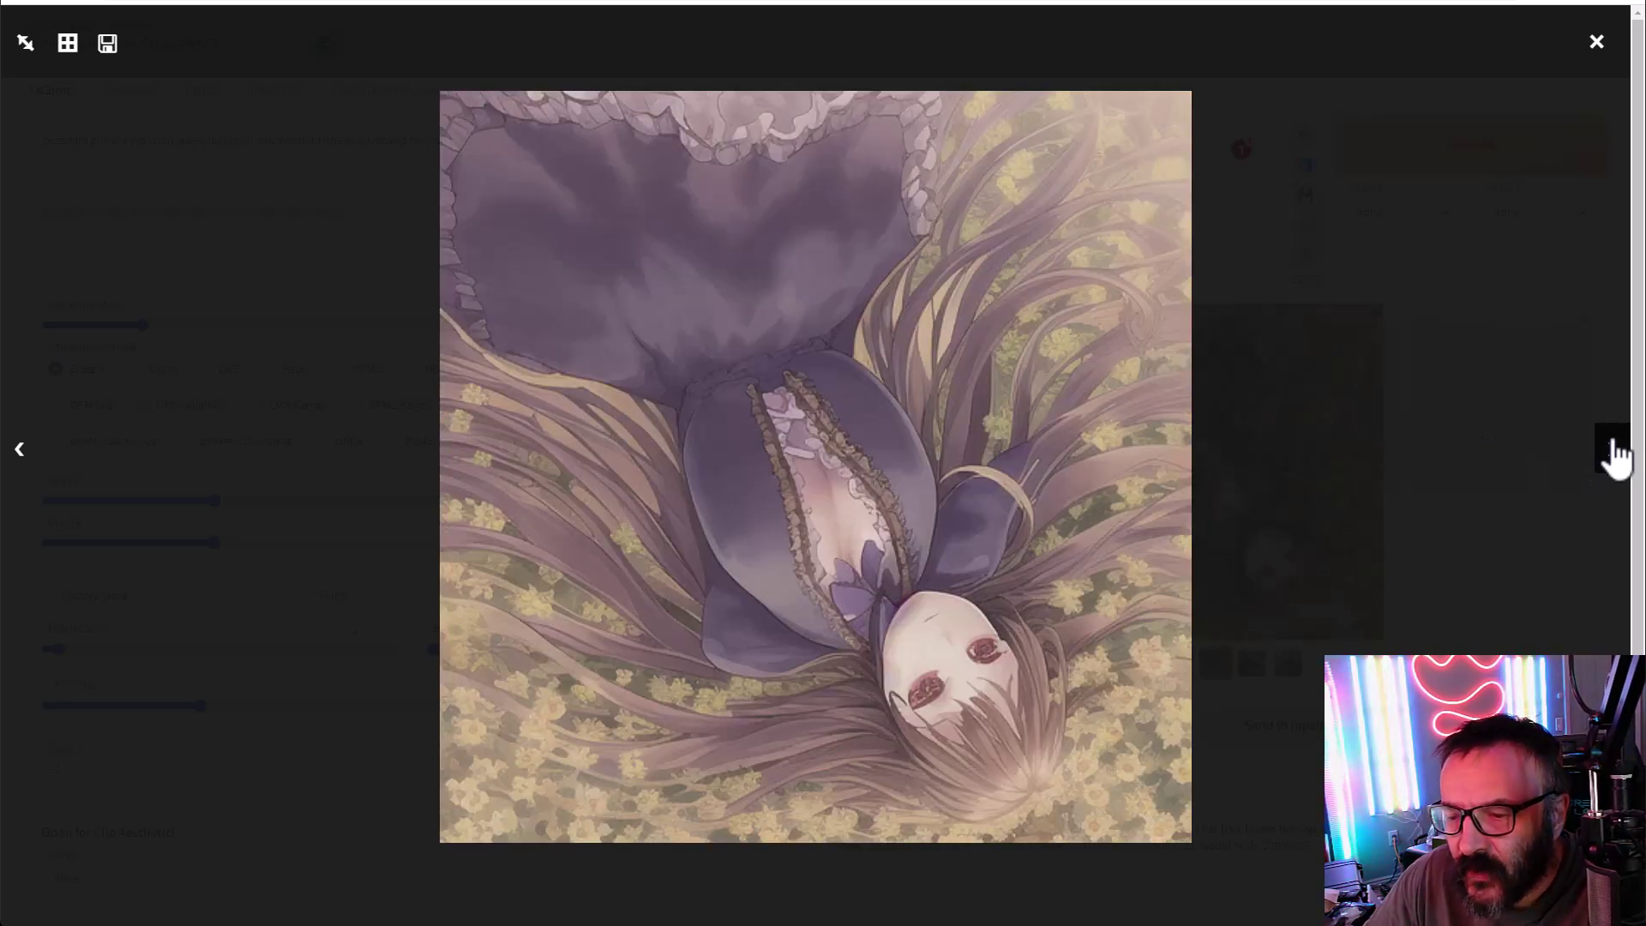
left_click(1614, 453)
left_click(1614, 453)
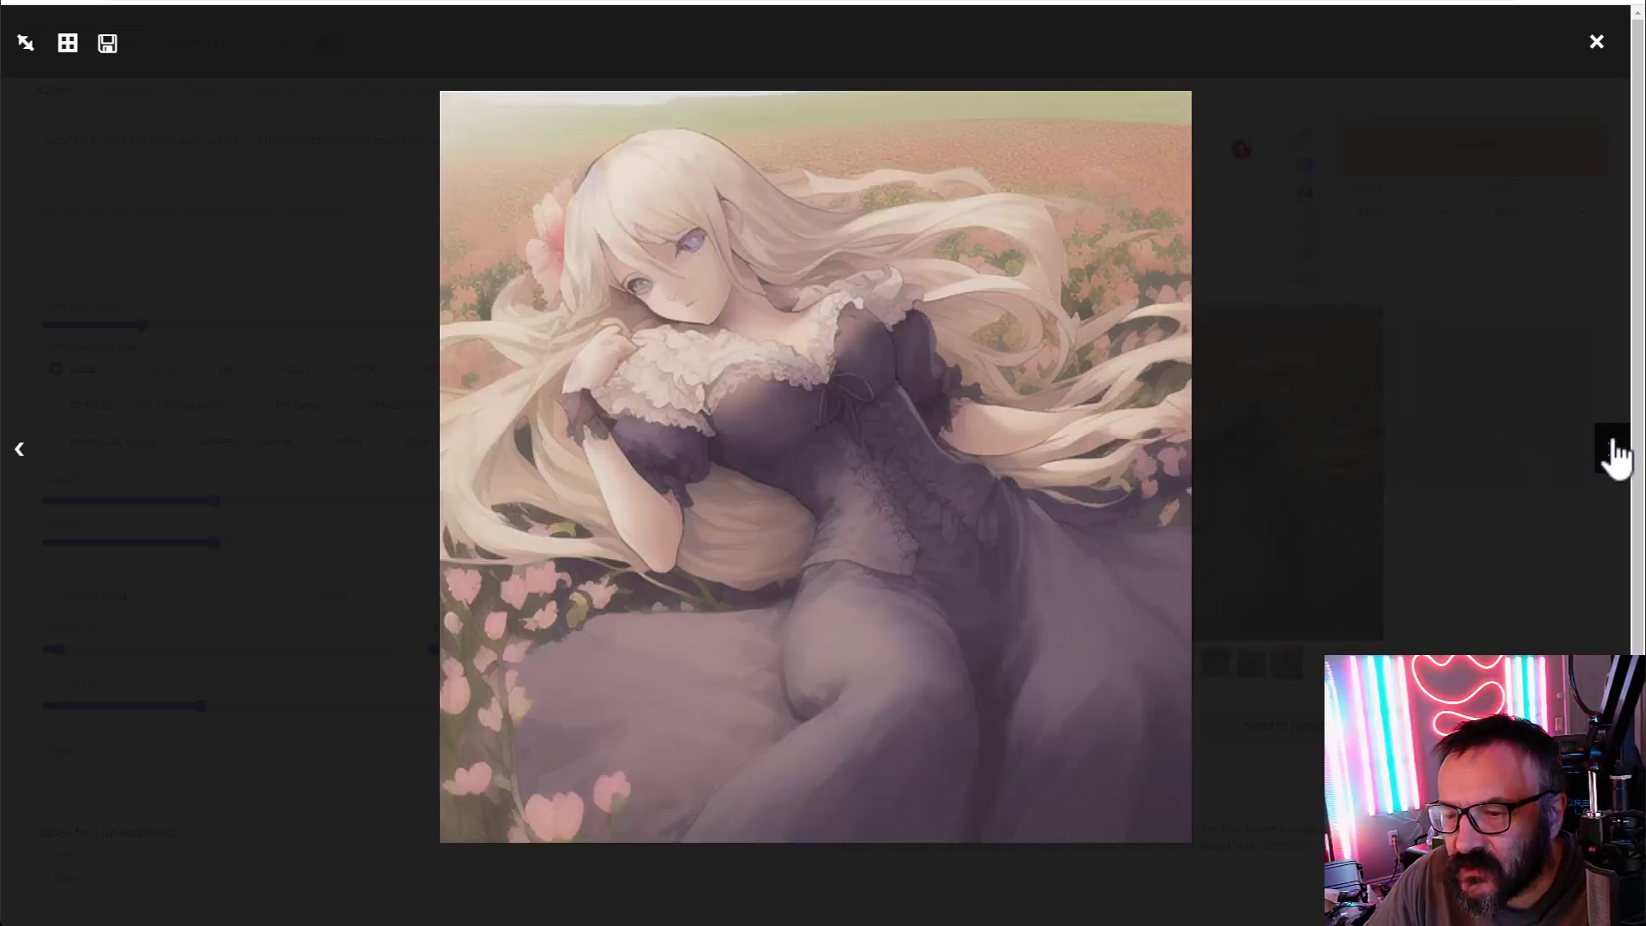
left_click(1478, 201)
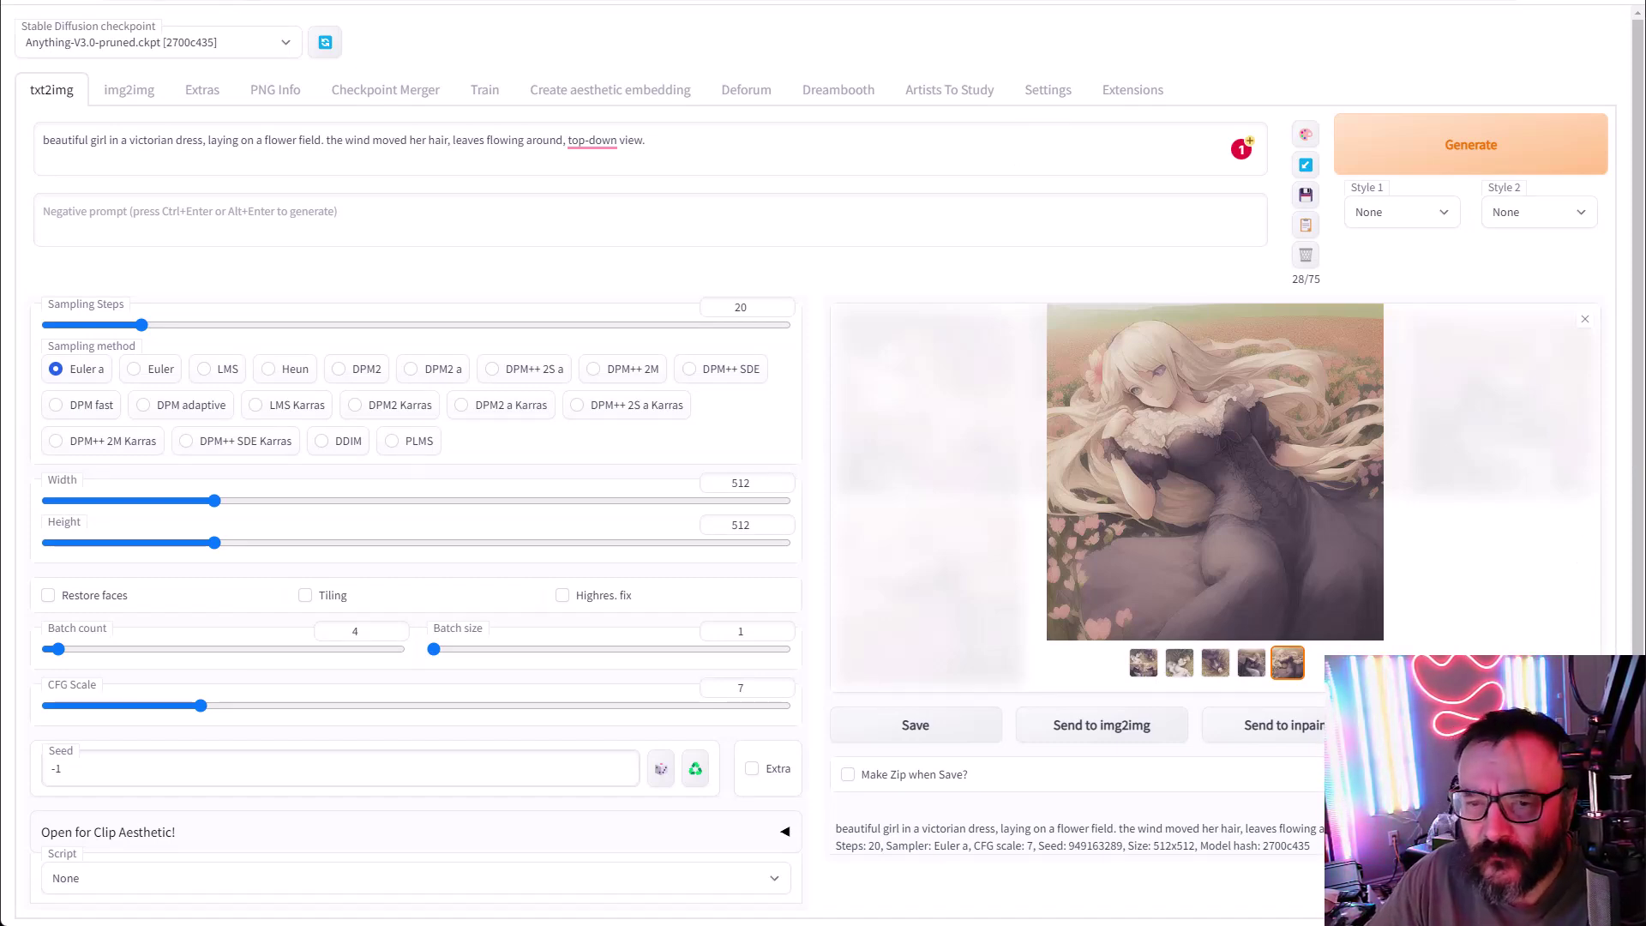
key("alt+Tab")
scroll(808, 468, "down", 7)
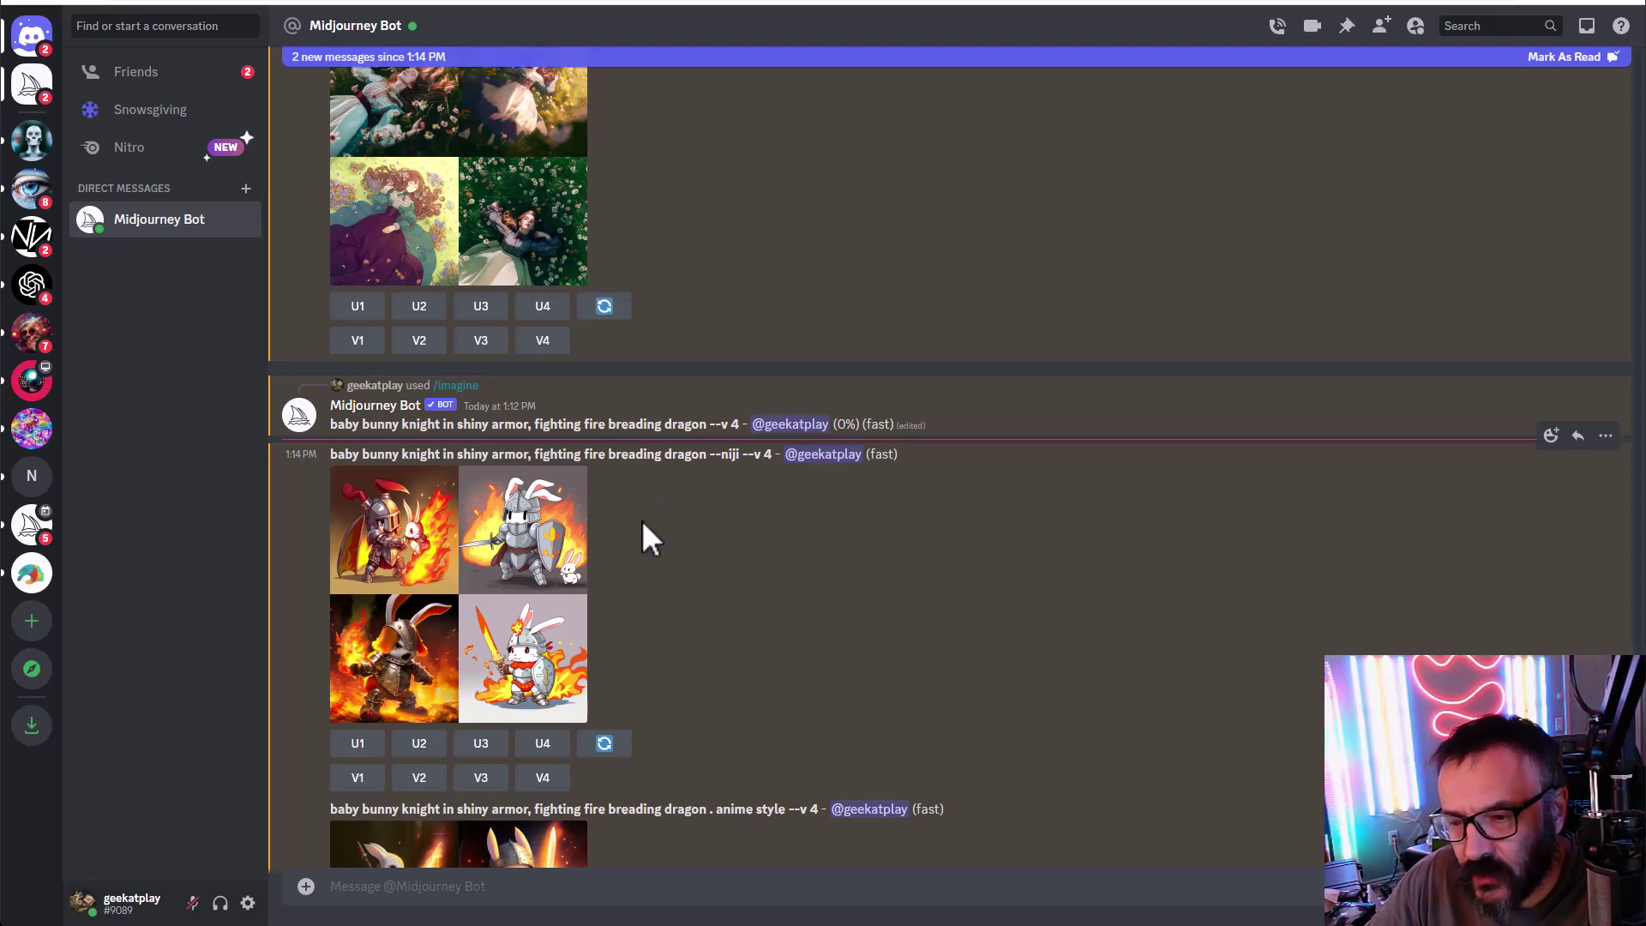
left_click(439, 600)
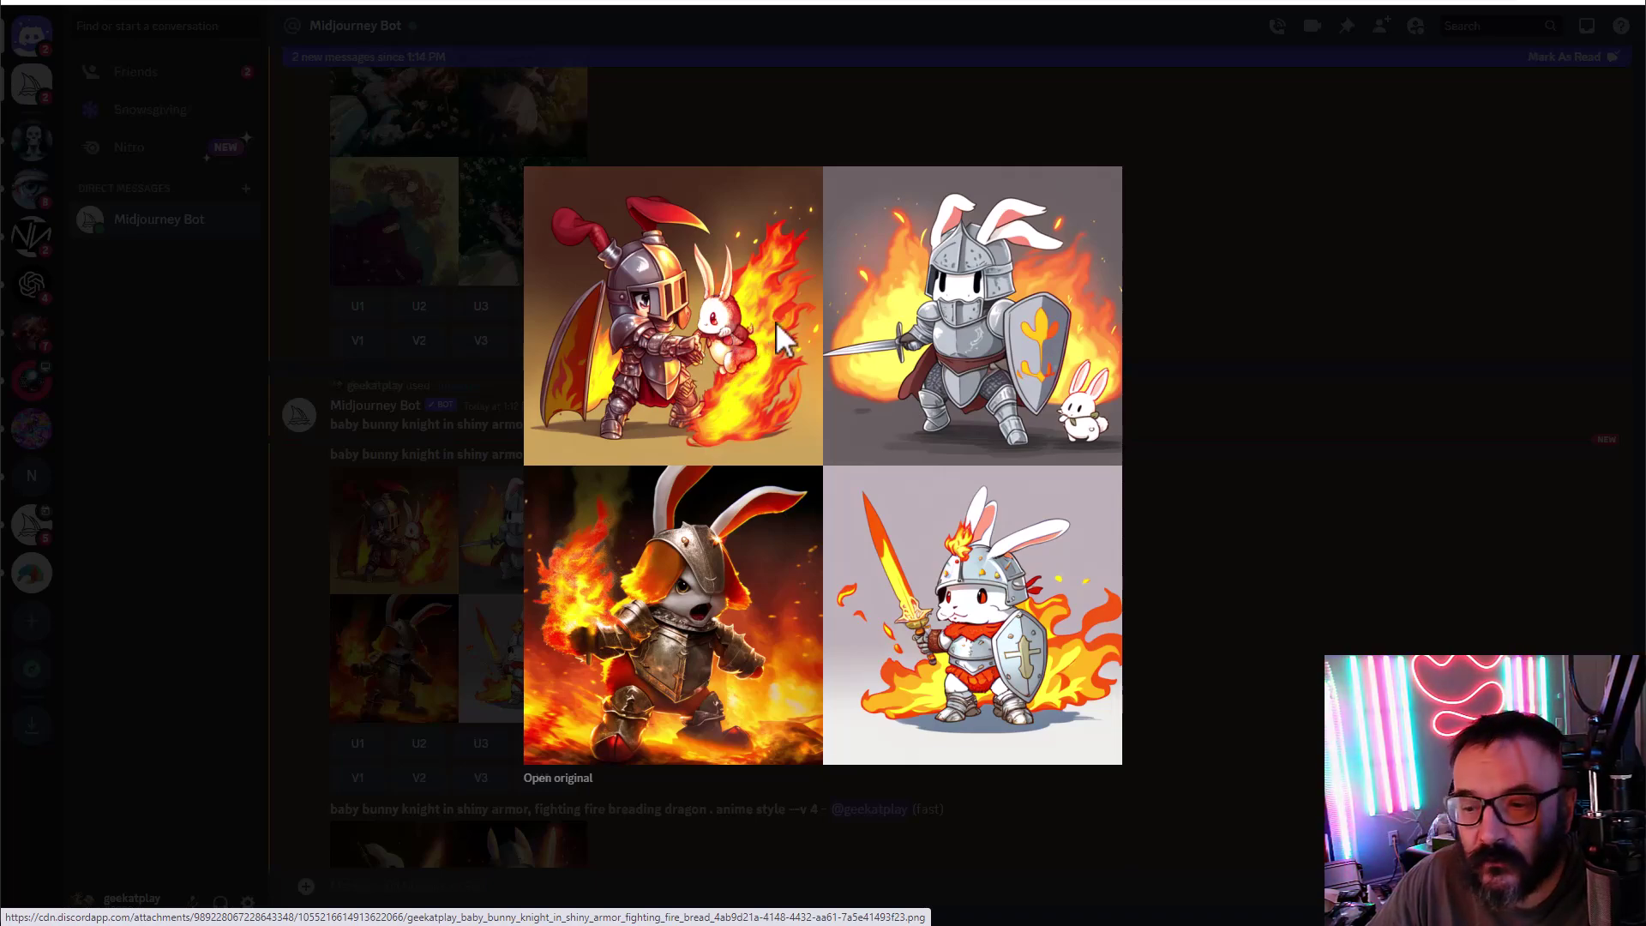
left_click(1265, 530)
scroll(643, 540, "down", 5)
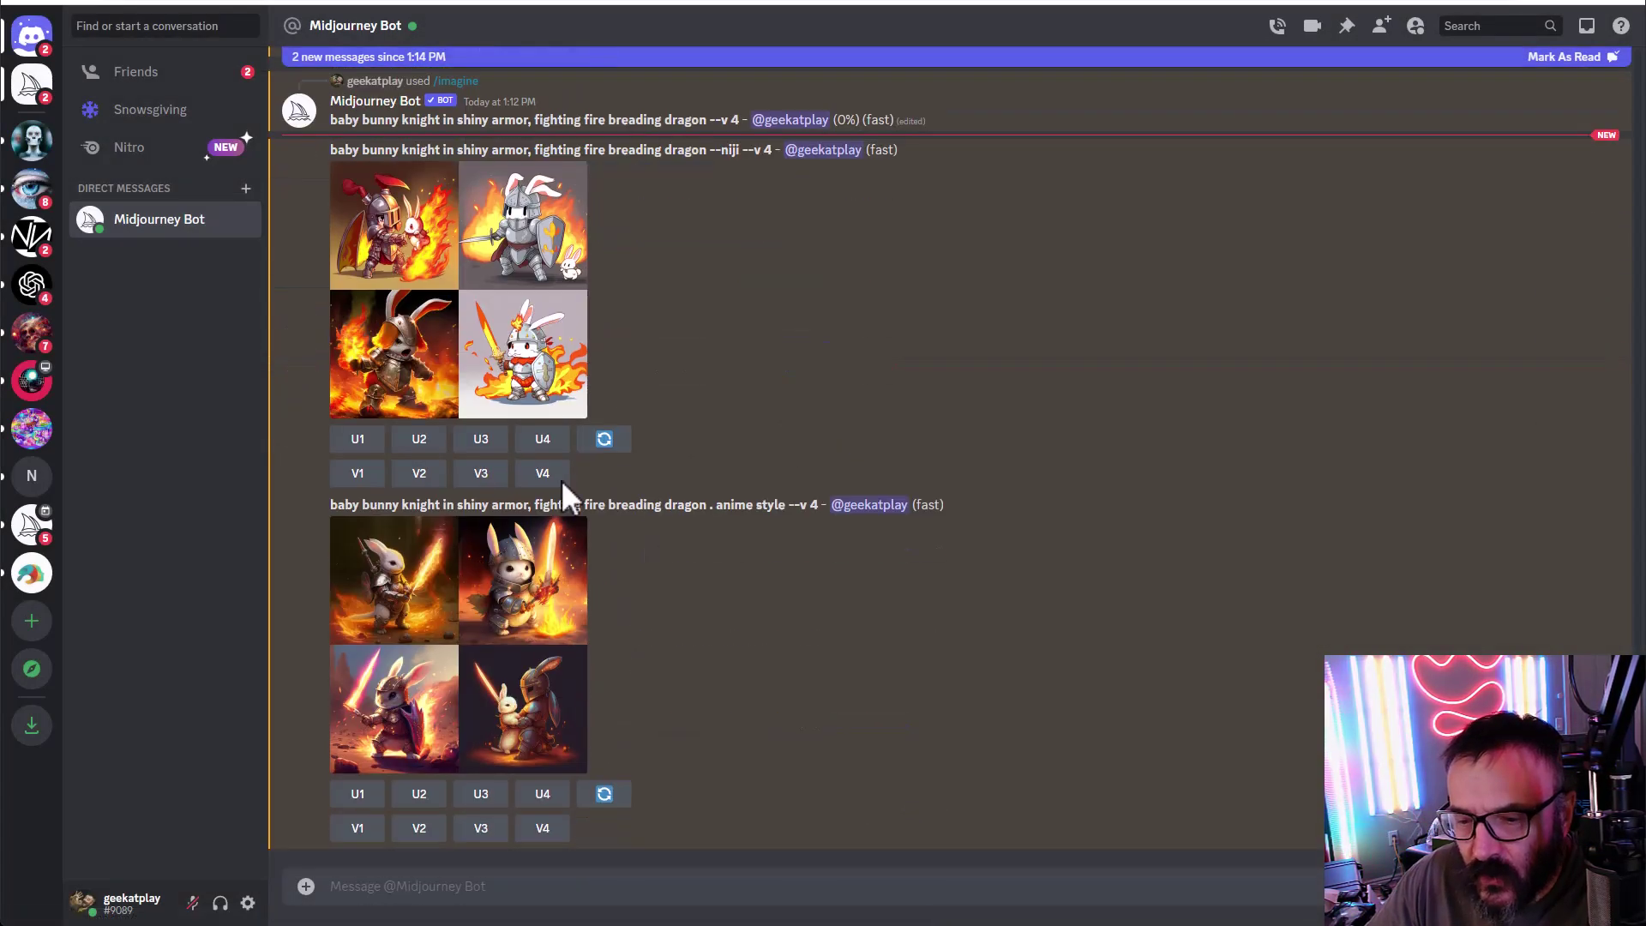
left_click(489, 570)
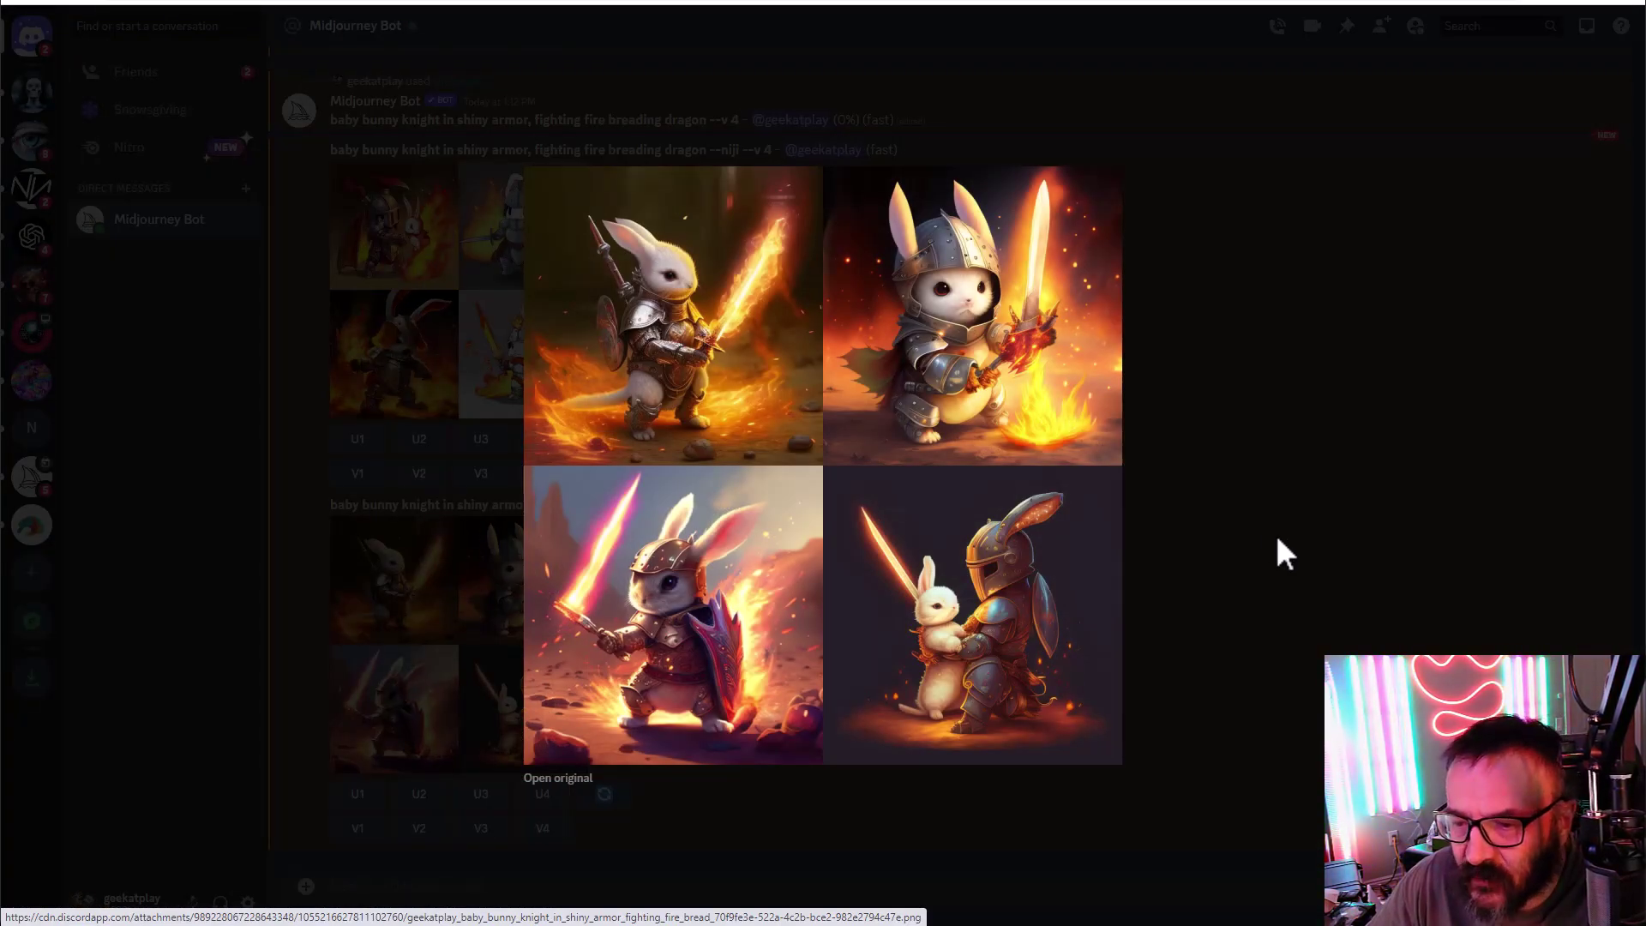
left_click(1277, 540)
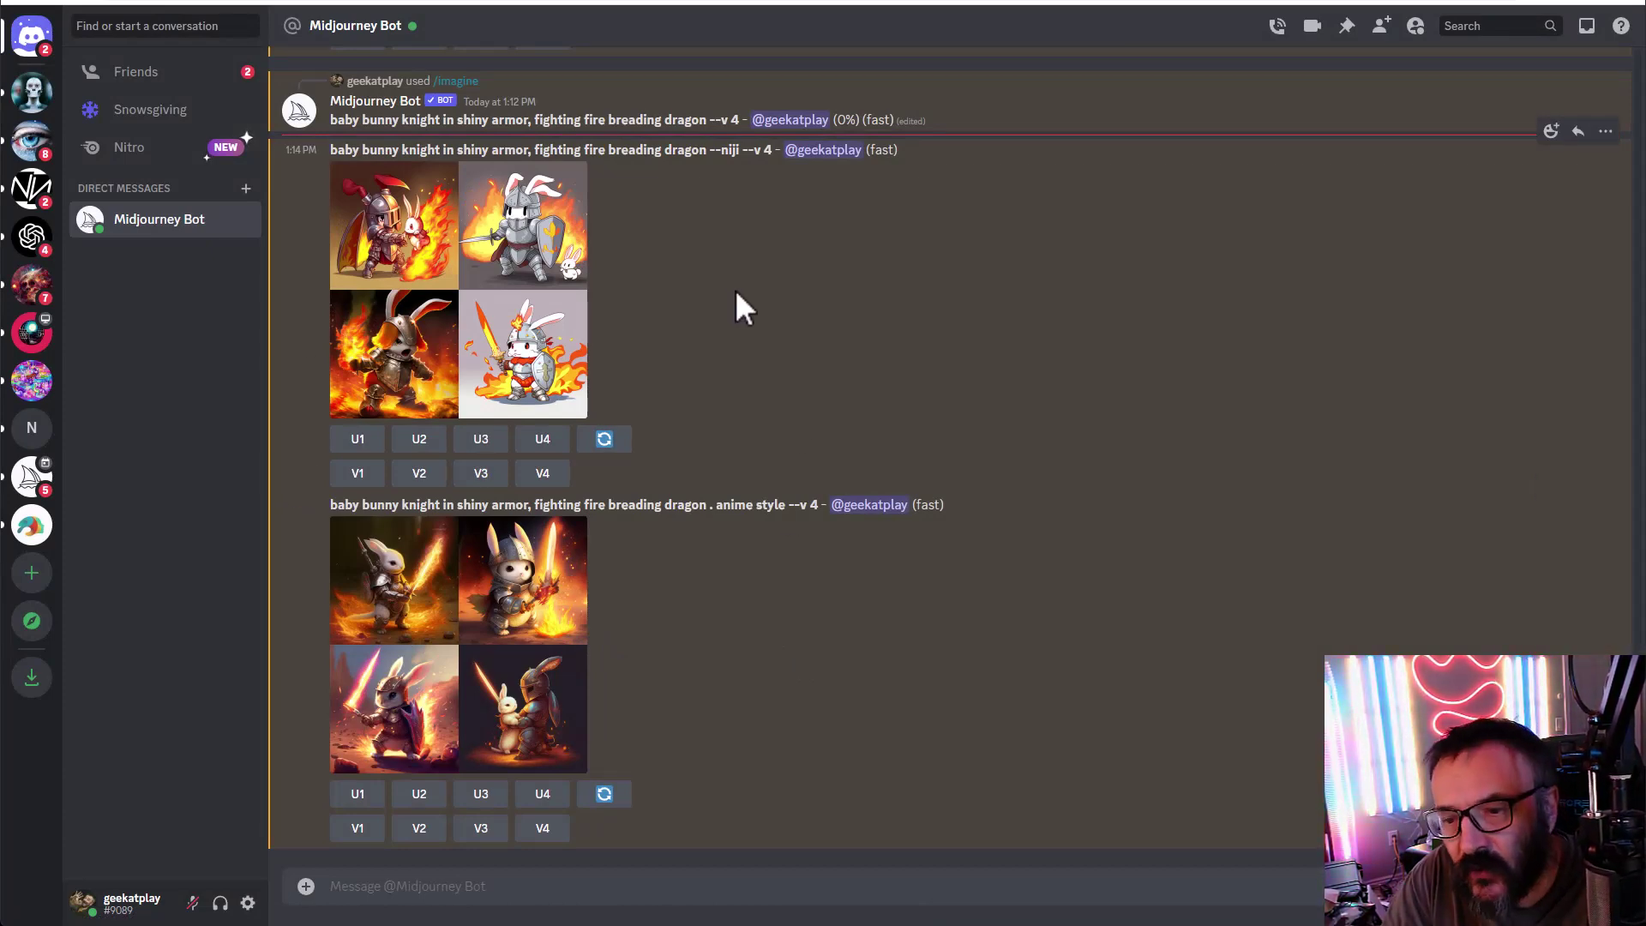
Step: Start an /imagine prompt with the rough text 'dragon ballz, super sayin'
left_click(762, 889)
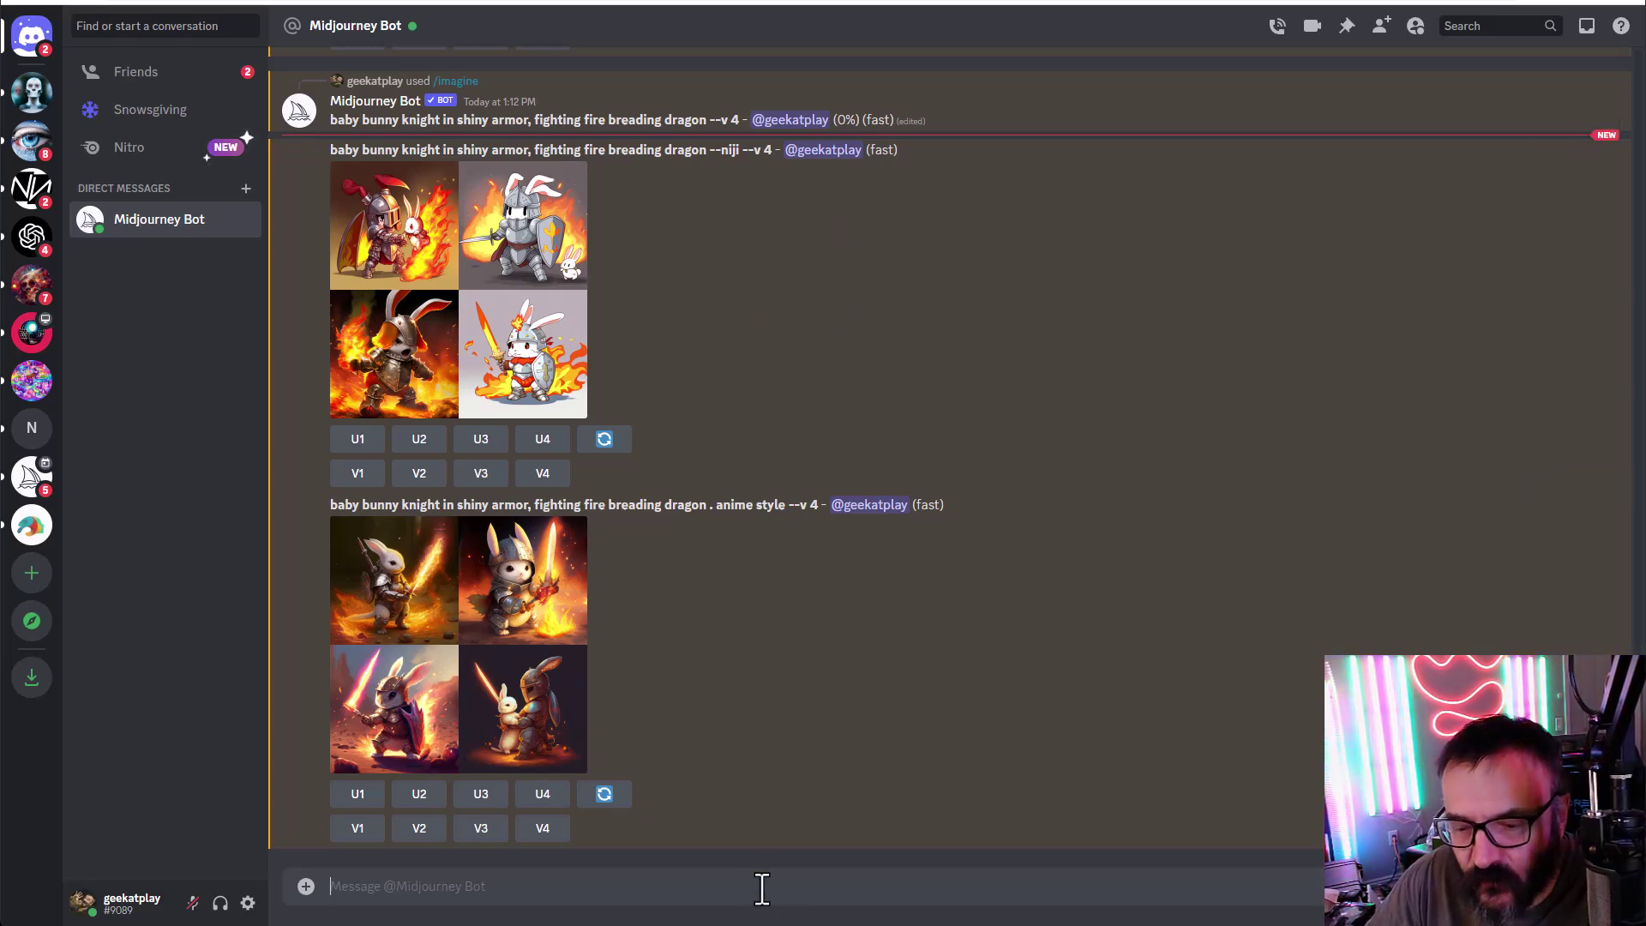
type("/im")
key("Tab")
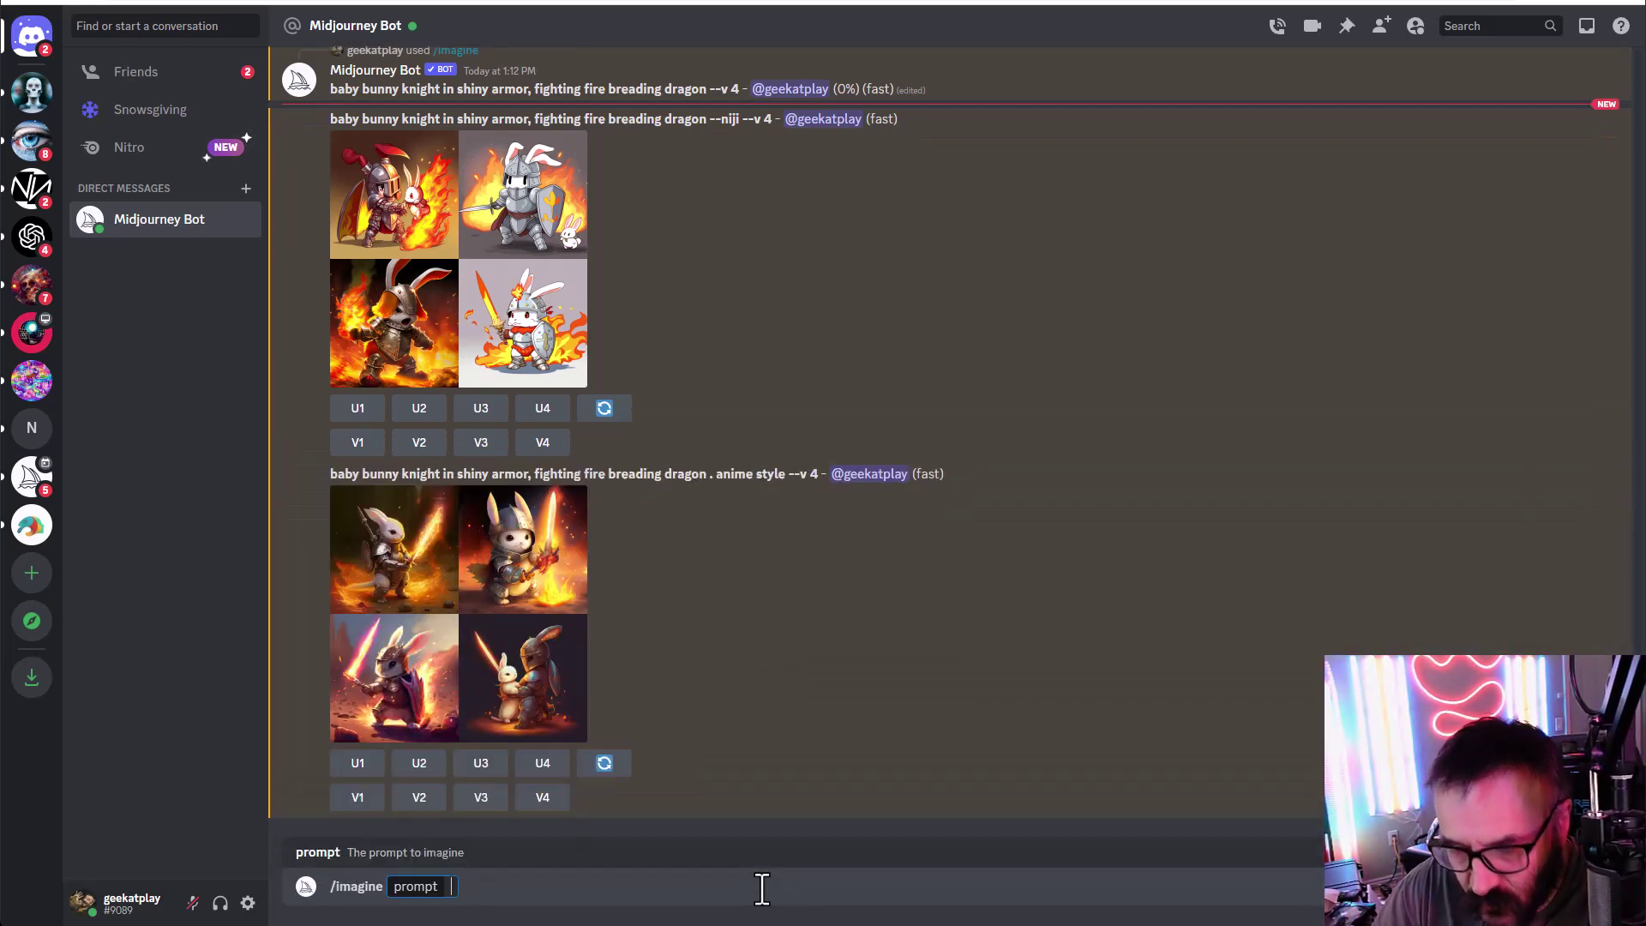
type("drago")
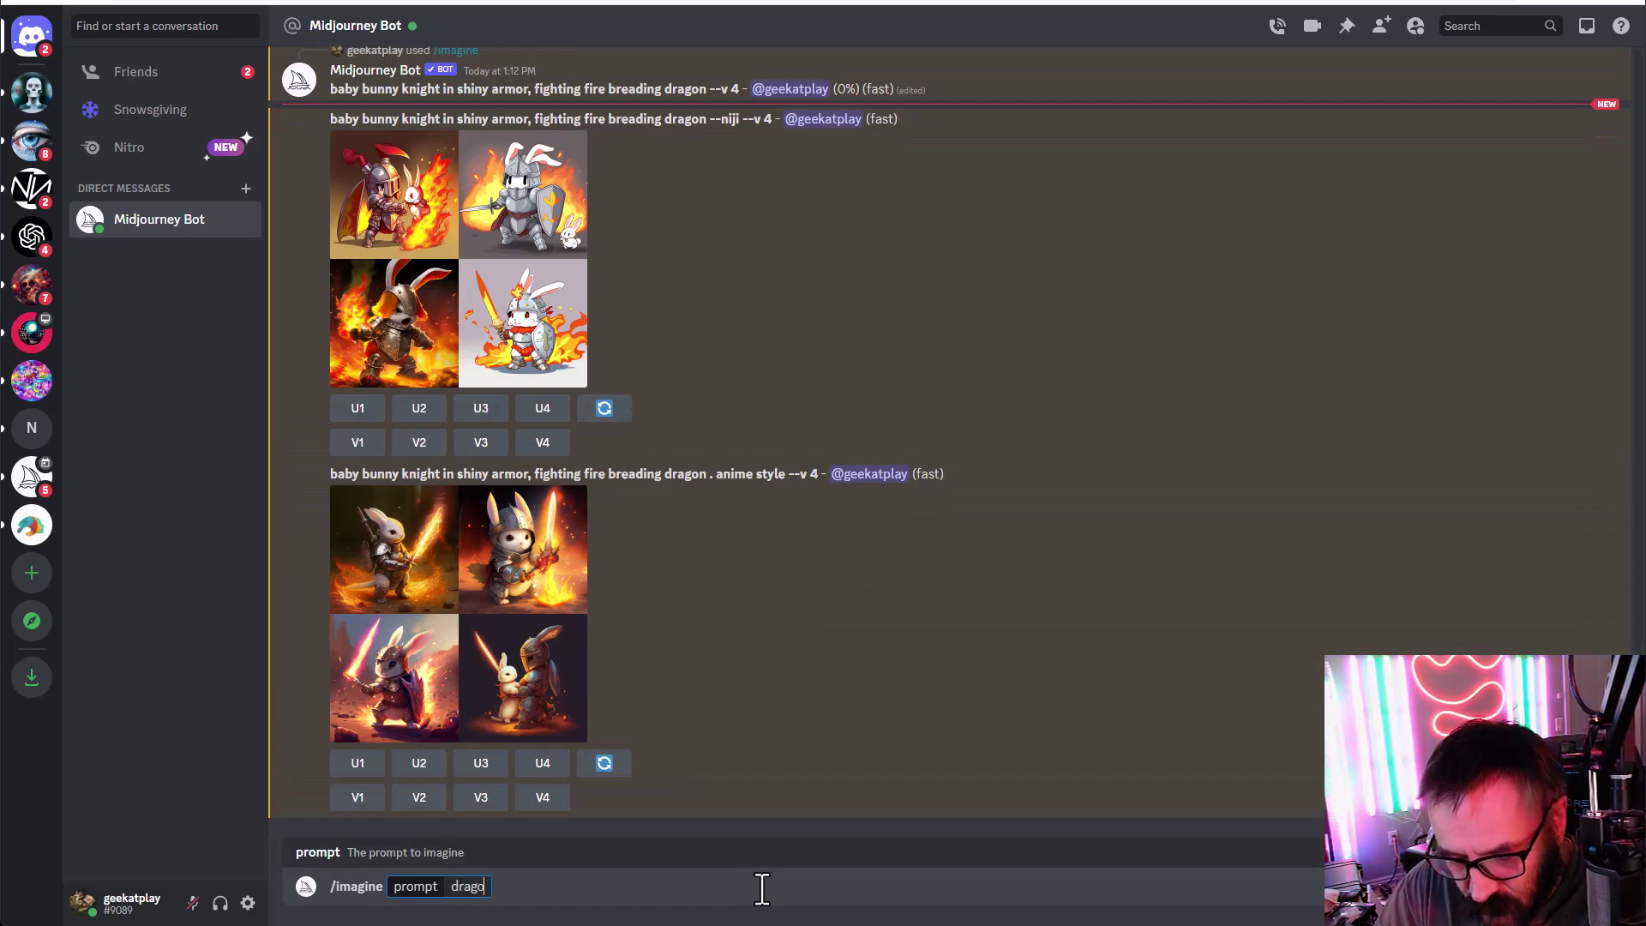
type("n ball")
type("z")
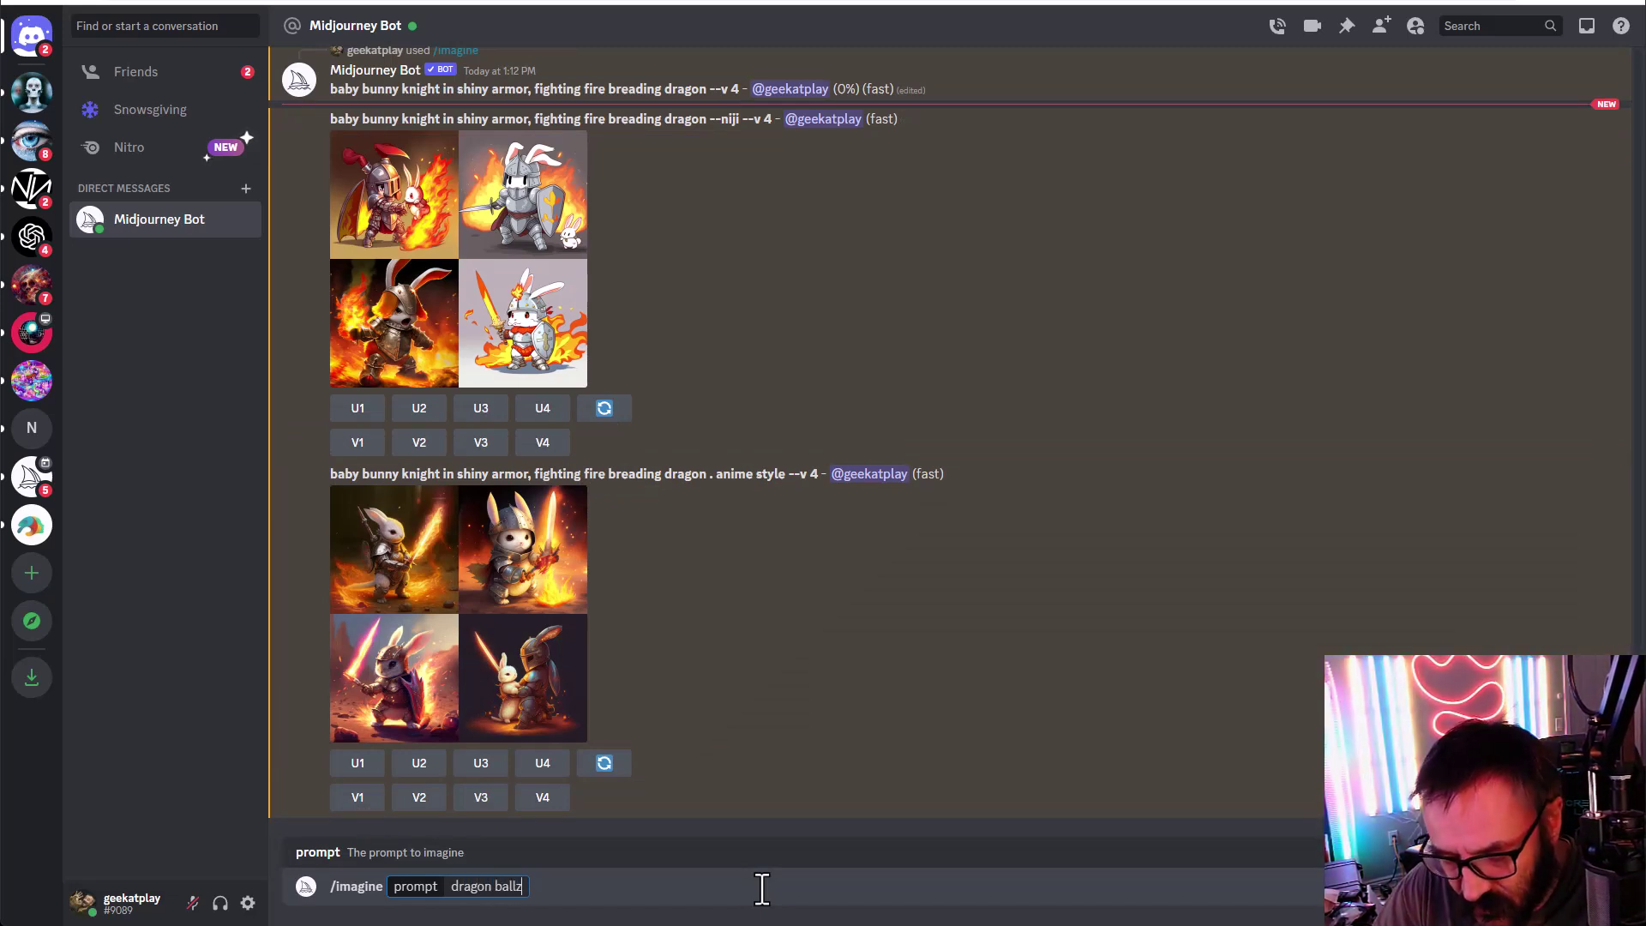
type(", su")
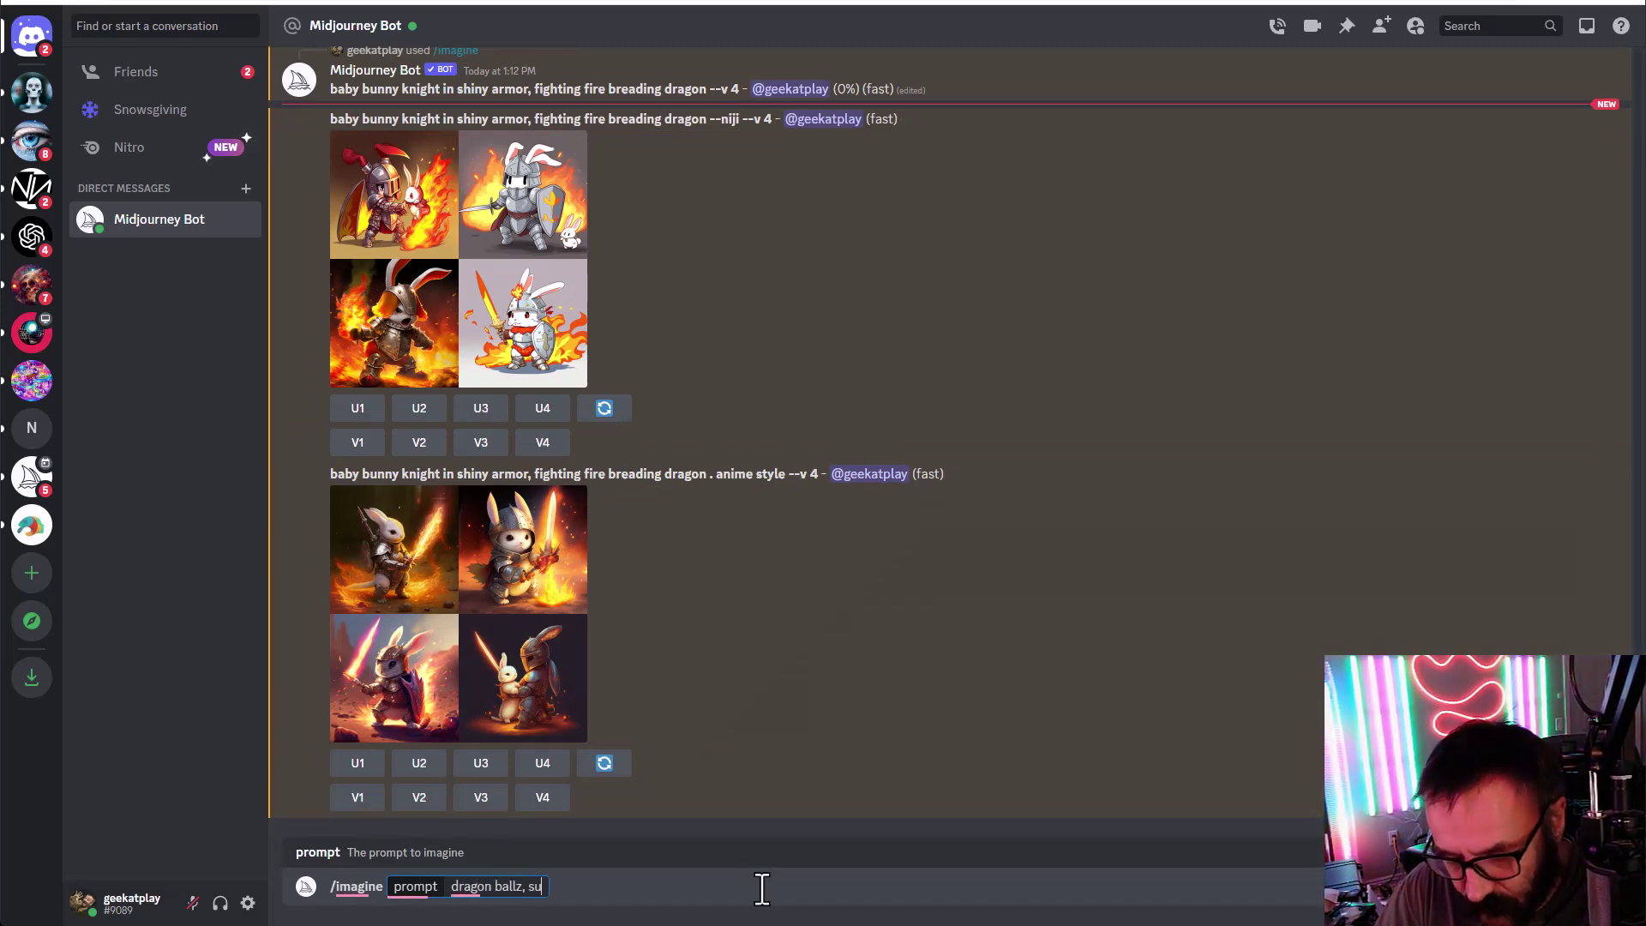
type("per say")
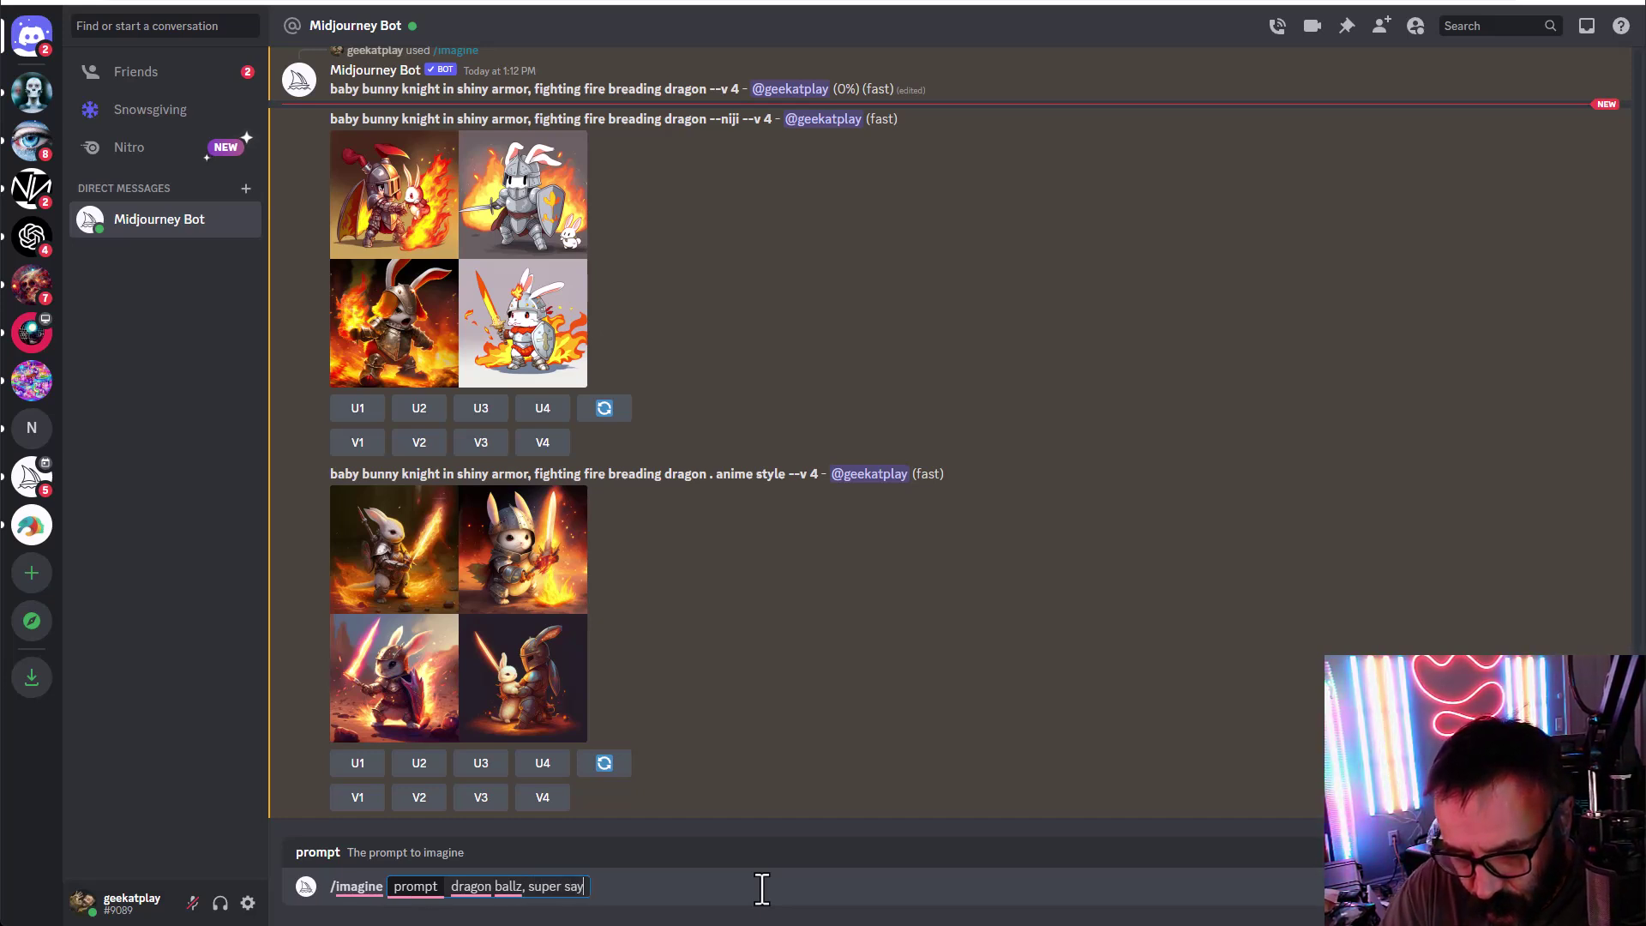
type("in")
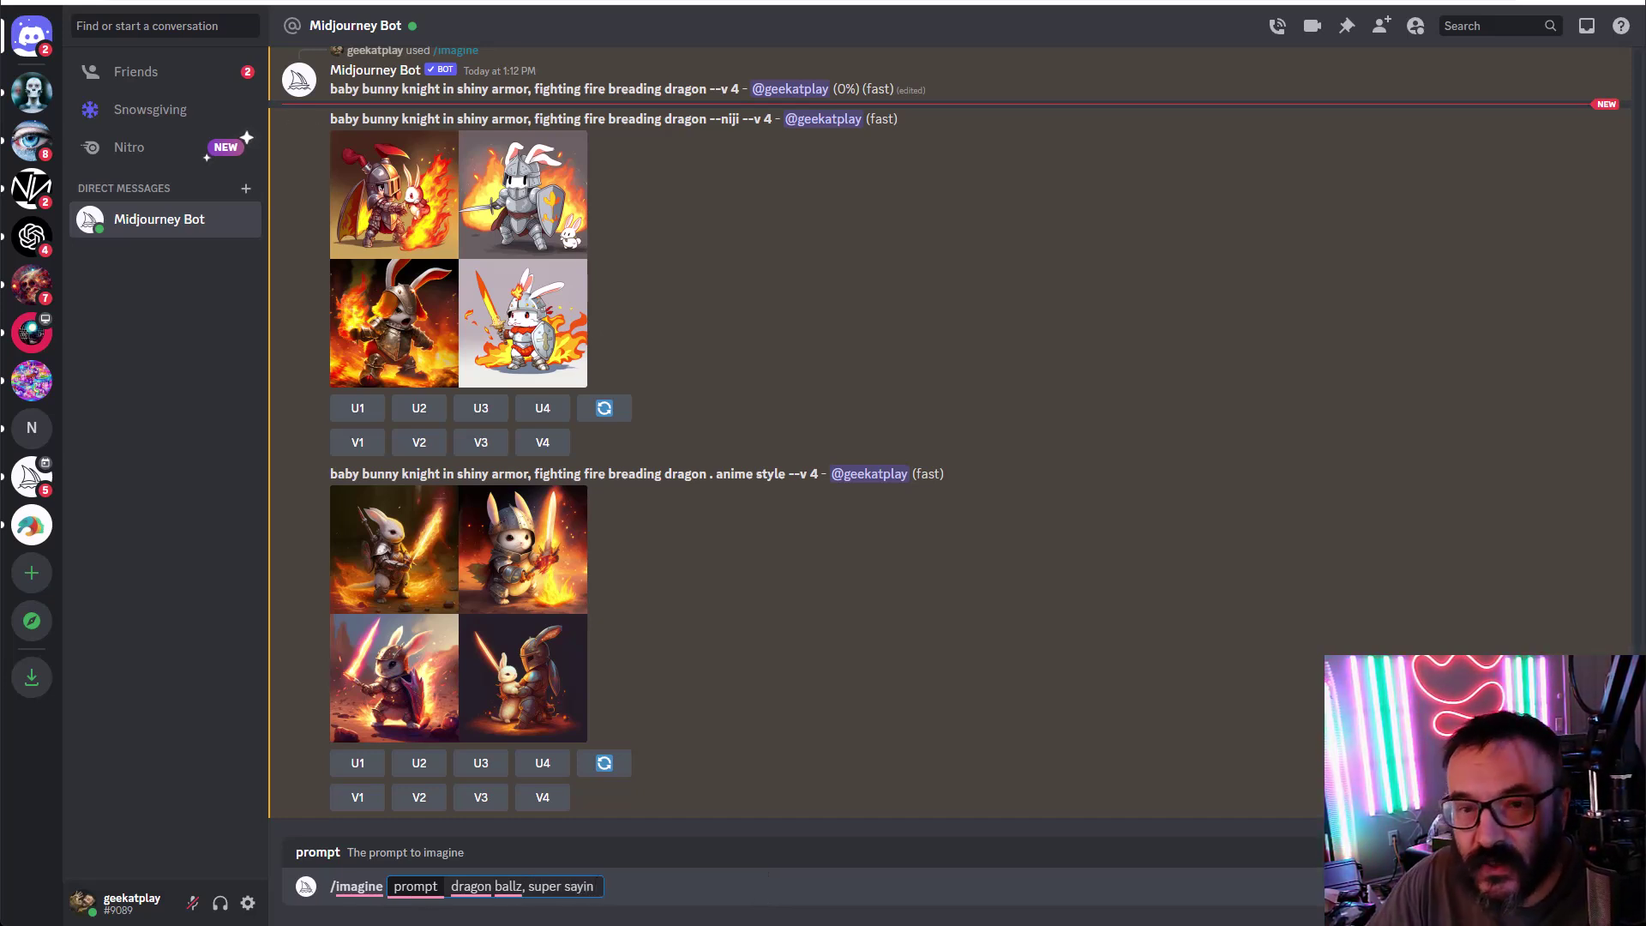
Step: Fix the prompt's spelling, spacing and capitalization so it reads 'dragon ball z, super Saiyan'
key("ctrl+shift+Left")
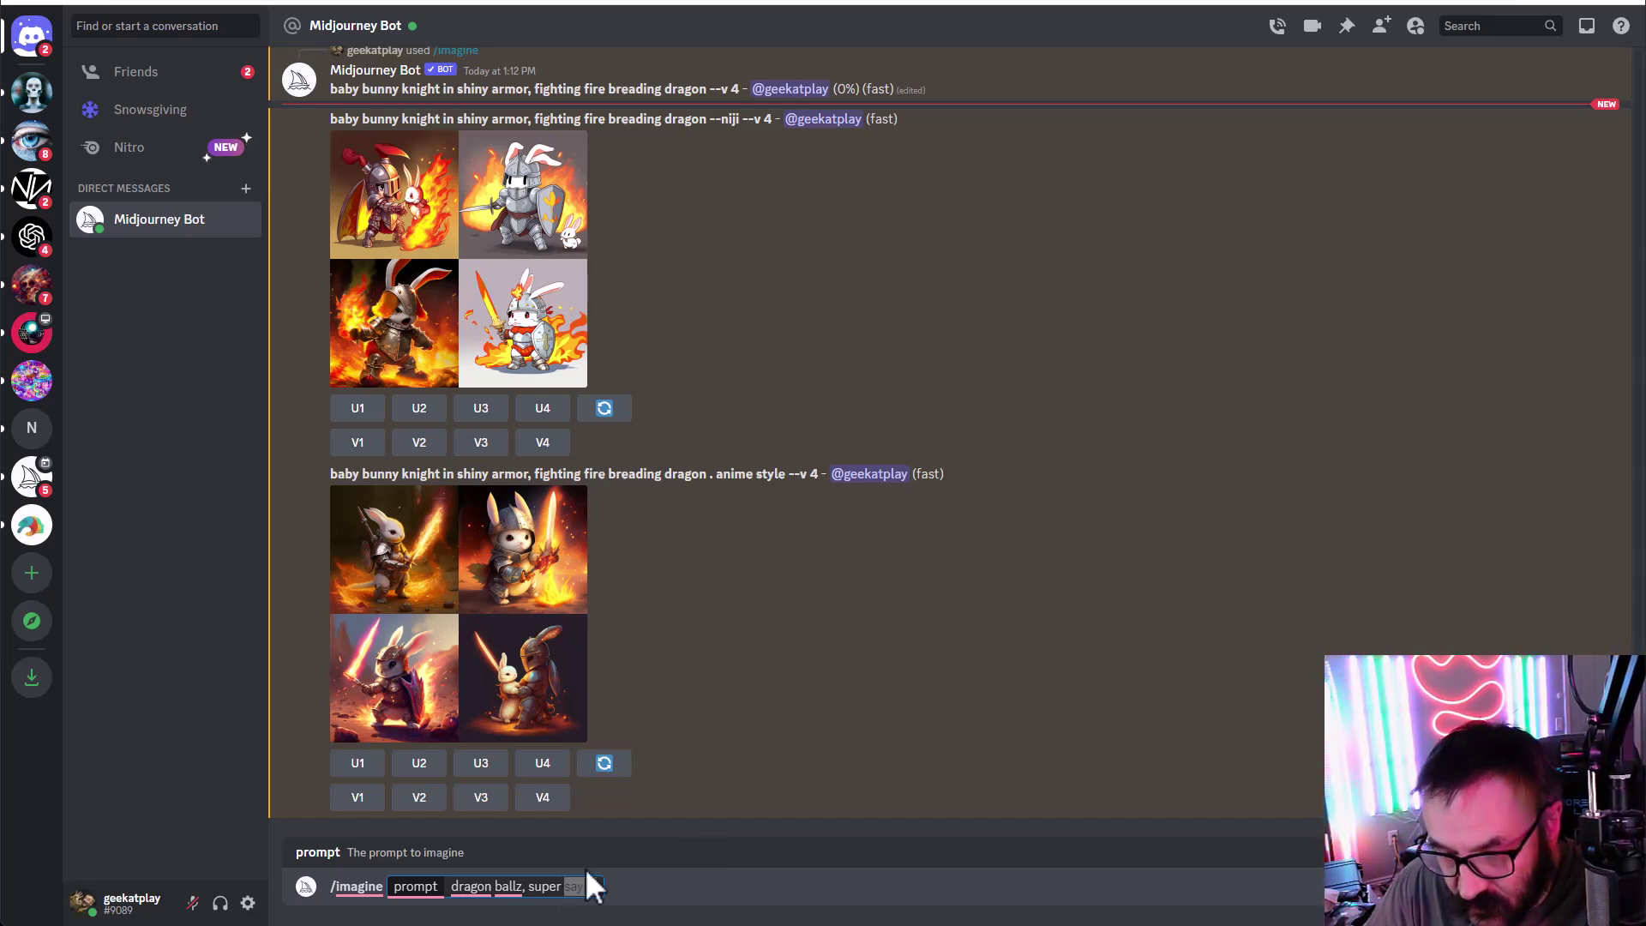
left_click_drag(586, 886, 570, 885)
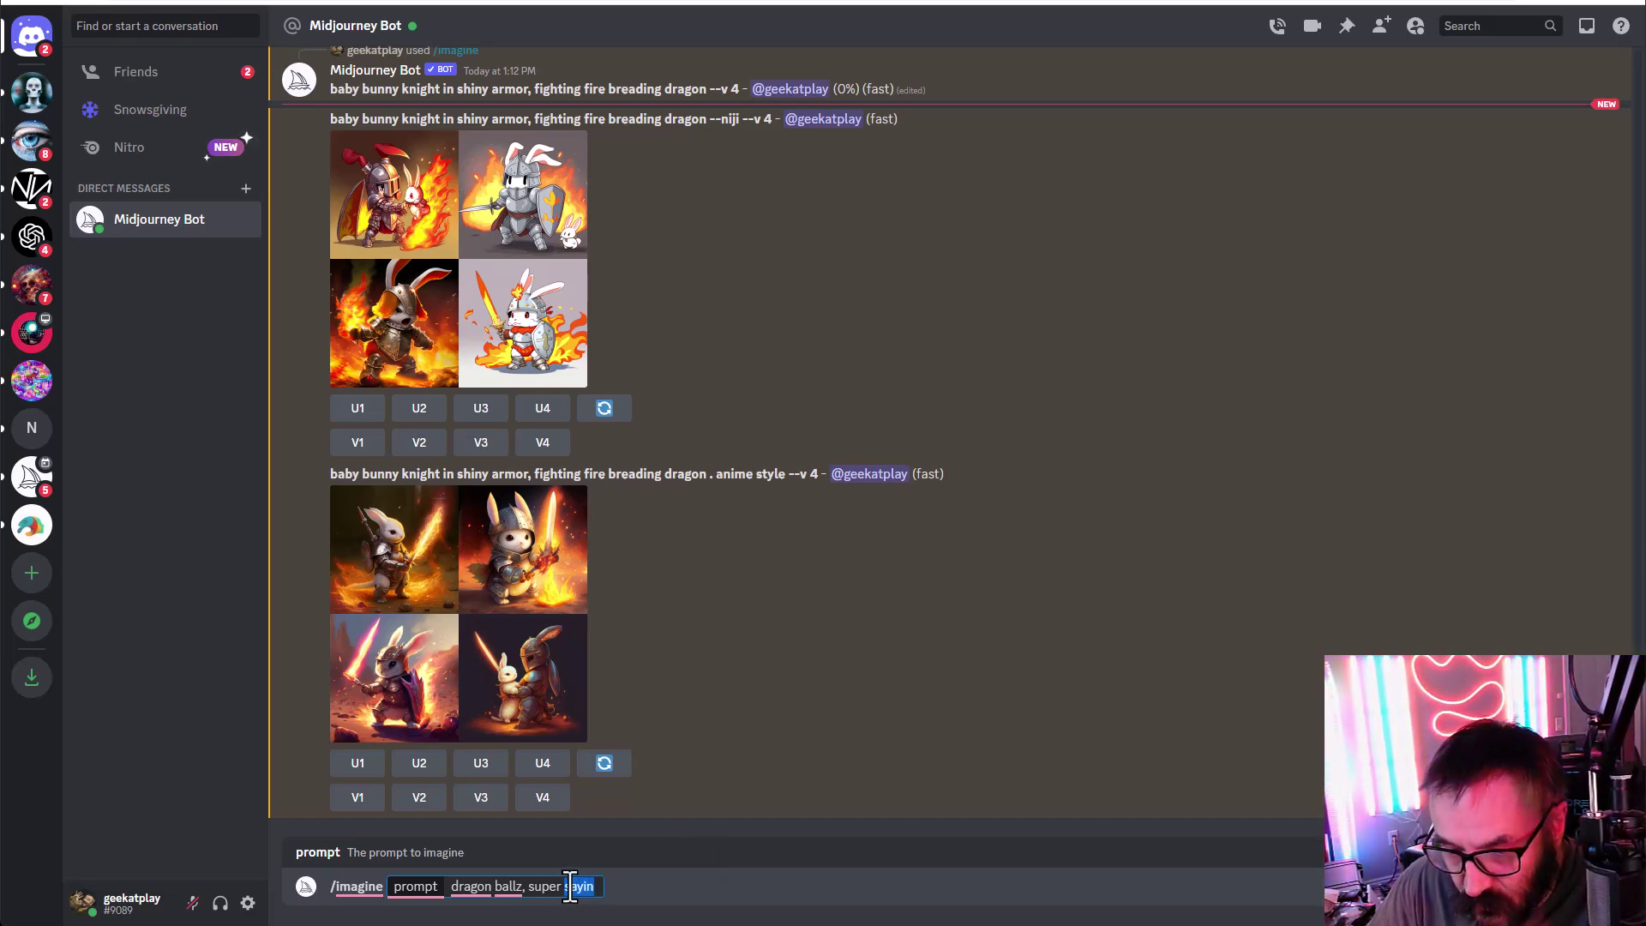
key("BackSpace")
type("a")
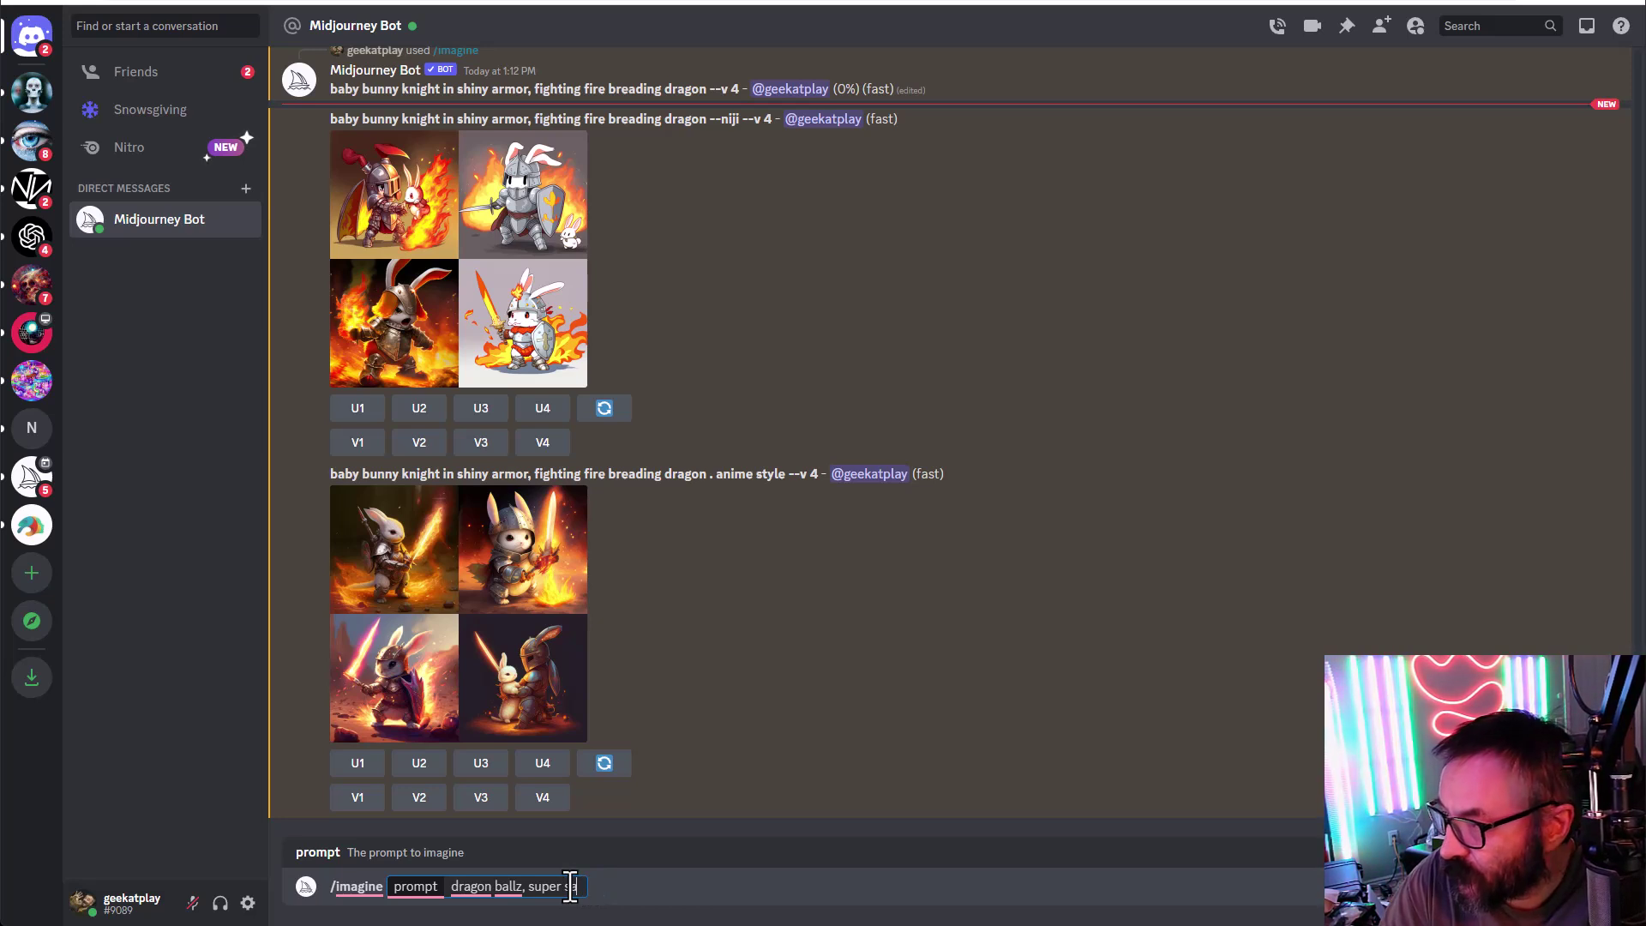
type("iyan")
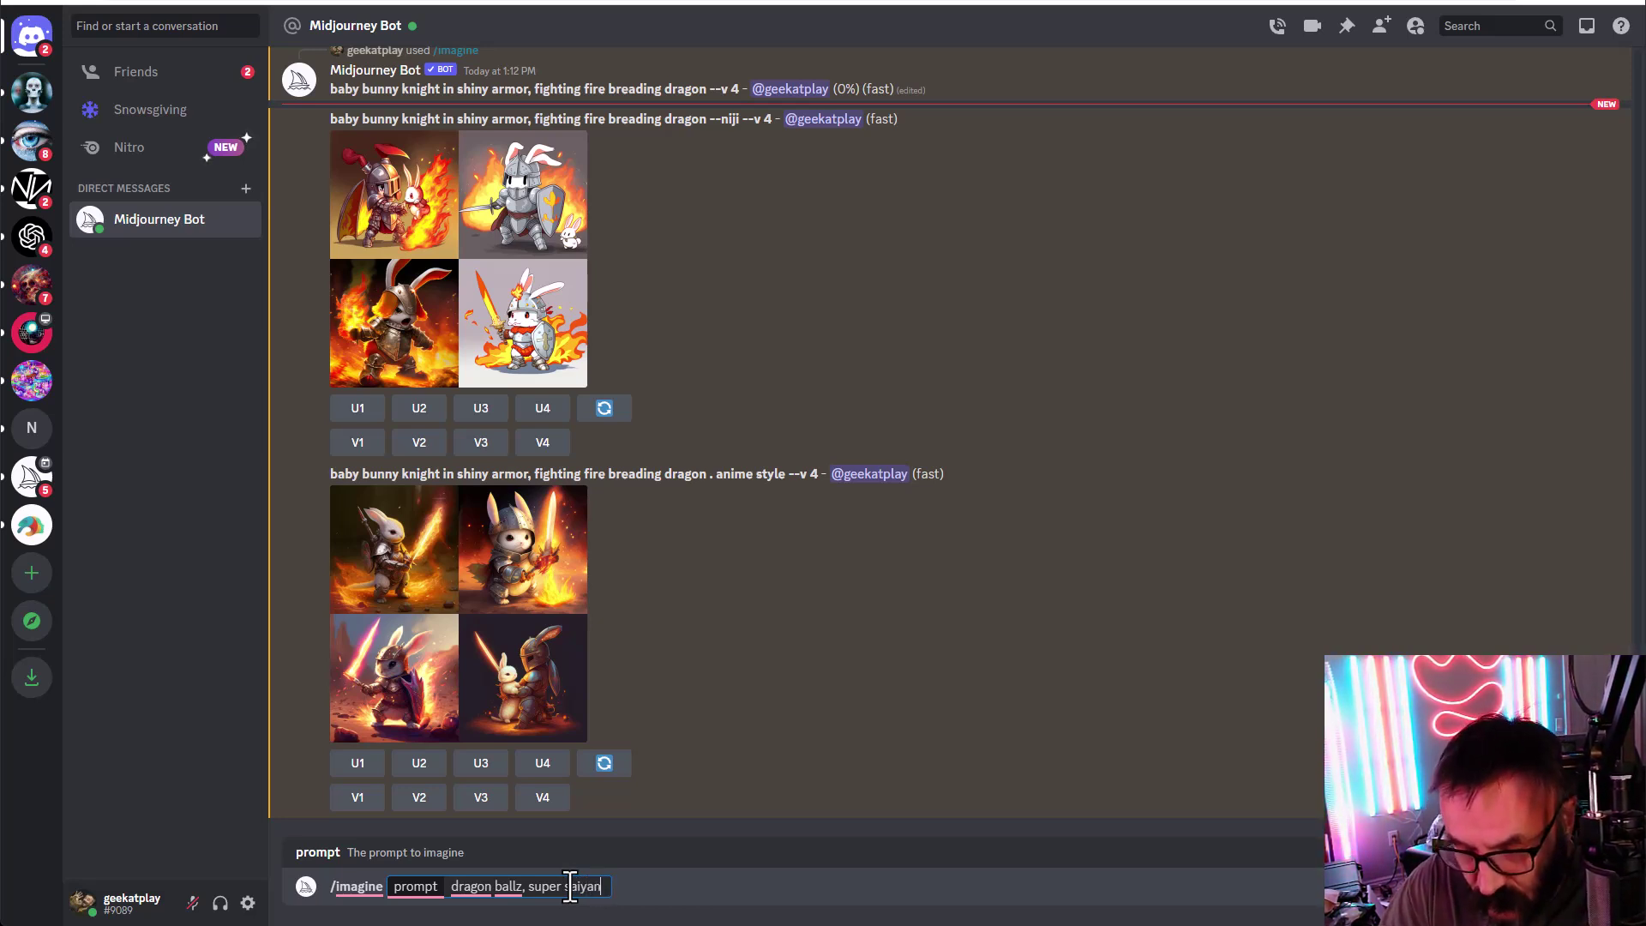
left_click(524, 889)
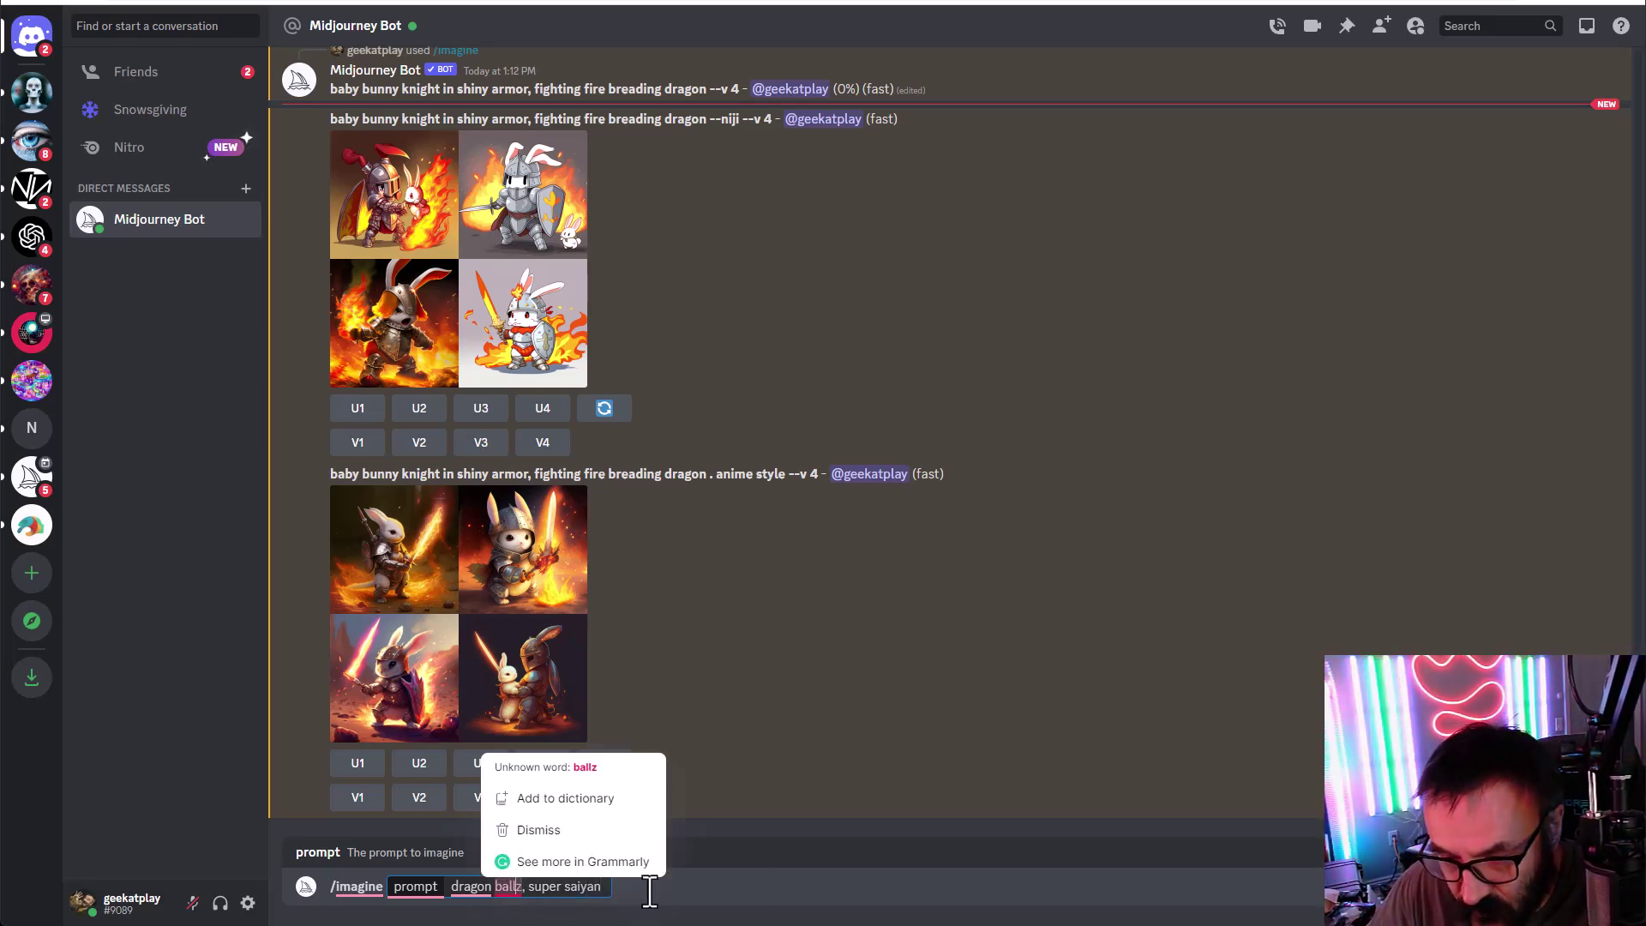
type(",")
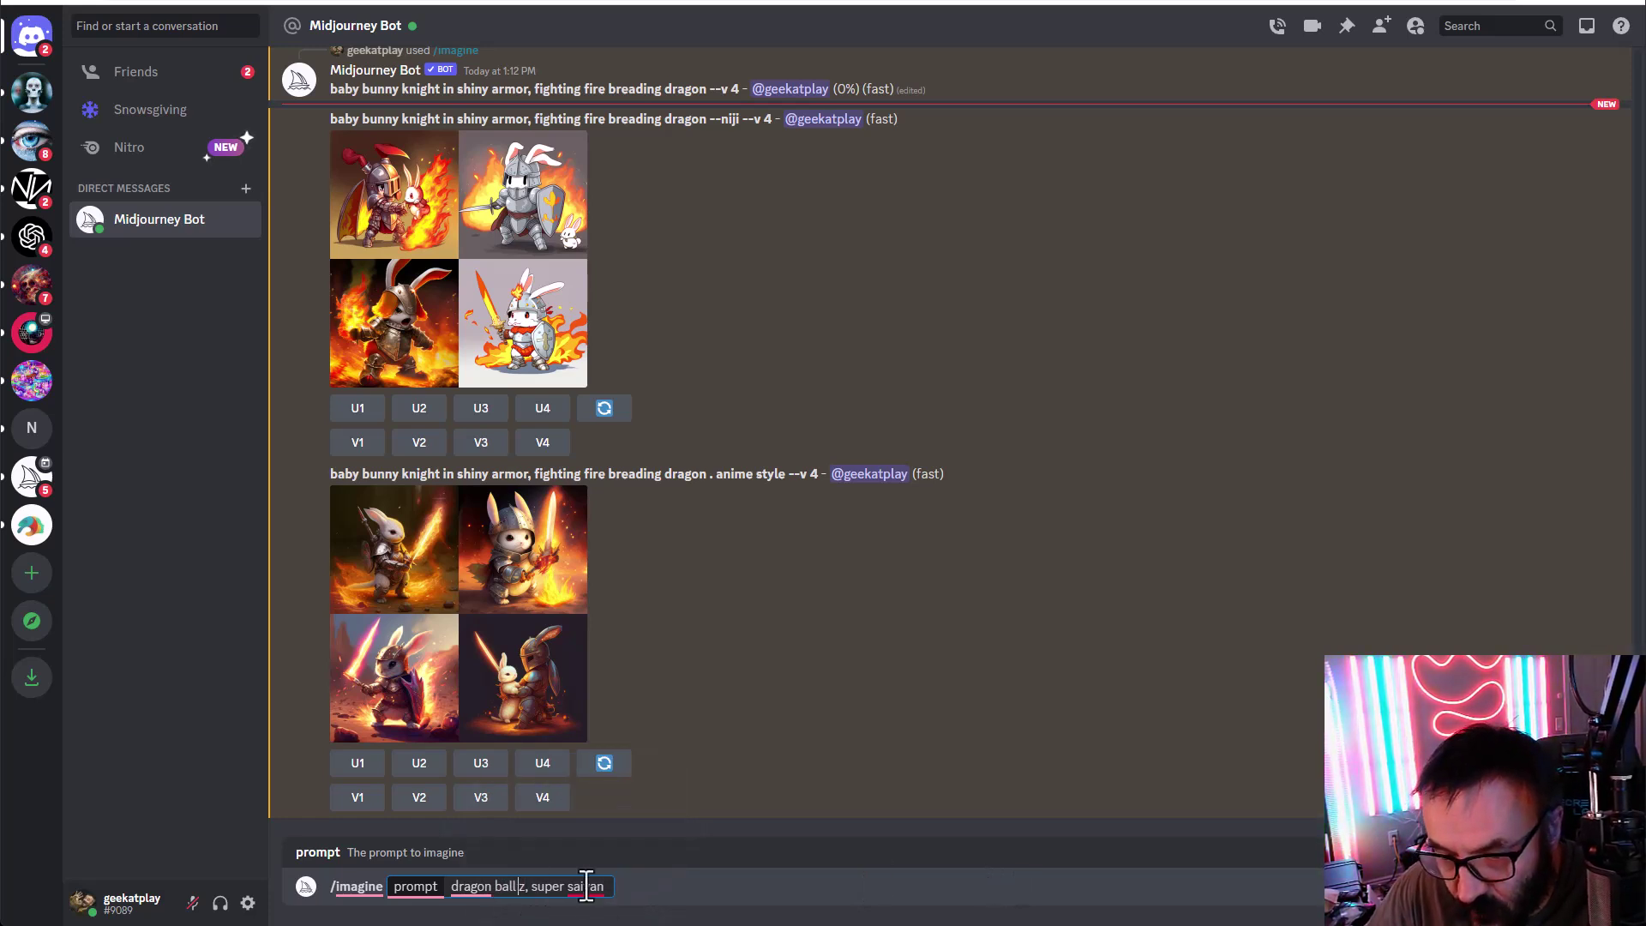
mouse_move(595, 886)
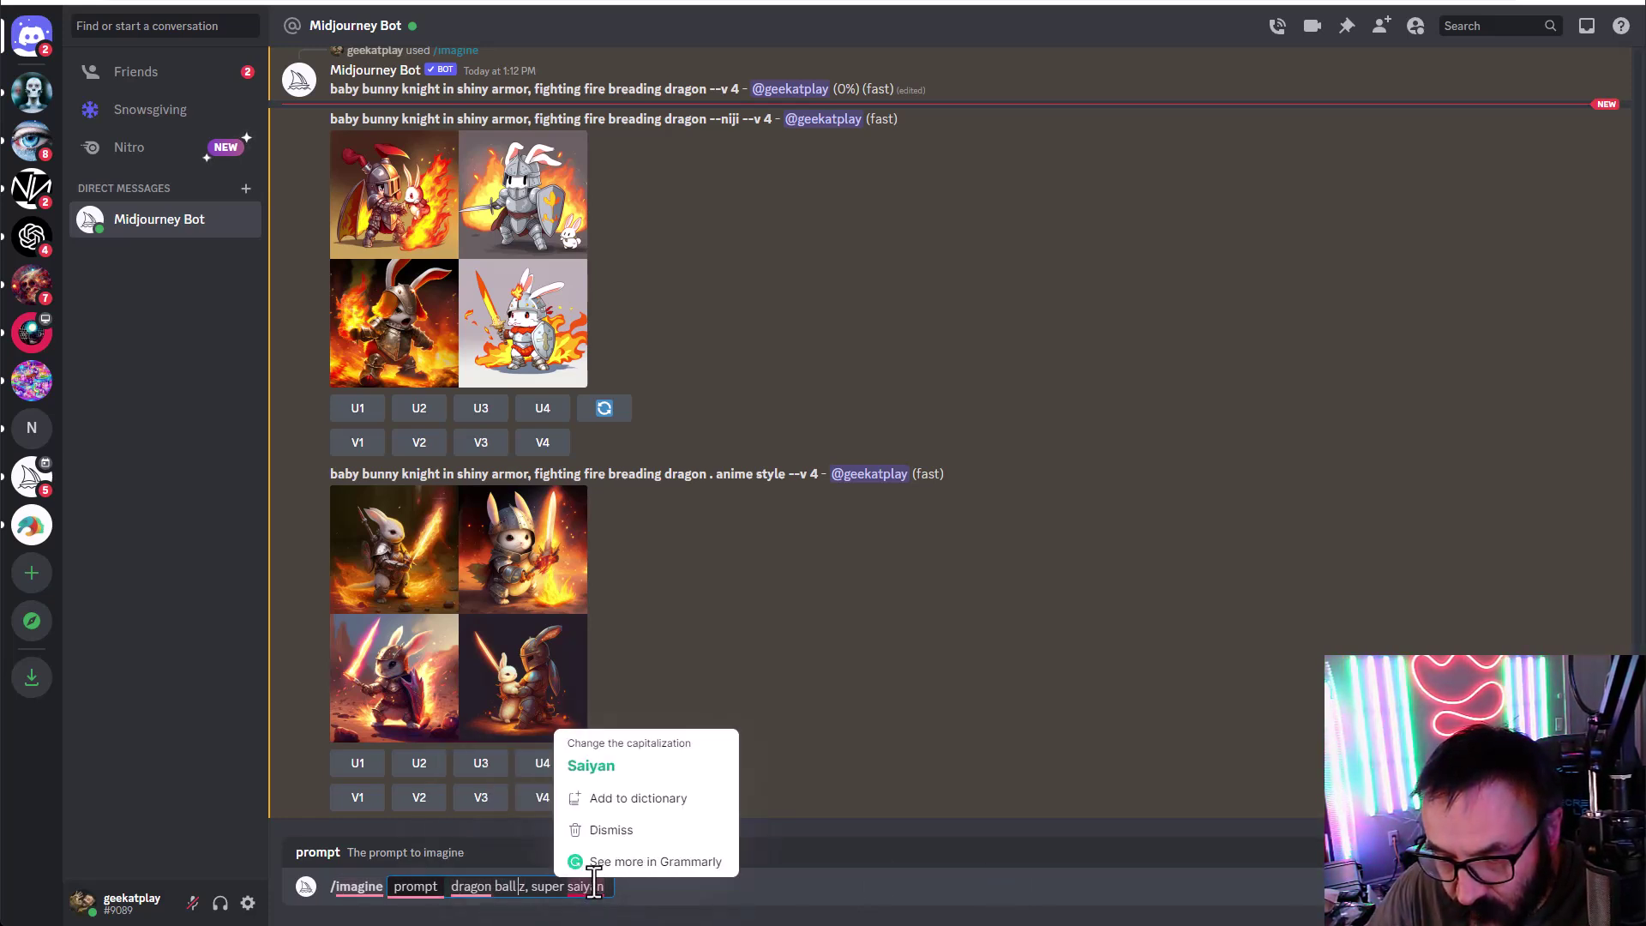
left_click(613, 776)
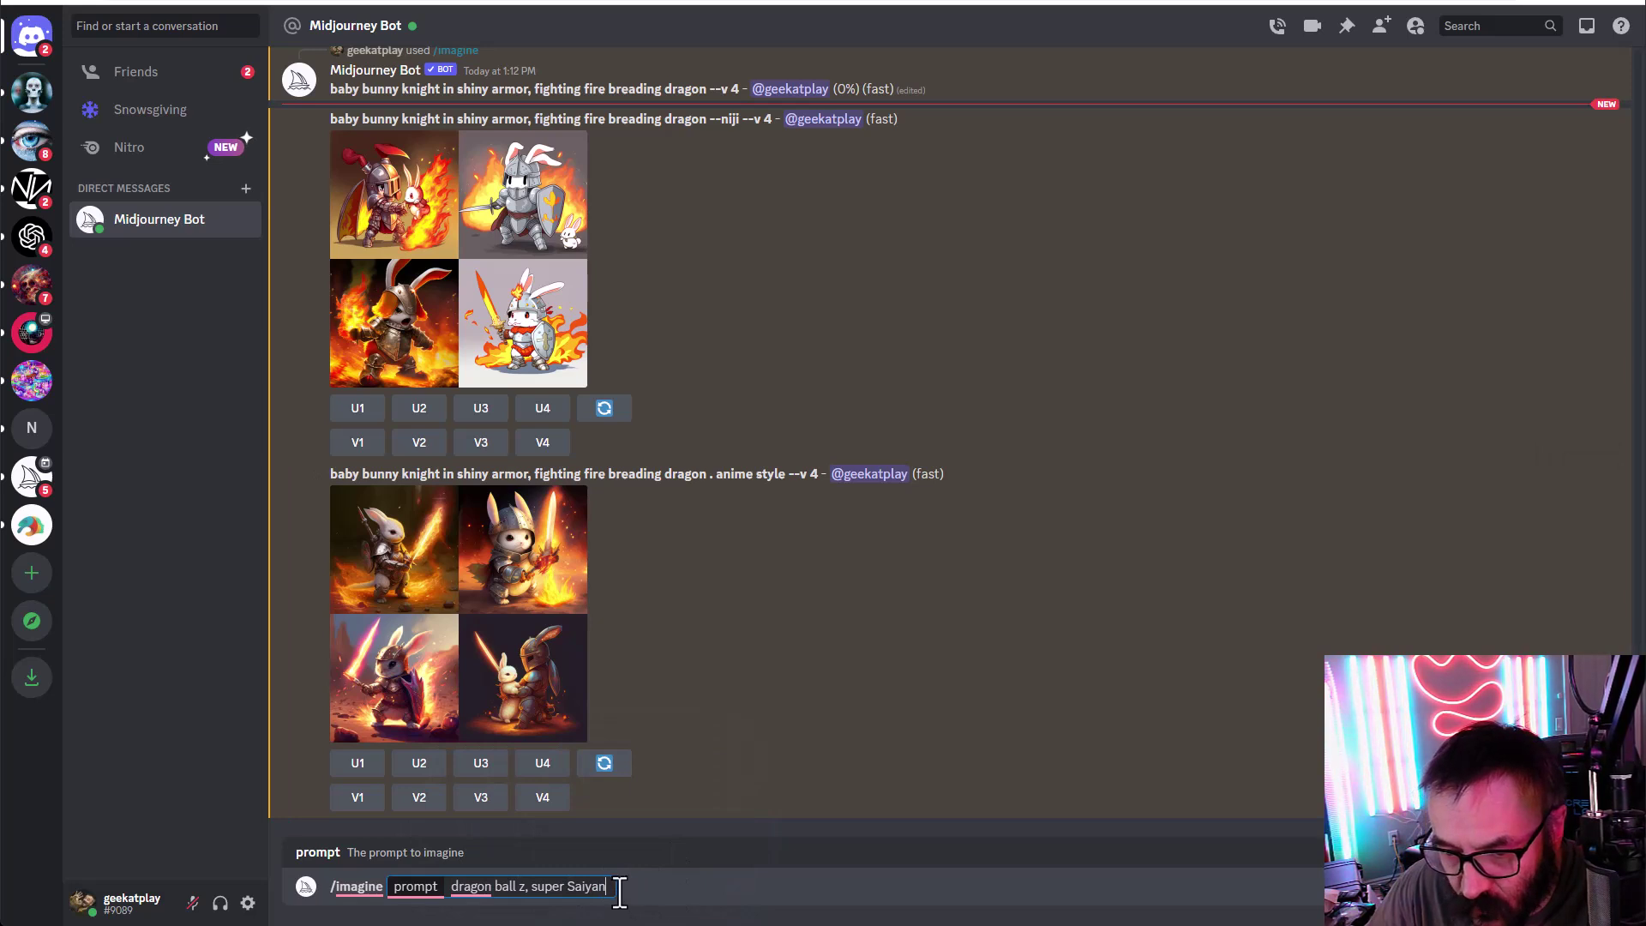
triple_click(551, 886)
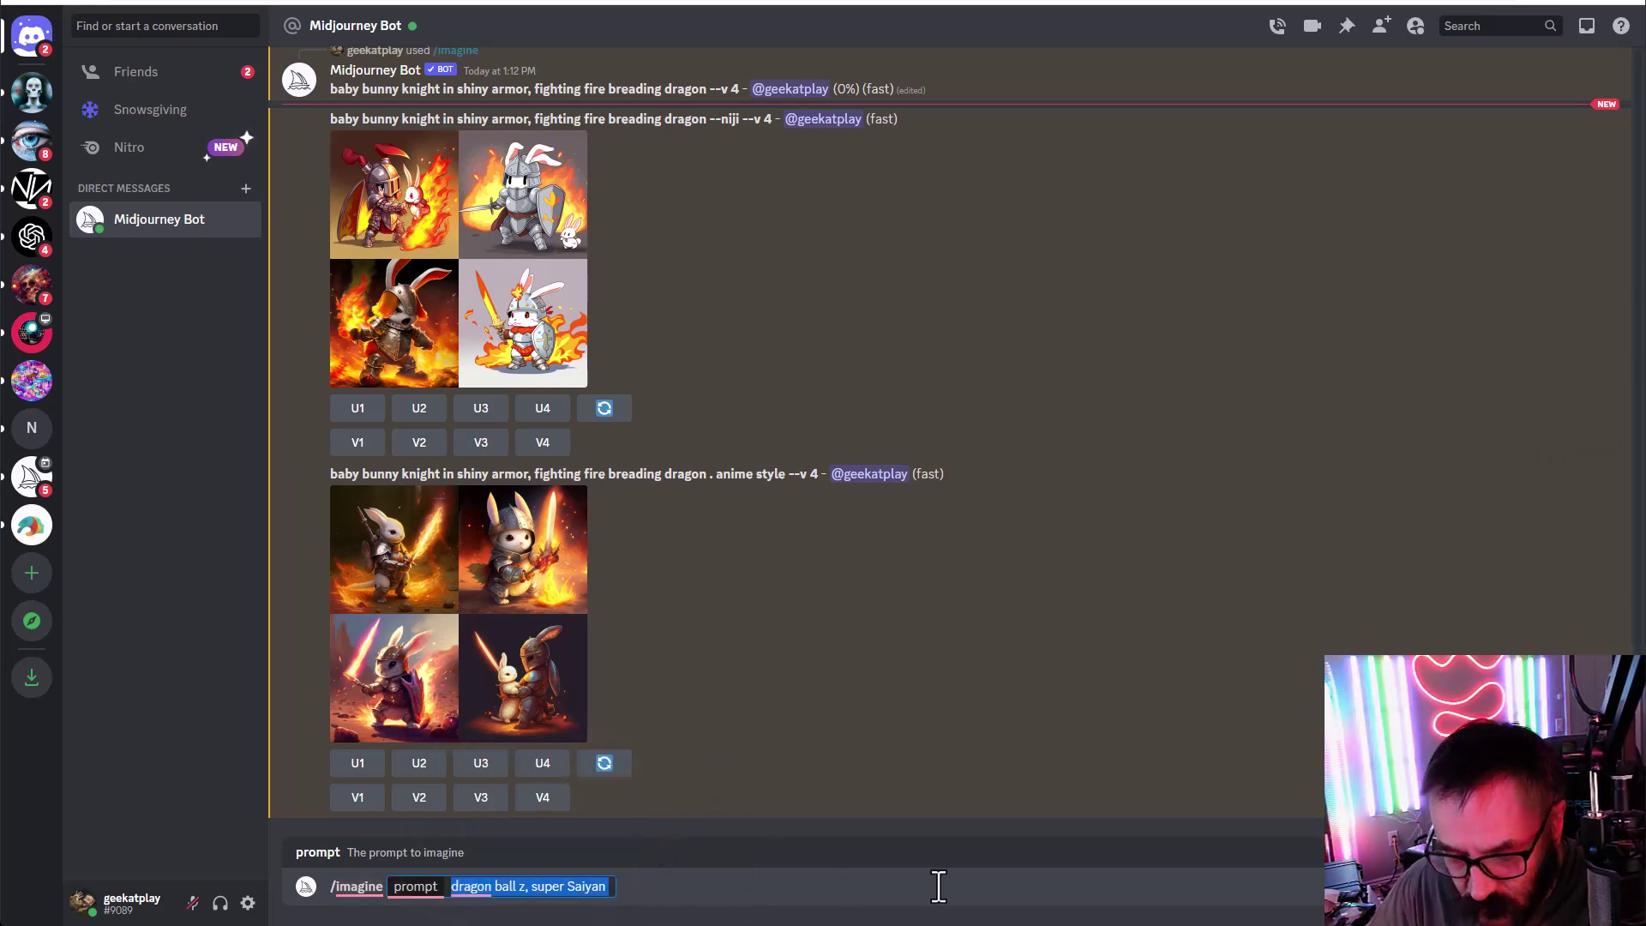
left_click(618, 888)
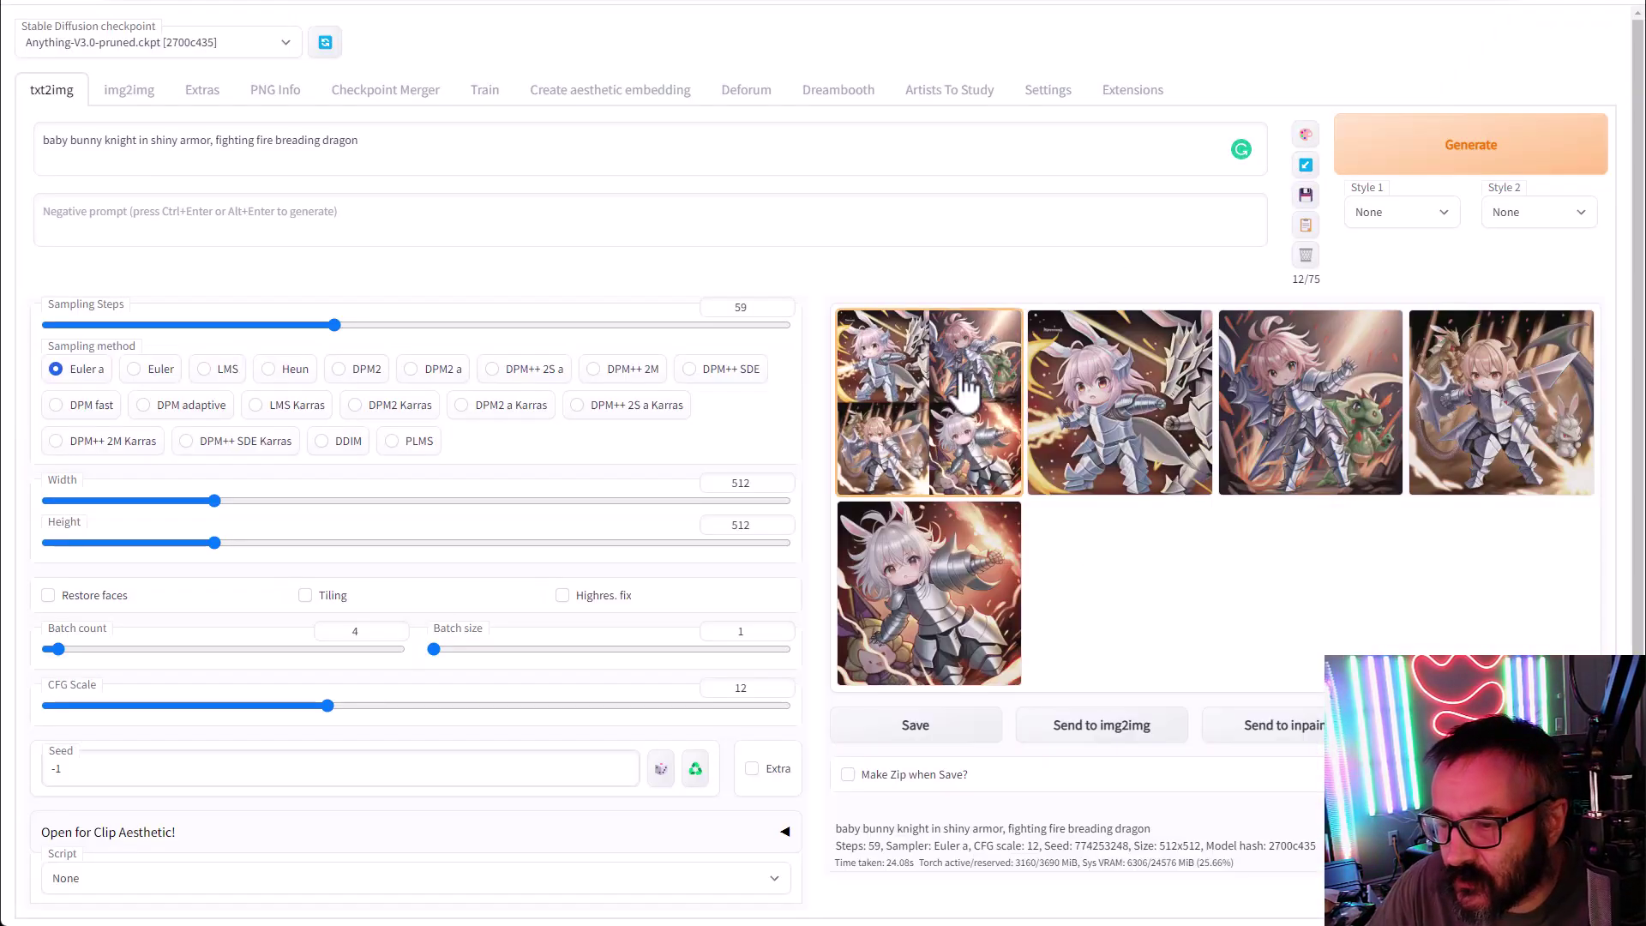
Step: Enlarge the bunny knight grid from the txt2img gallery to full screen, then switch back to Discord
left_click(966, 390)
left_click(1269, 592)
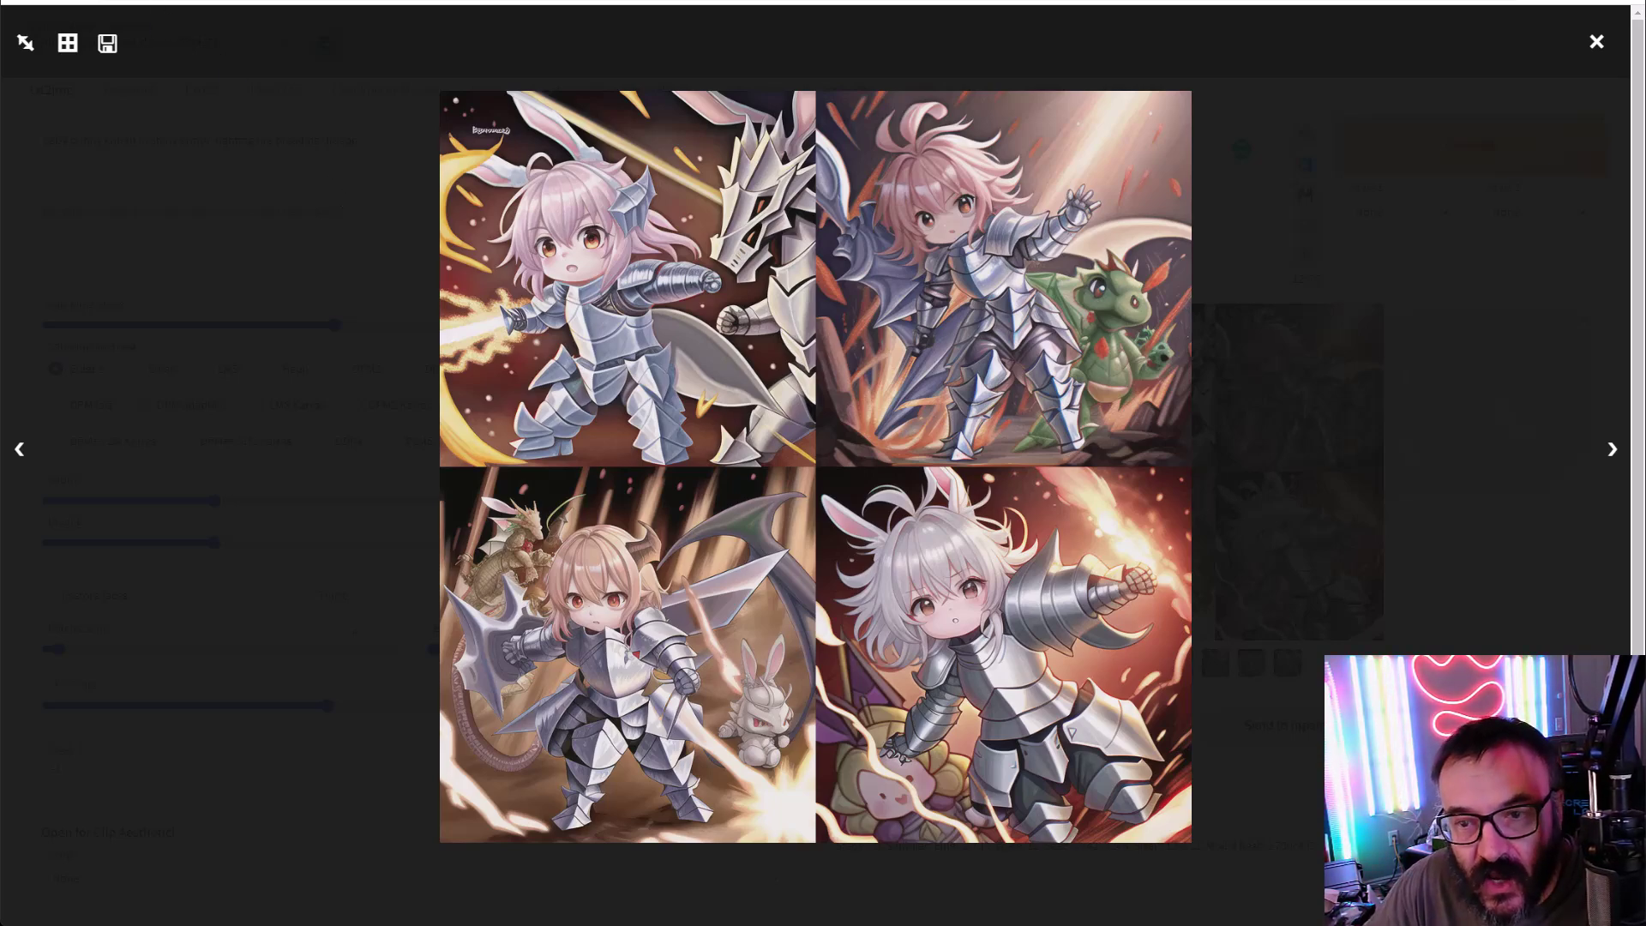
key("alt+Tab")
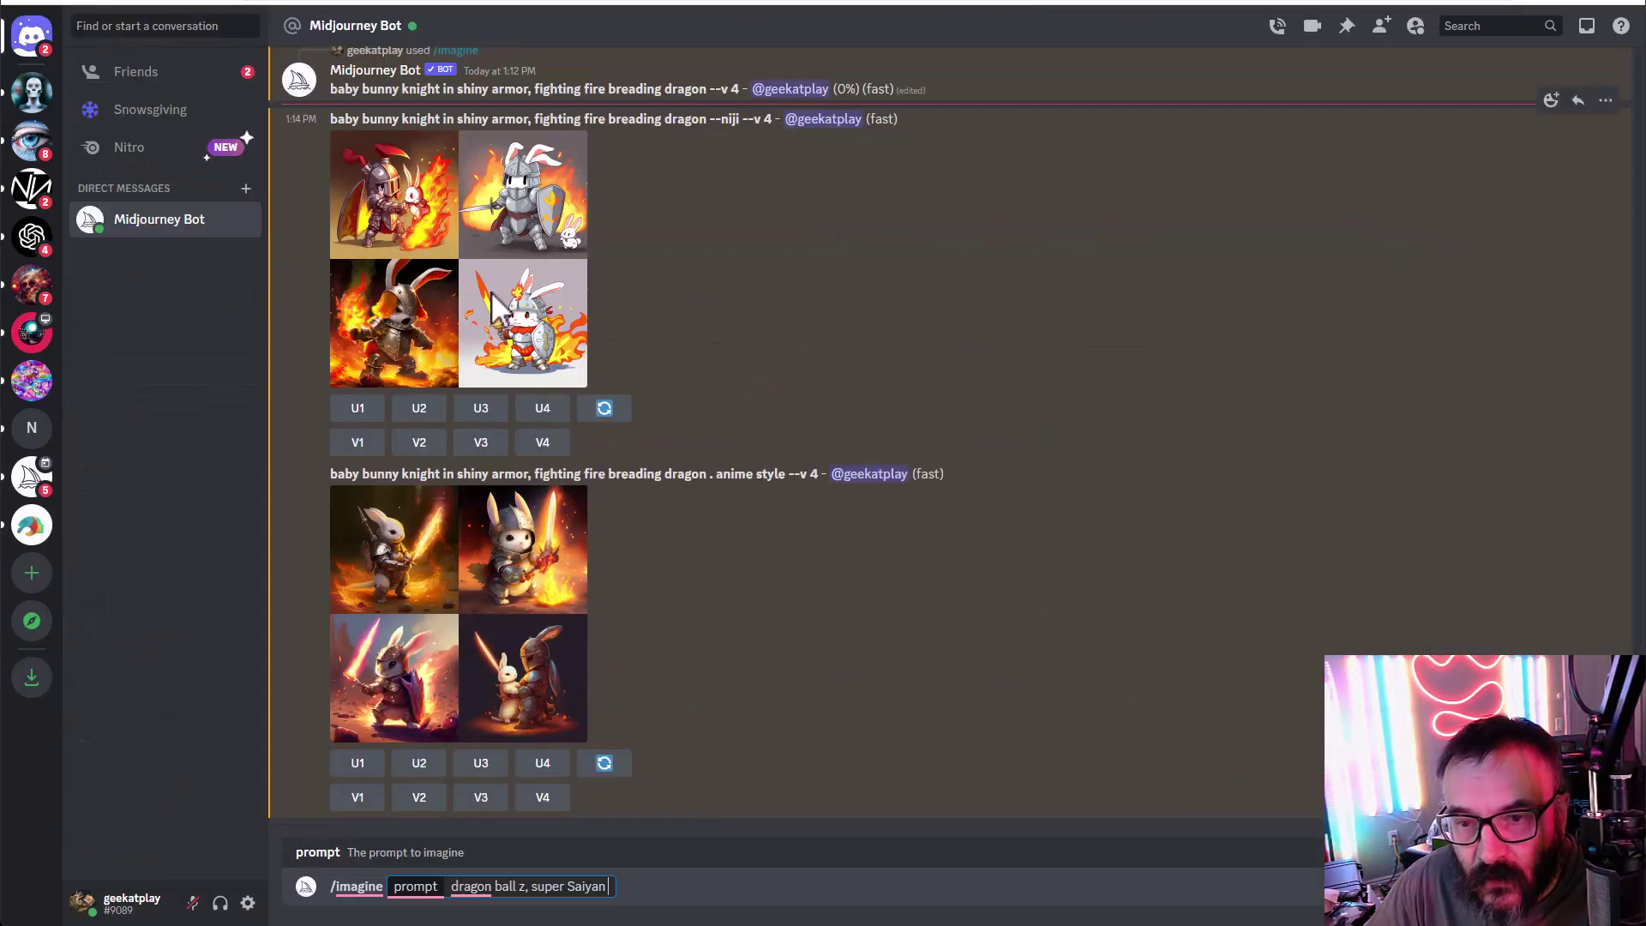
left_click(447, 296)
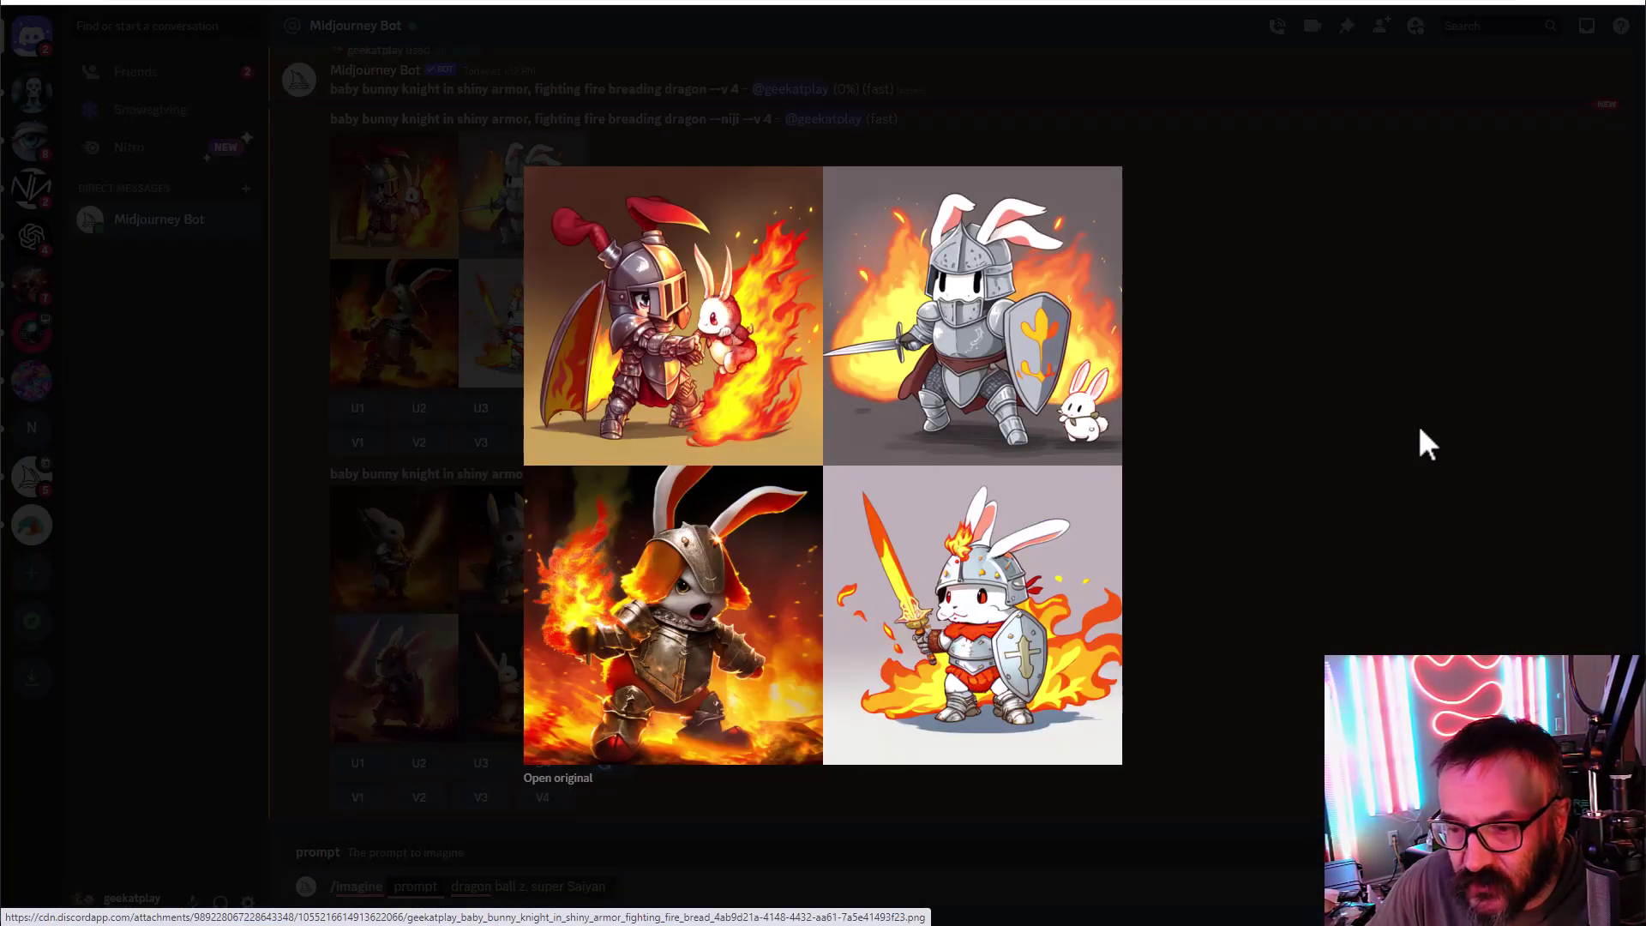
key("alt+Tab")
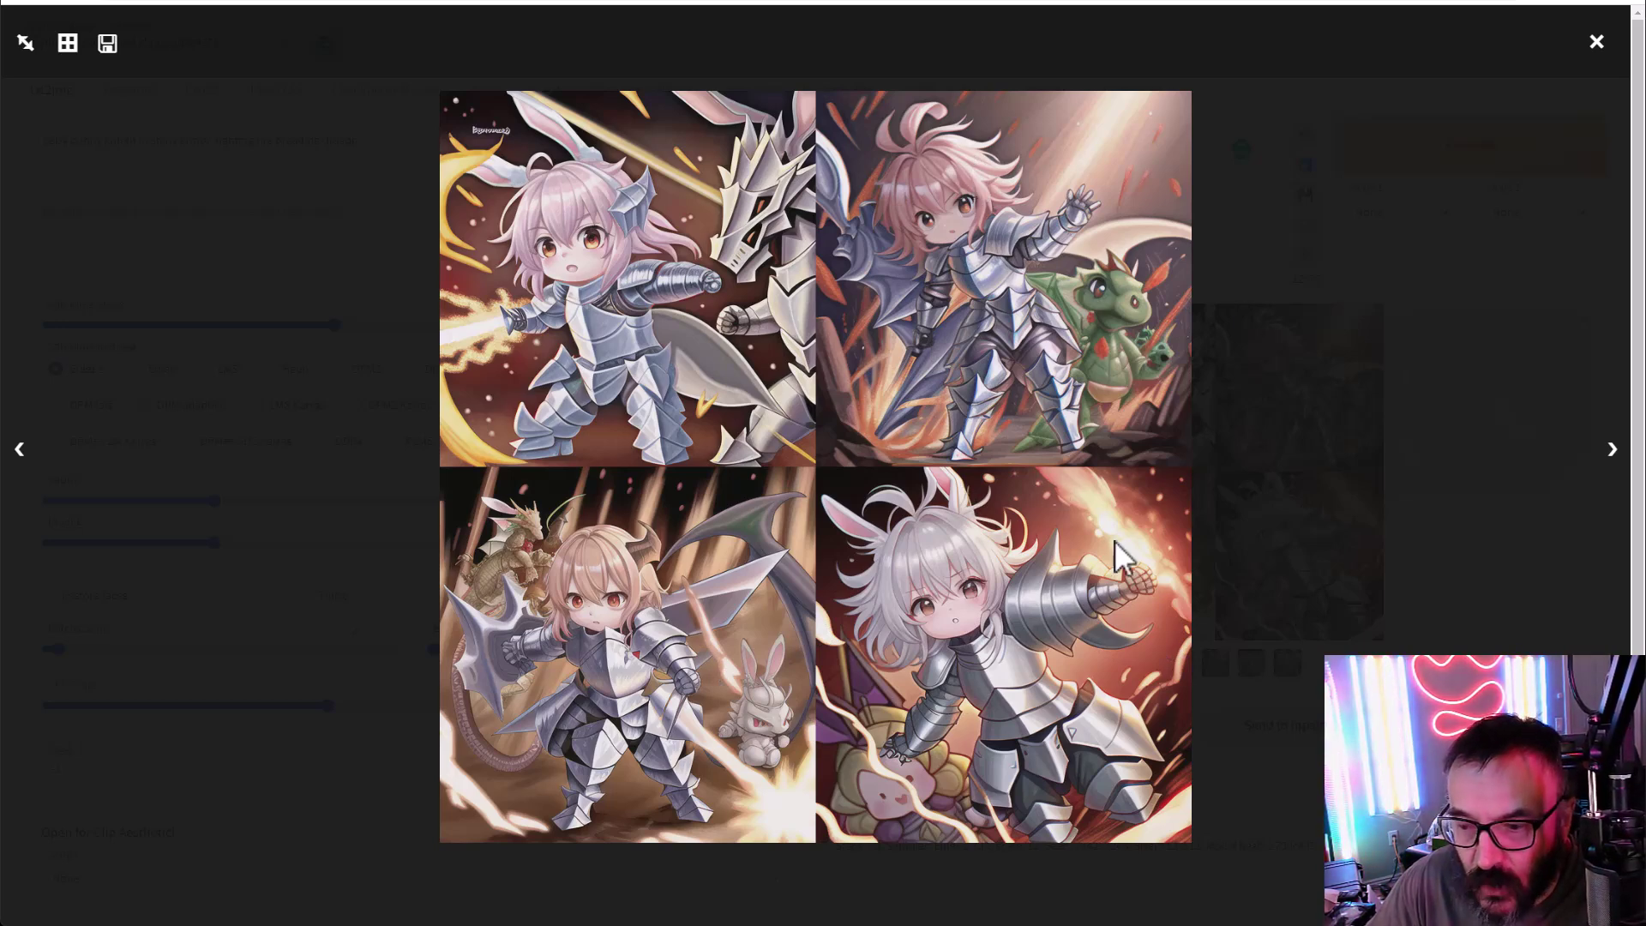
left_click(1475, 413)
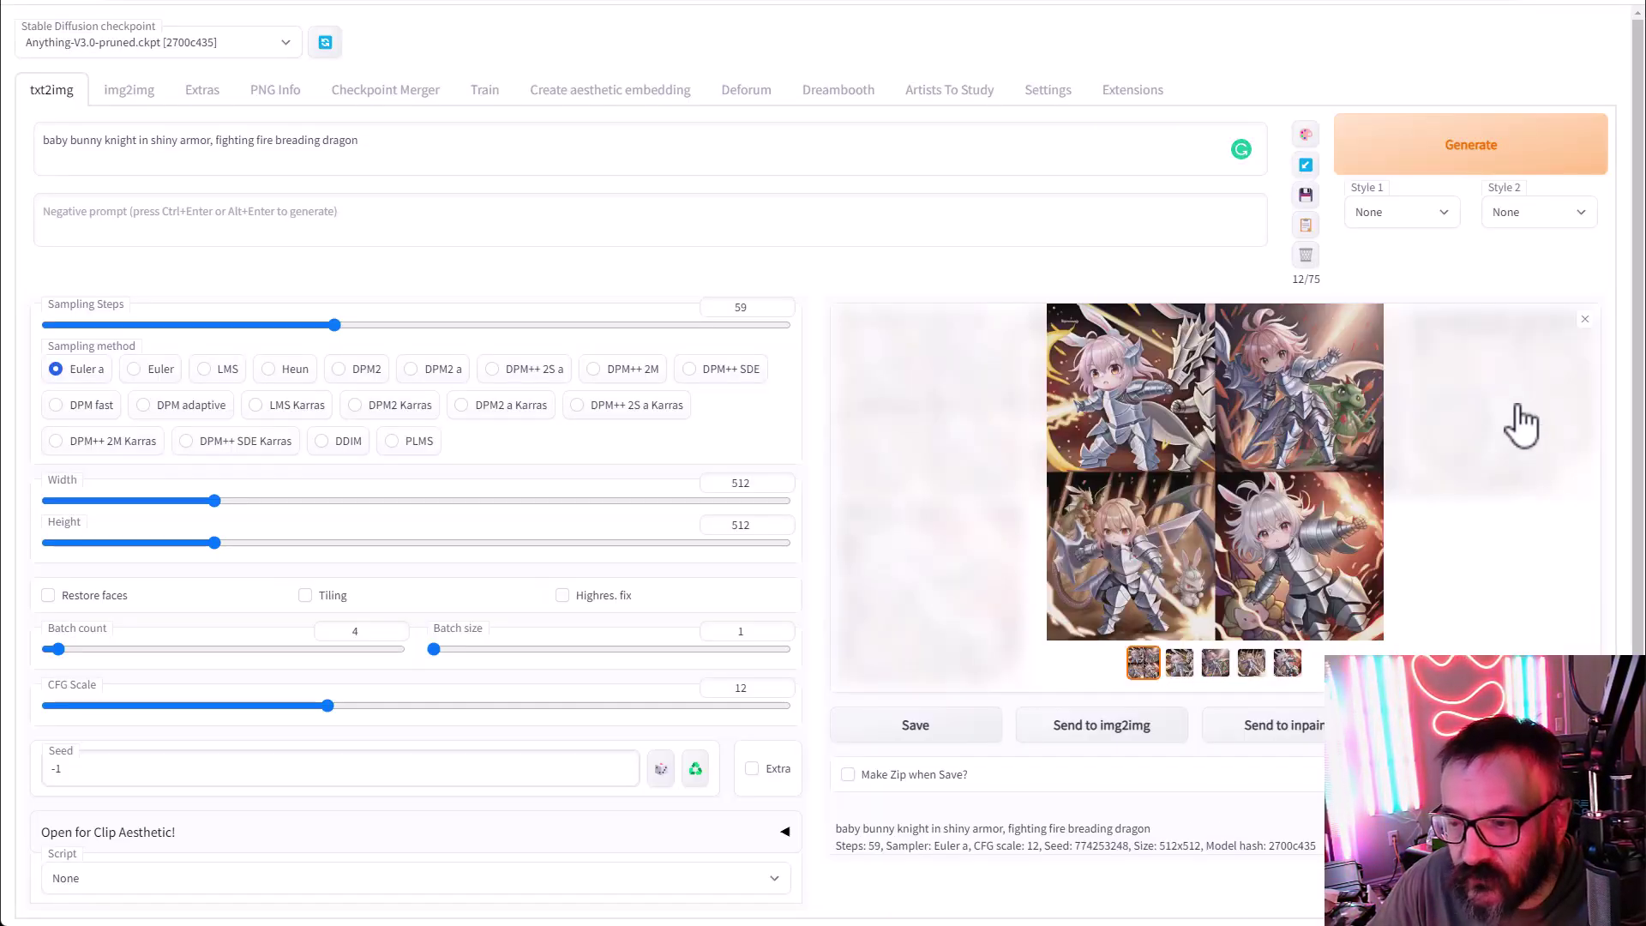
left_click(240, 2)
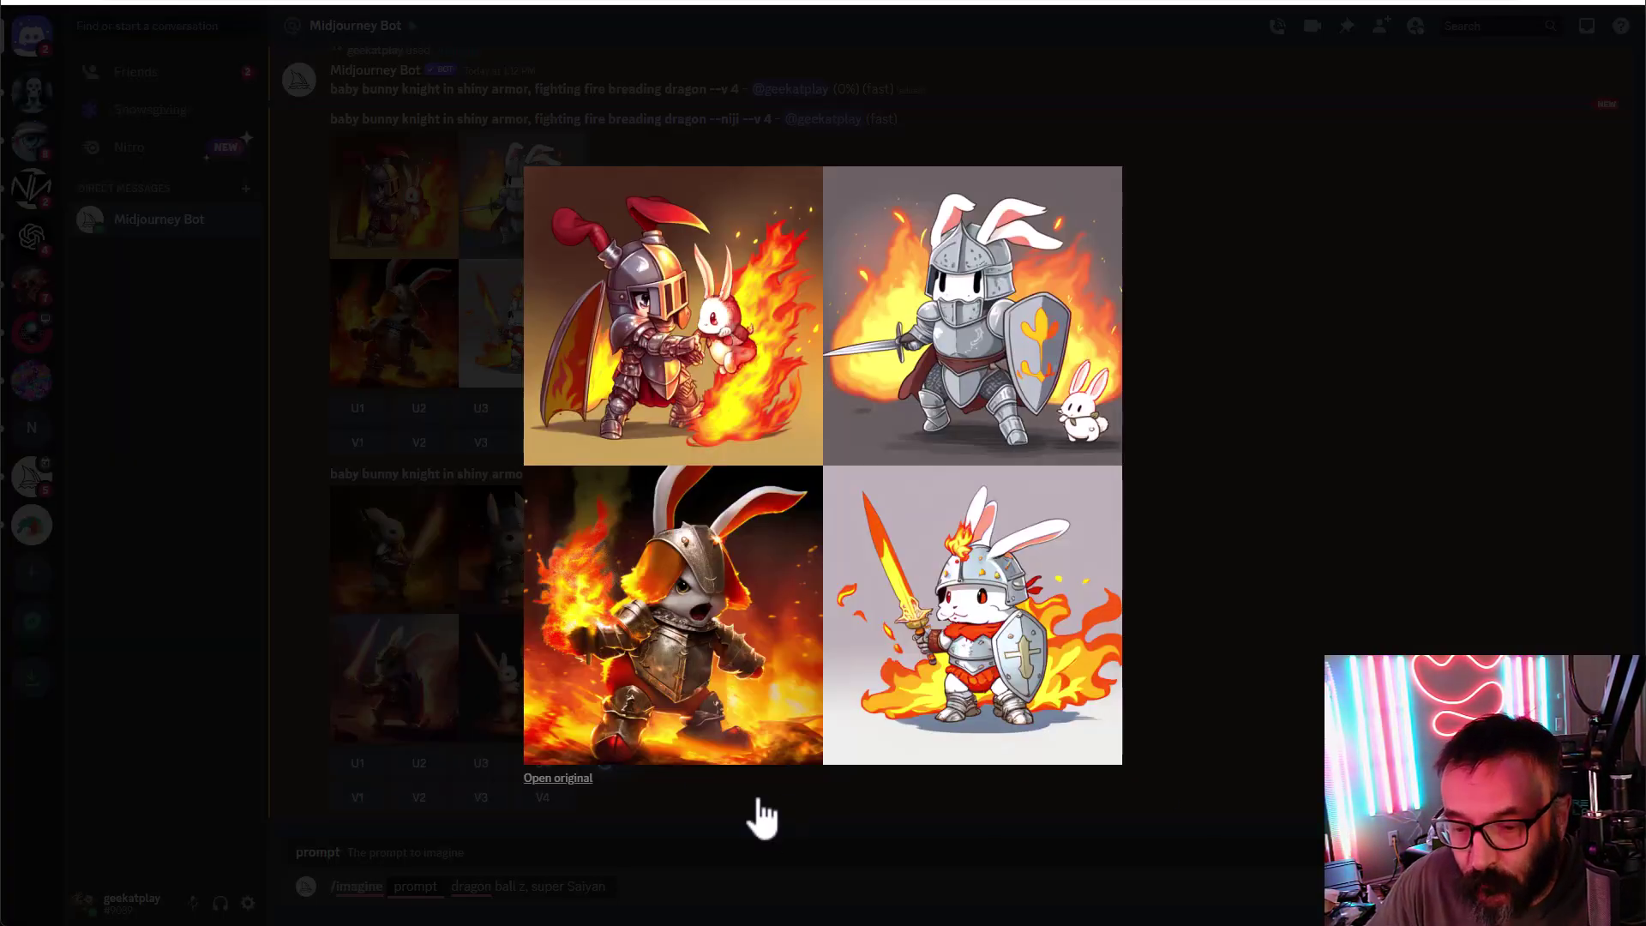
left_click(517, 844)
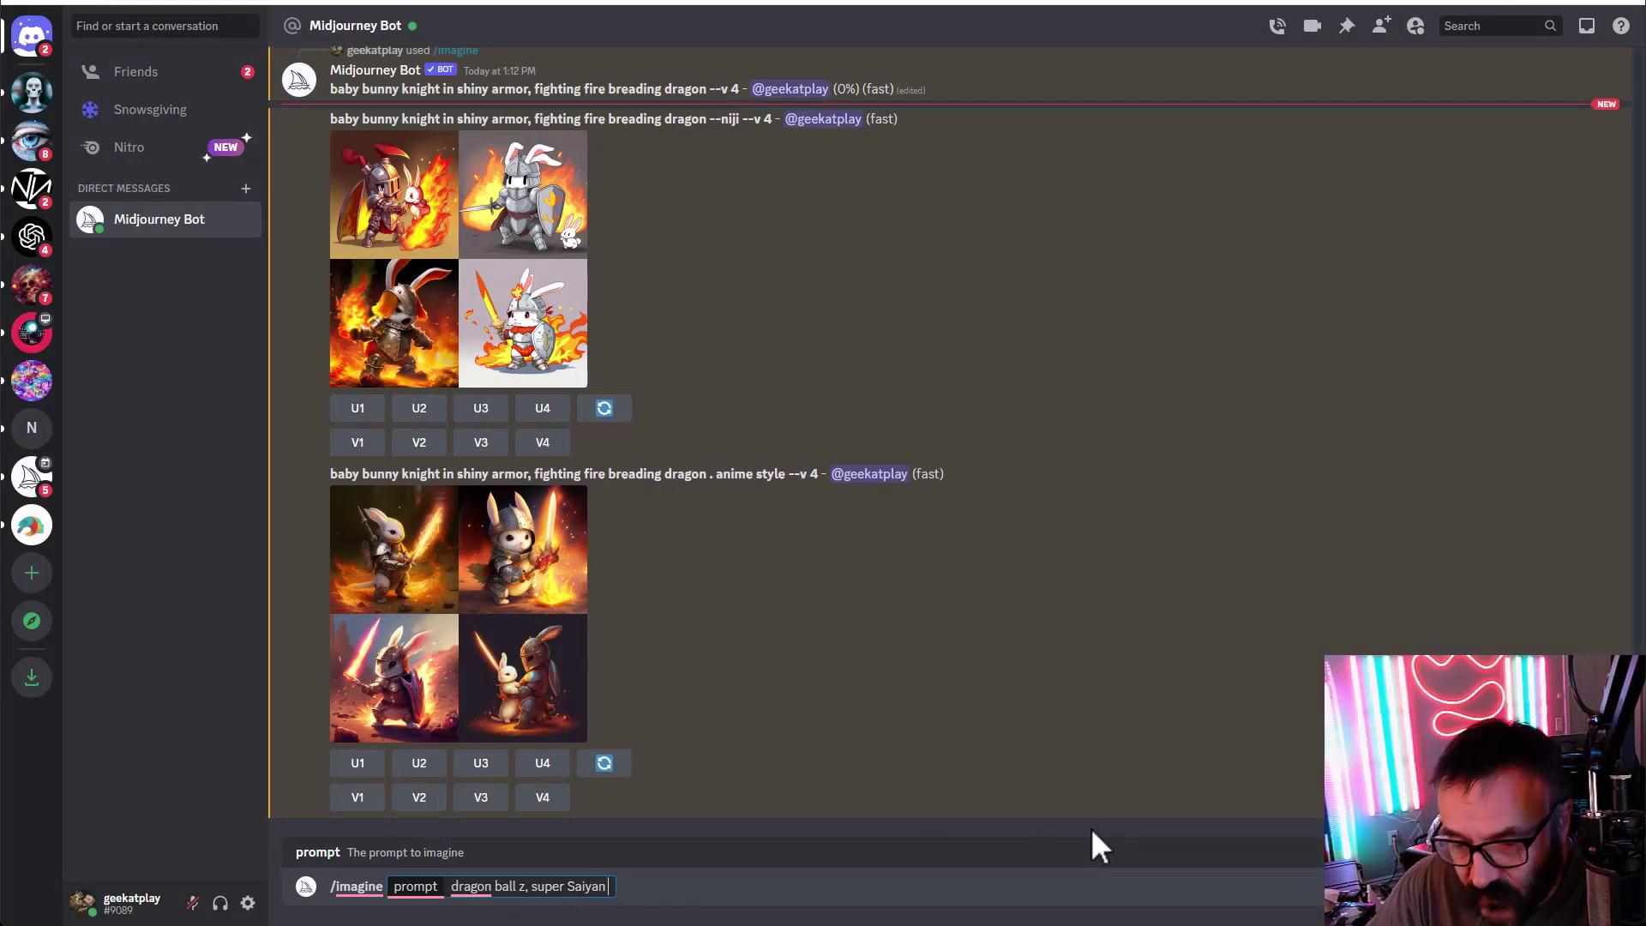
Step: Submit 'dragon ball z, super Saiyan' and its ', photorealistic' variant to Midjourney
left_click_drag(608, 888, 452, 891)
key("ctrl+c")
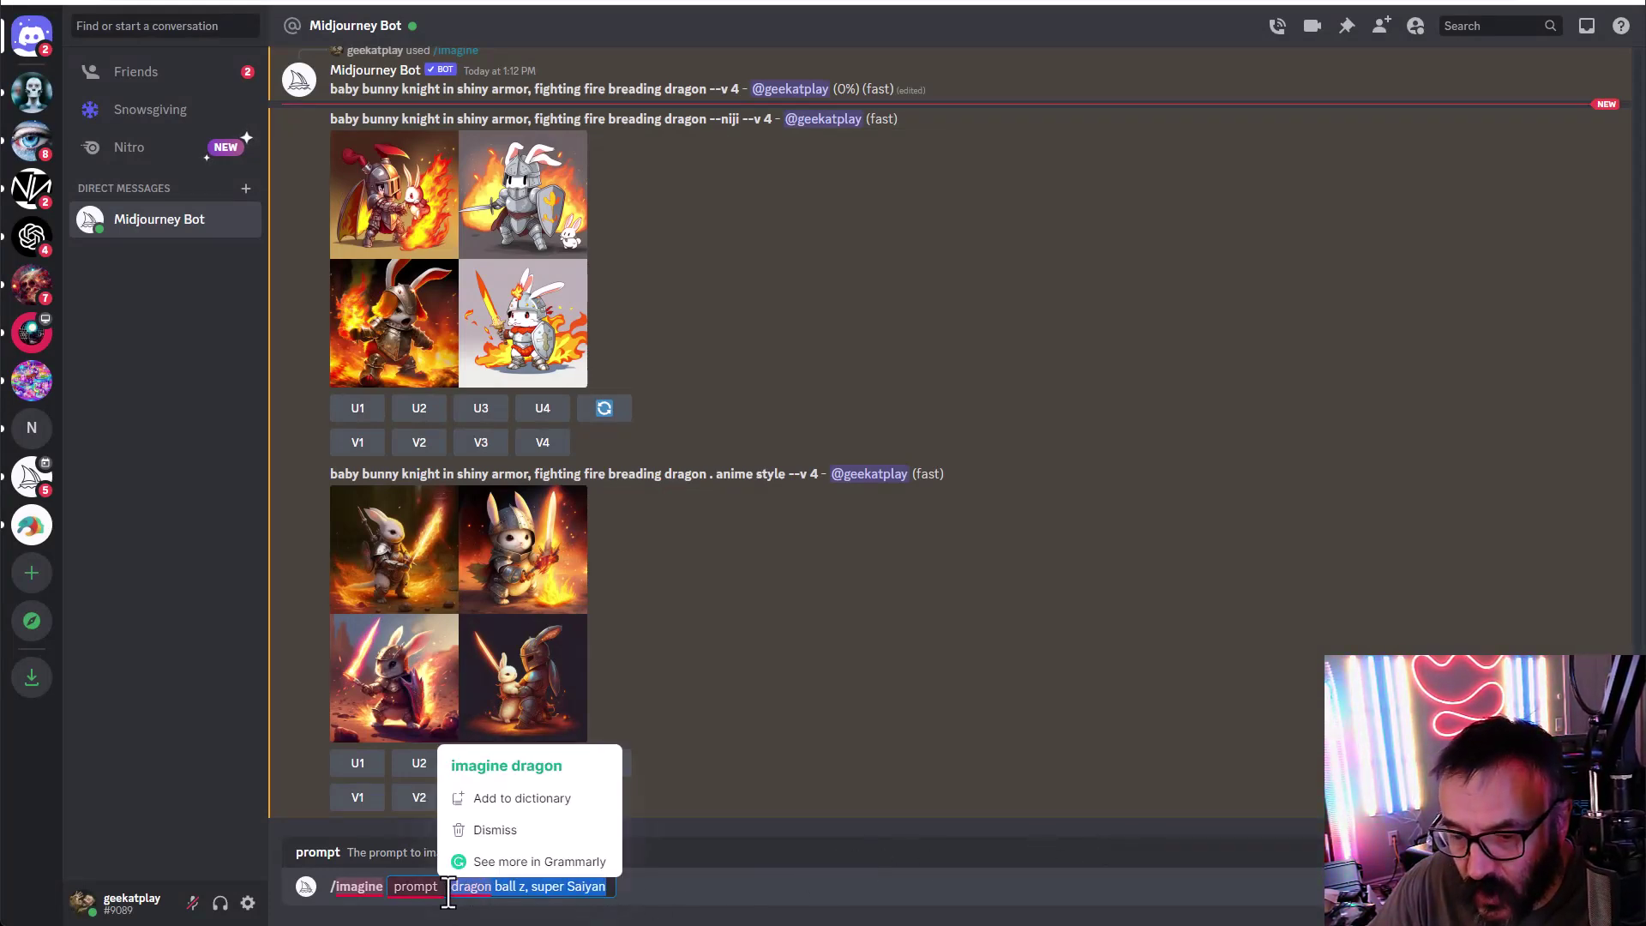
left_click(614, 886)
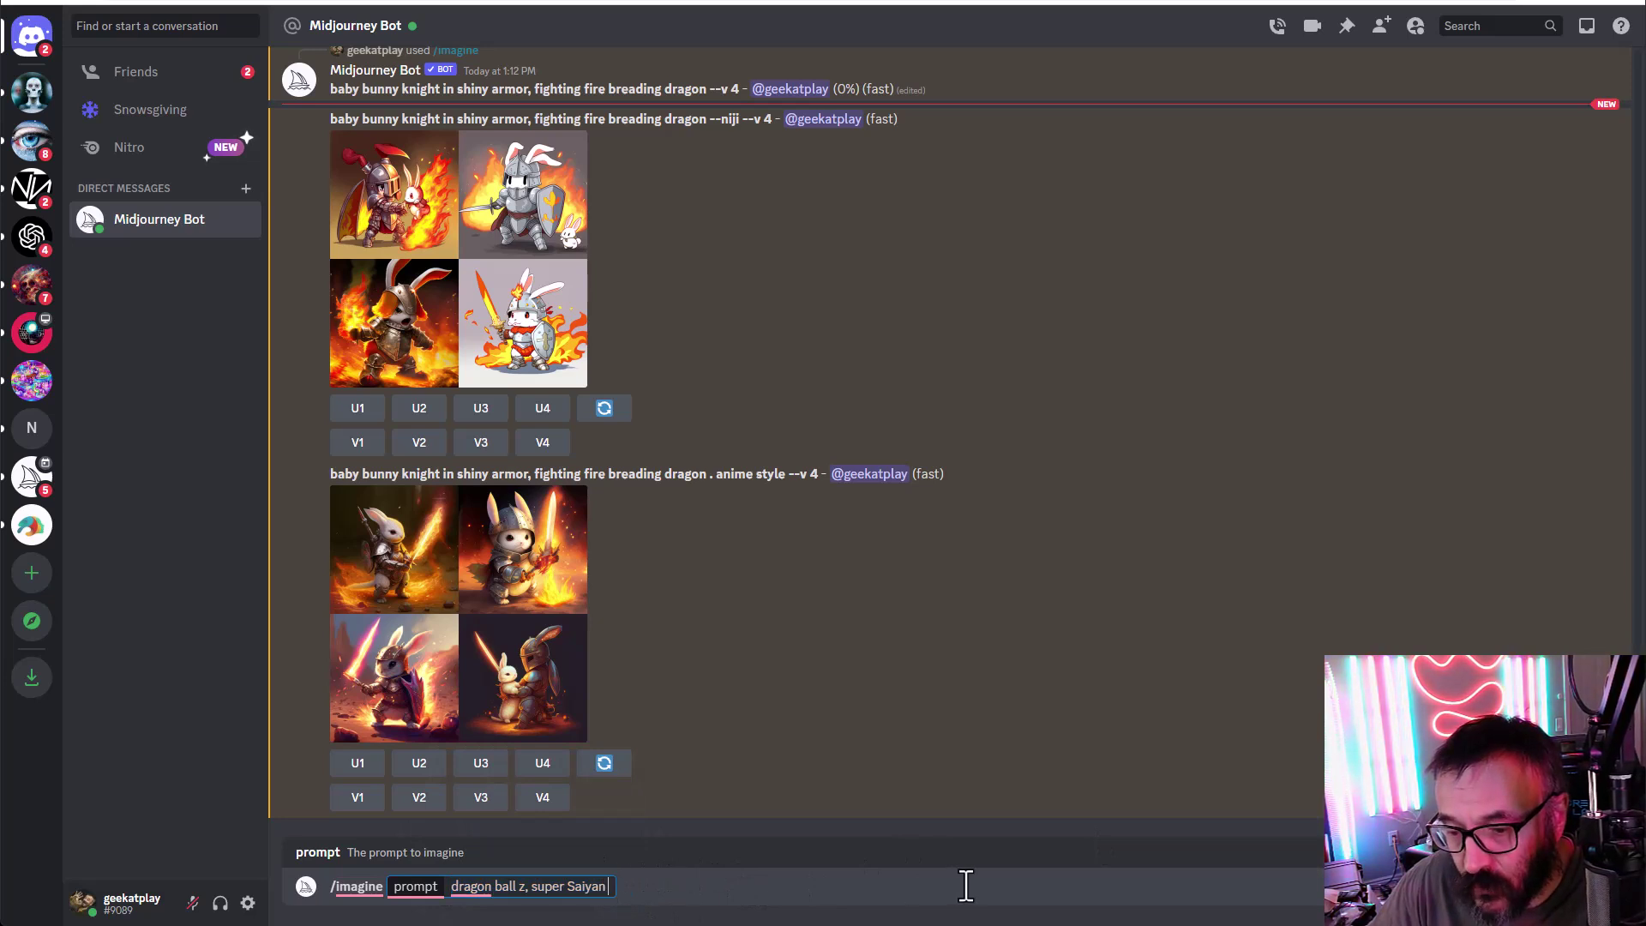
key("Return")
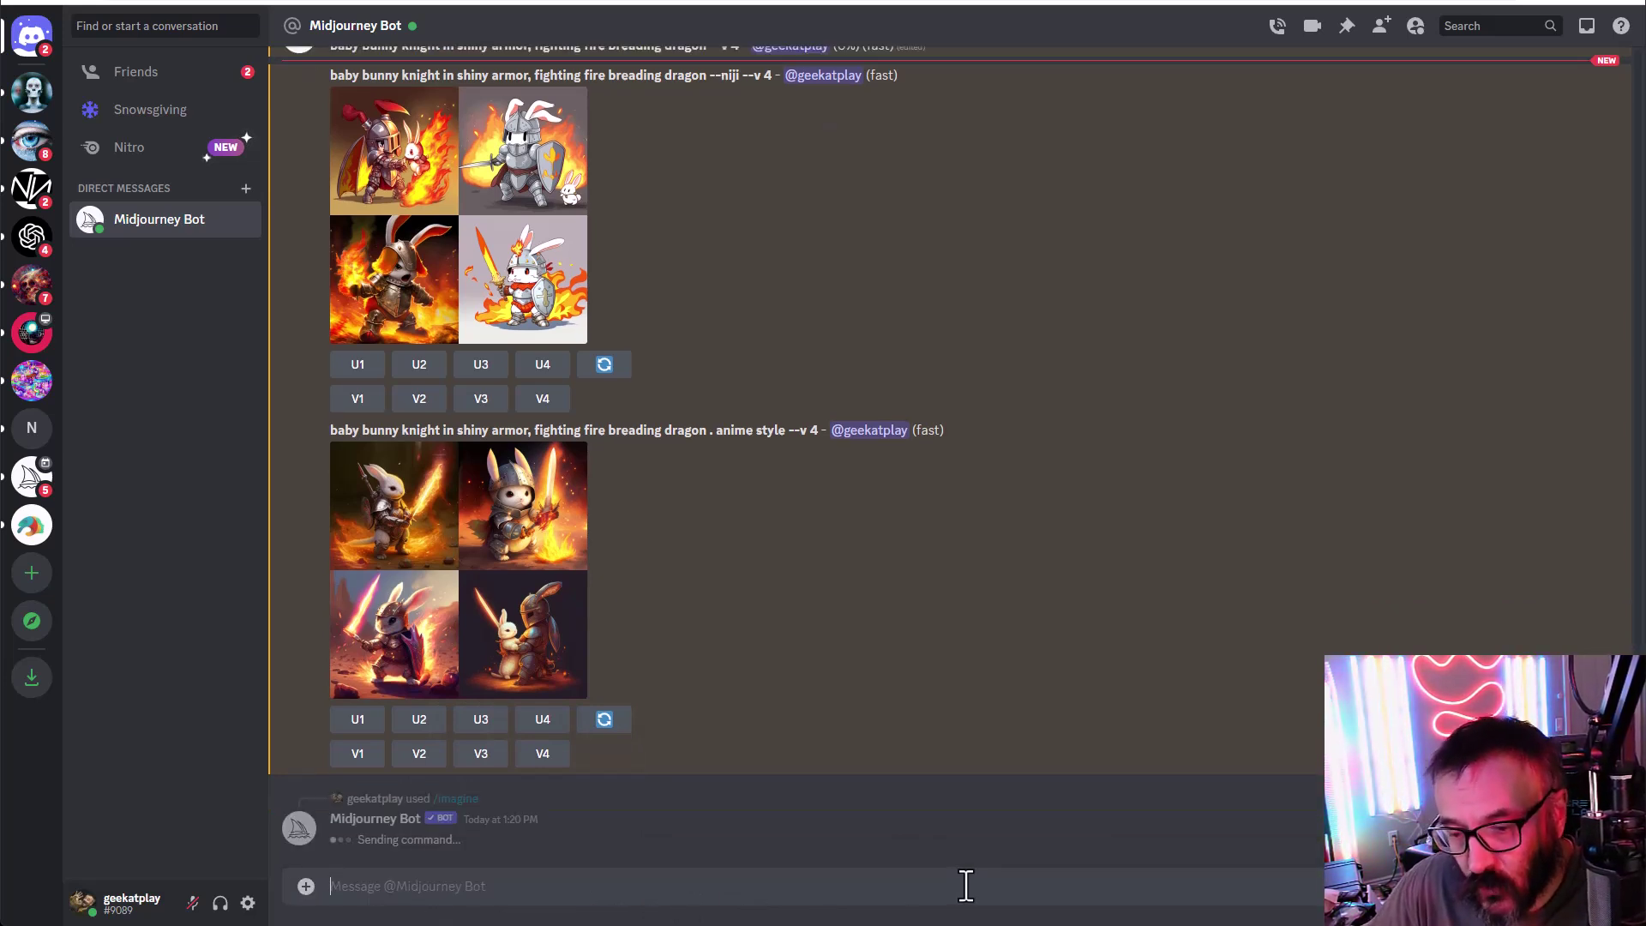
type("/im")
key("Tab")
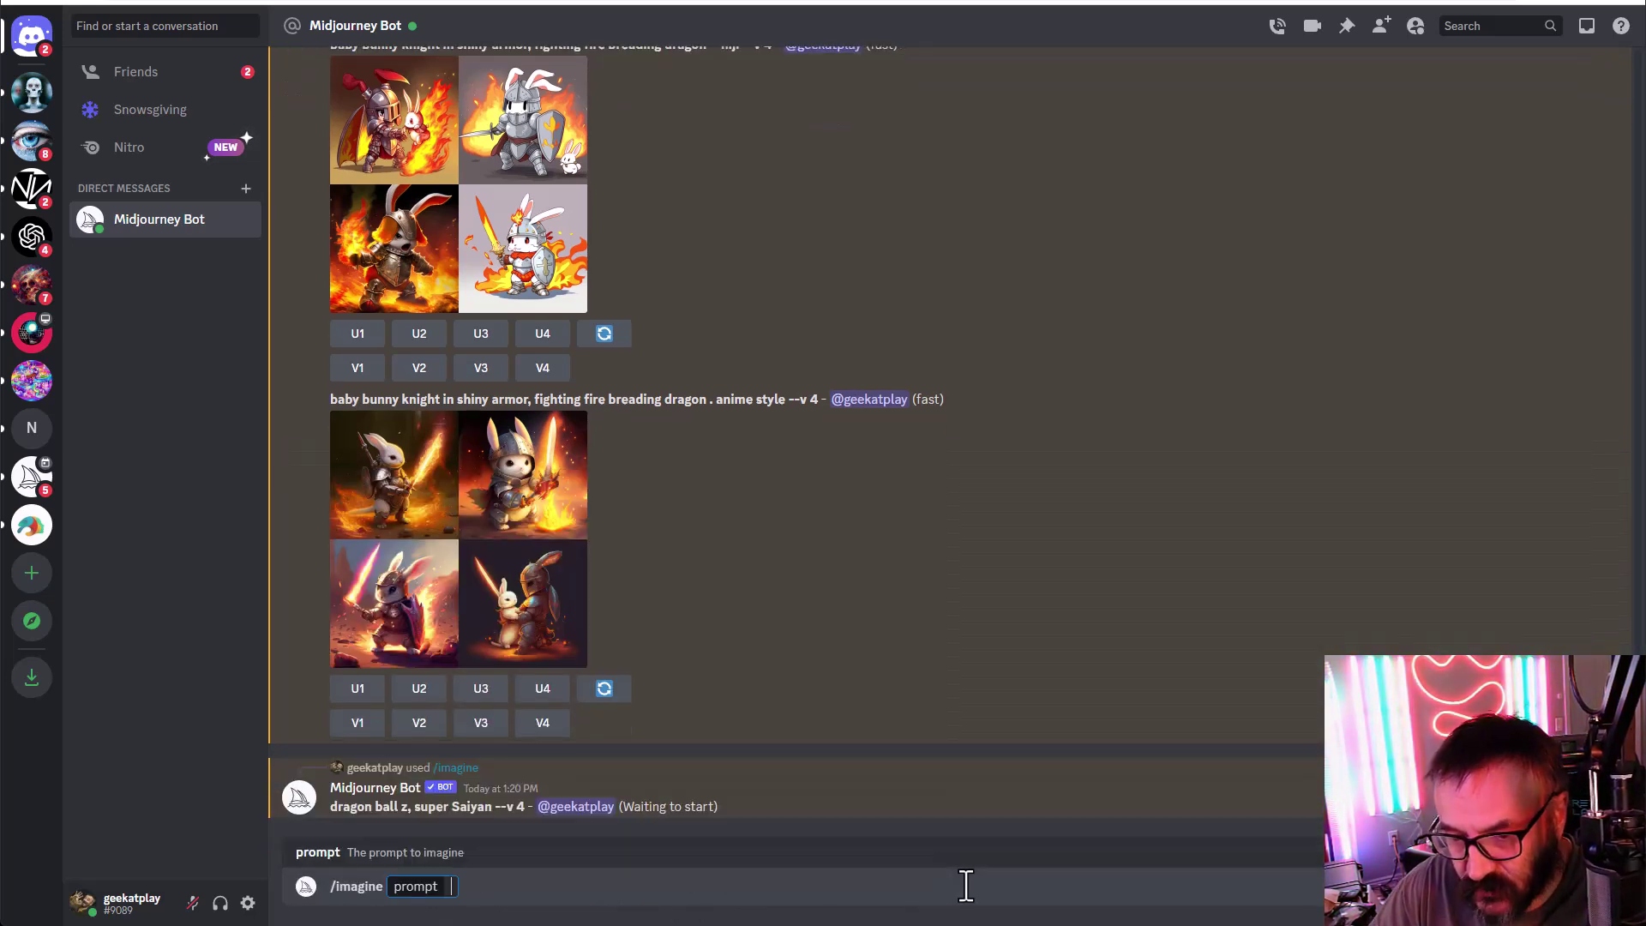
key("ctrl+v")
type(", ")
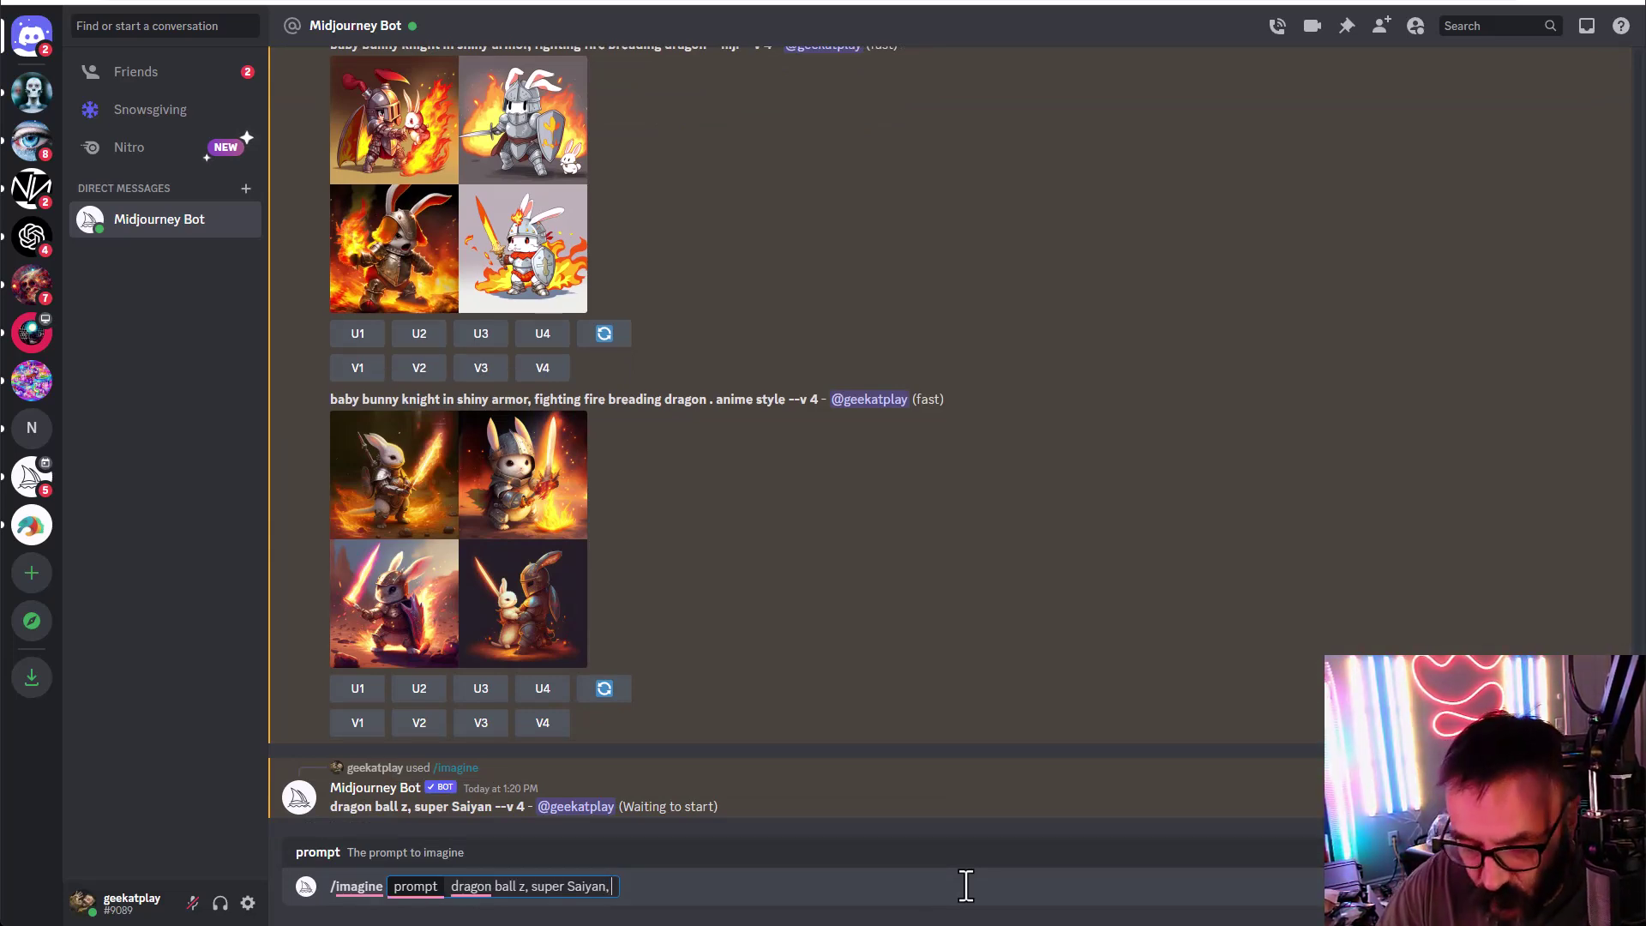
type("photorea")
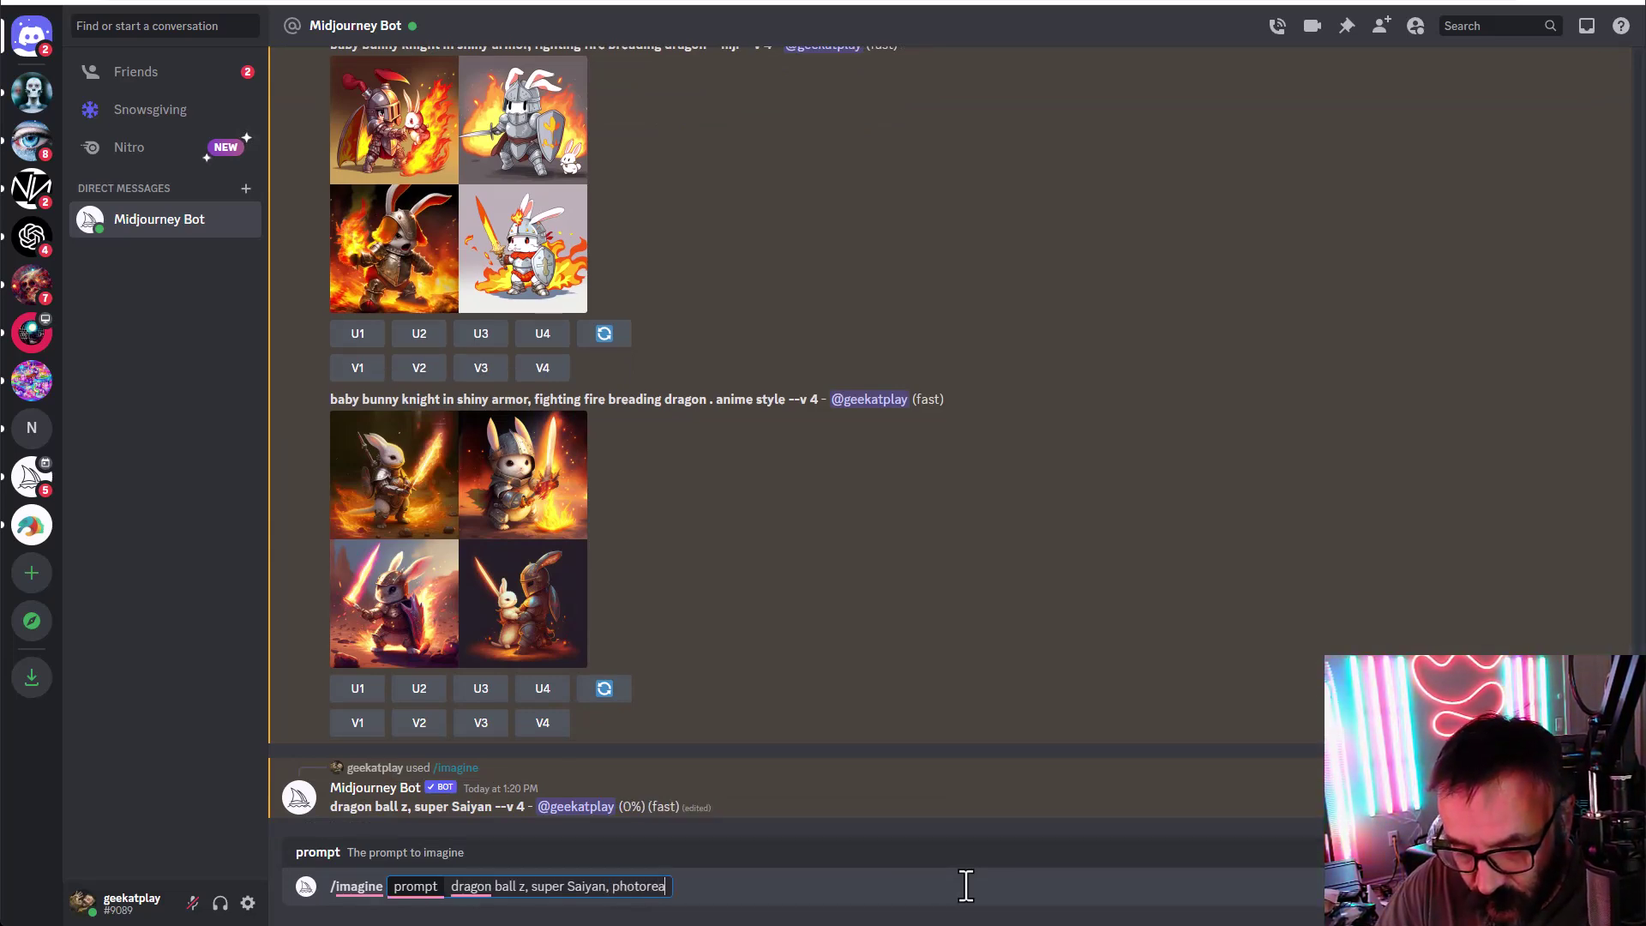
type("listic")
key("Return")
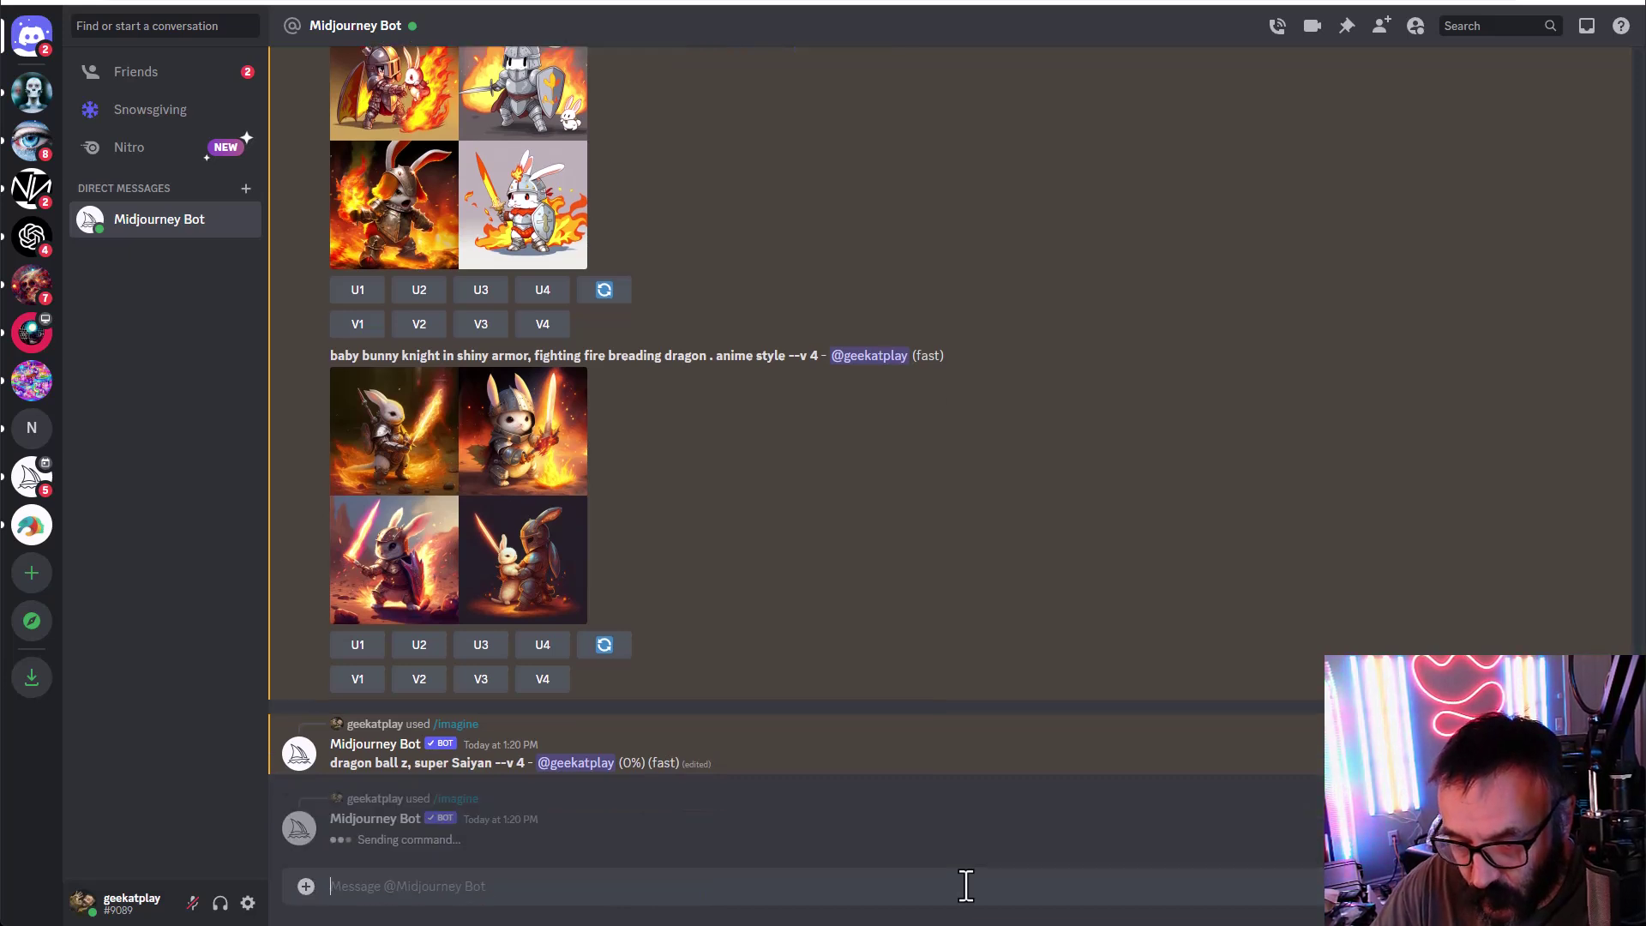
Step: Submit the ', anime style' and '--niji' variants of the same prompt
type("/i")
key("Tab")
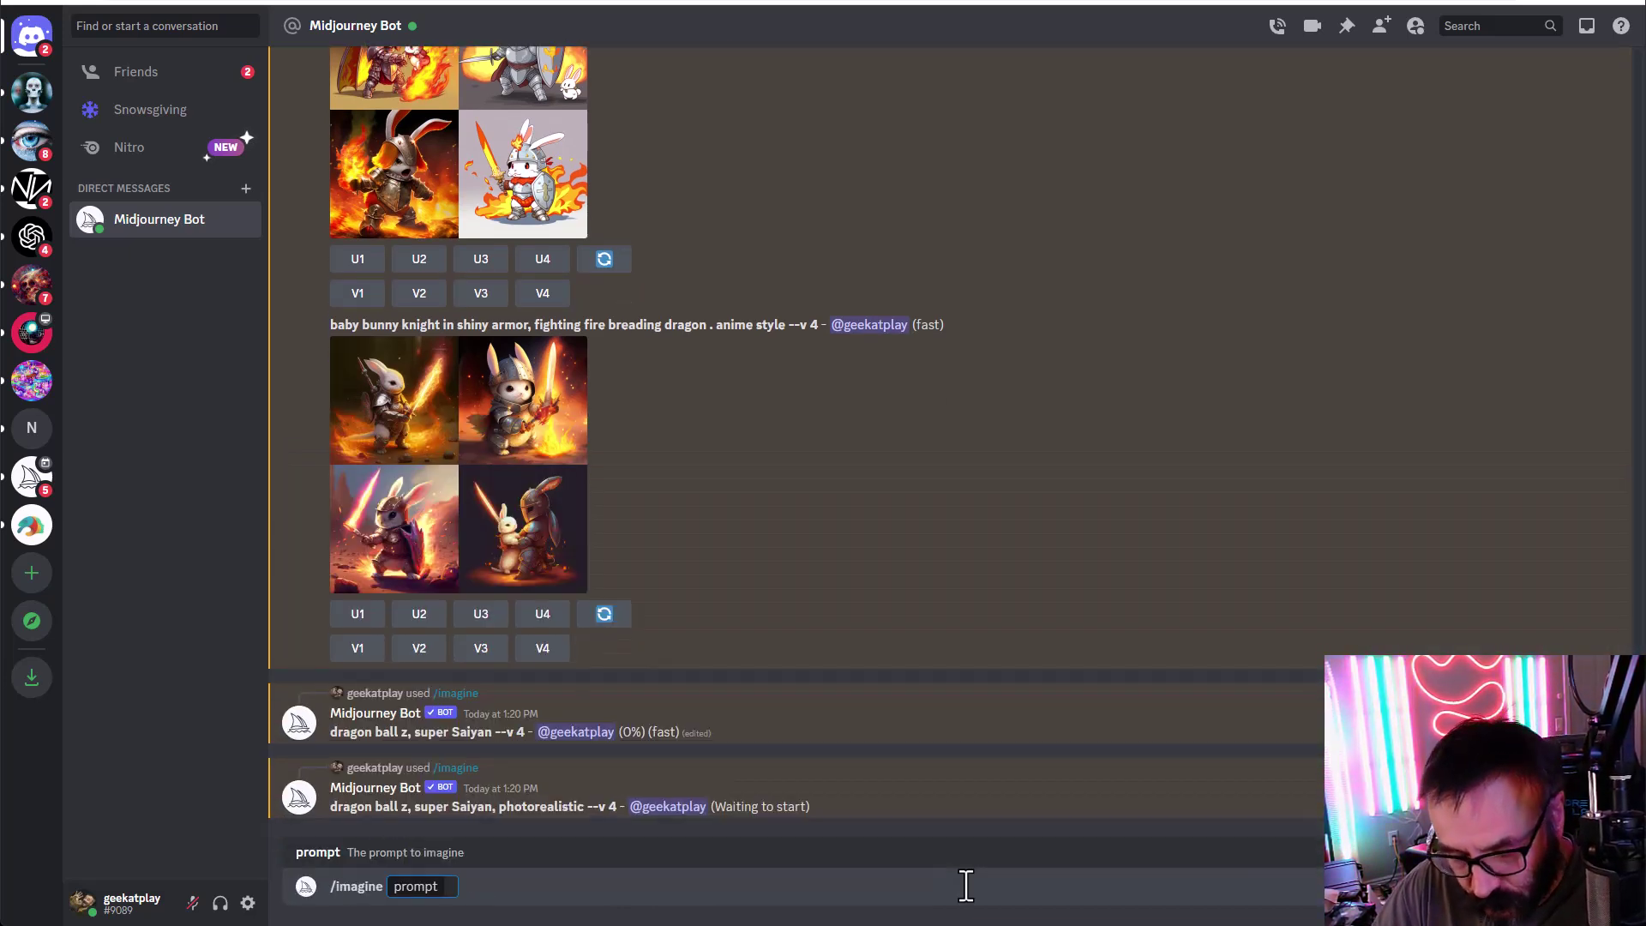
type("dragon ball z, super Saiyan")
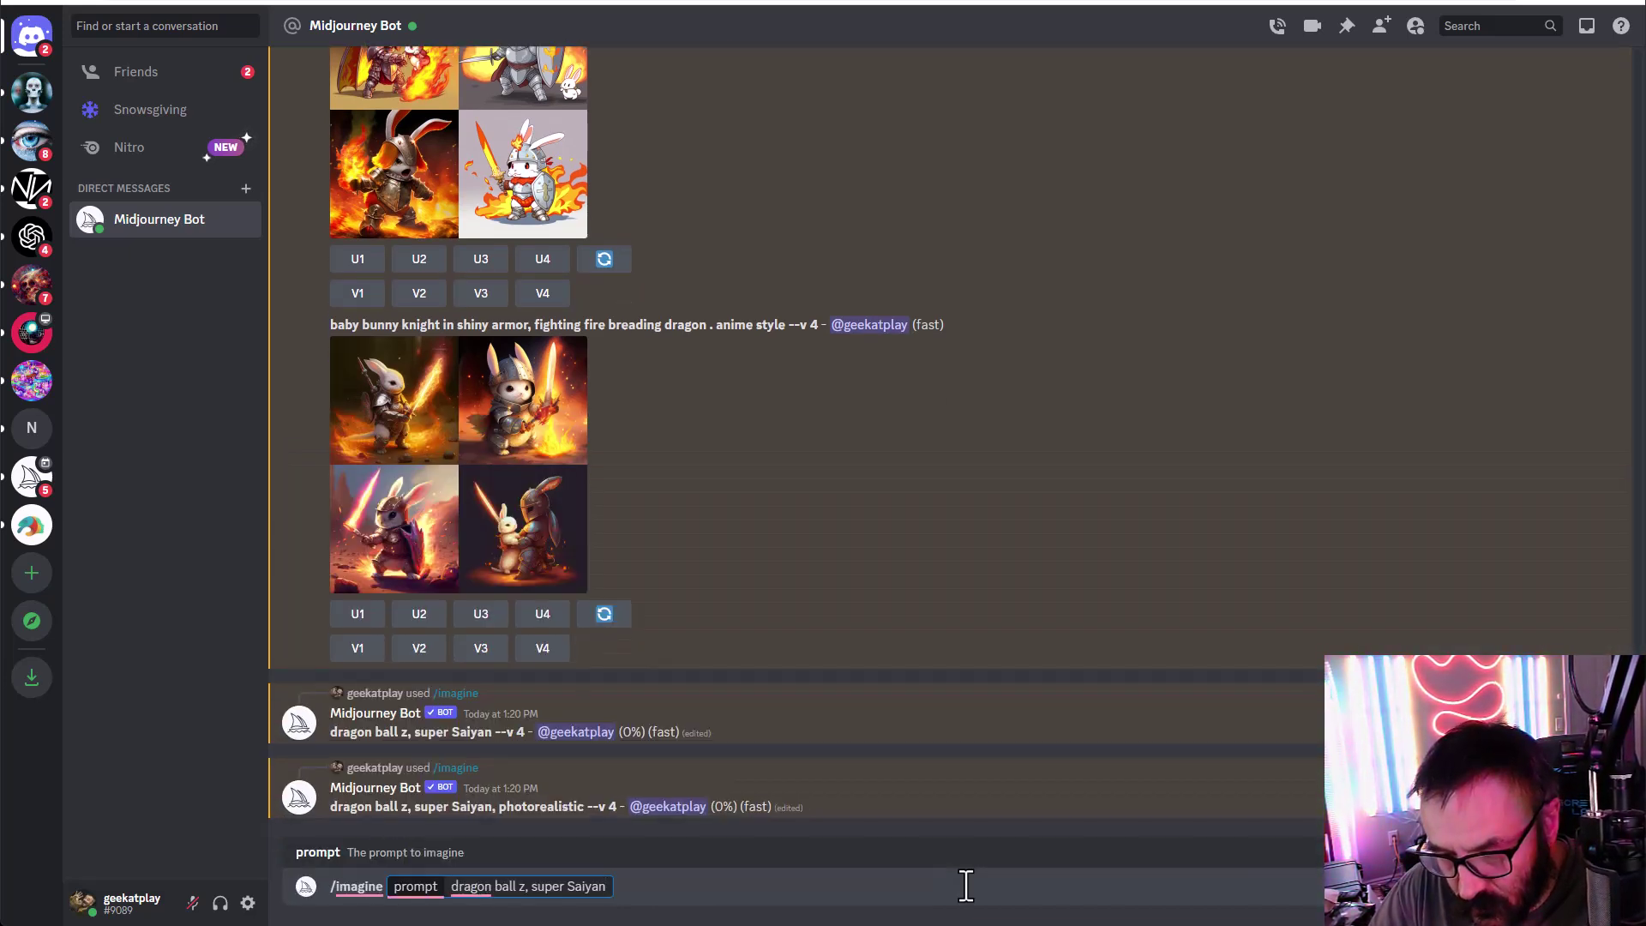
type(",")
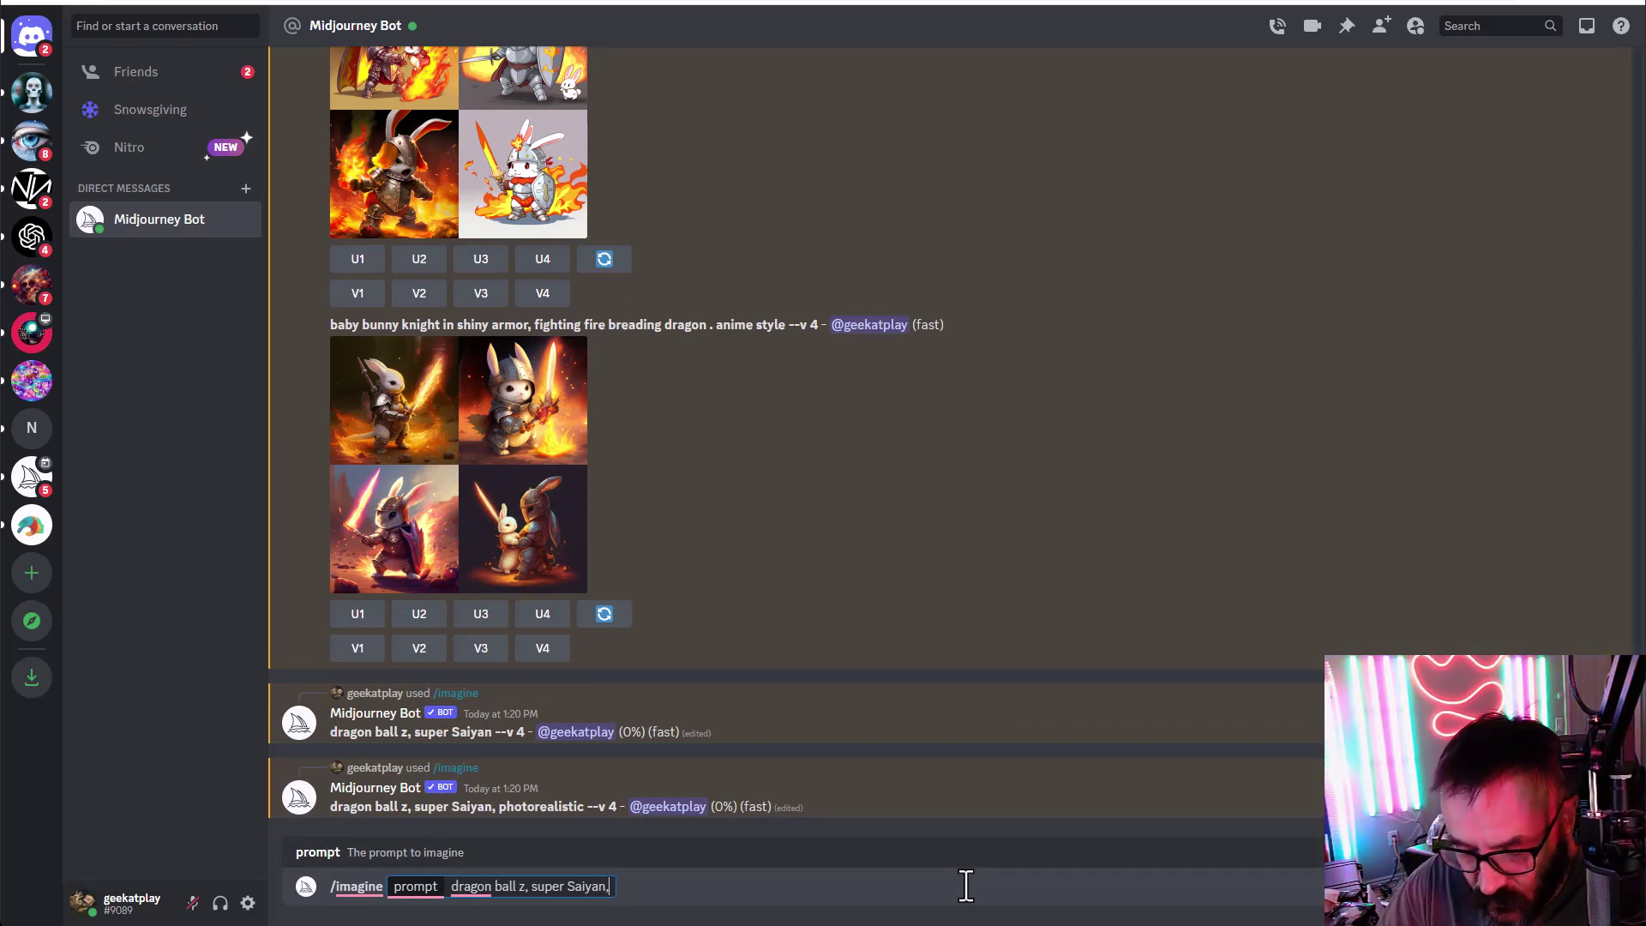
type(" anime st")
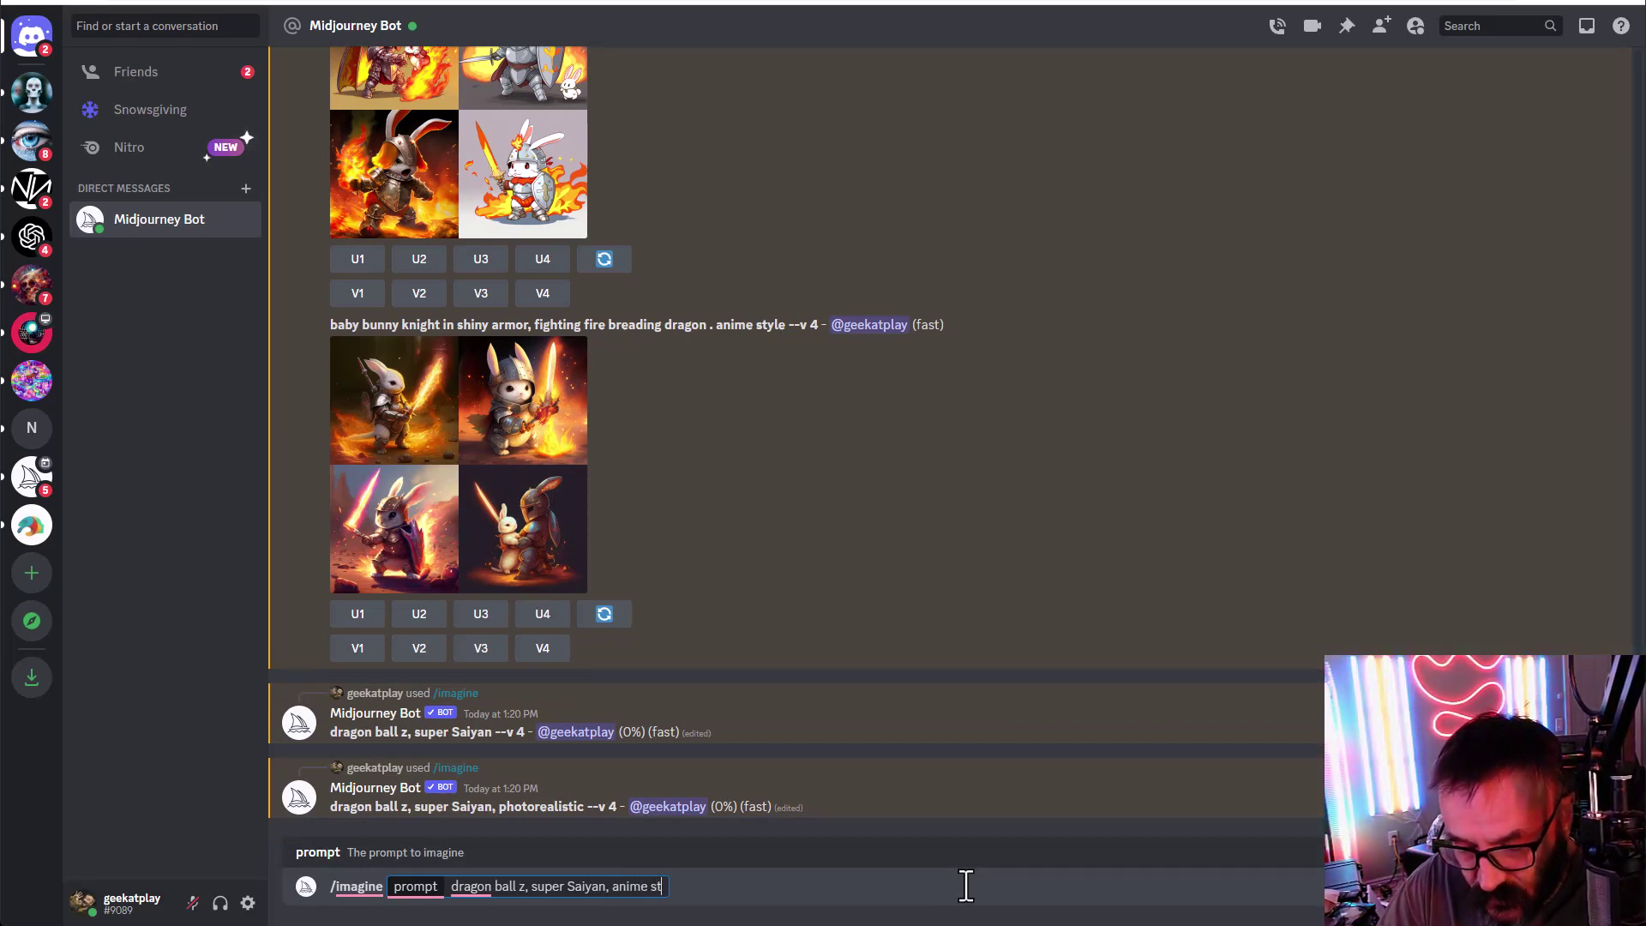
type("yle")
key("Return")
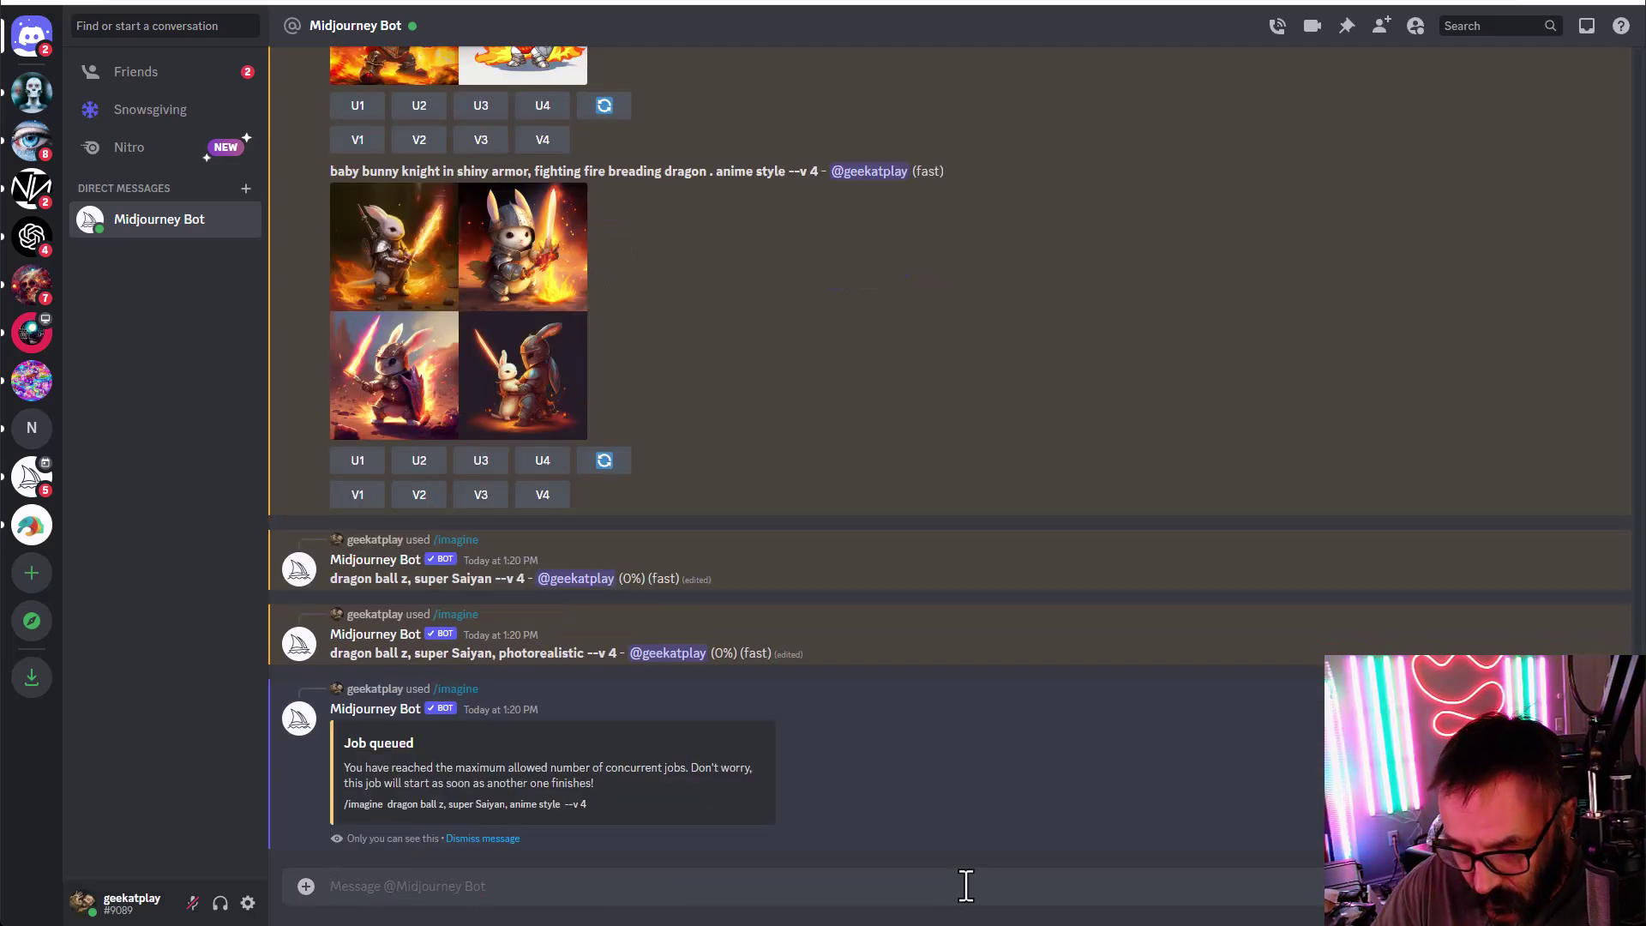
type("/im")
key("Tab")
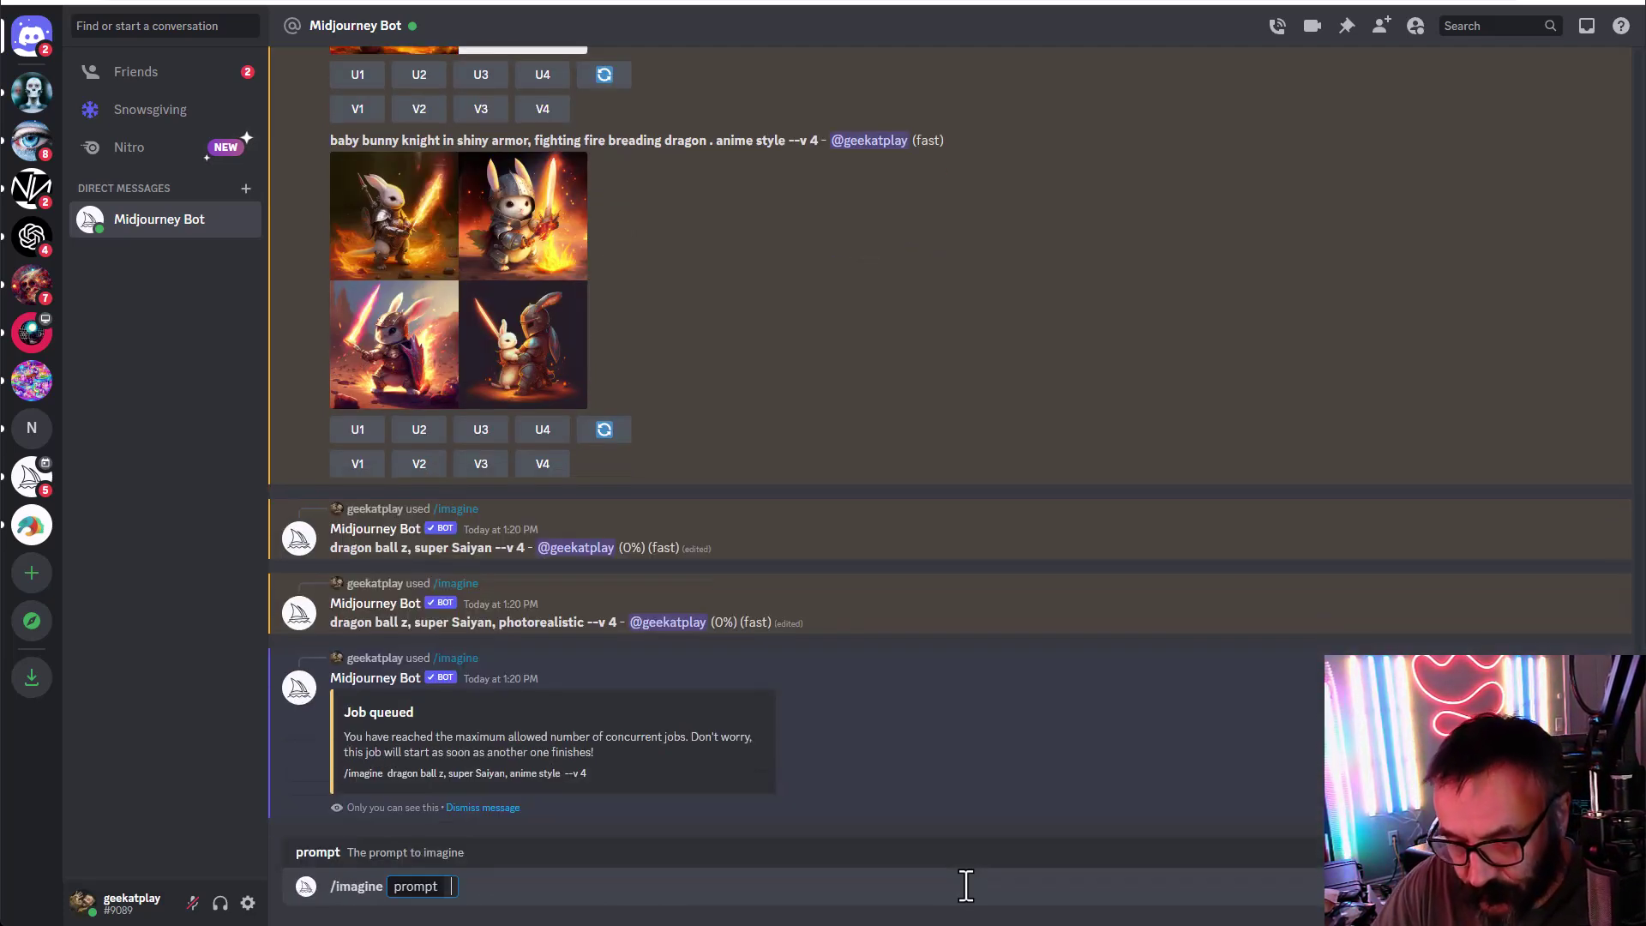
type("dragon ball z, super Saiyan")
type("-")
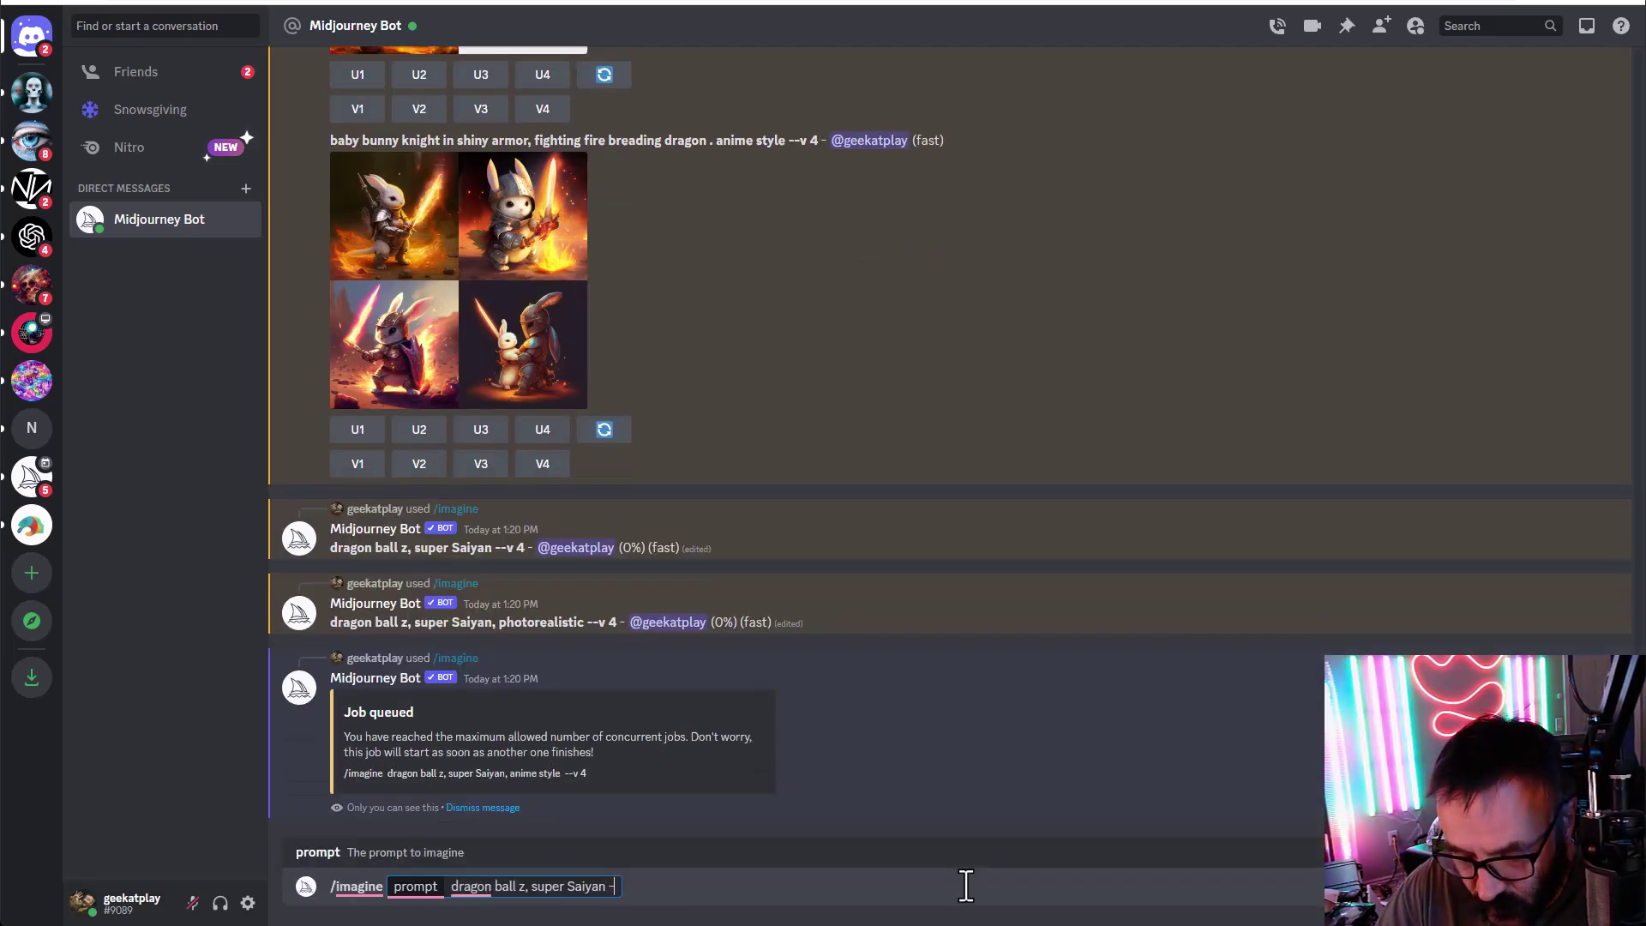
type("-ni")
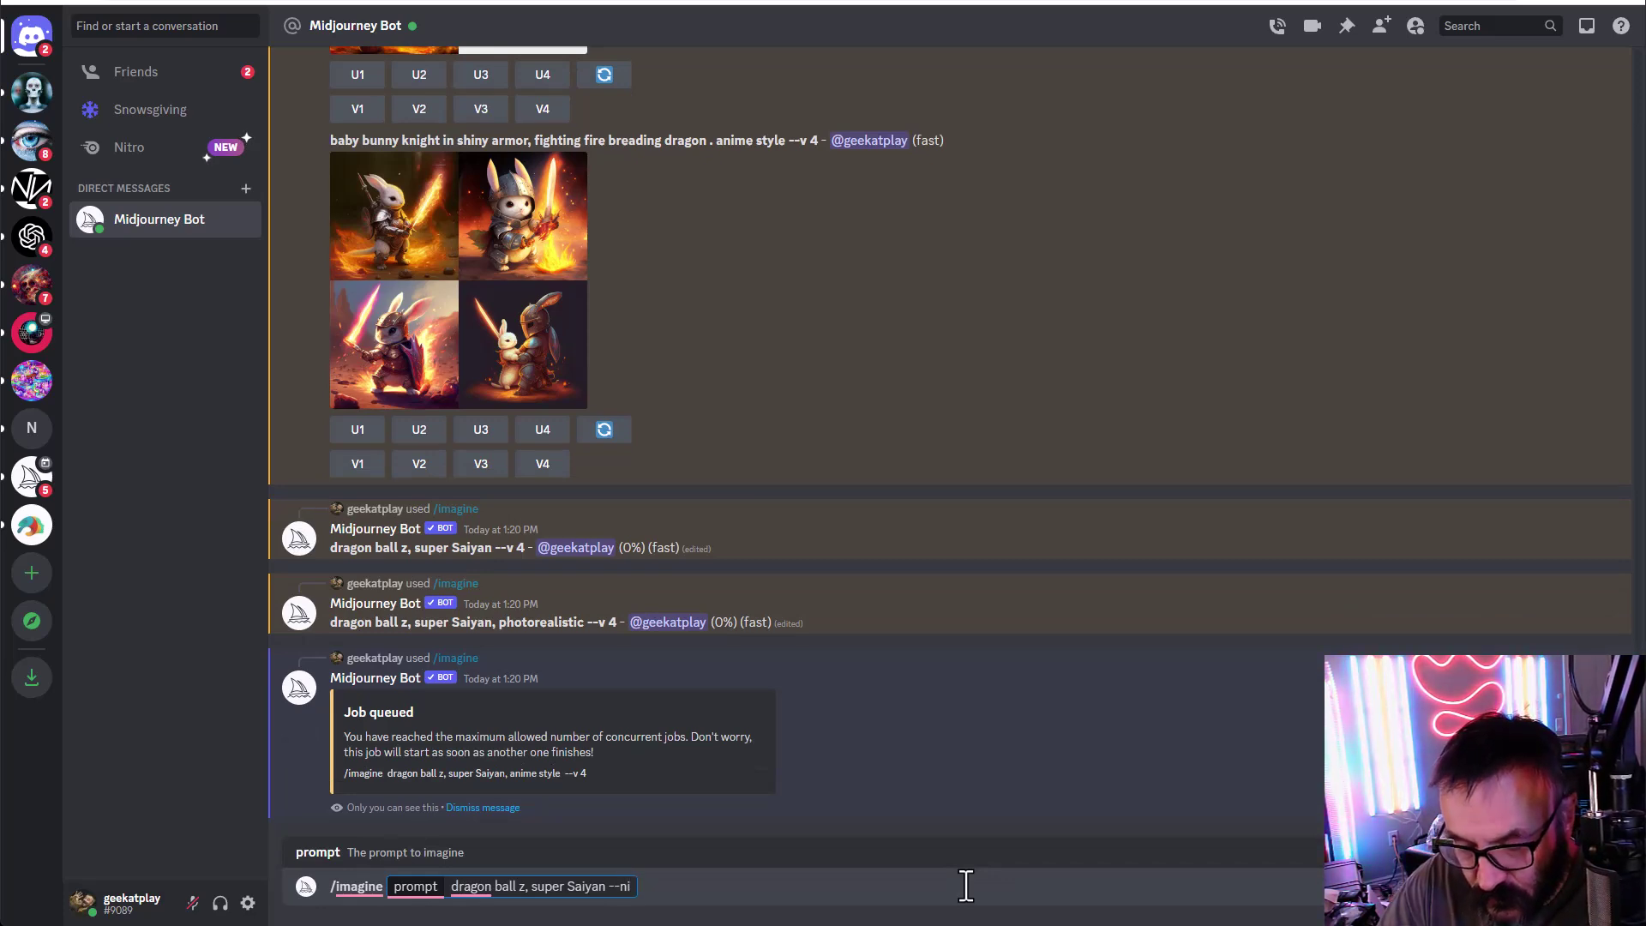
type("ji")
key("Return")
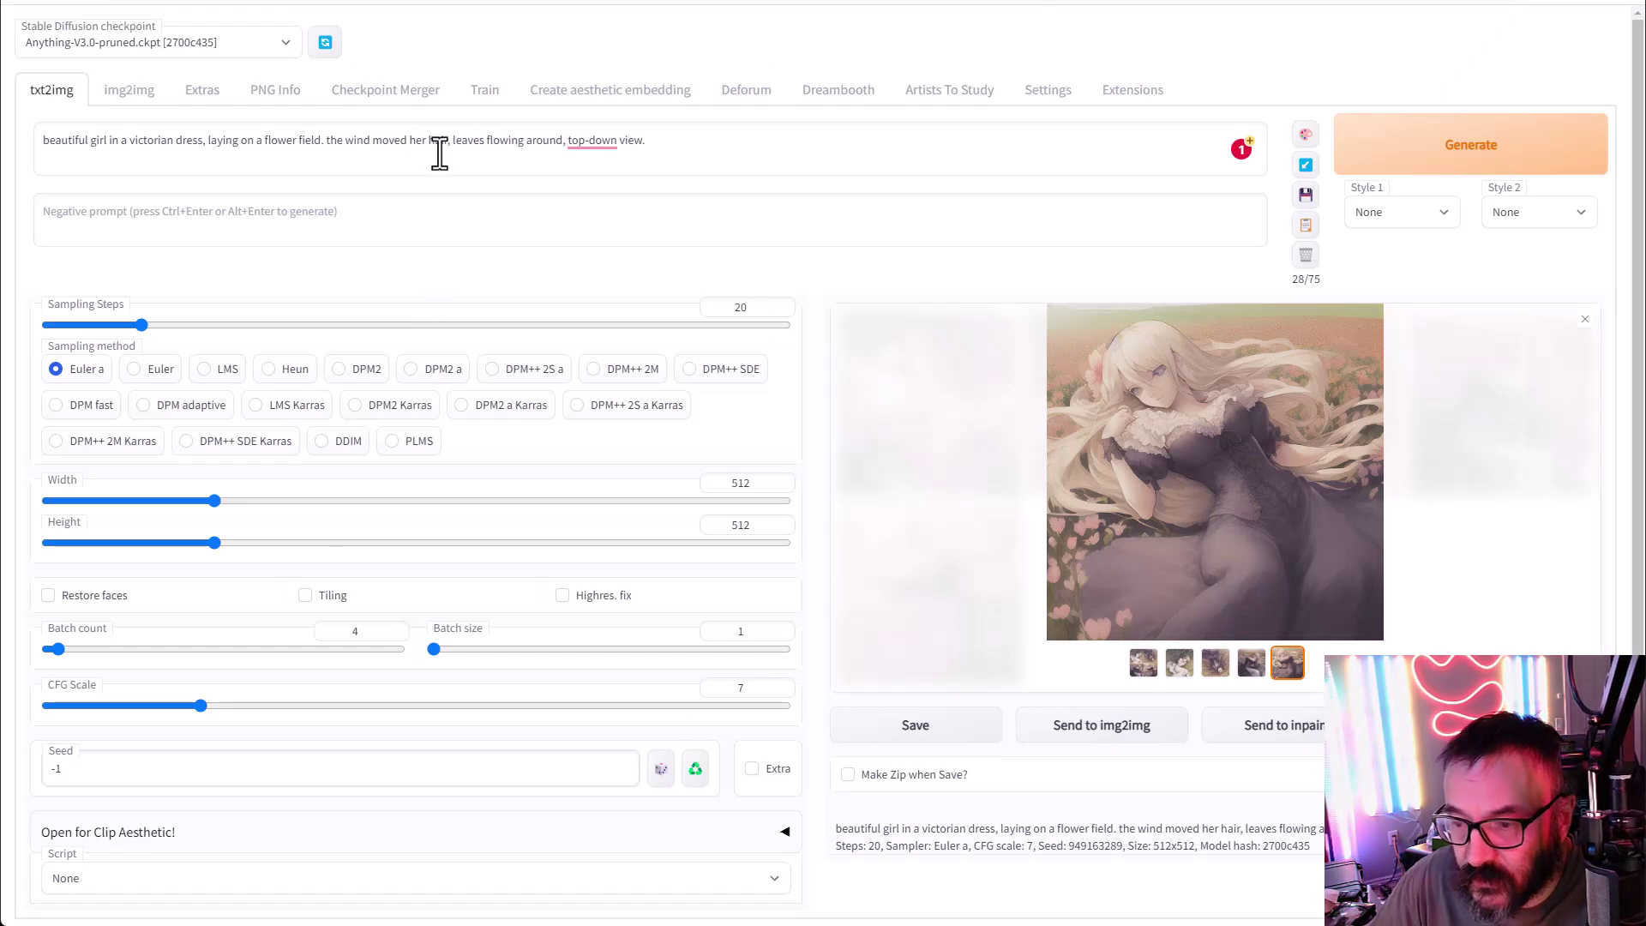
Step: Replace the prompt with 'dragon ball z, super Saiyan', set sampling steps to 50 and generate
left_click_drag(700, 161, 44, 140)
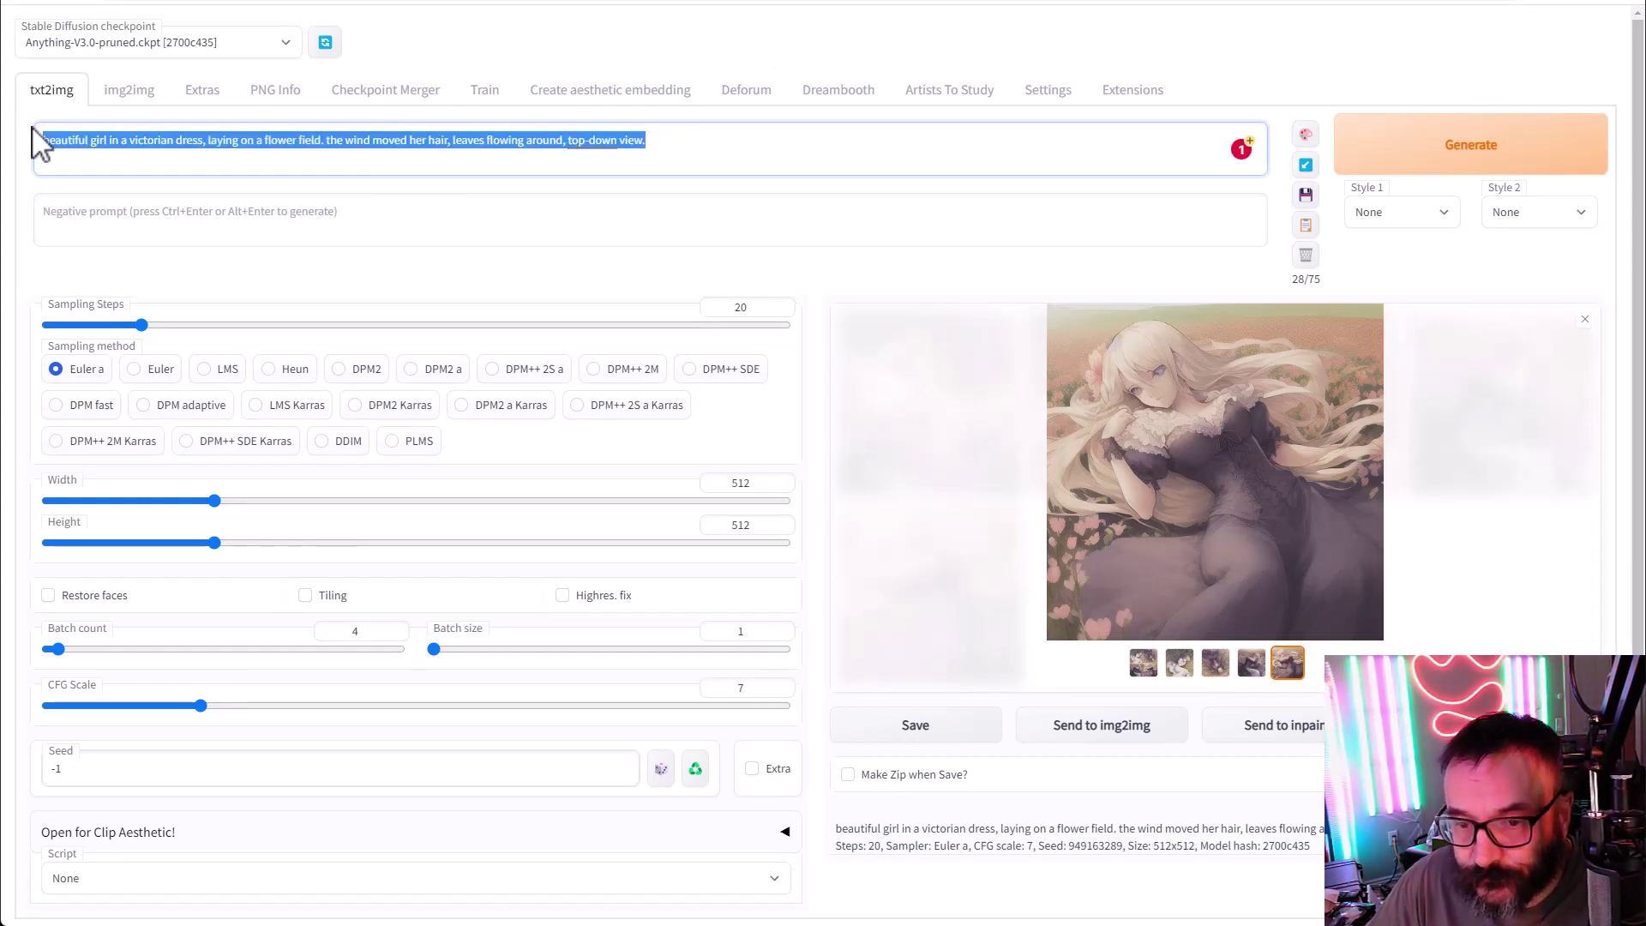
type("dragon ball z, super Saiyan")
left_click_drag(142, 325, 289, 326)
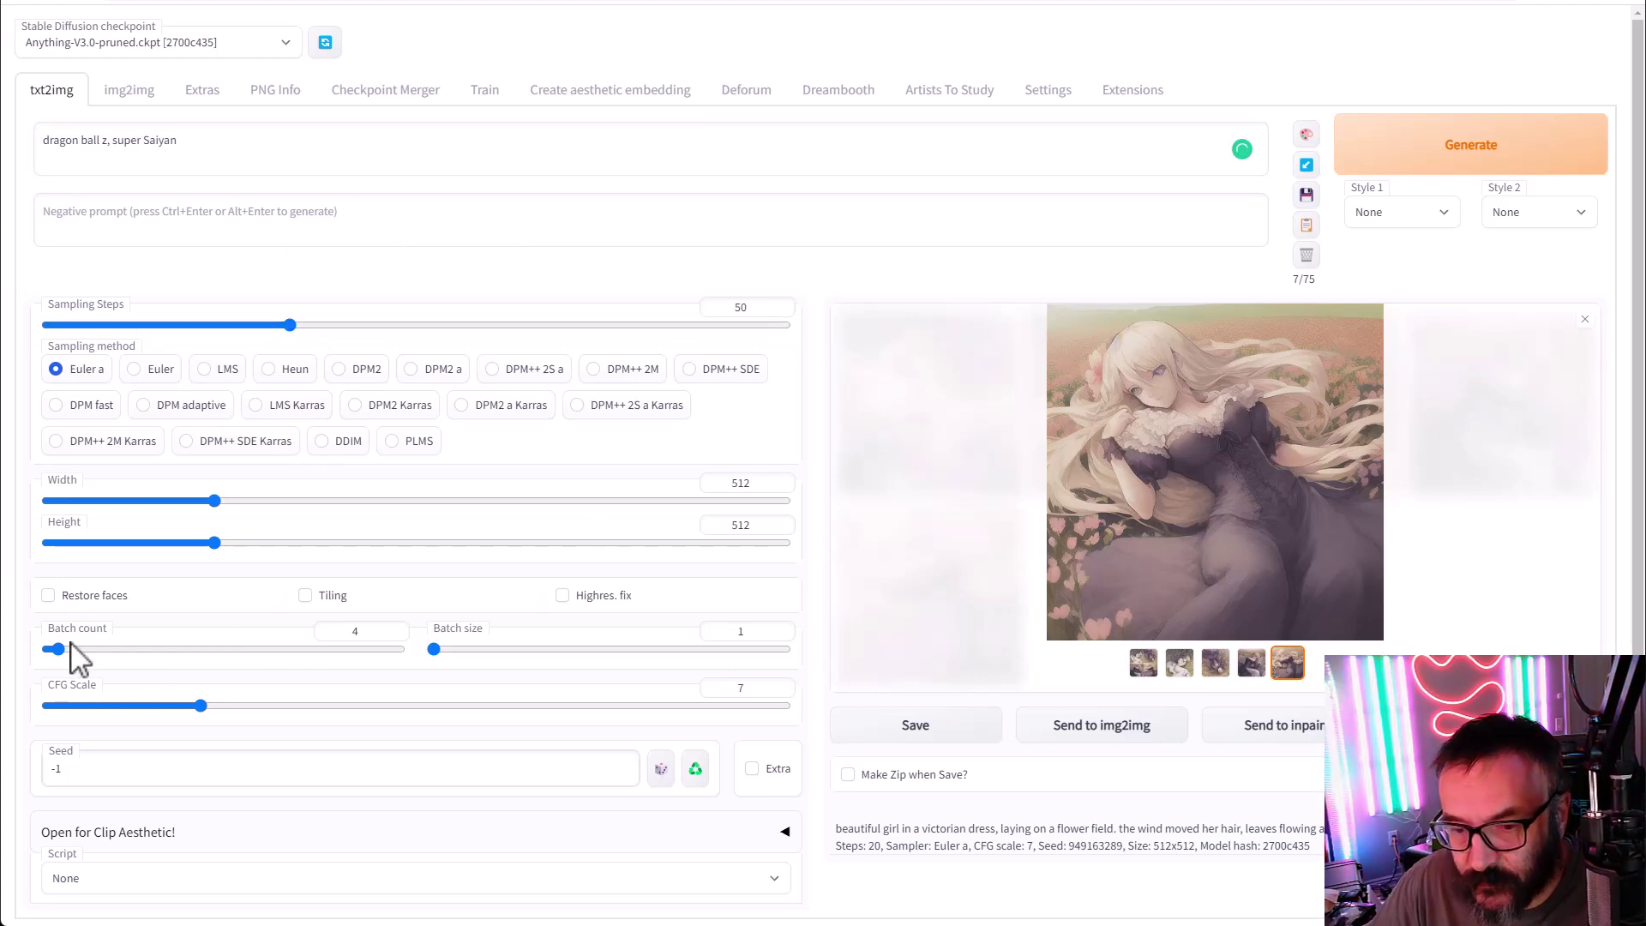
left_click(1428, 165)
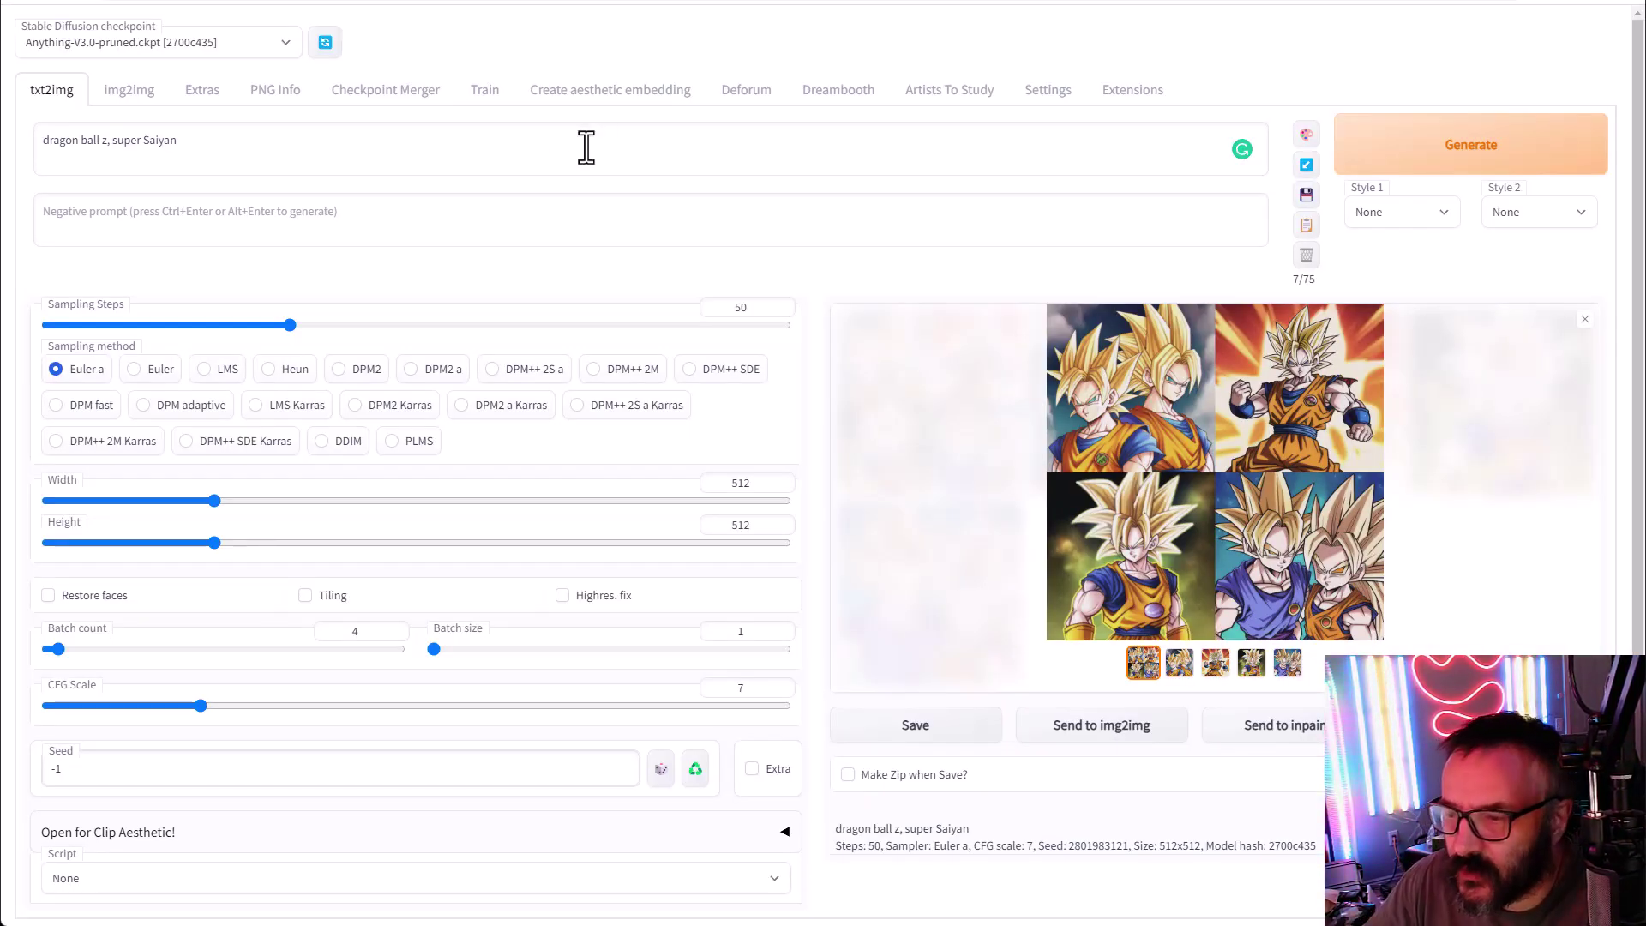
Step: Enlarge the Super Saiyan grid, then view the generated images singly through the last one
left_click(1154, 454)
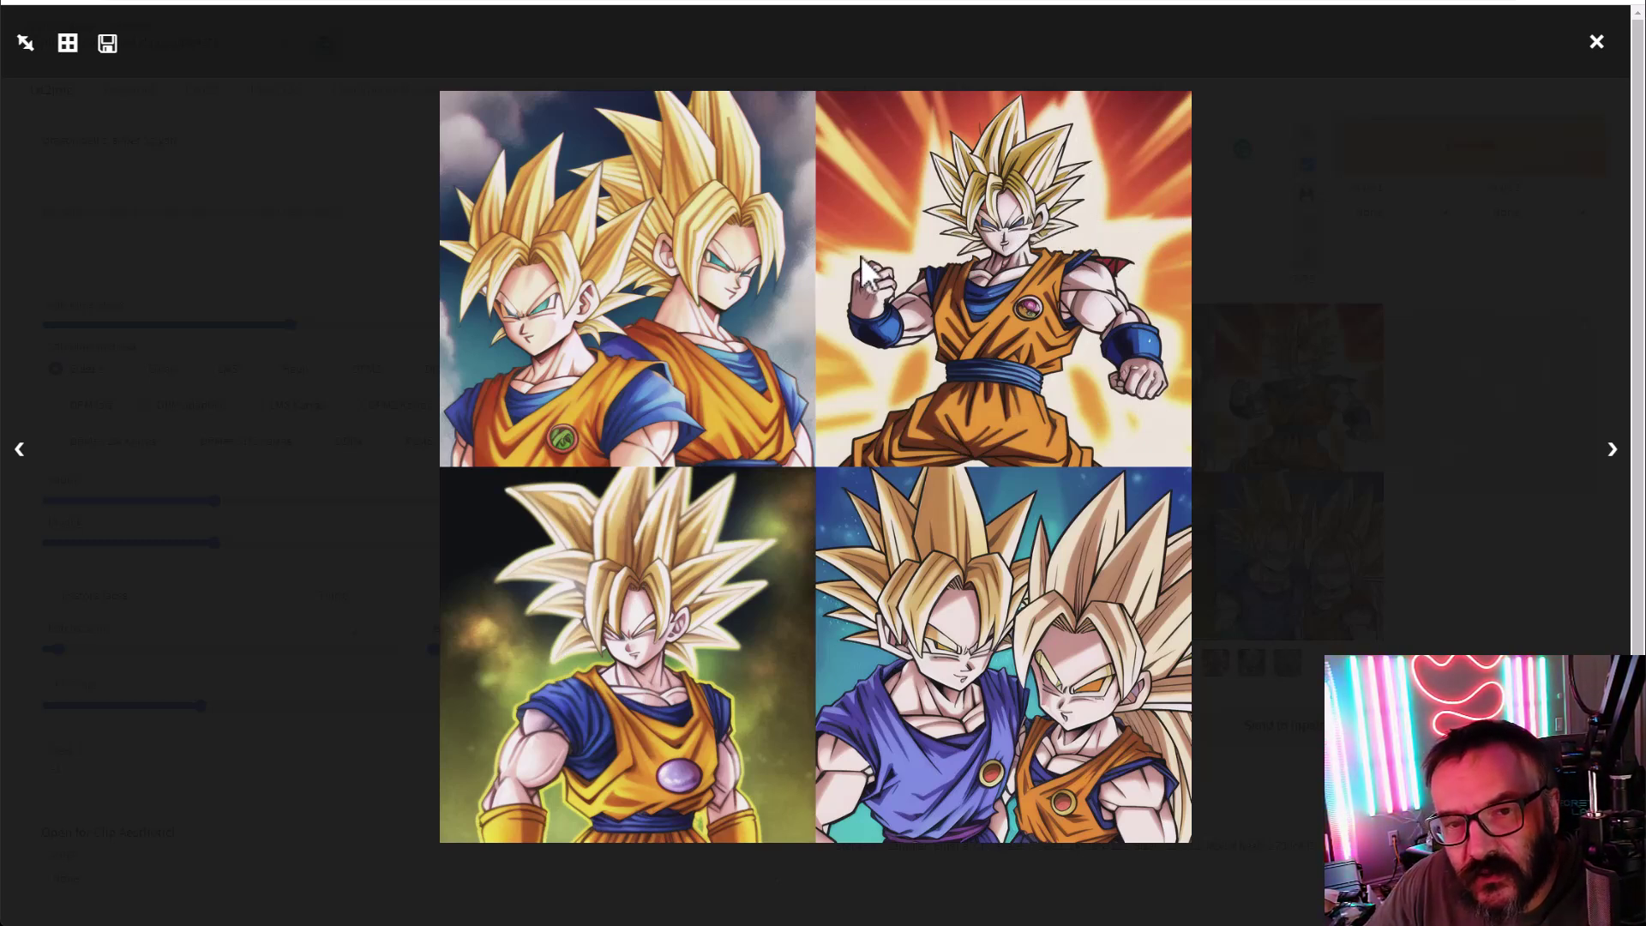
left_click(1604, 459)
left_click(1469, 459)
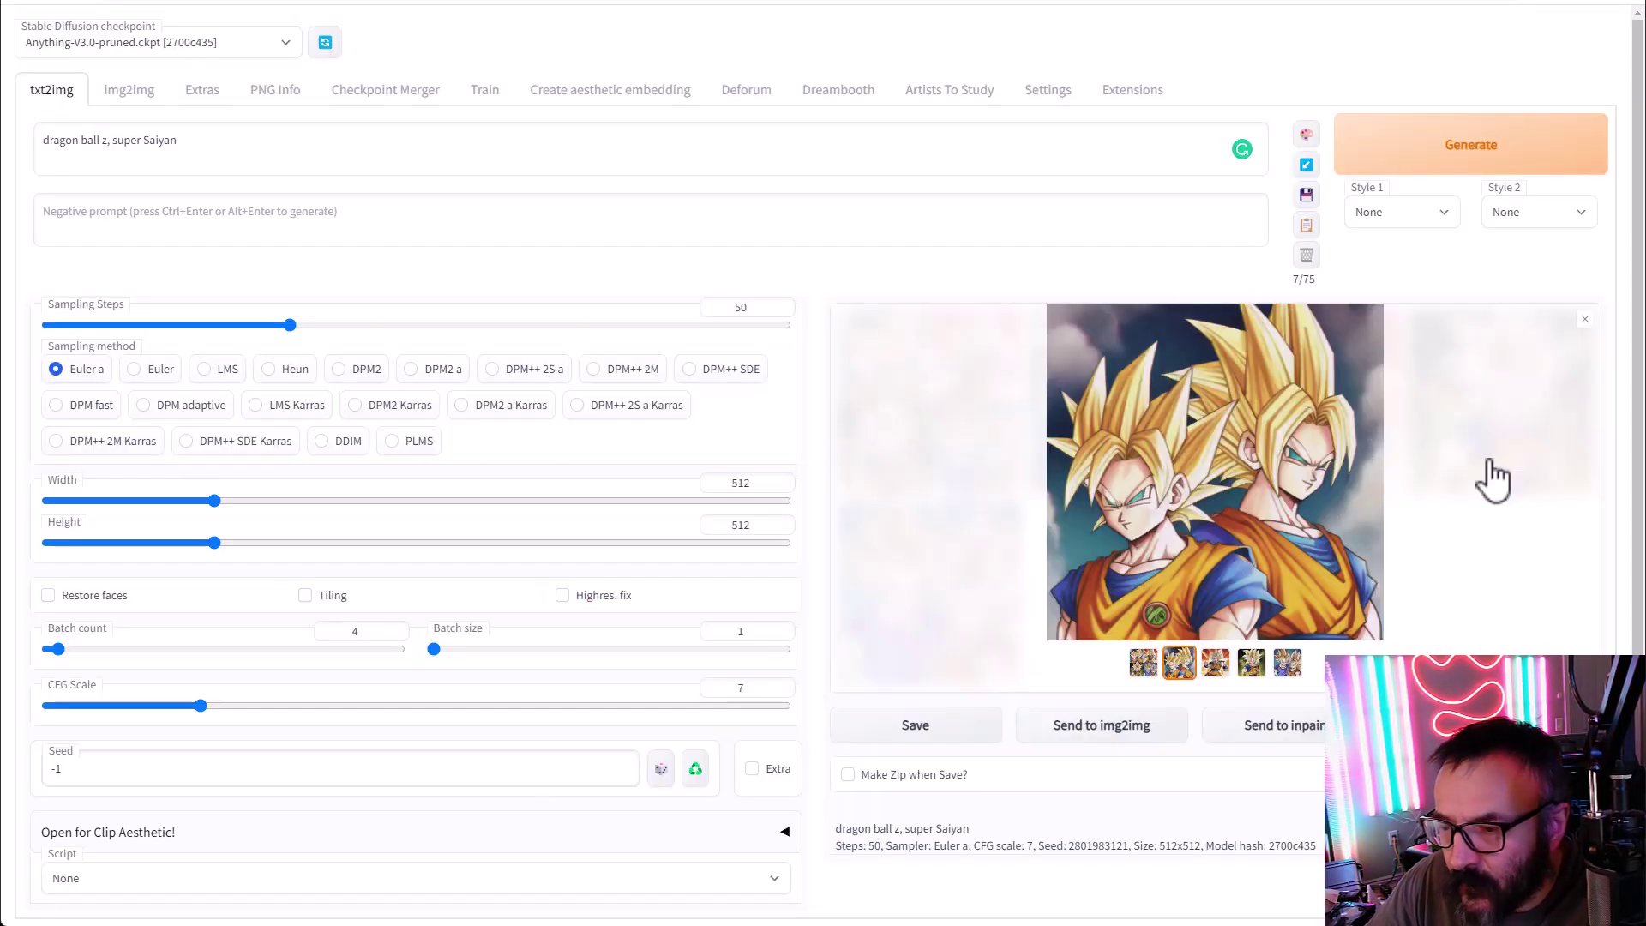
left_click(1217, 663)
left_click(1252, 663)
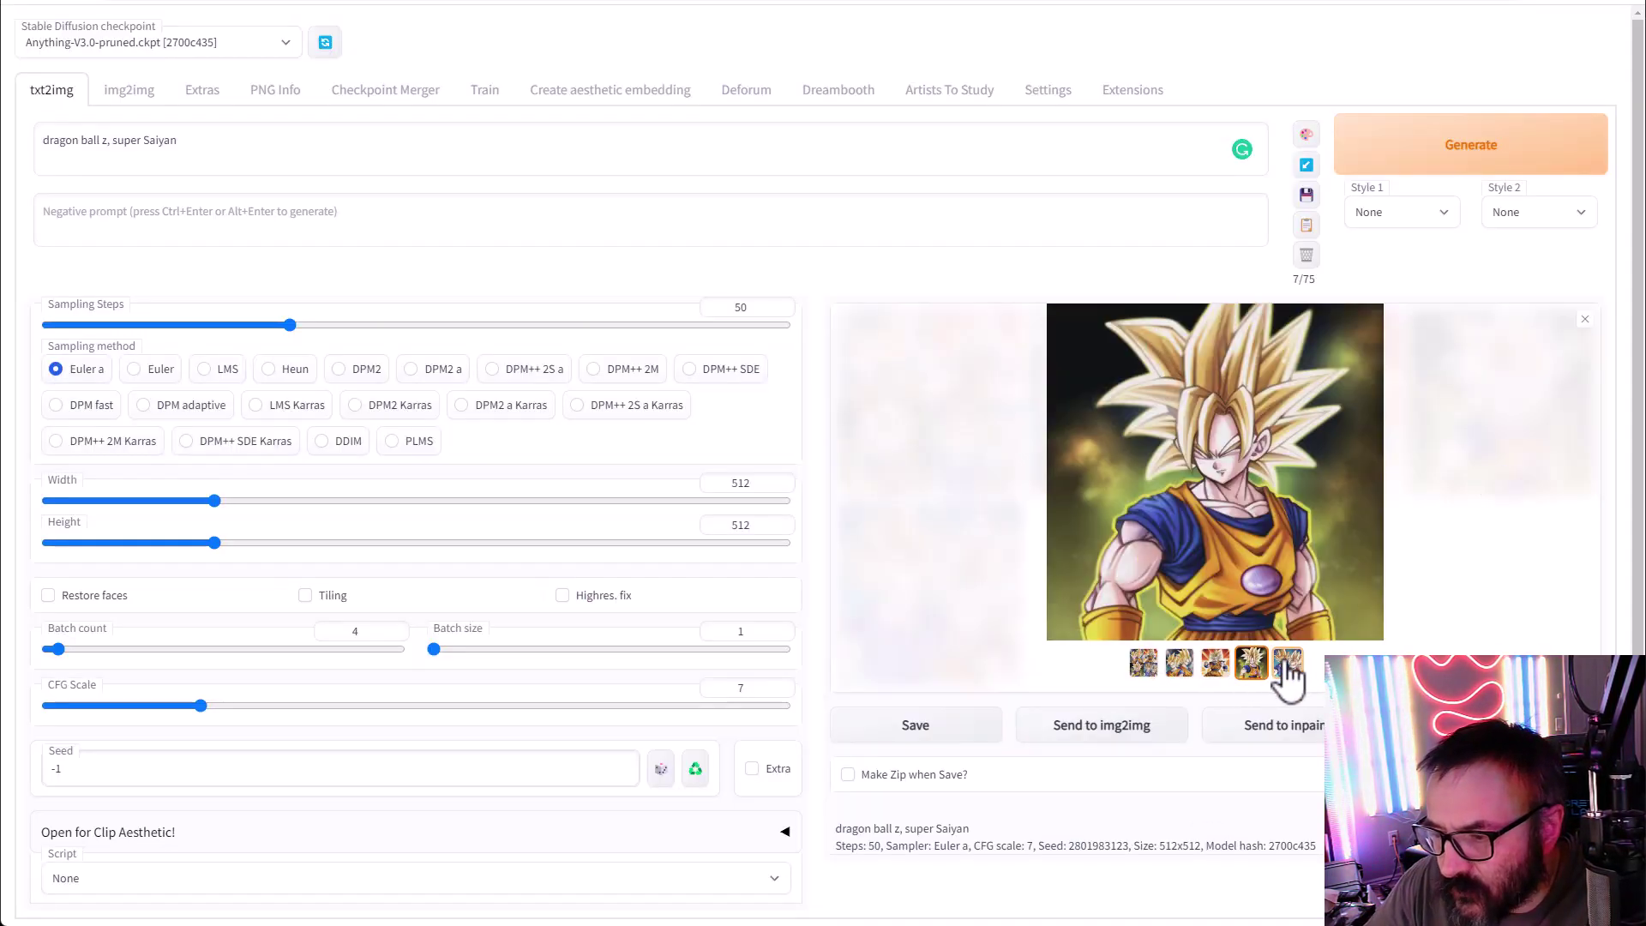
left_click(1287, 663)
Step: Compare the enlarged Midjourney v4 Super Saiyan grid with the Stable Diffusion 2x2 grid
key("alt+Tab")
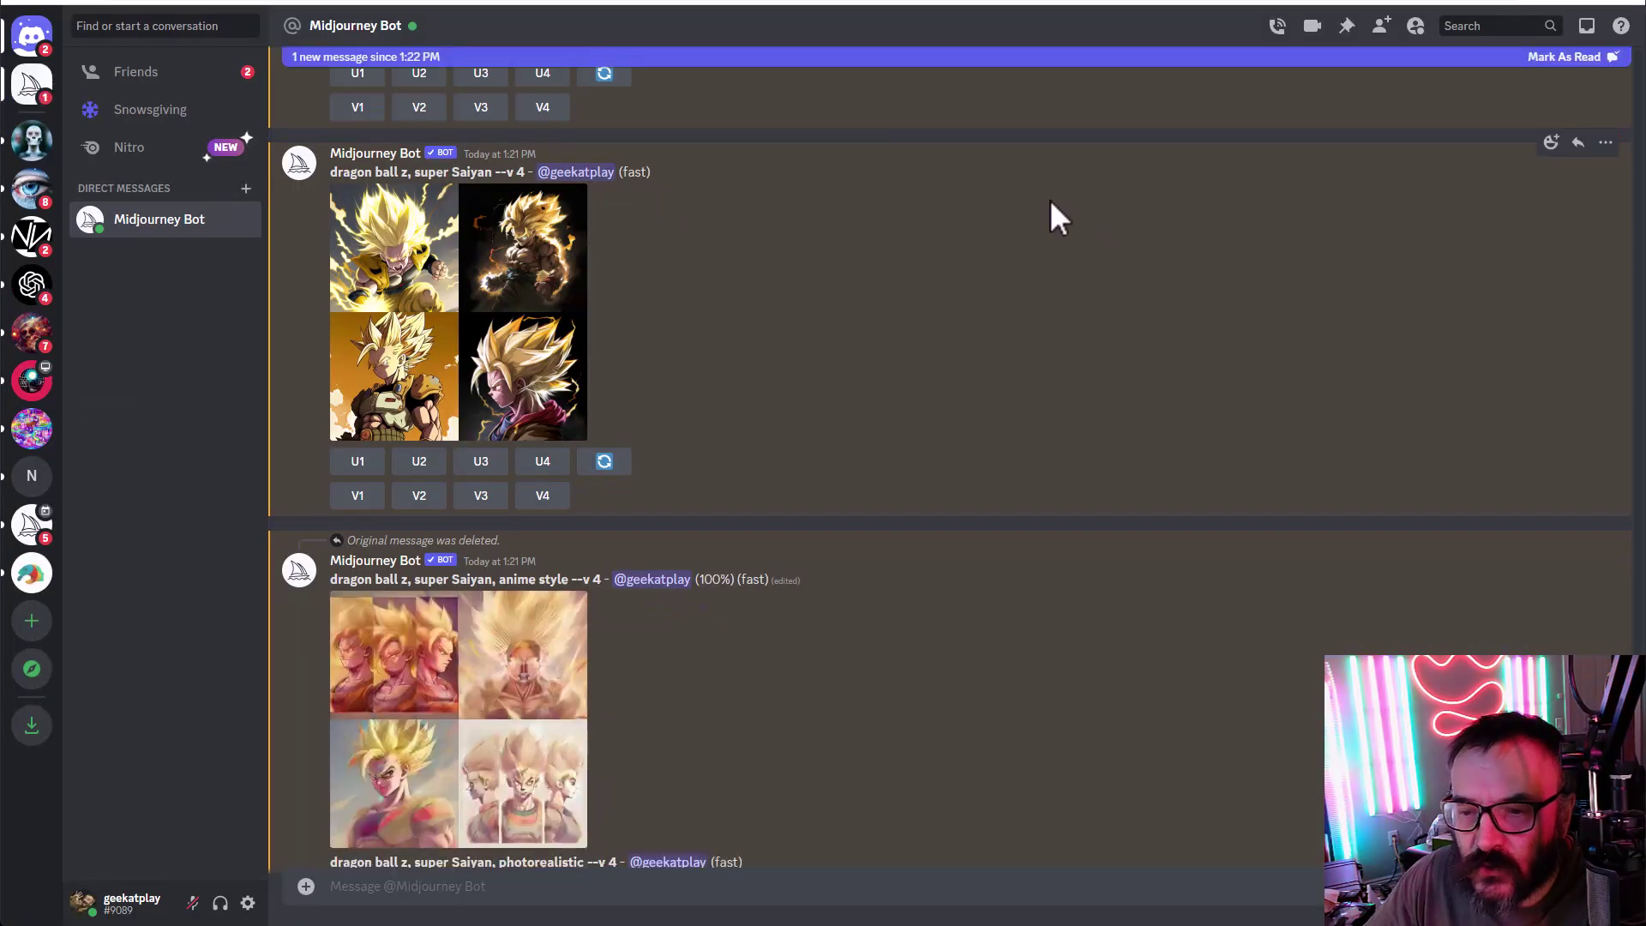
scroll(635, 408, "up", 7)
scroll(636, 408, "down", 4)
scroll(634, 405, "down", 2)
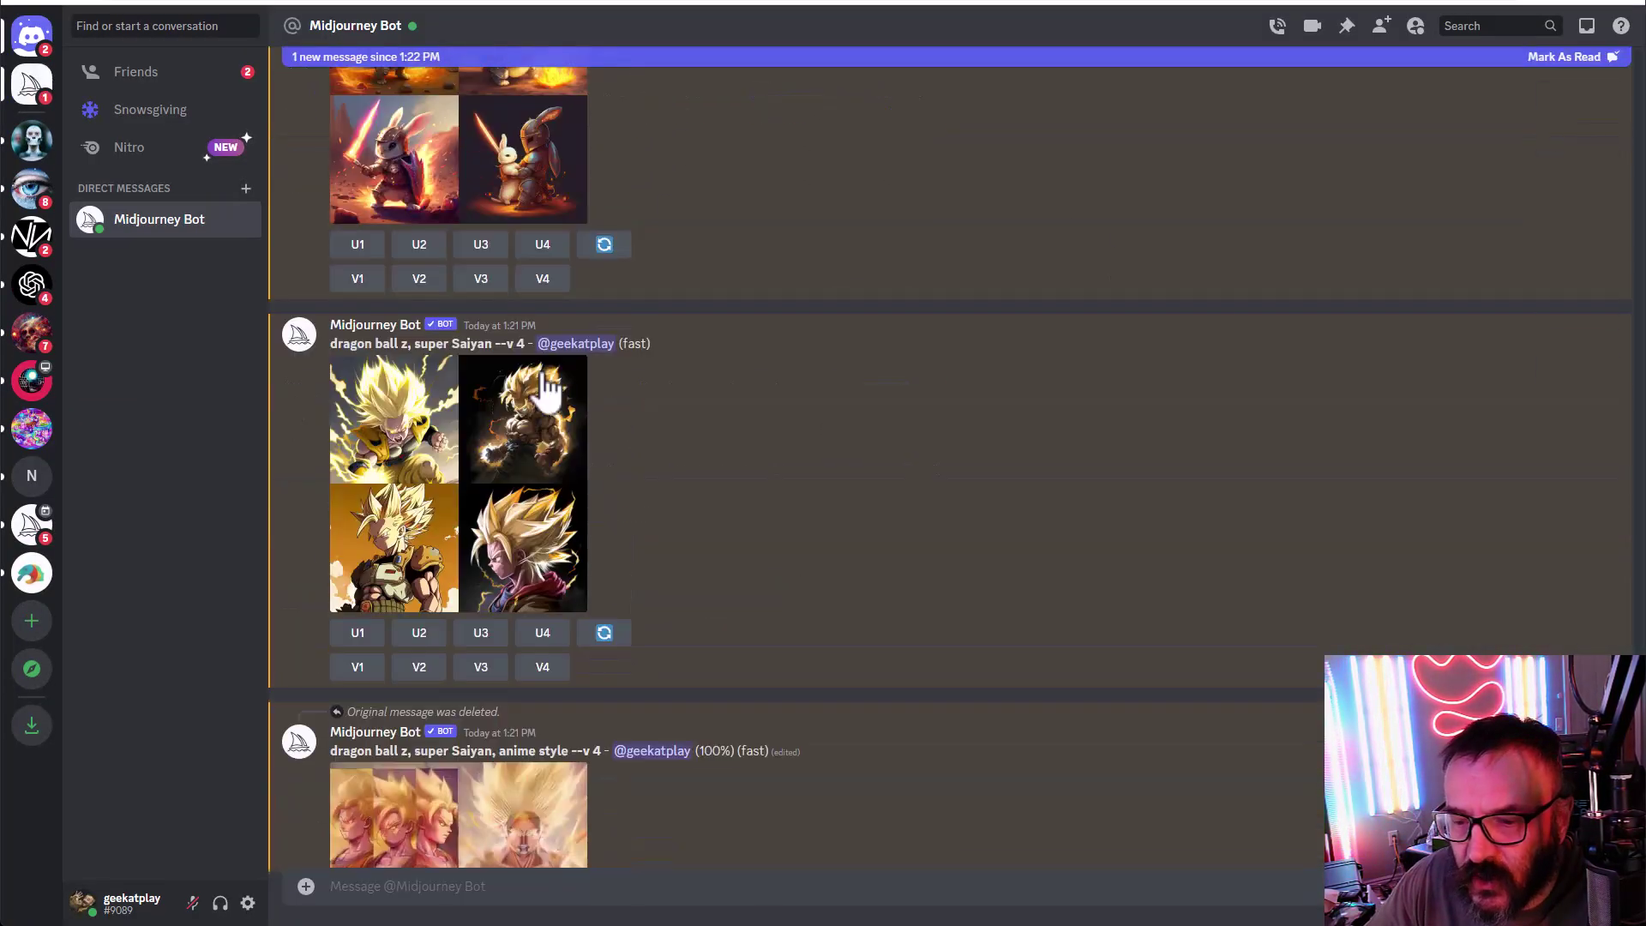
left_click(447, 476)
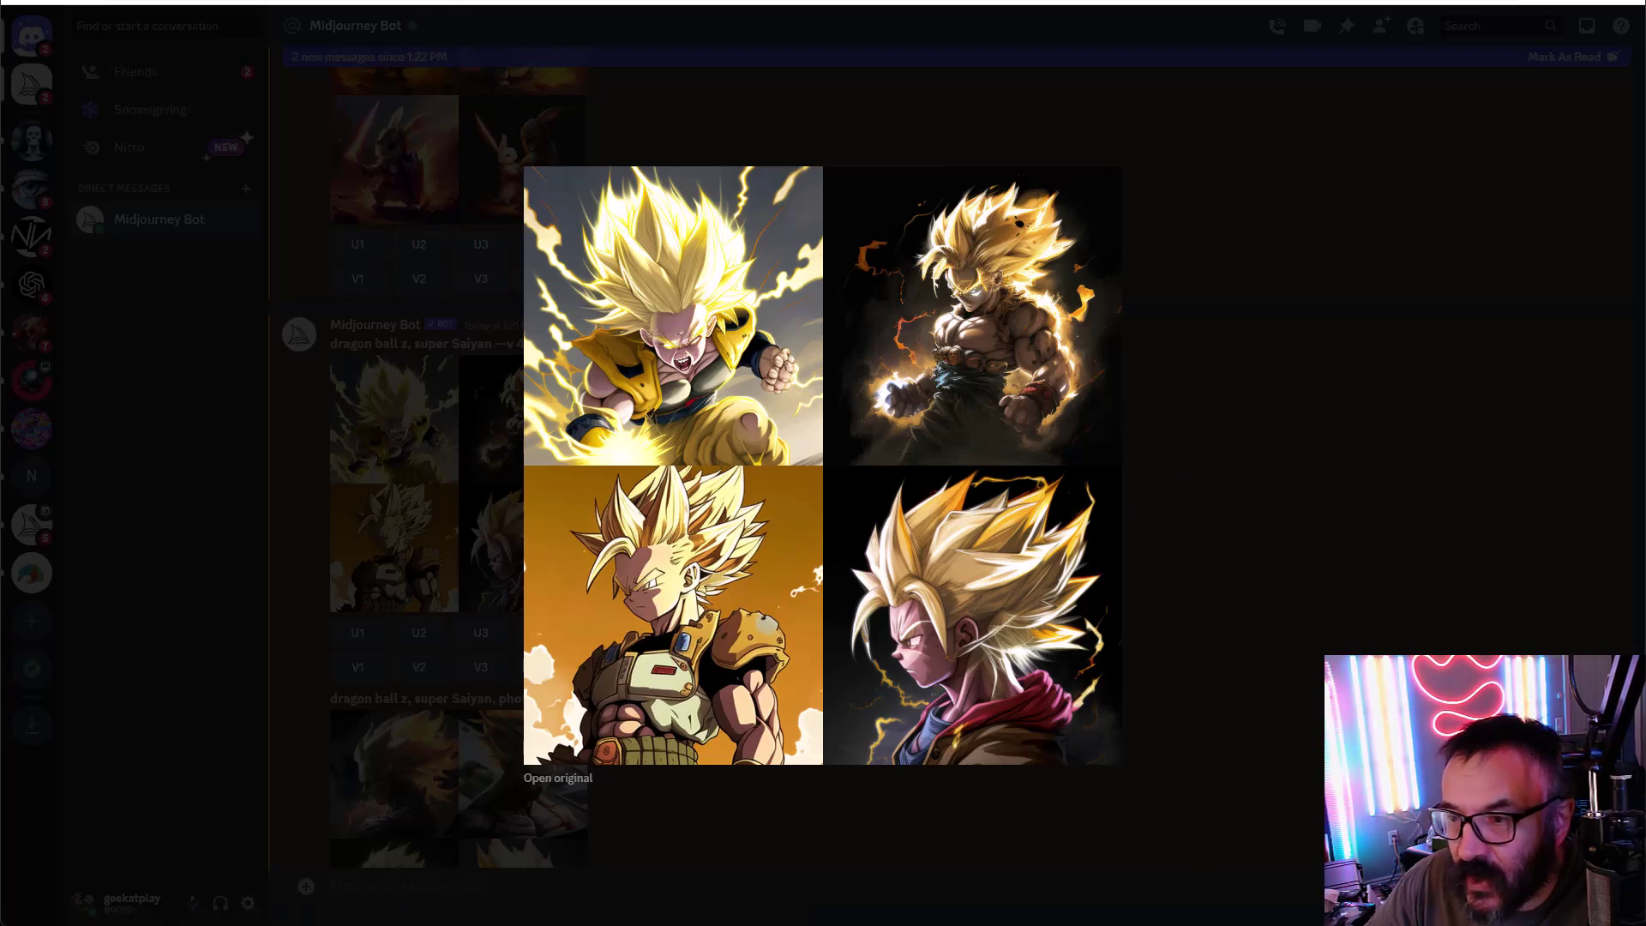
key("alt+Tab")
left_click(1144, 663)
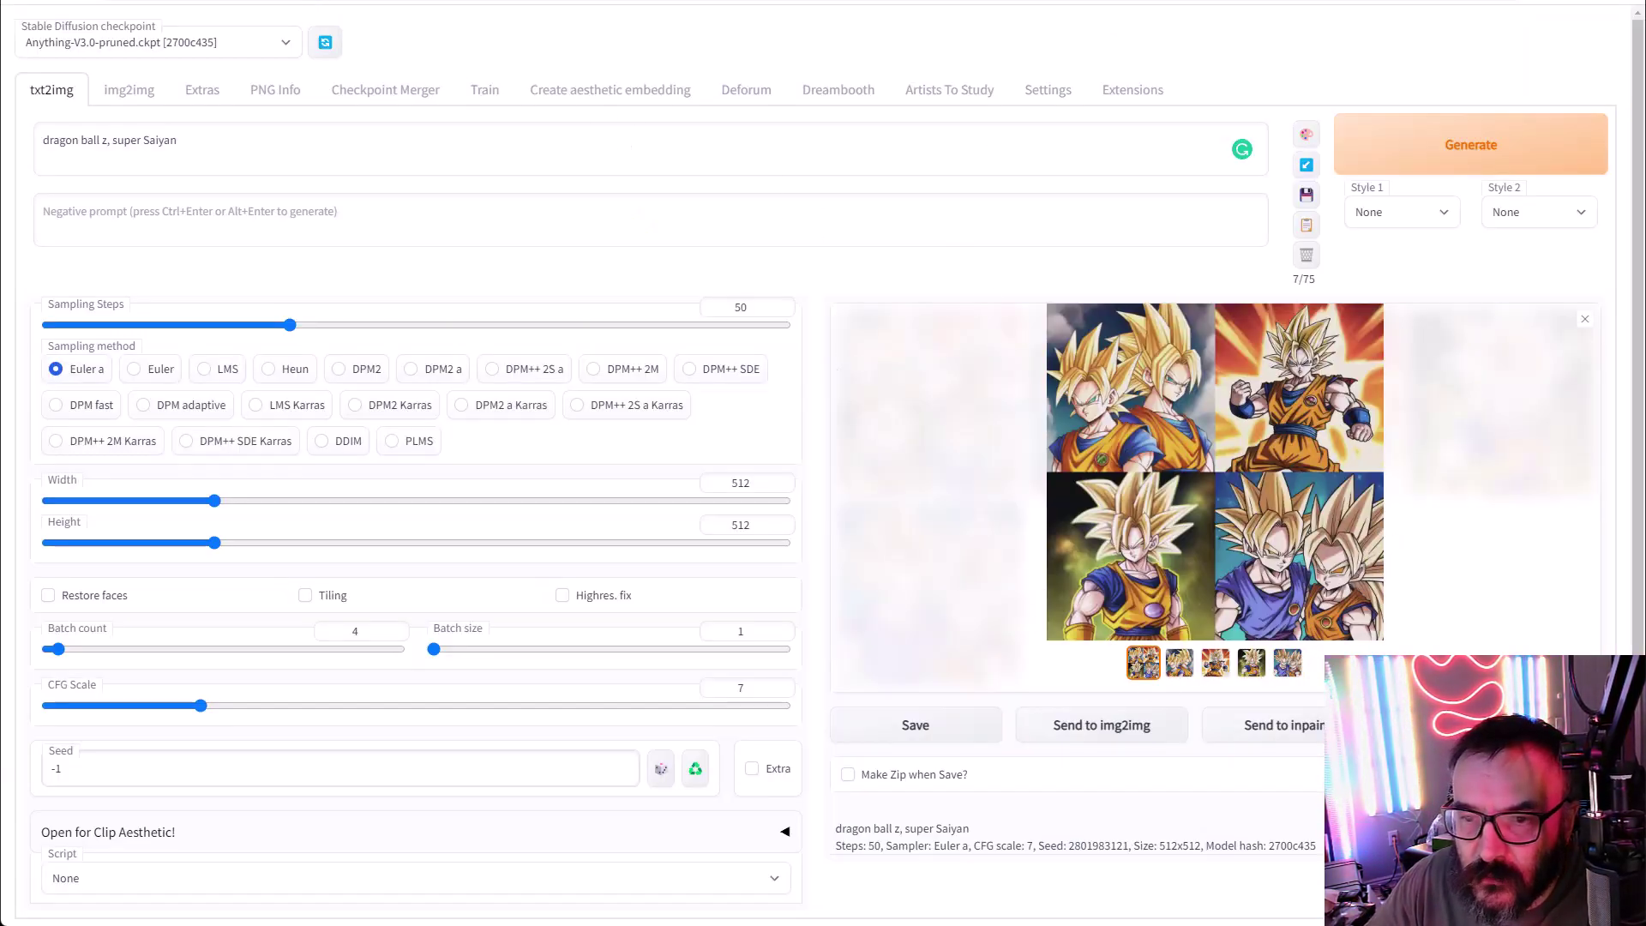
key("alt+Tab")
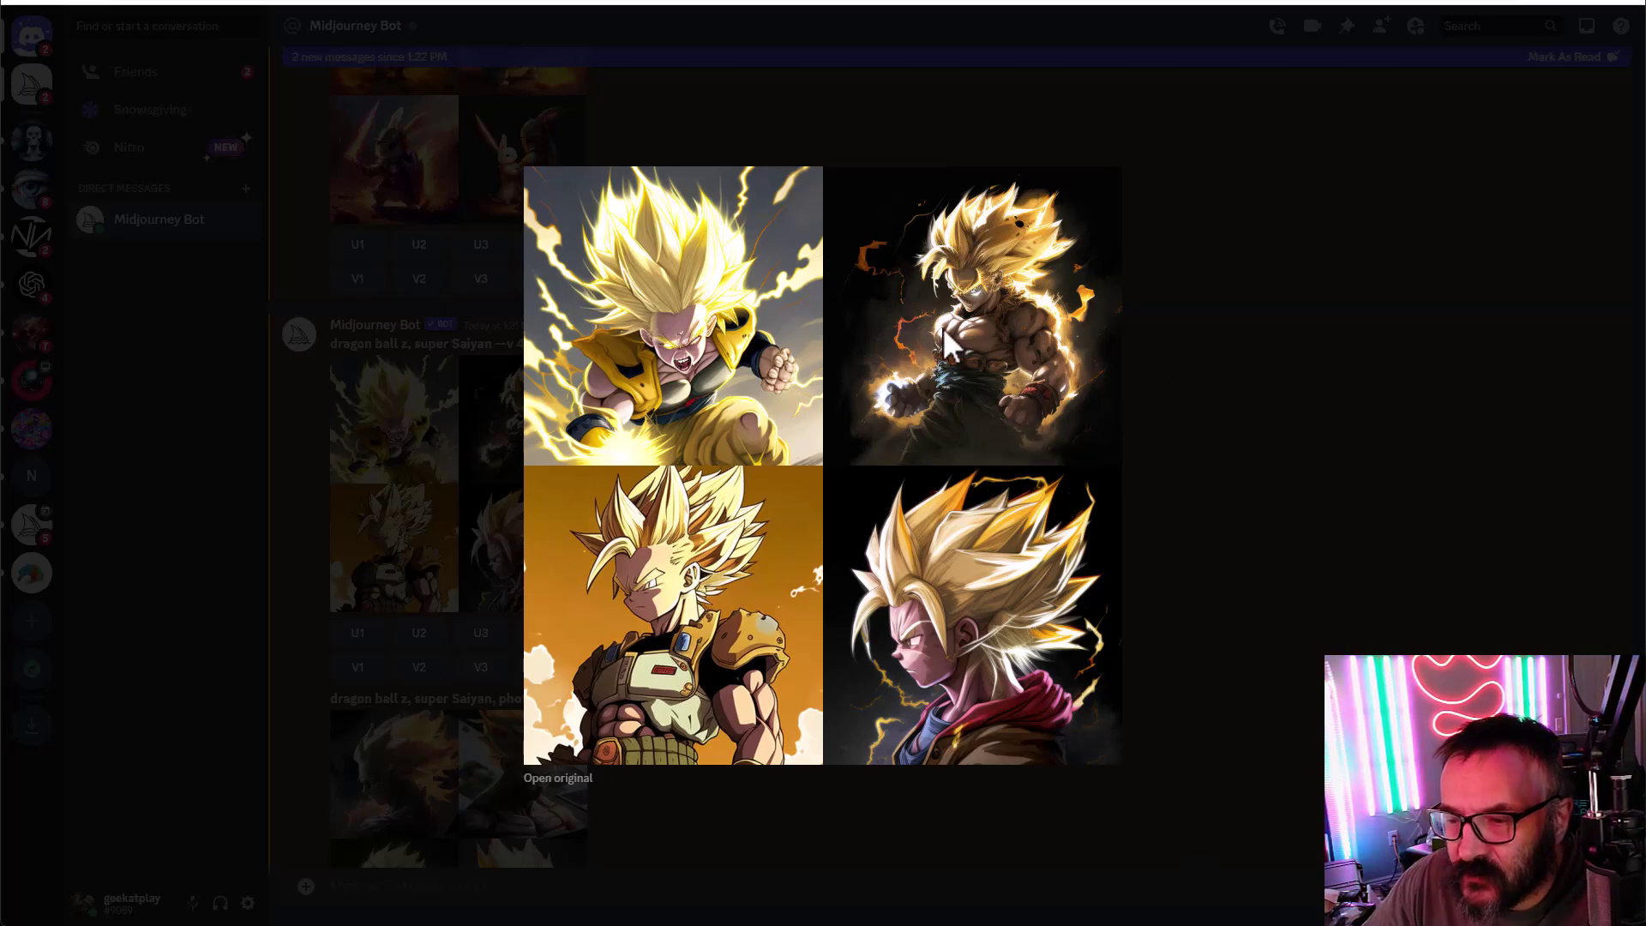
left_click(1272, 495)
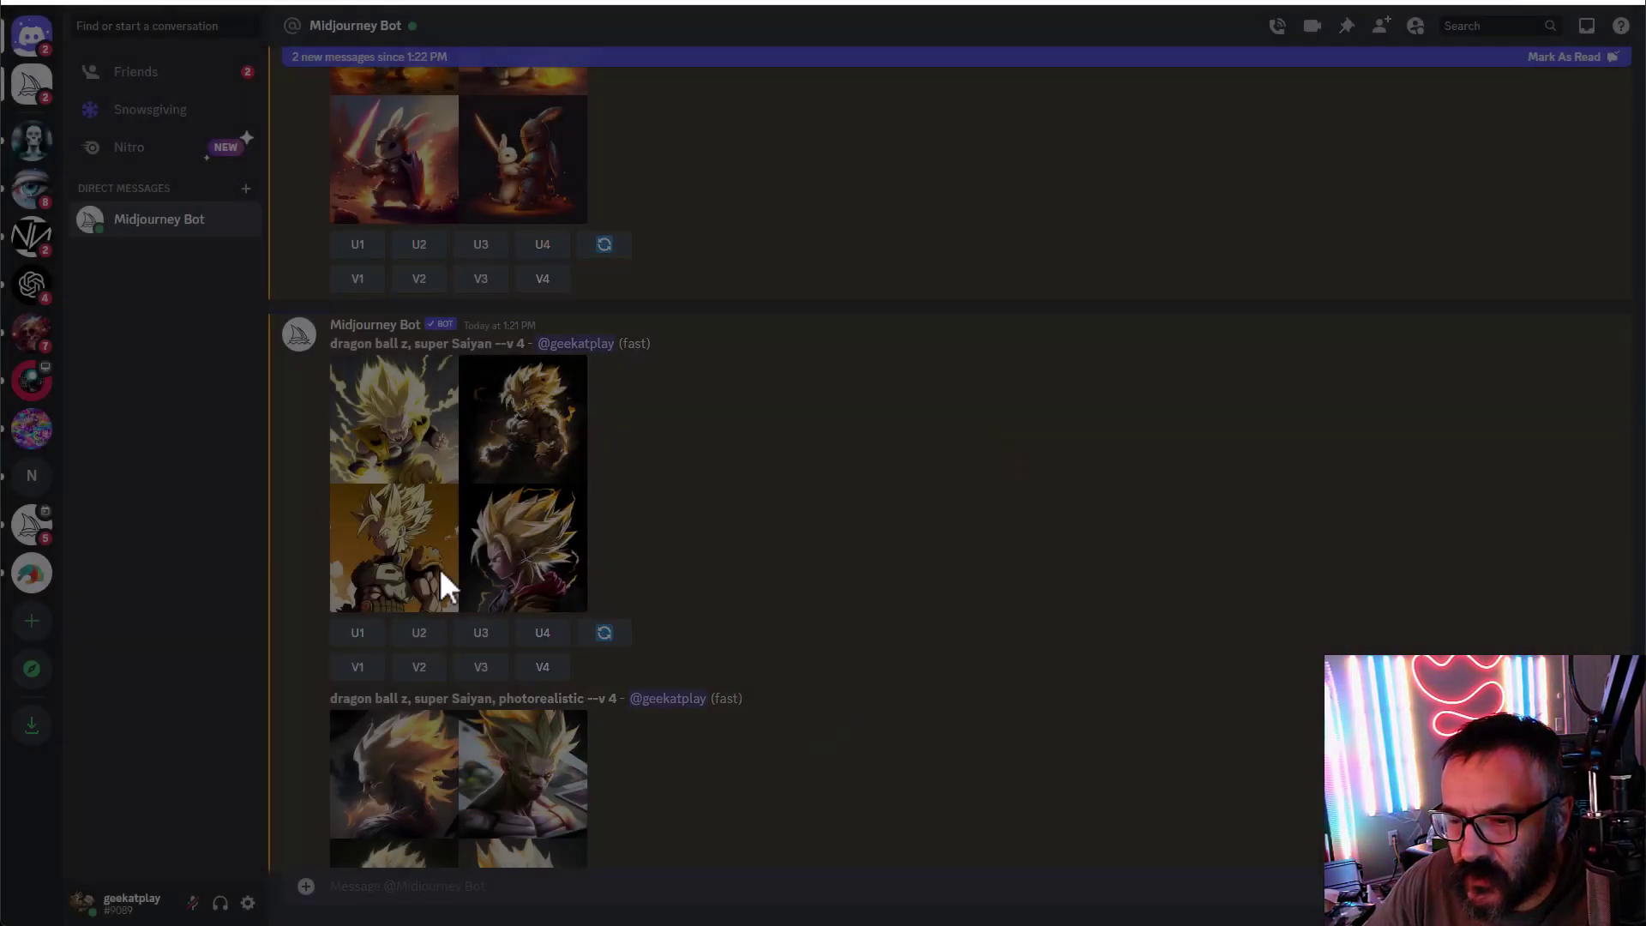
Step: Request the U2 upscale, then re-check the v4 Super Saiyan grid enlarged
left_click(419, 633)
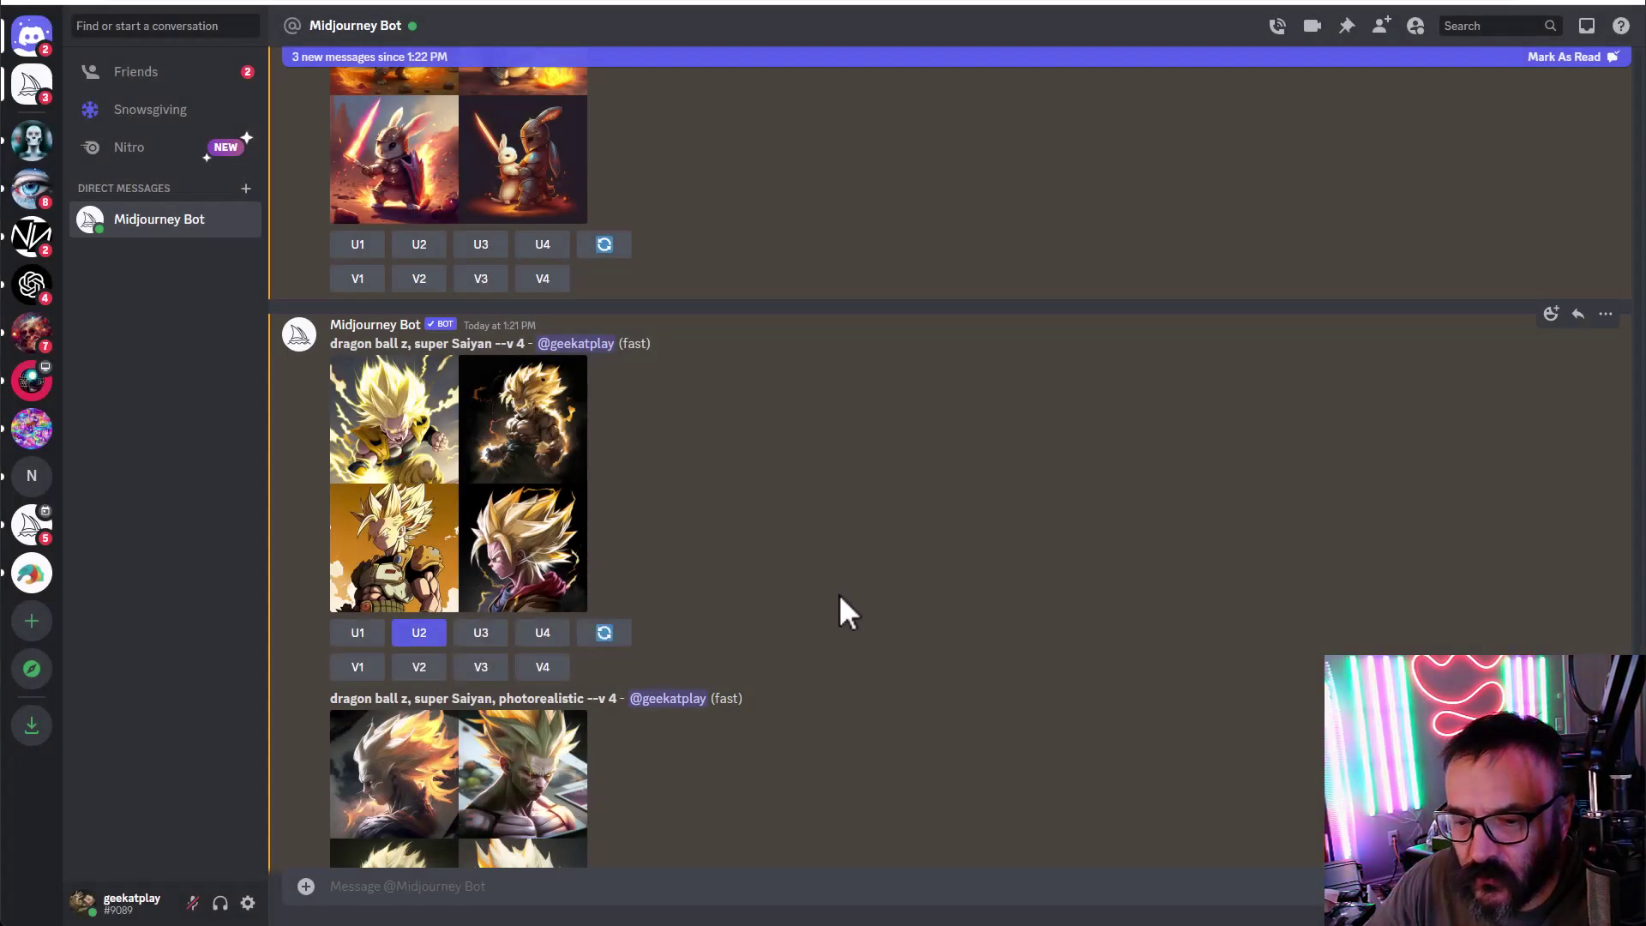
left_click(480, 484)
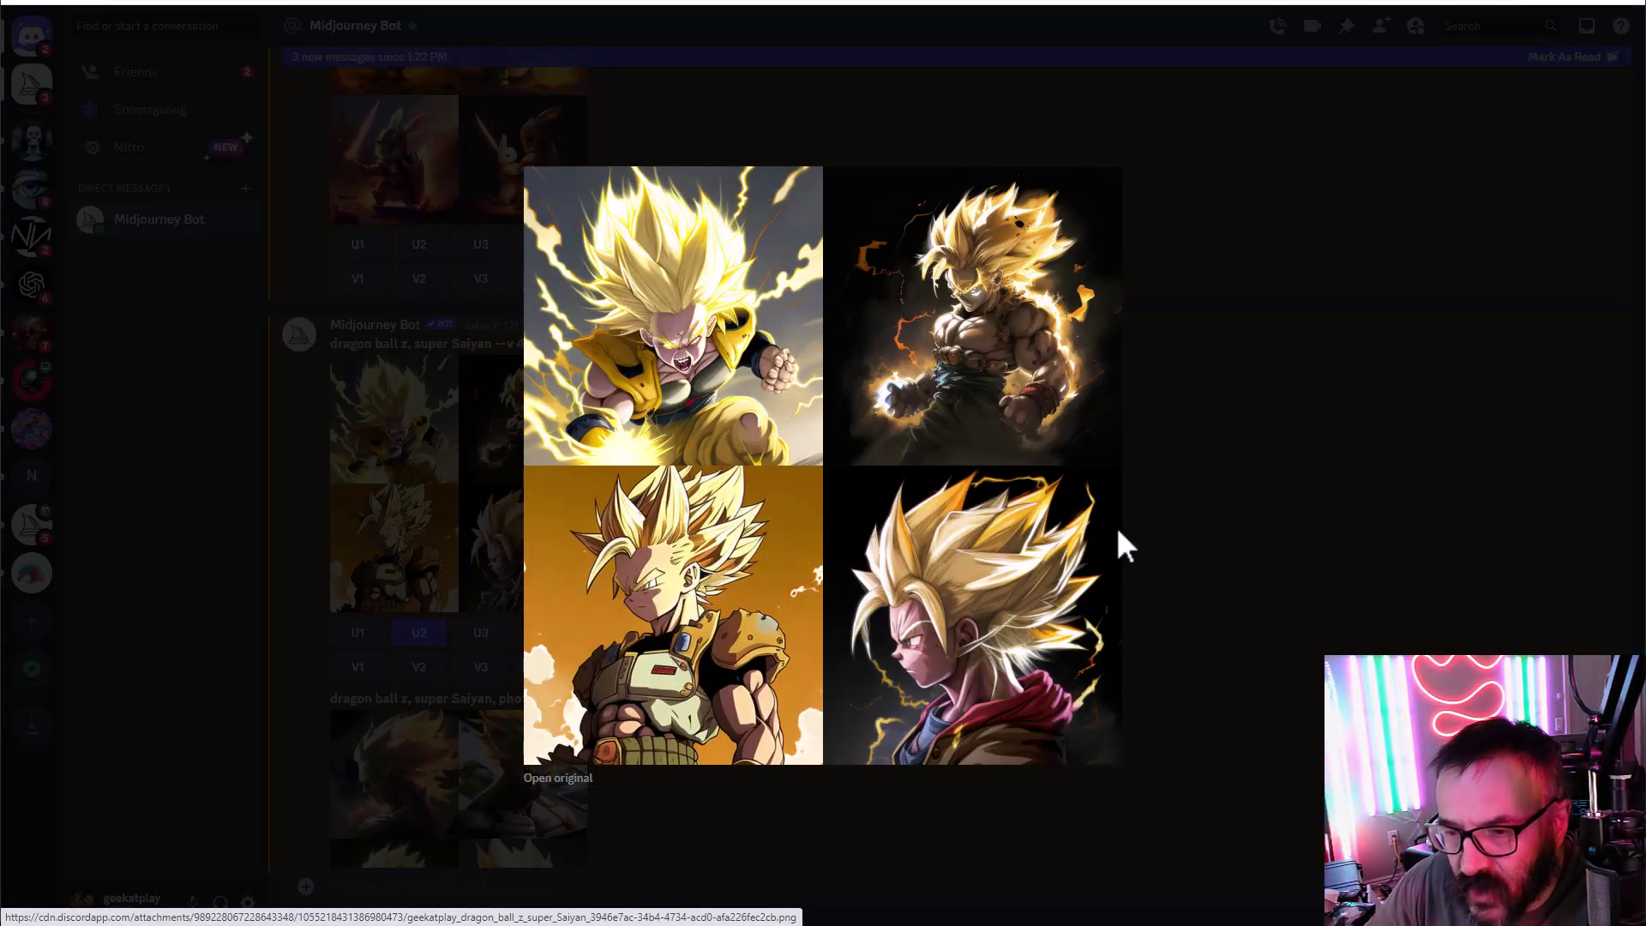
key("Escape")
scroll(493, 669, "down", 4)
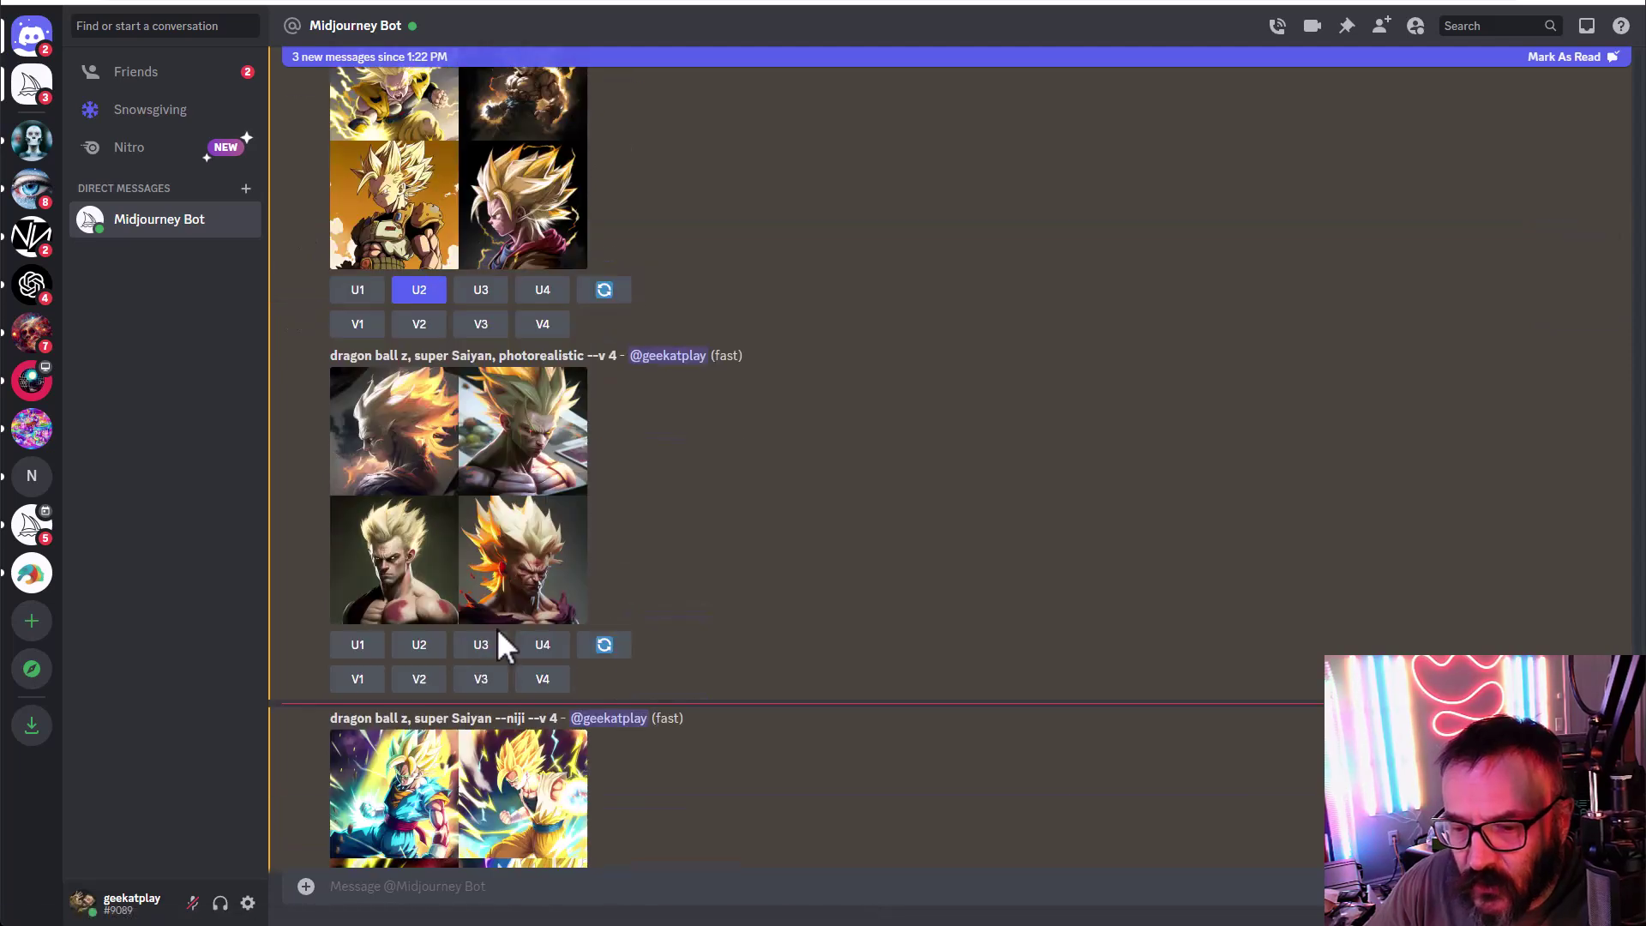
left_click(476, 540)
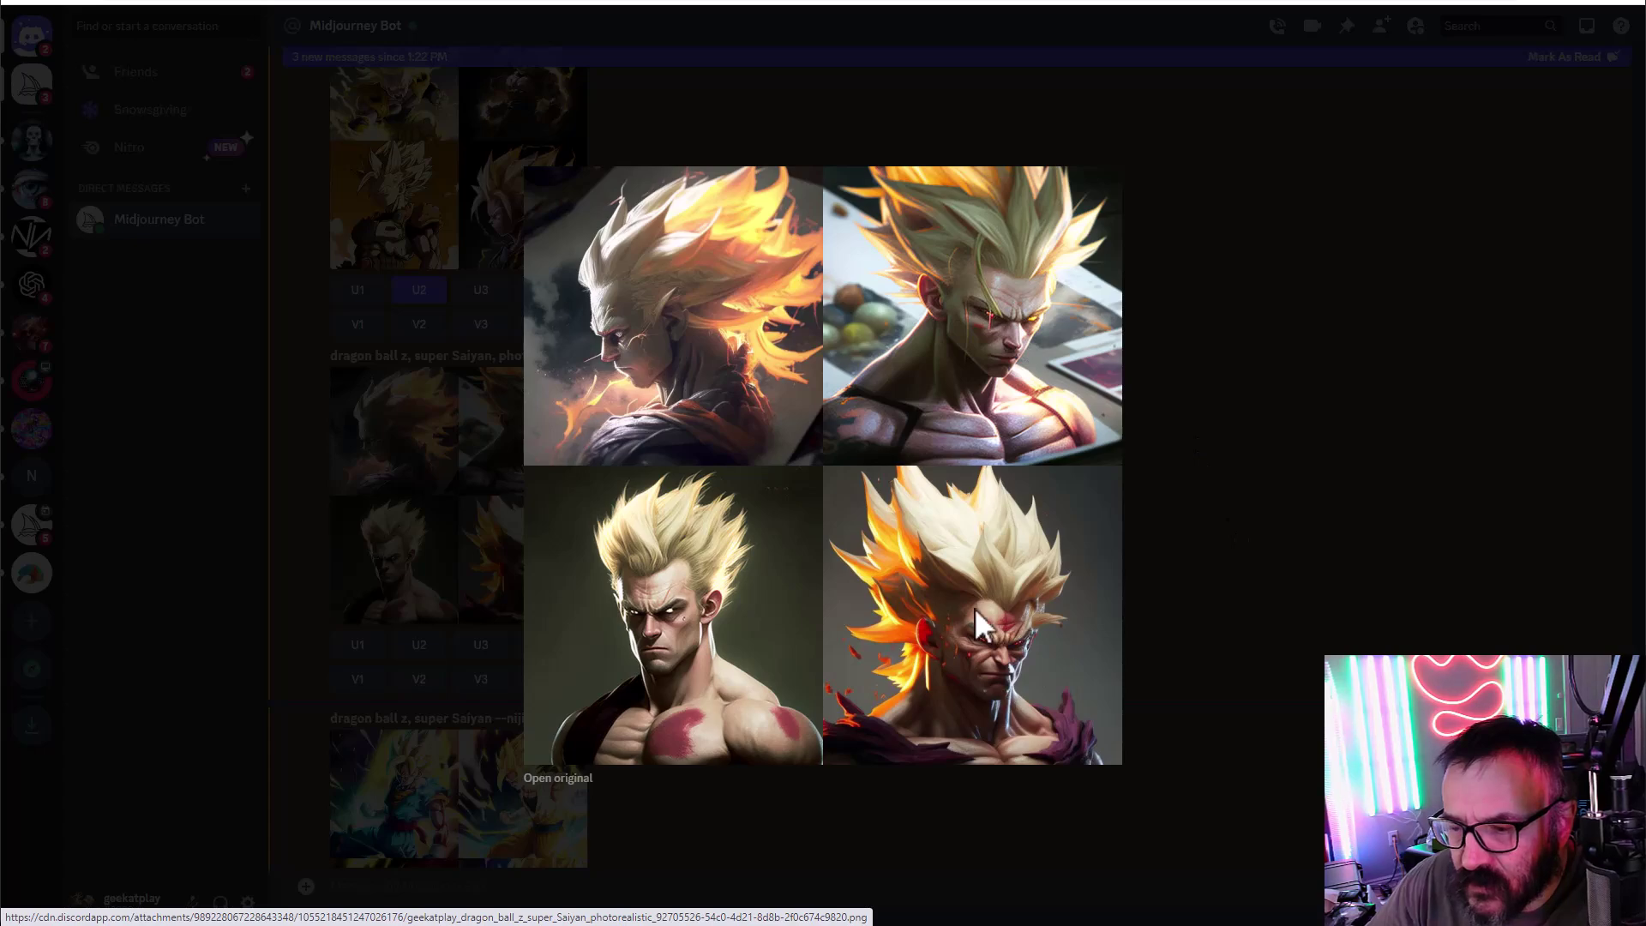
left_click(1238, 589)
scroll(584, 523, "down", 1)
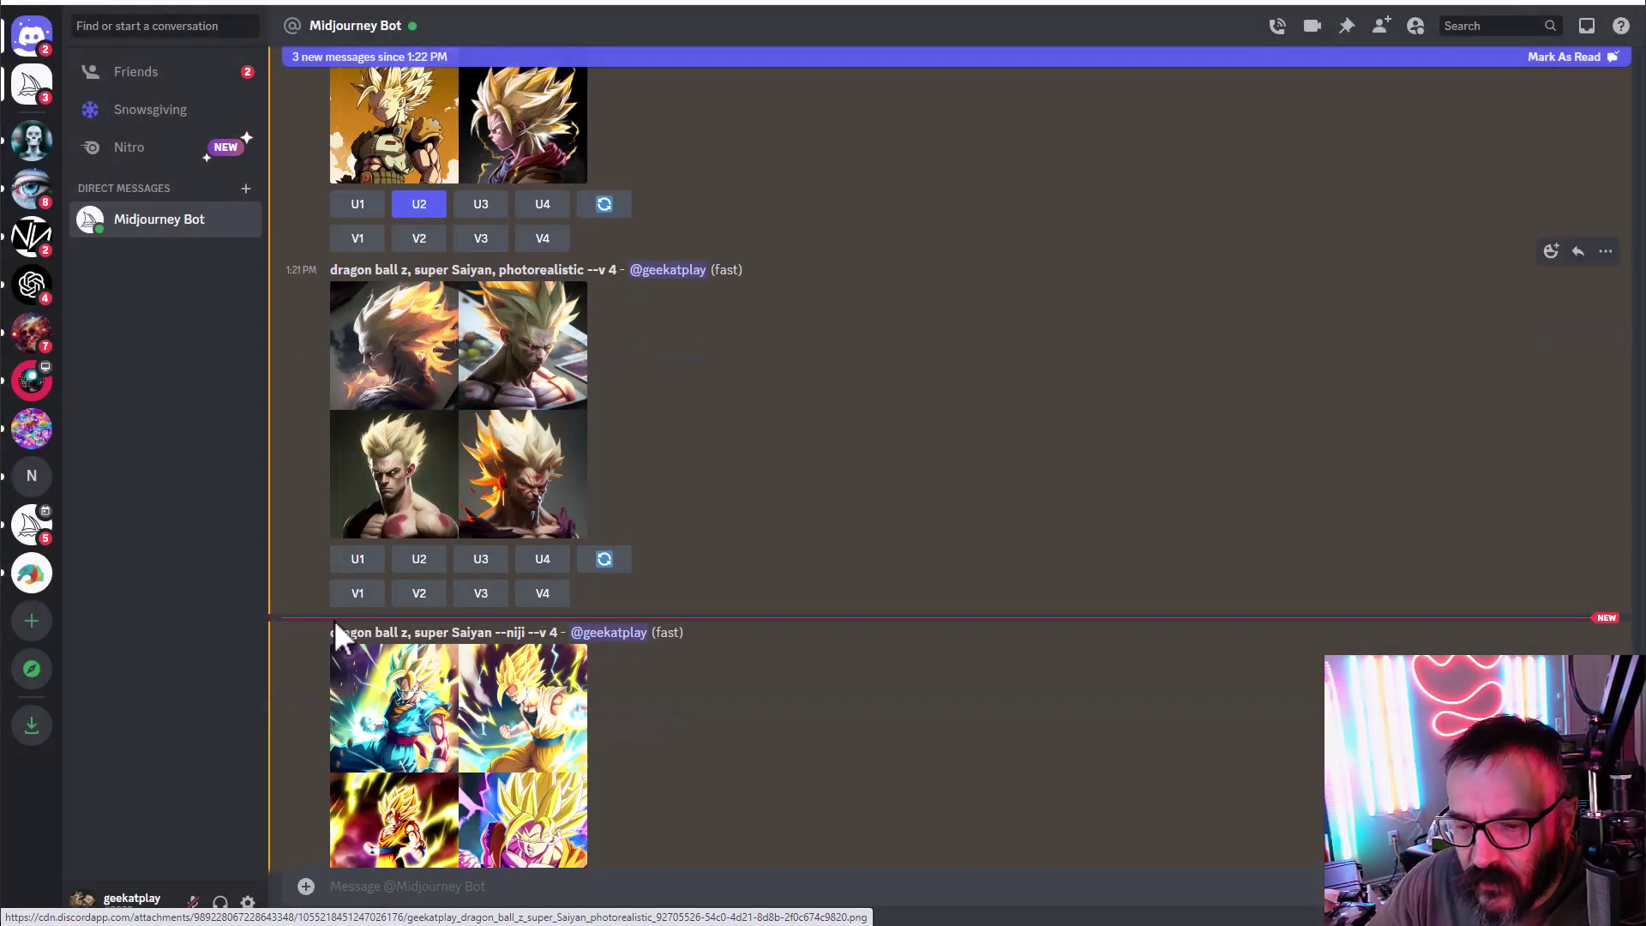
scroll(643, 654, "down", 5)
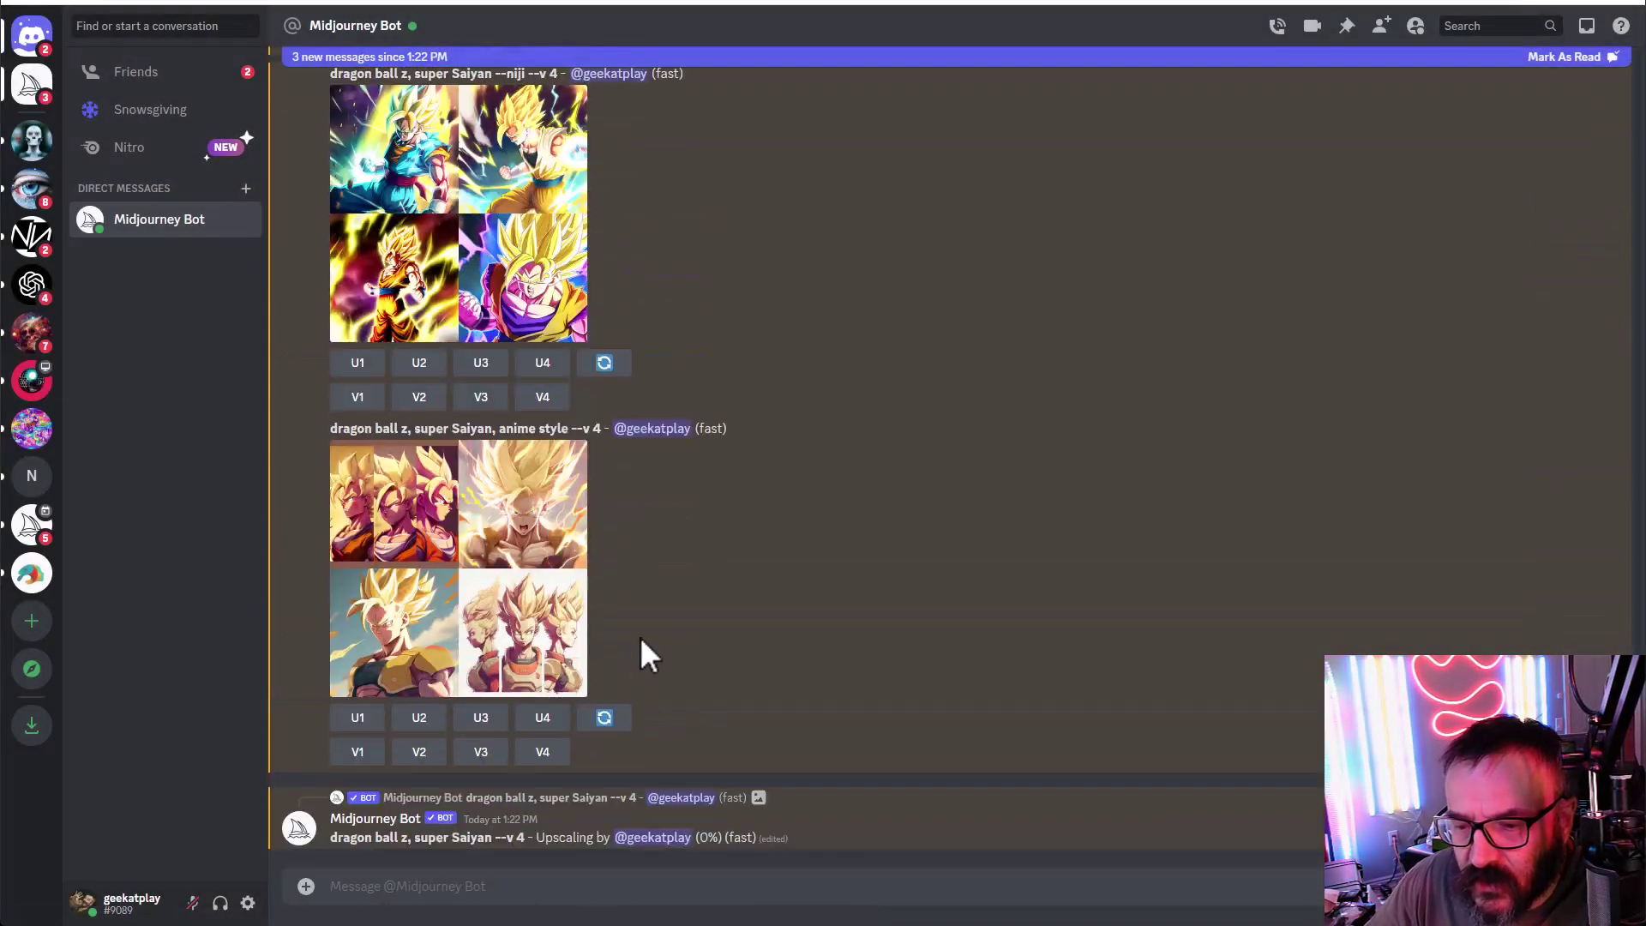
left_click(425, 574)
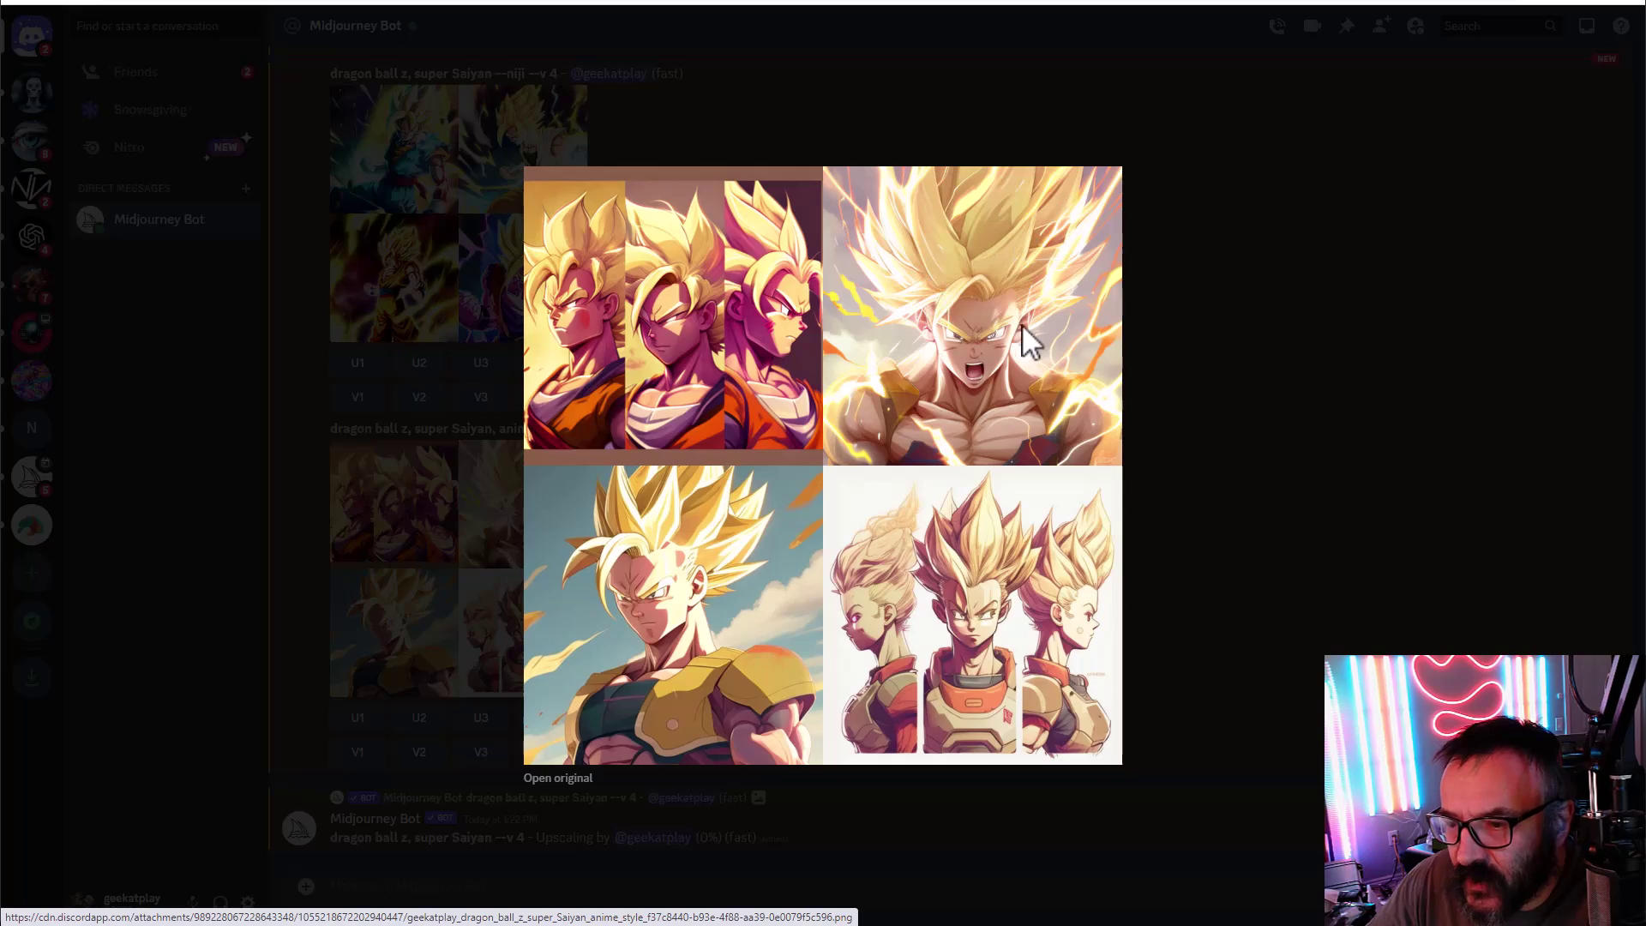
left_click(1240, 480)
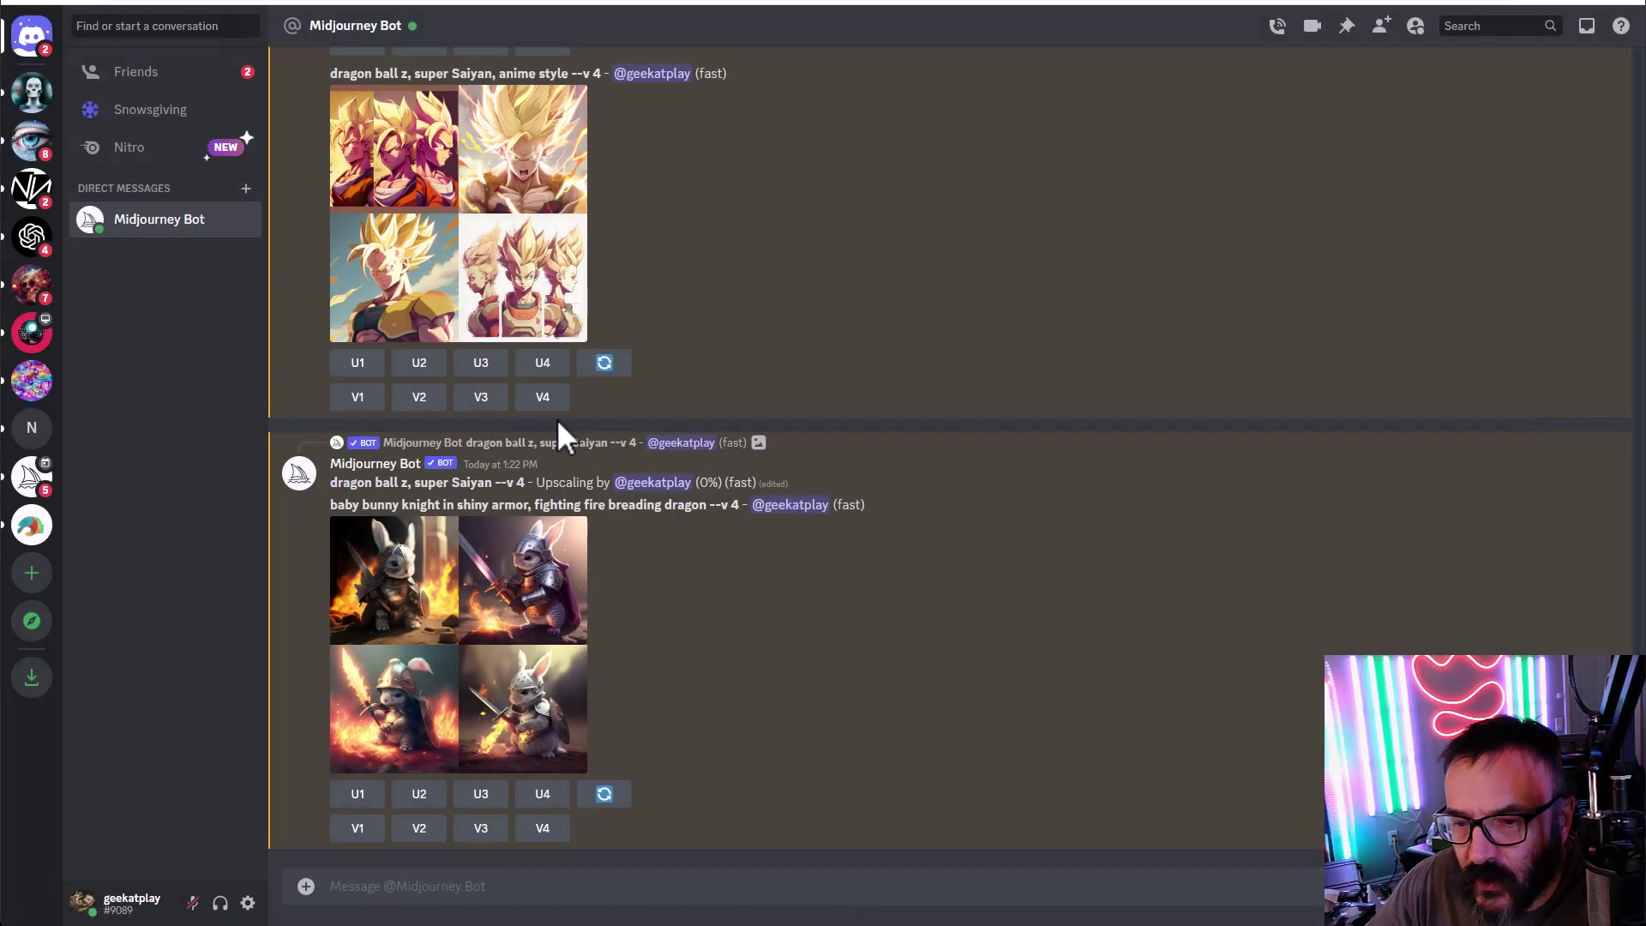
scroll(557, 418, "up", 2)
scroll(557, 418, "up", 3)
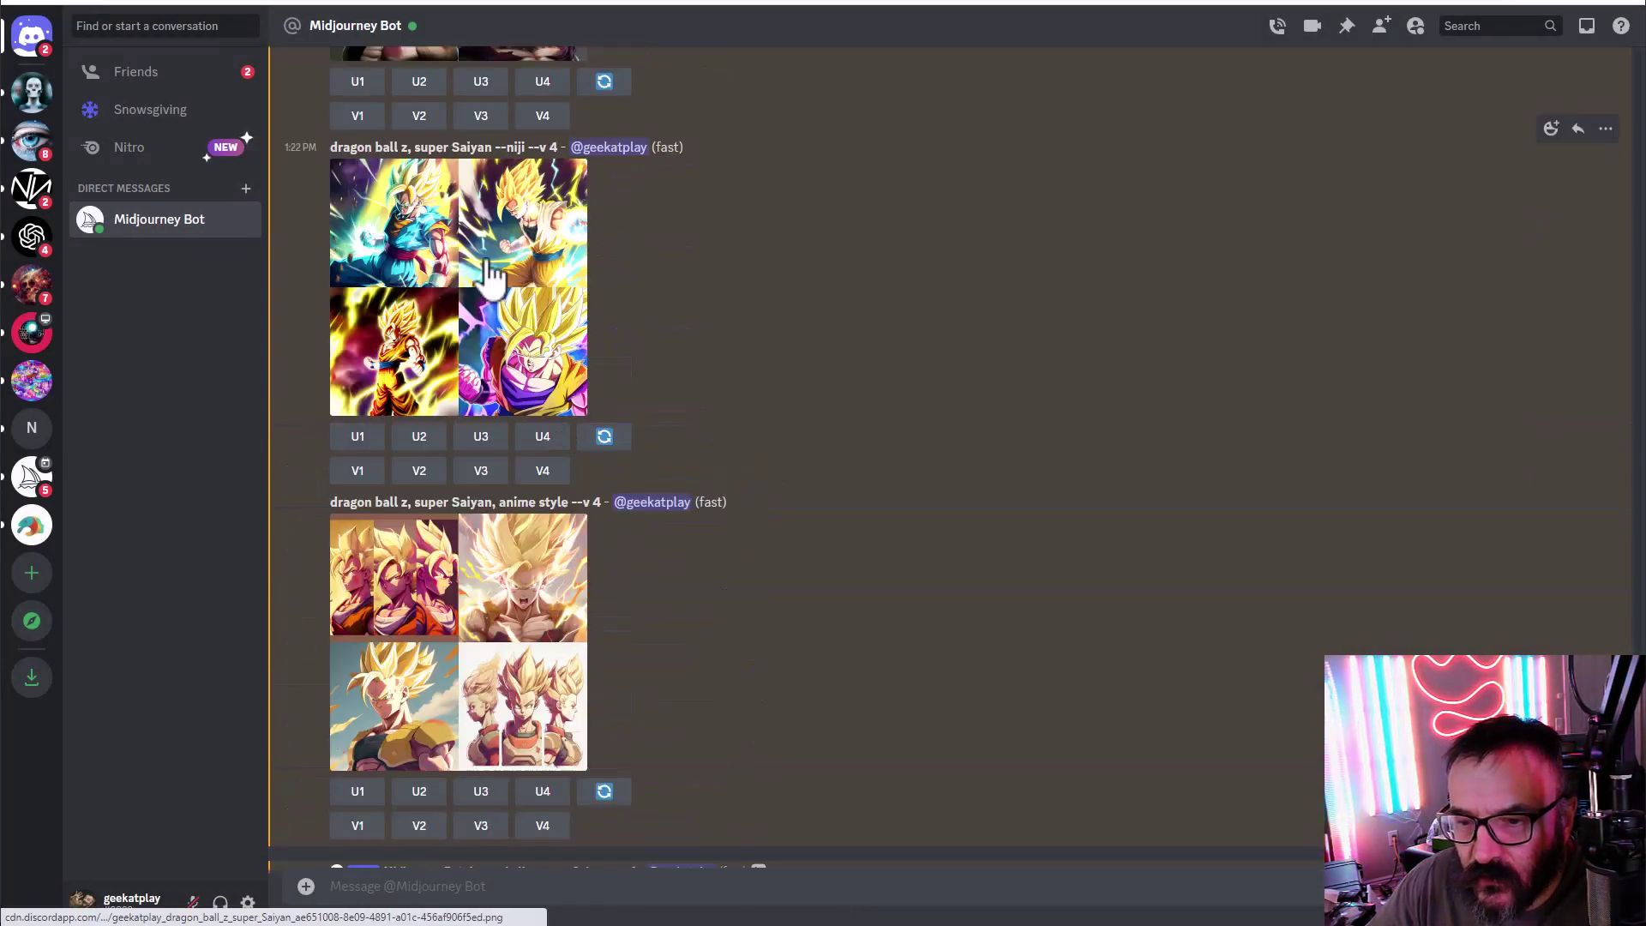
left_click(491, 266)
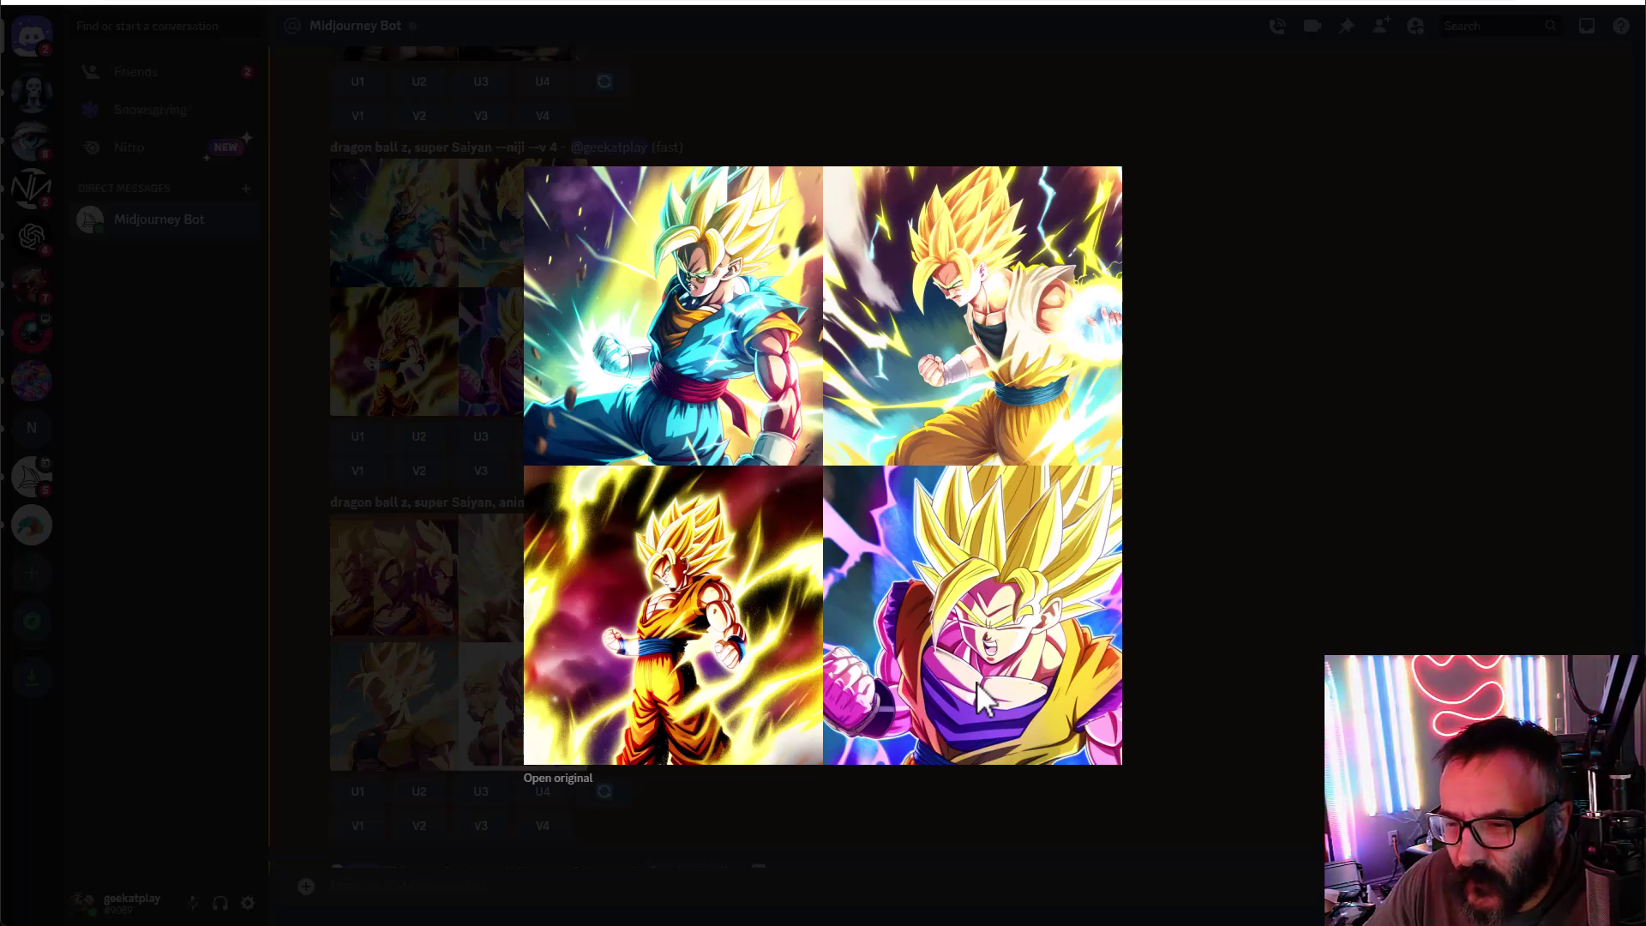
left_click(1389, 577)
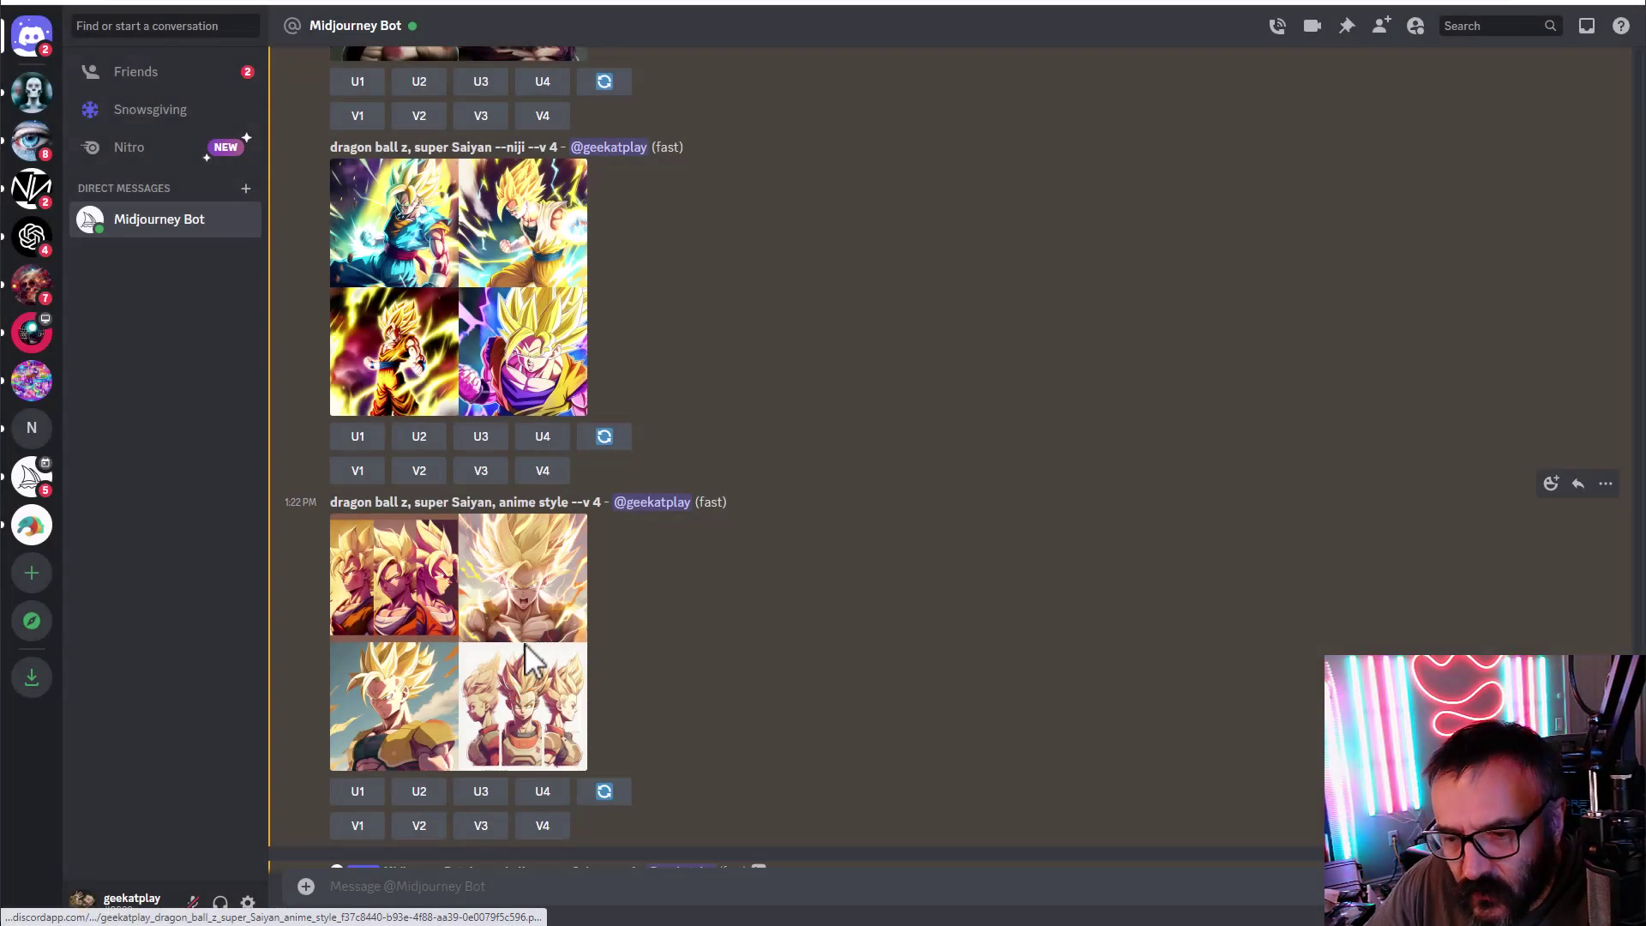
left_click(524, 678)
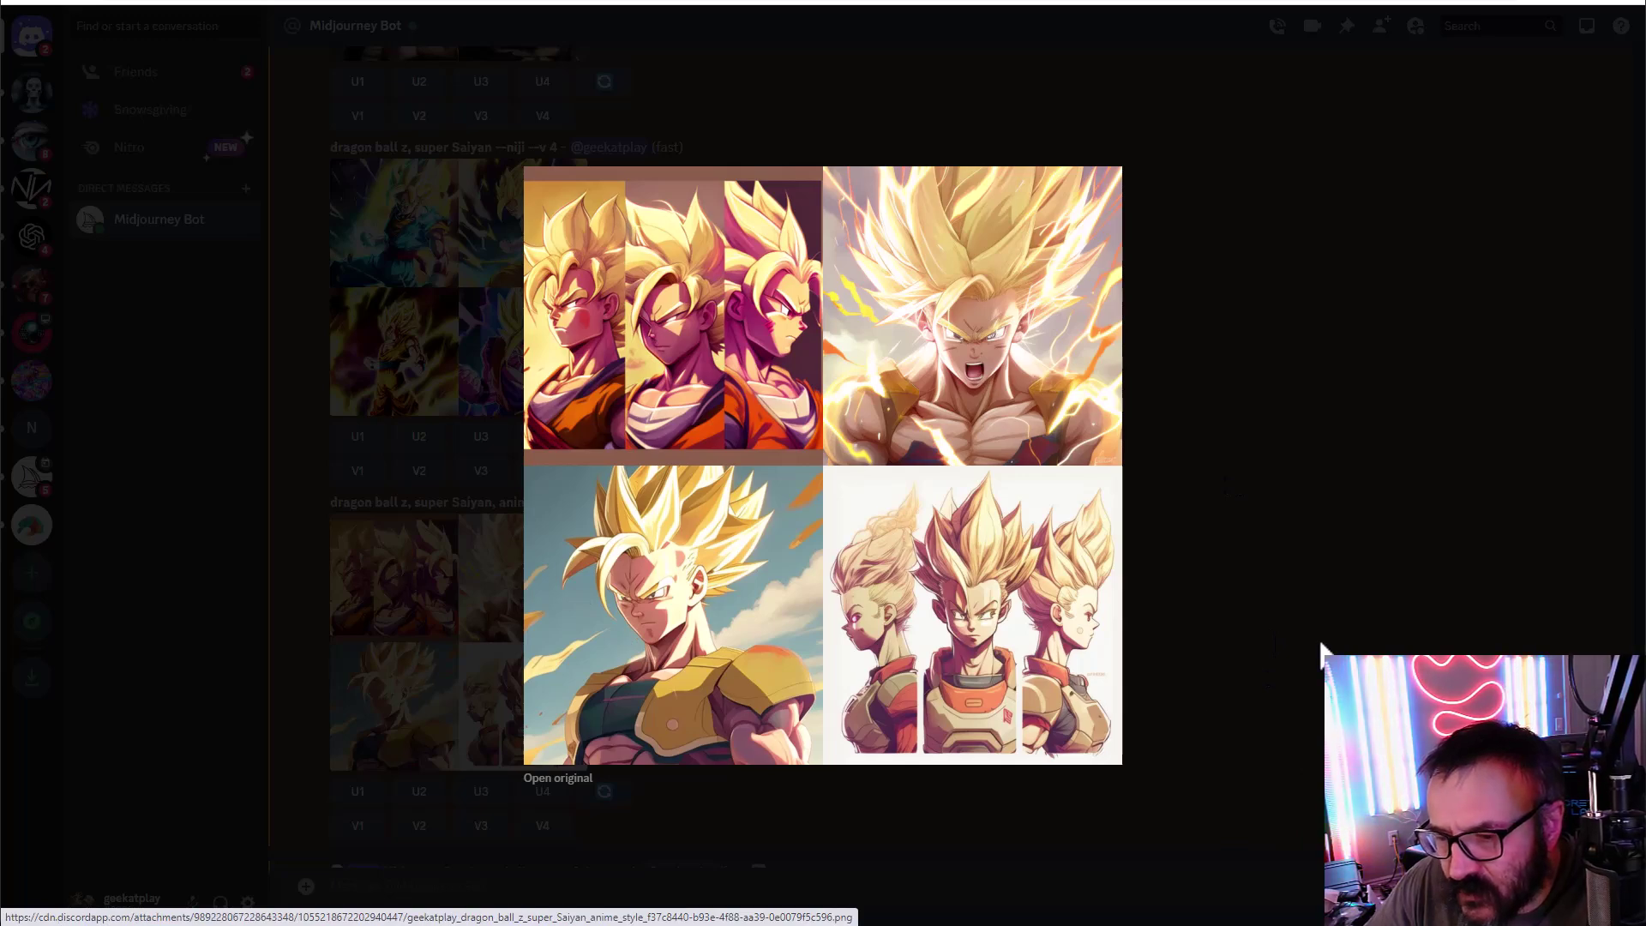
left_click(1249, 514)
left_click(515, 343)
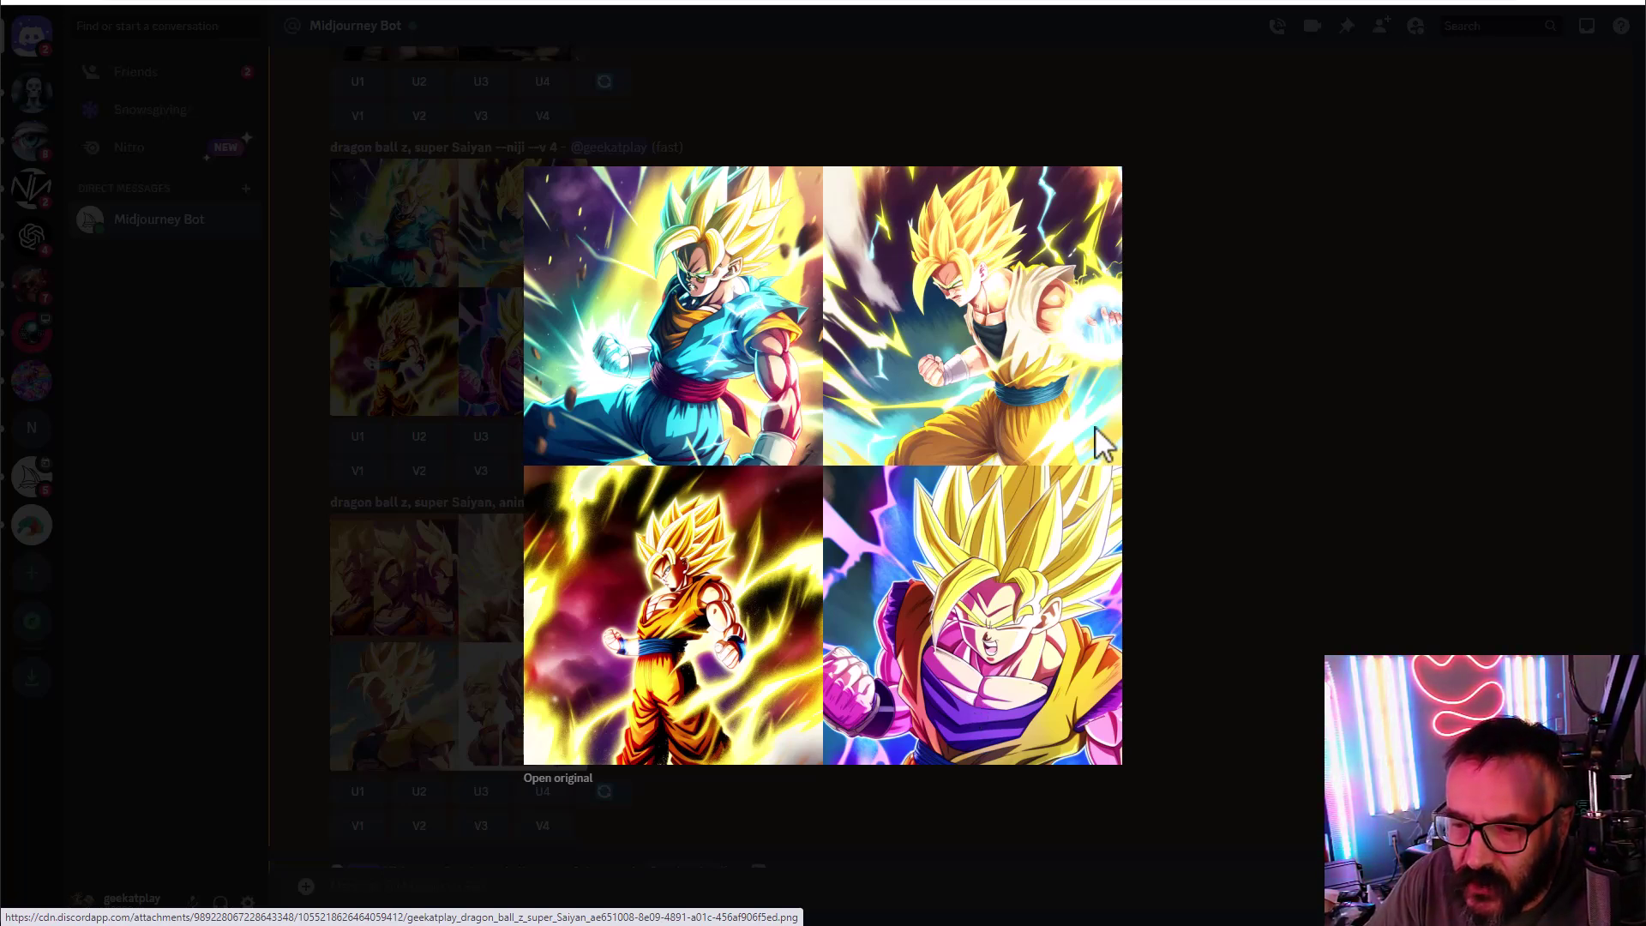
key("Escape")
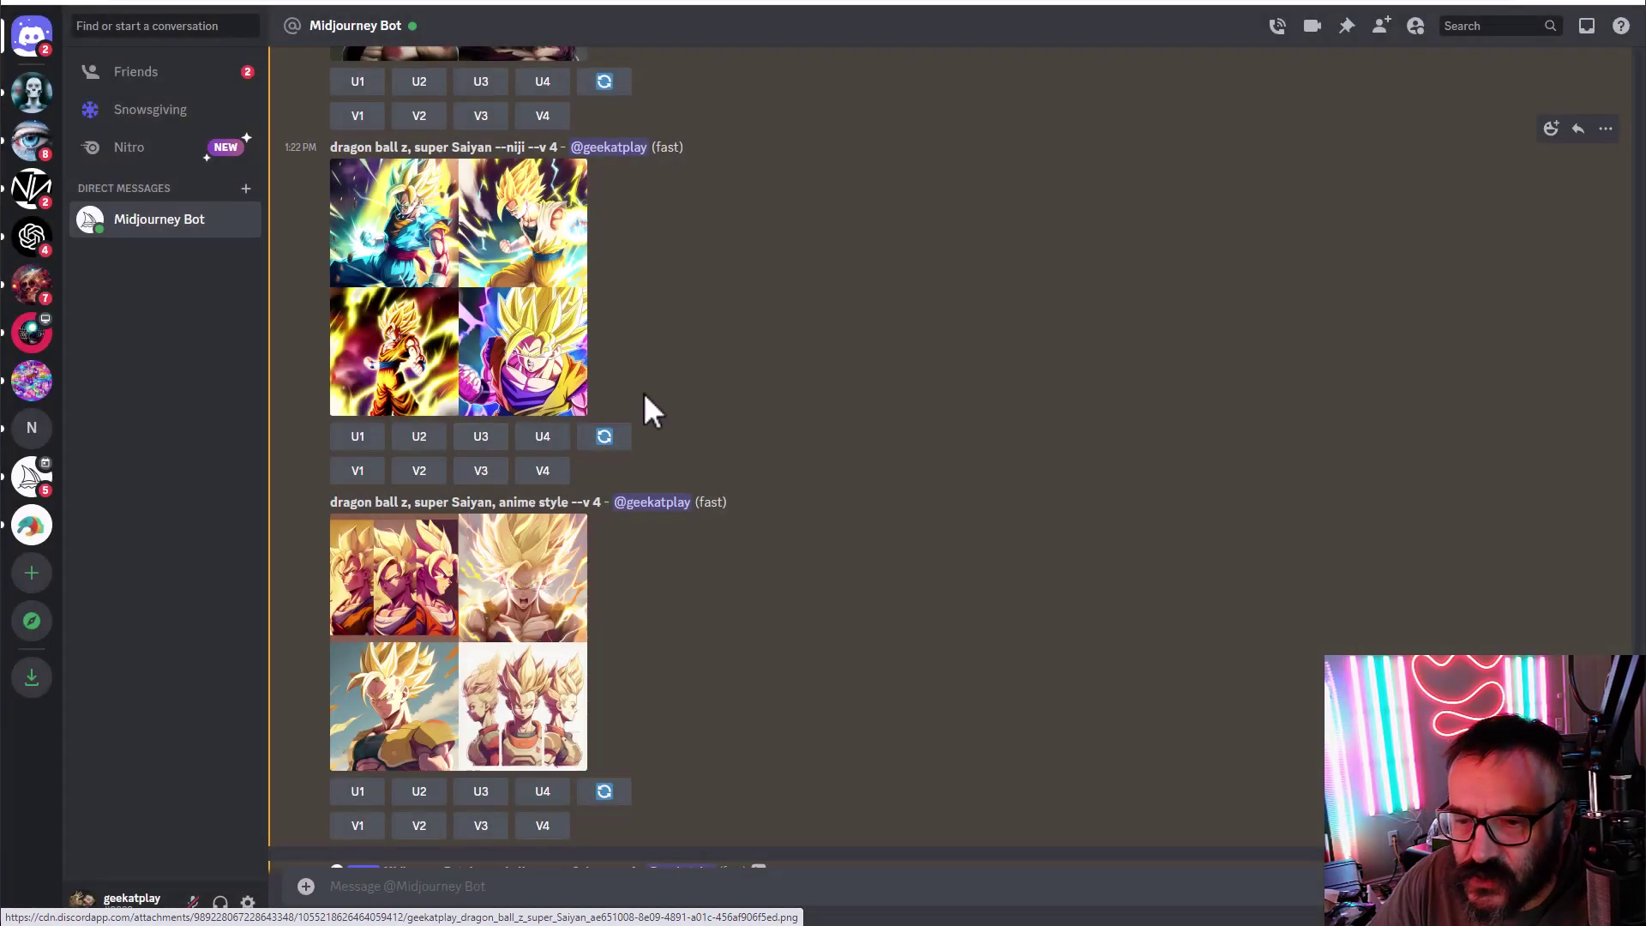
scroll(718, 472, "up", 8)
left_click(478, 279)
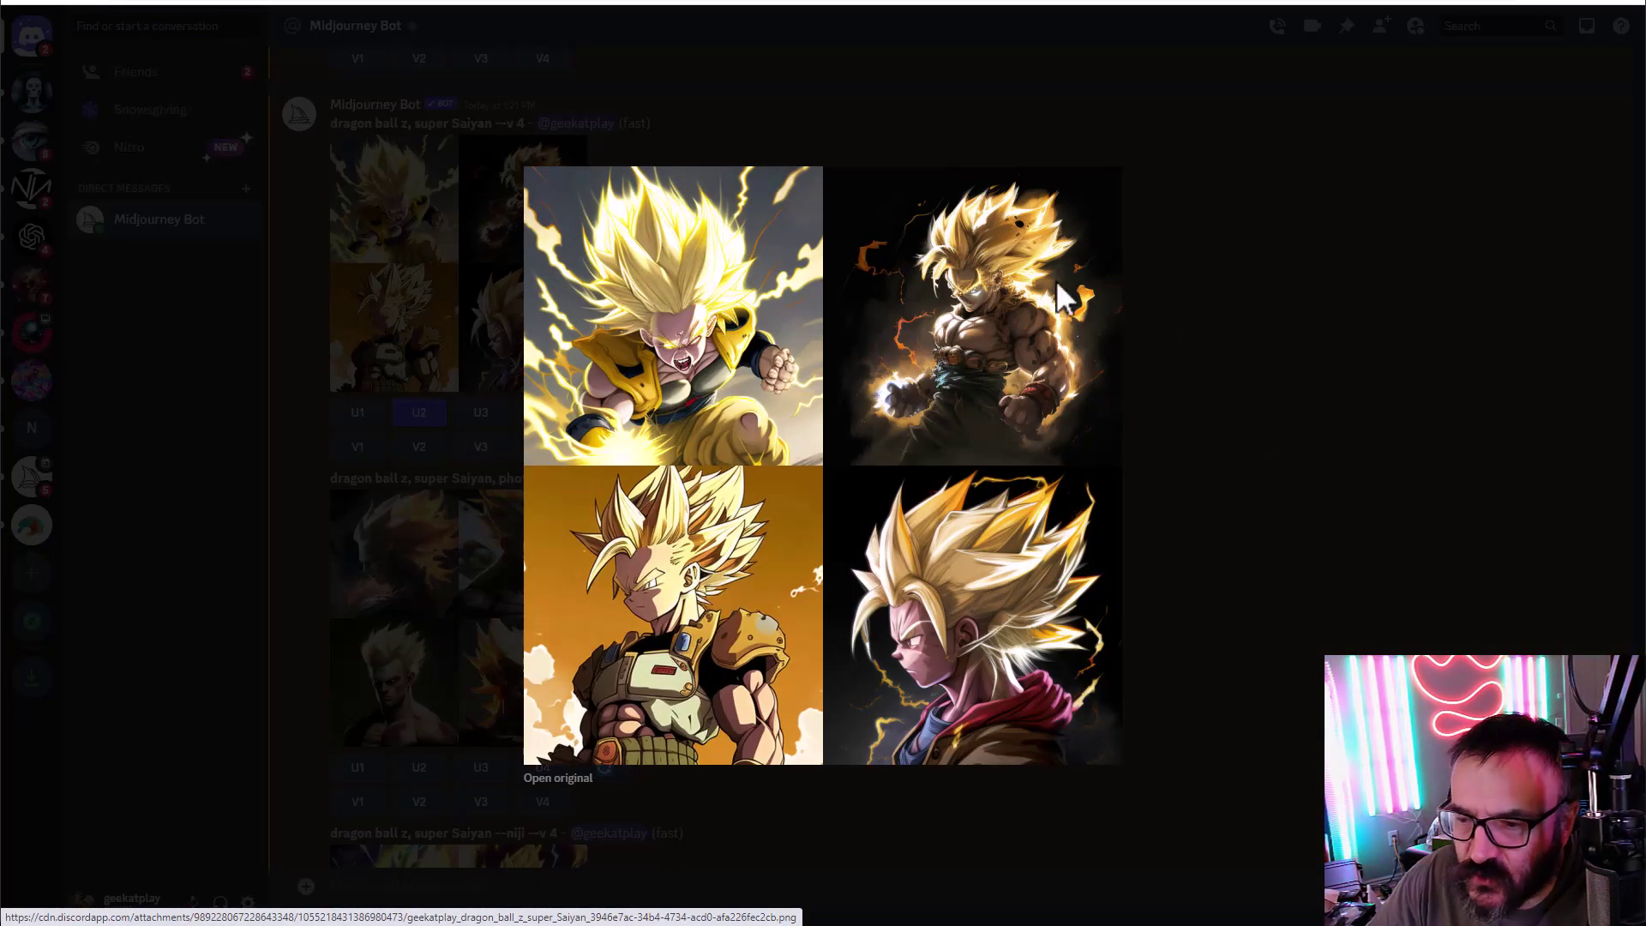
Step: Enlarge and compare the --niji --v 4 grid and the anime style grid
key("Escape")
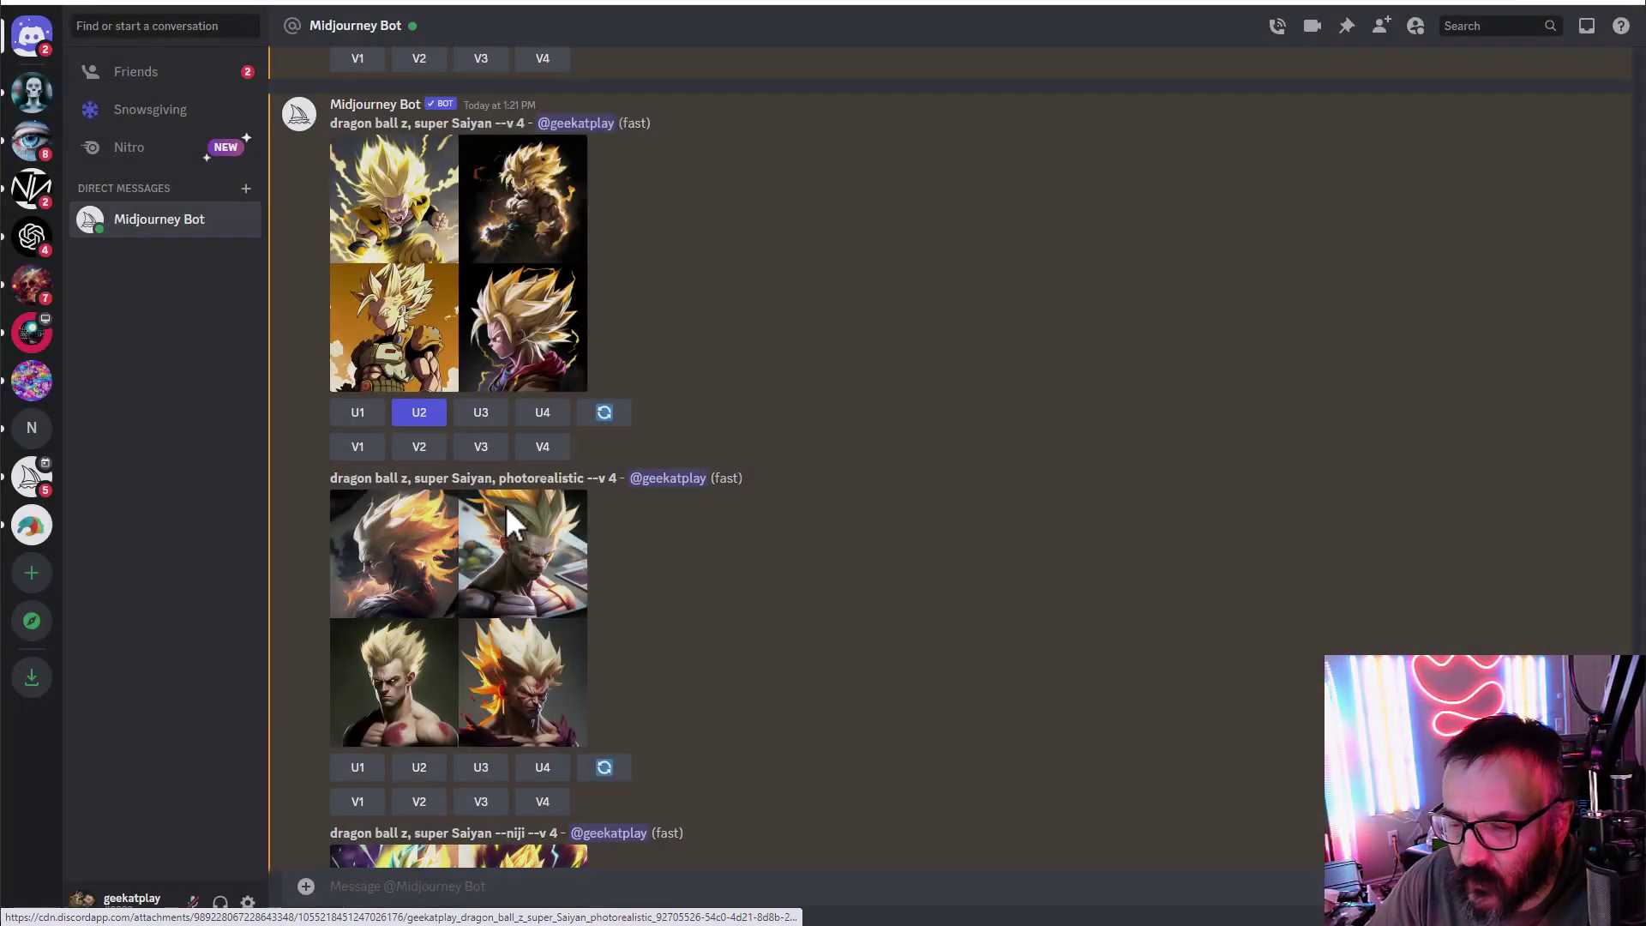
scroll(506, 506, "down", 6)
left_click(454, 563)
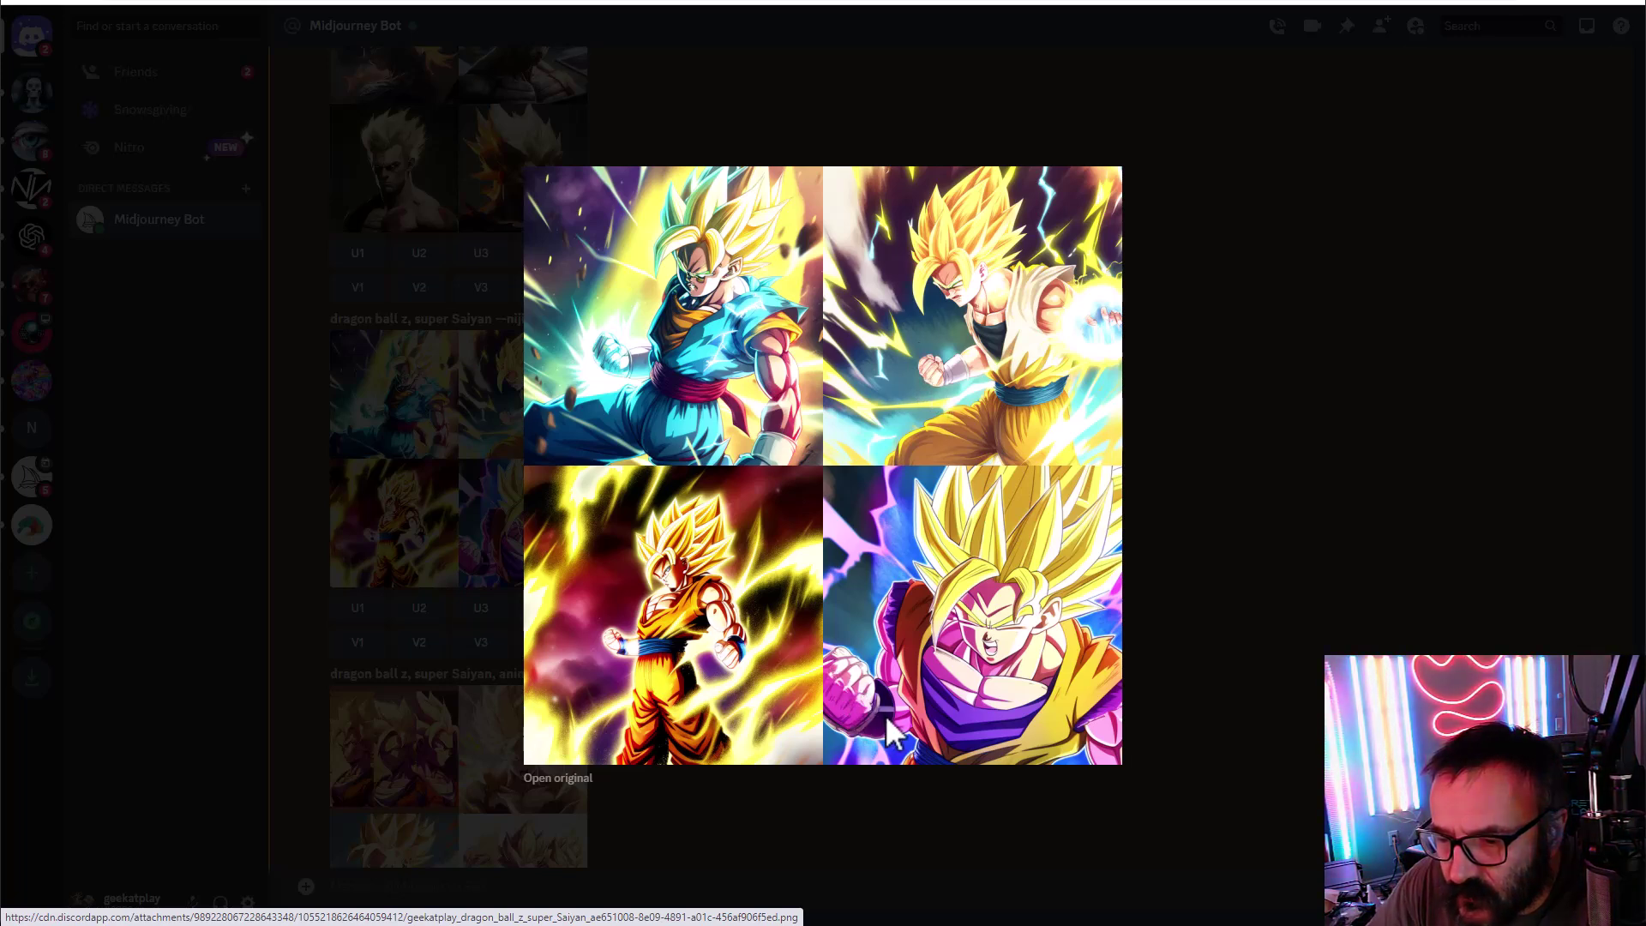
left_click(1371, 537)
scroll(729, 549, "down", 5)
left_click(501, 413)
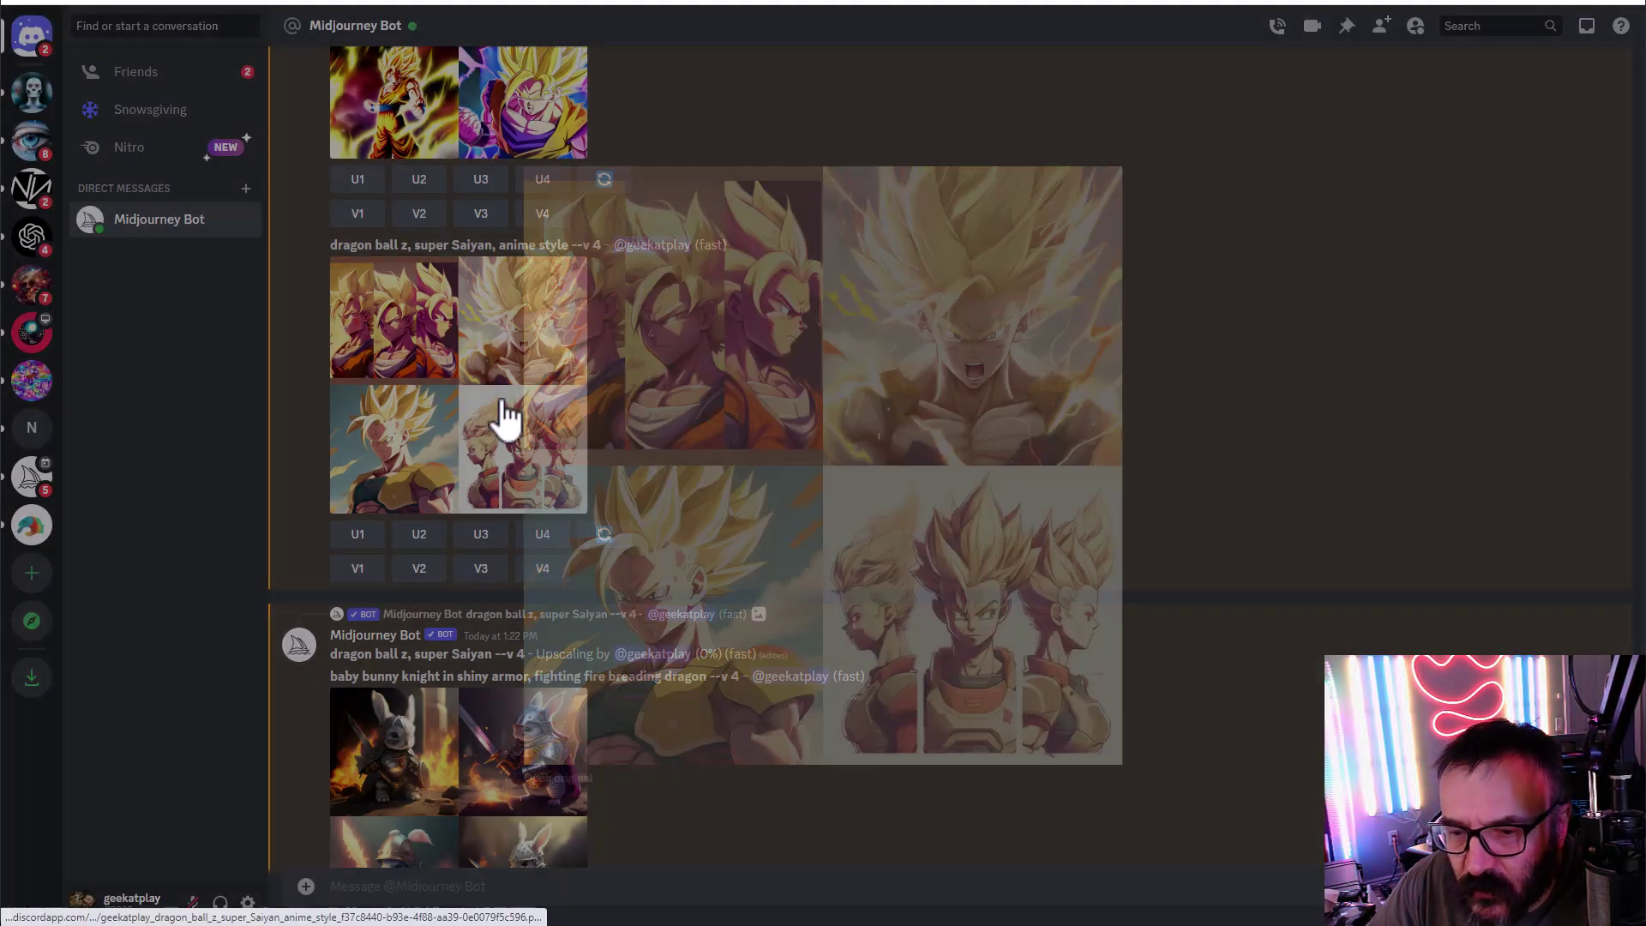
left_click(1191, 476)
Step: Inspect the Dragon Ball v4 and niji grids up close, then scroll to the upscaled super Saiyan image
scroll(590, 486, "up", 6)
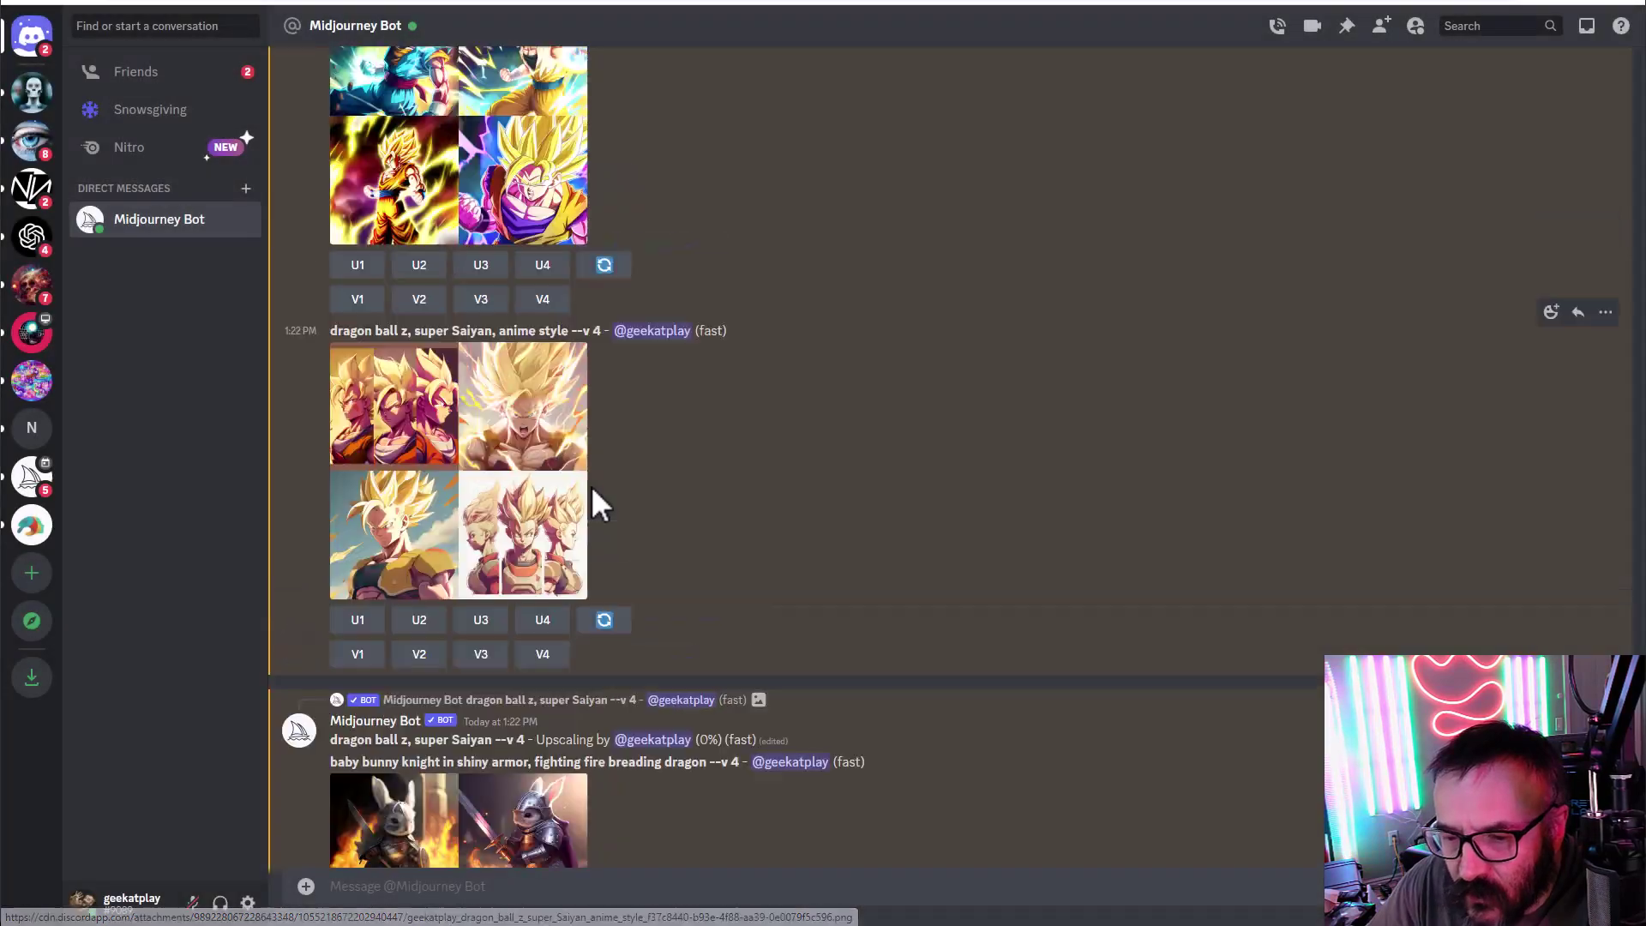
scroll(601, 510, "up", 4)
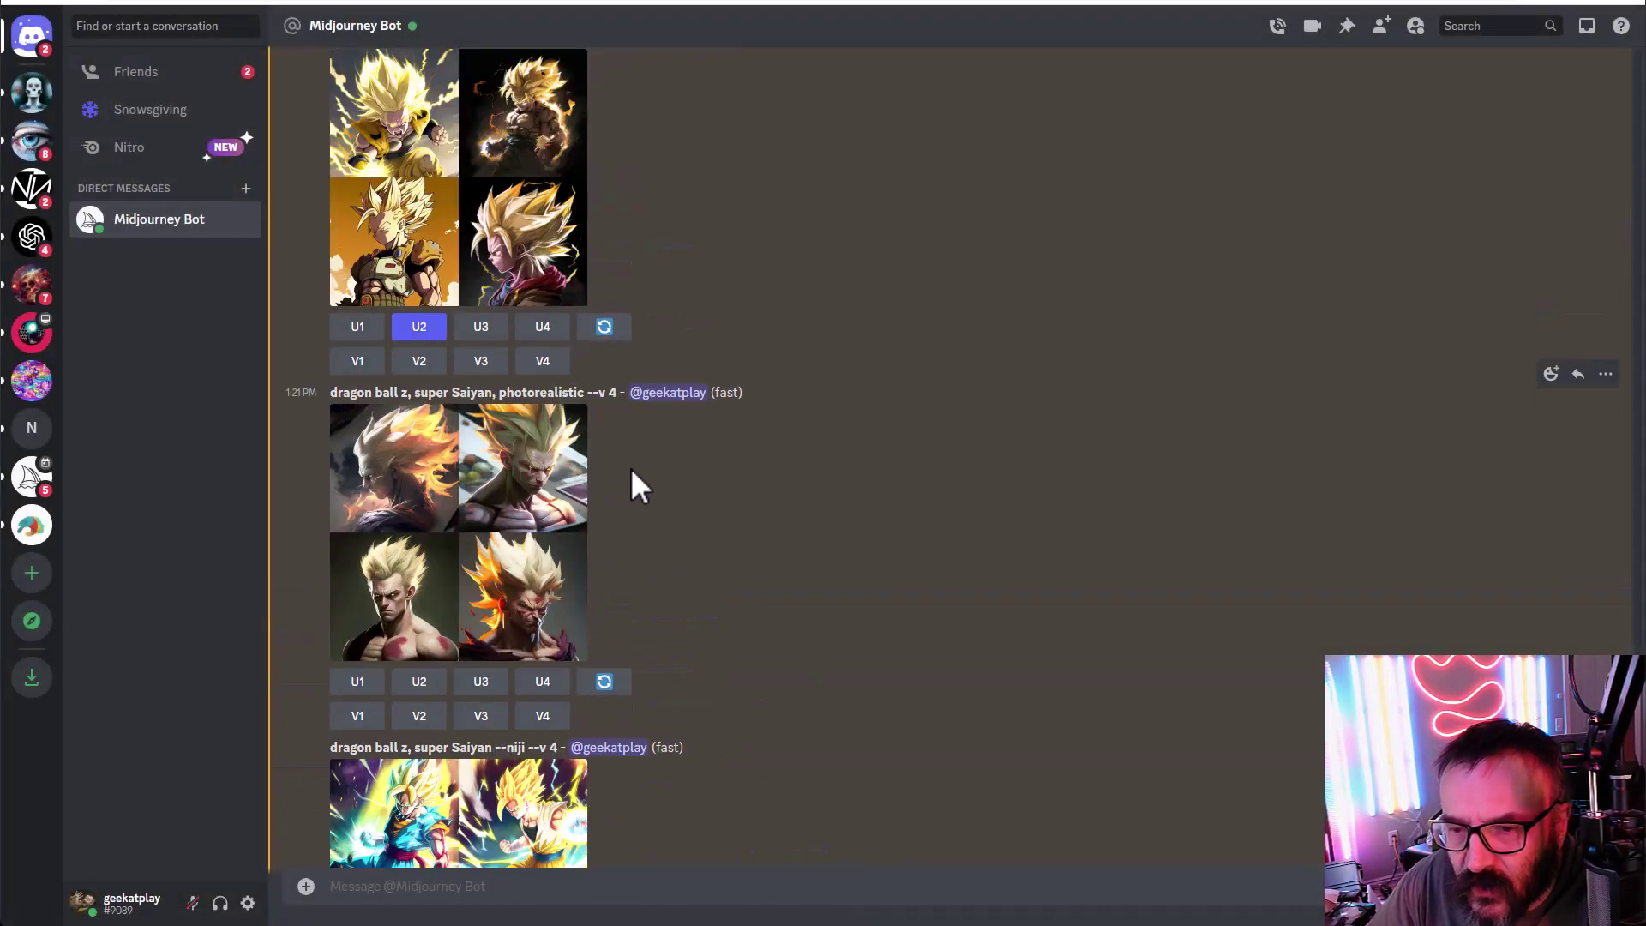
left_click(505, 222)
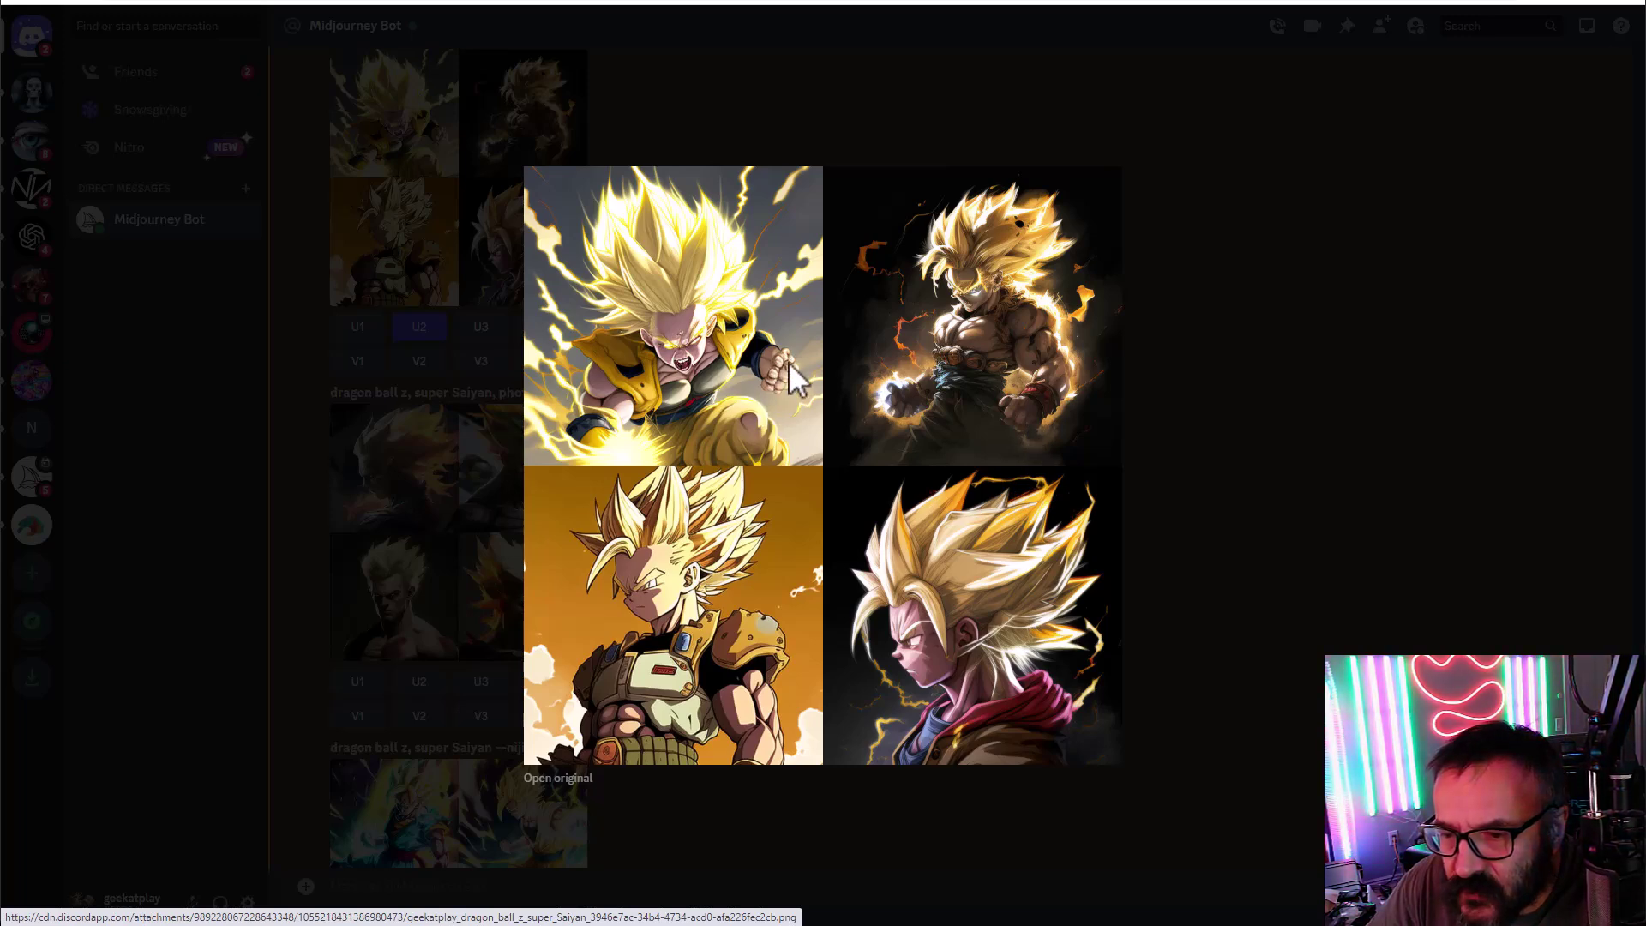
left_click(1185, 540)
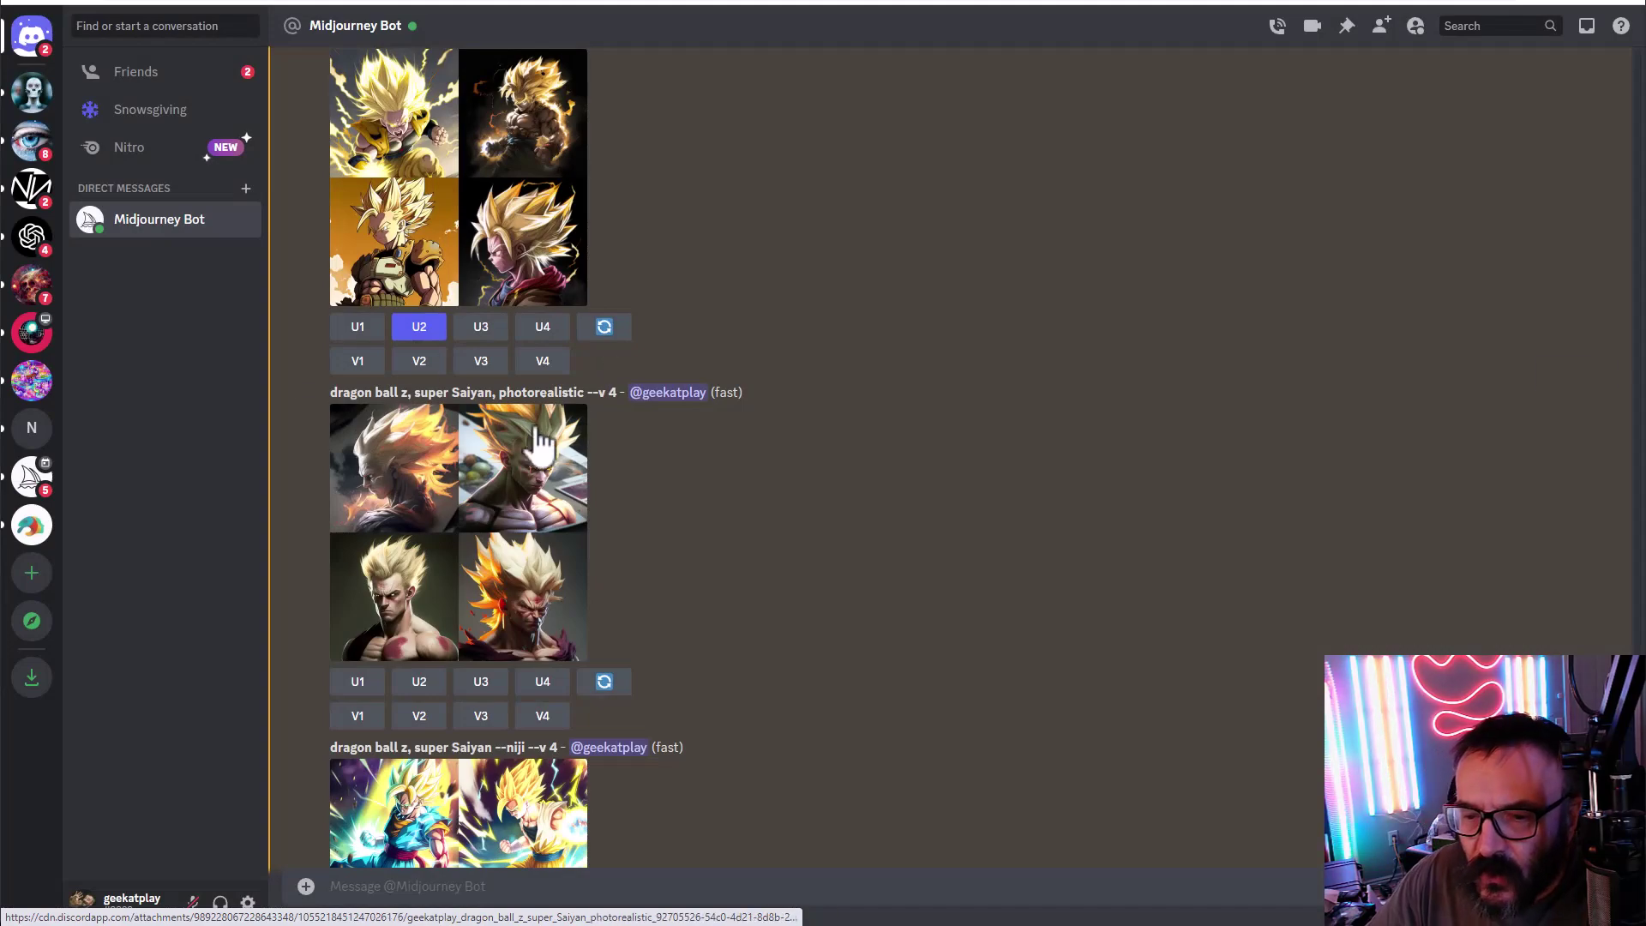
scroll(526, 476, "down", 4)
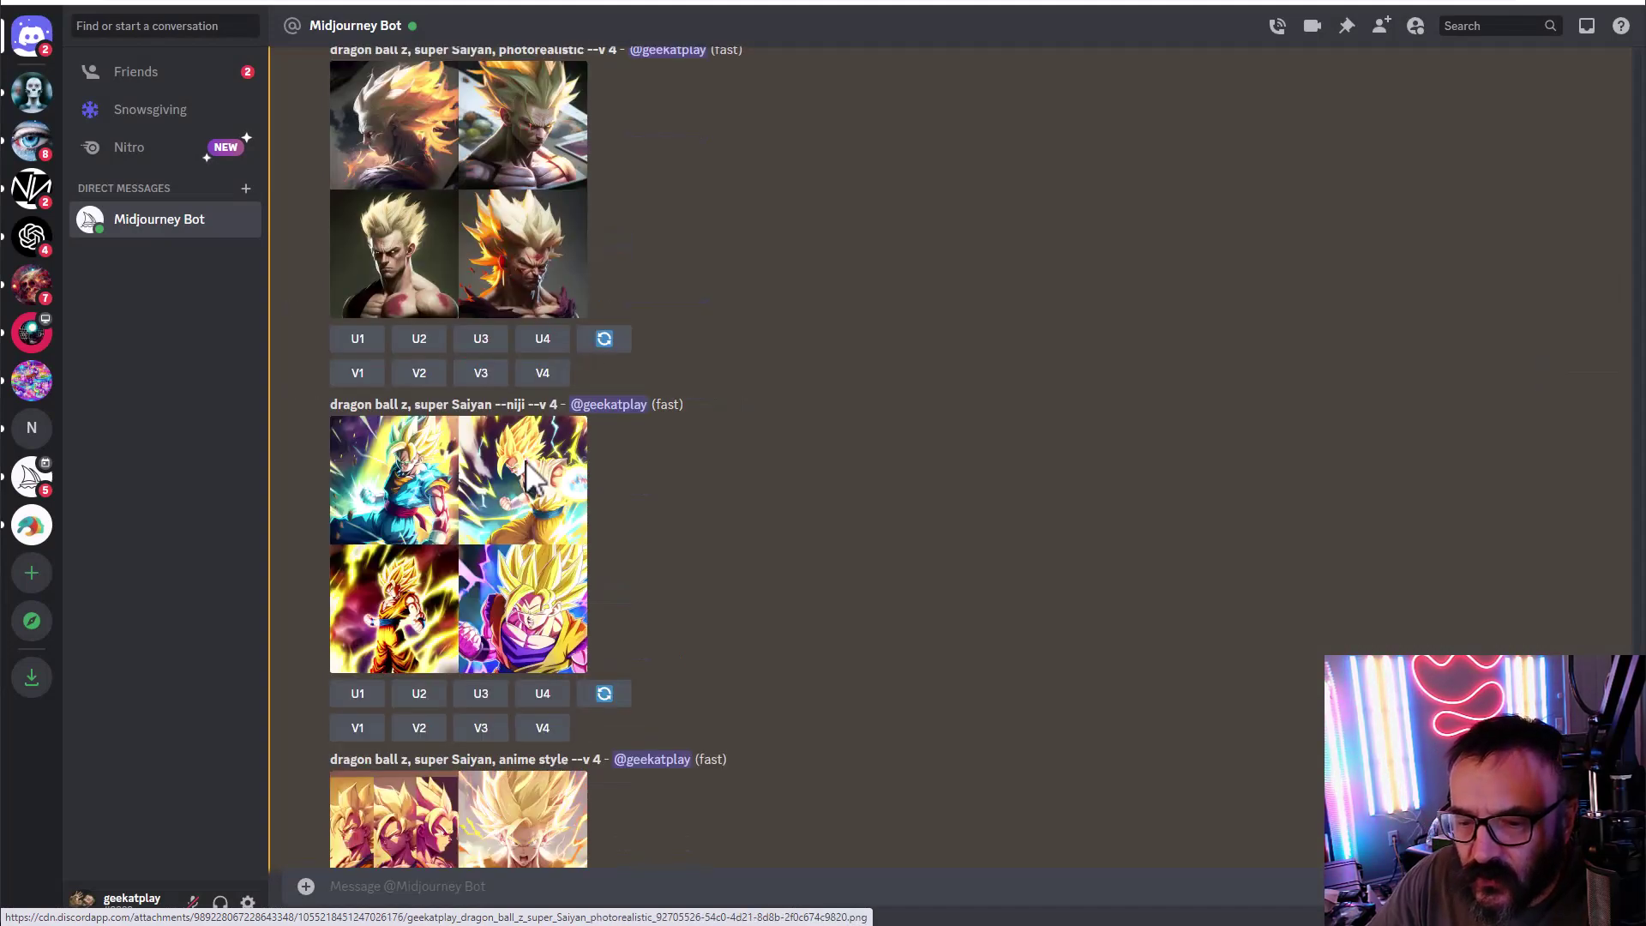
left_click(486, 509)
left_click(1250, 522)
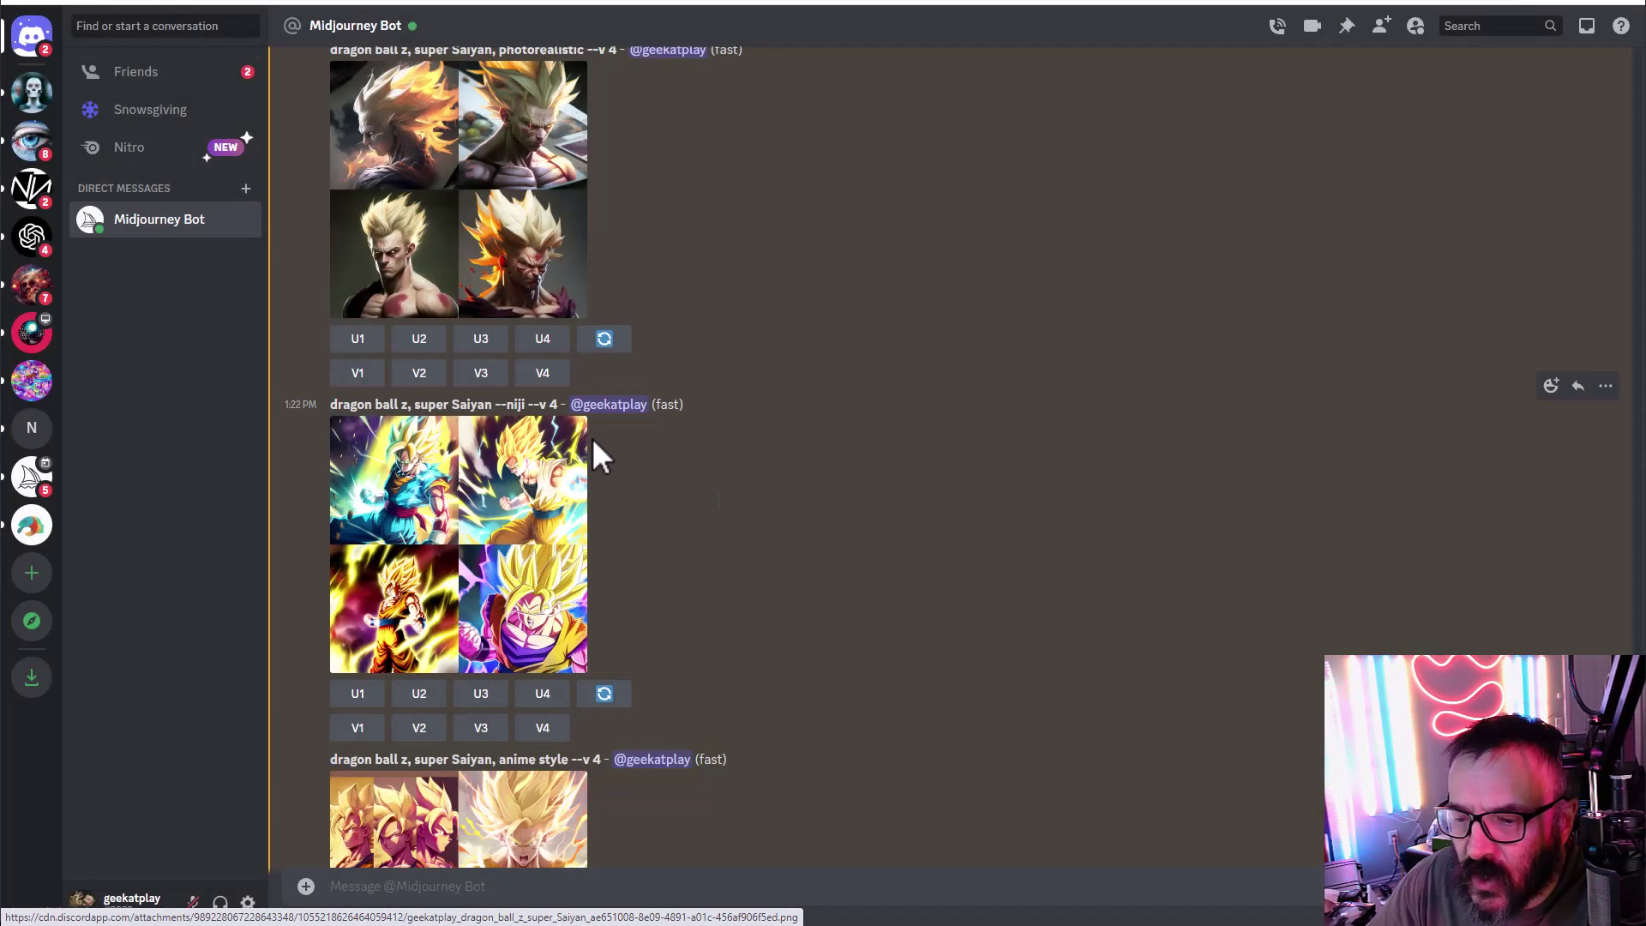
scroll(595, 440, "down", 3)
scroll(595, 441, "down", 7)
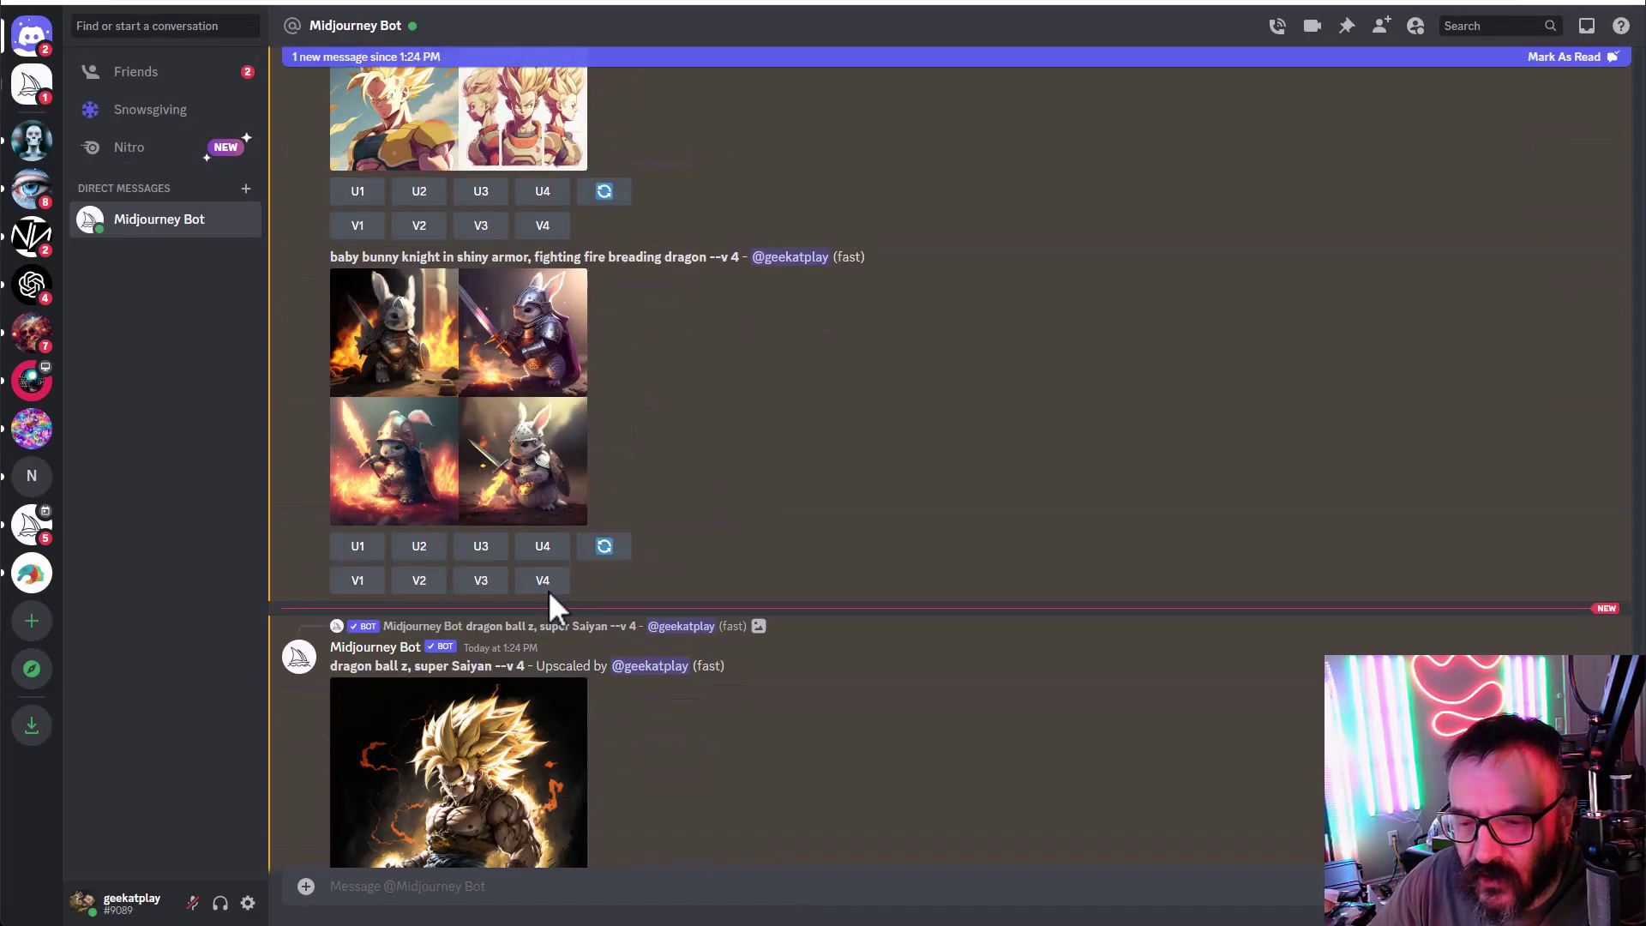
scroll(635, 448, "up", 1)
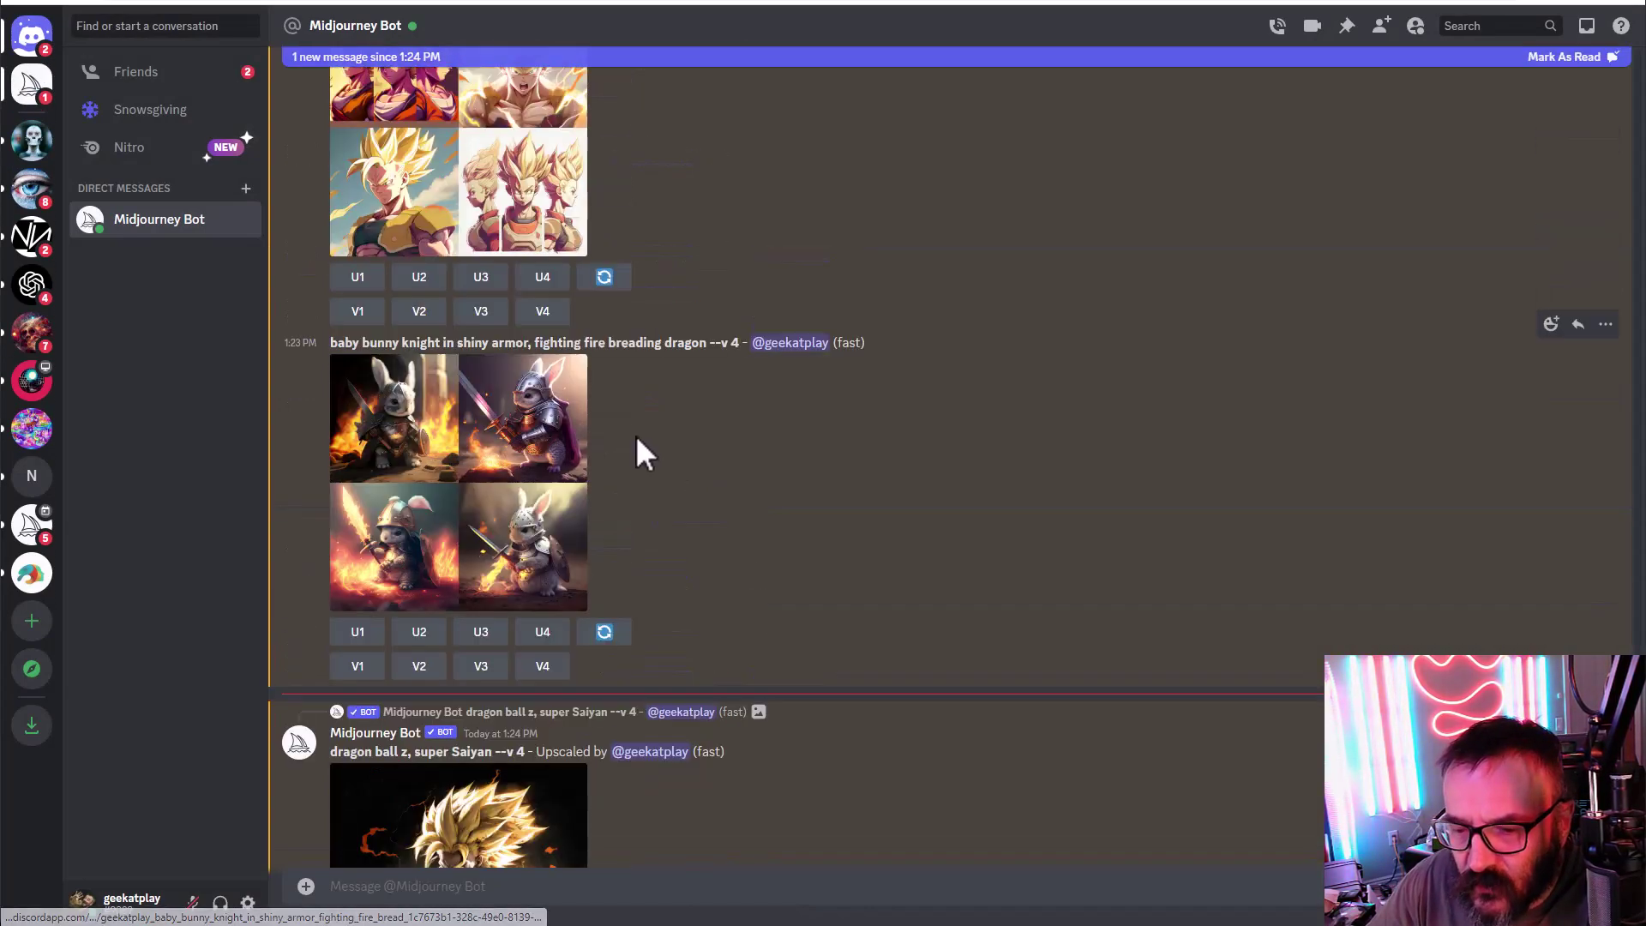
left_click(448, 489)
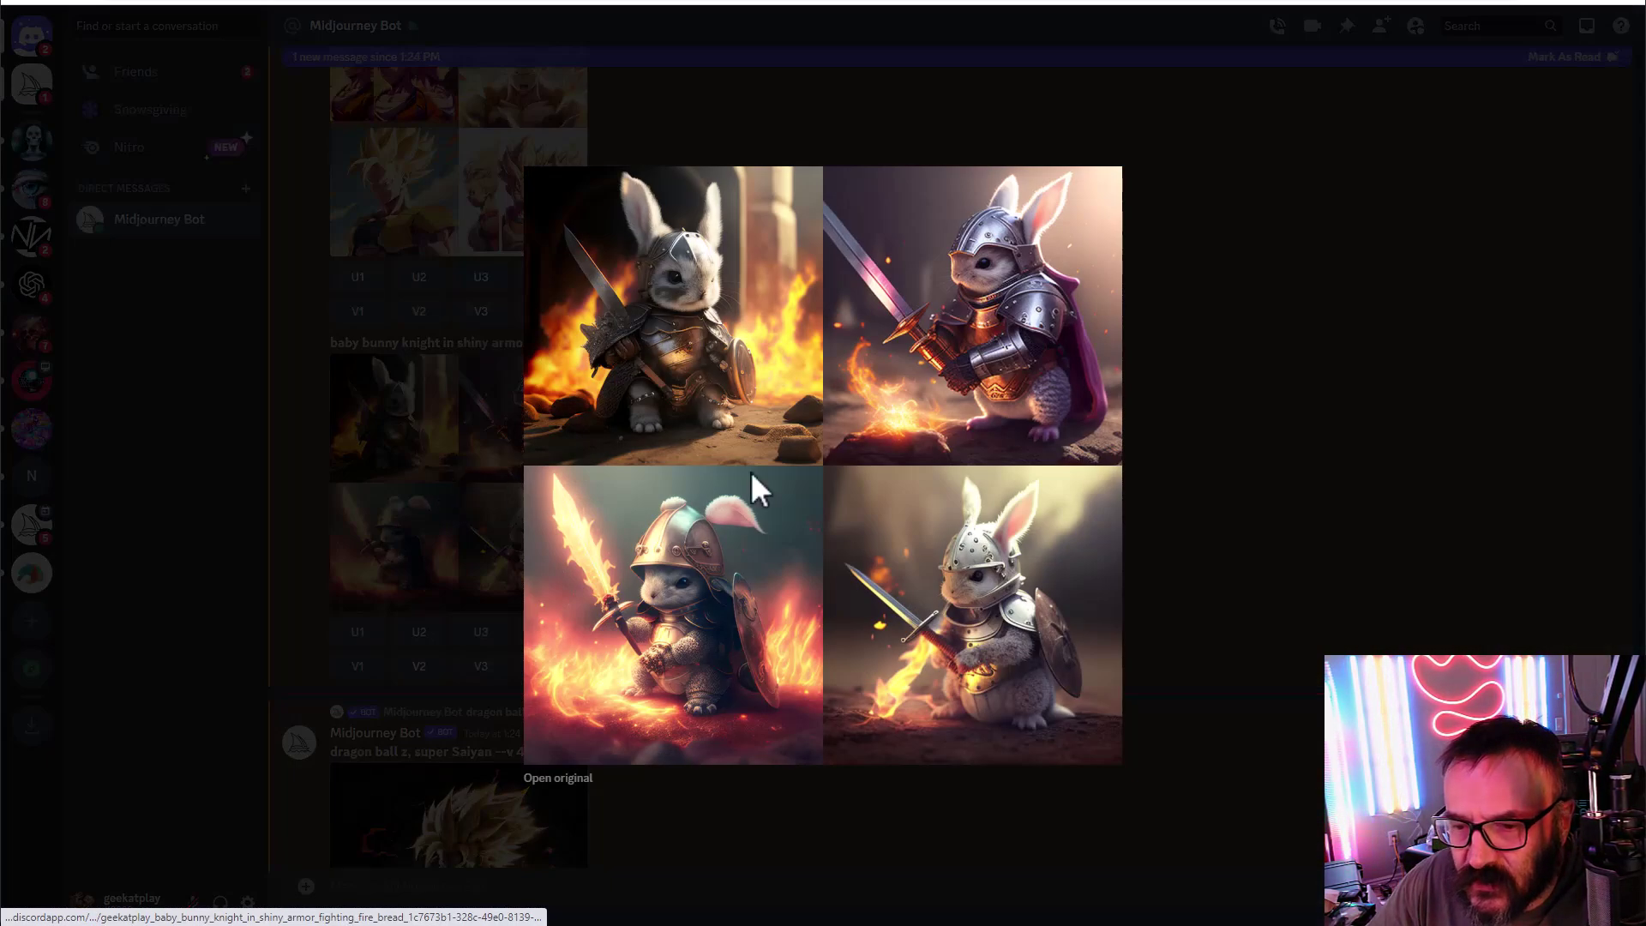
left_click(1238, 453)
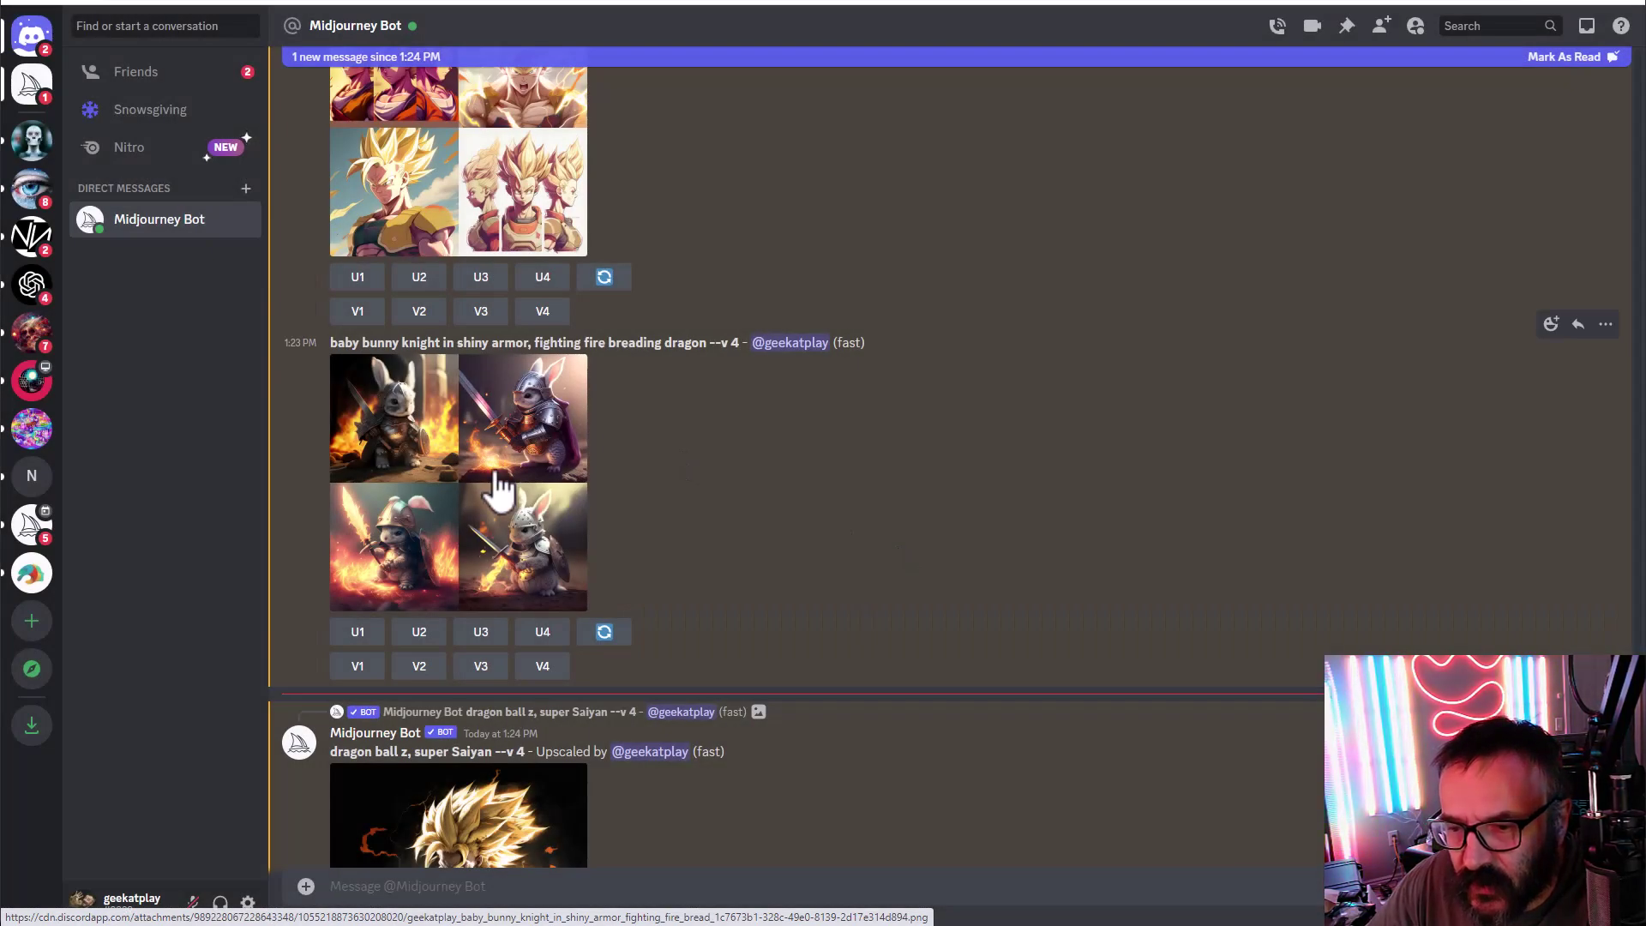
left_click(499, 490)
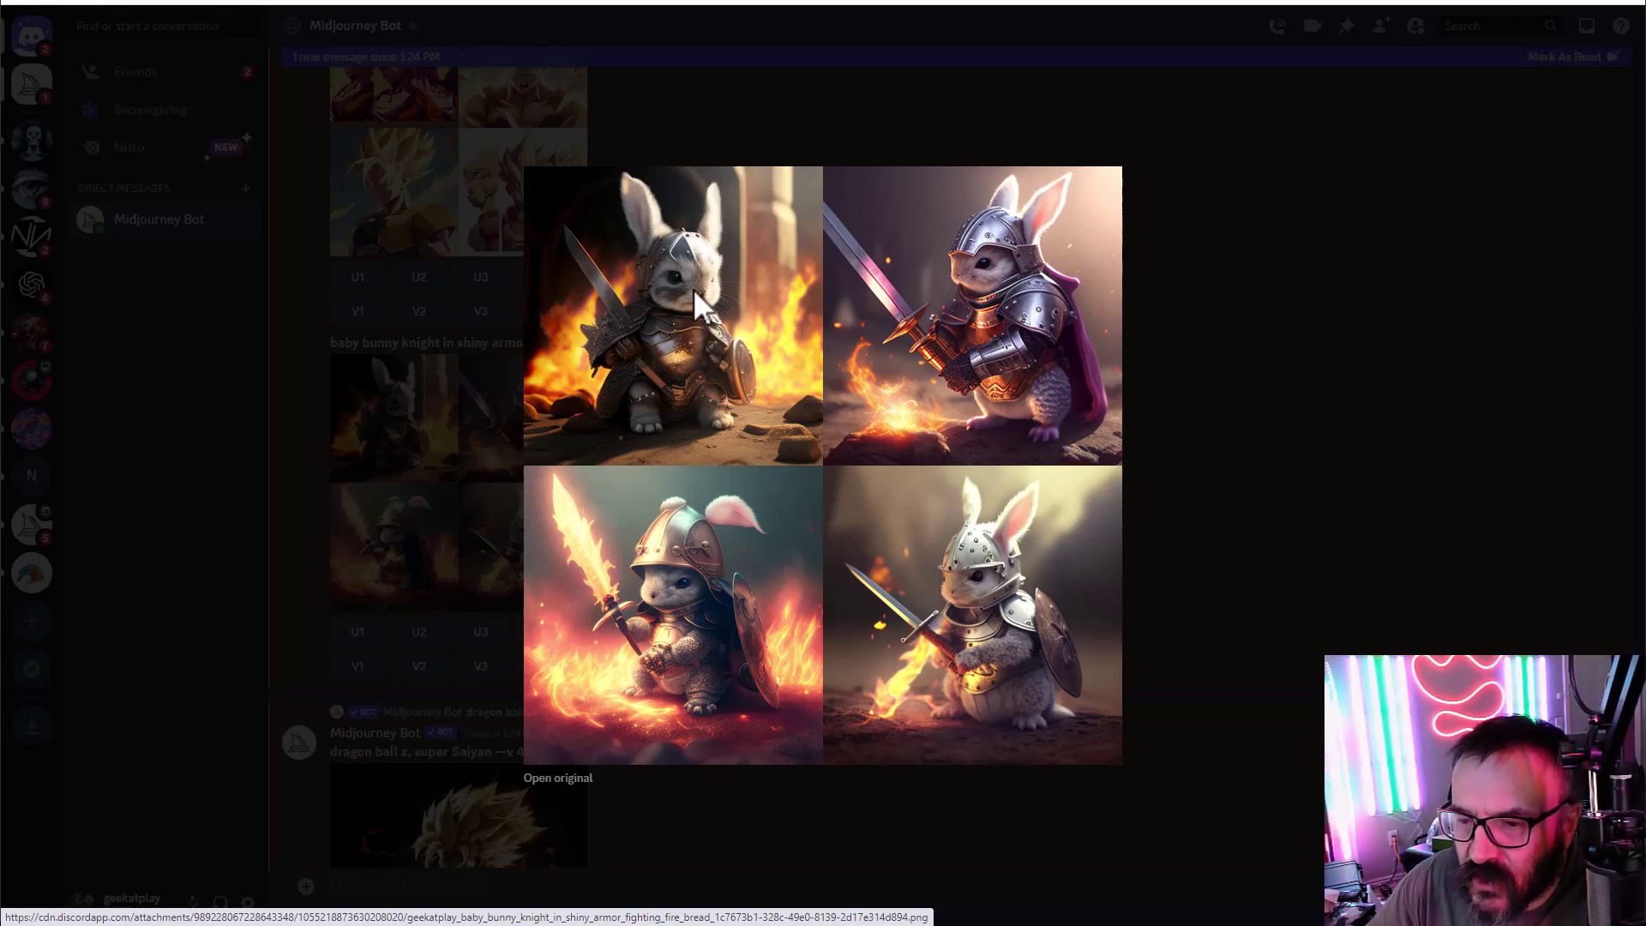
left_click(1275, 547)
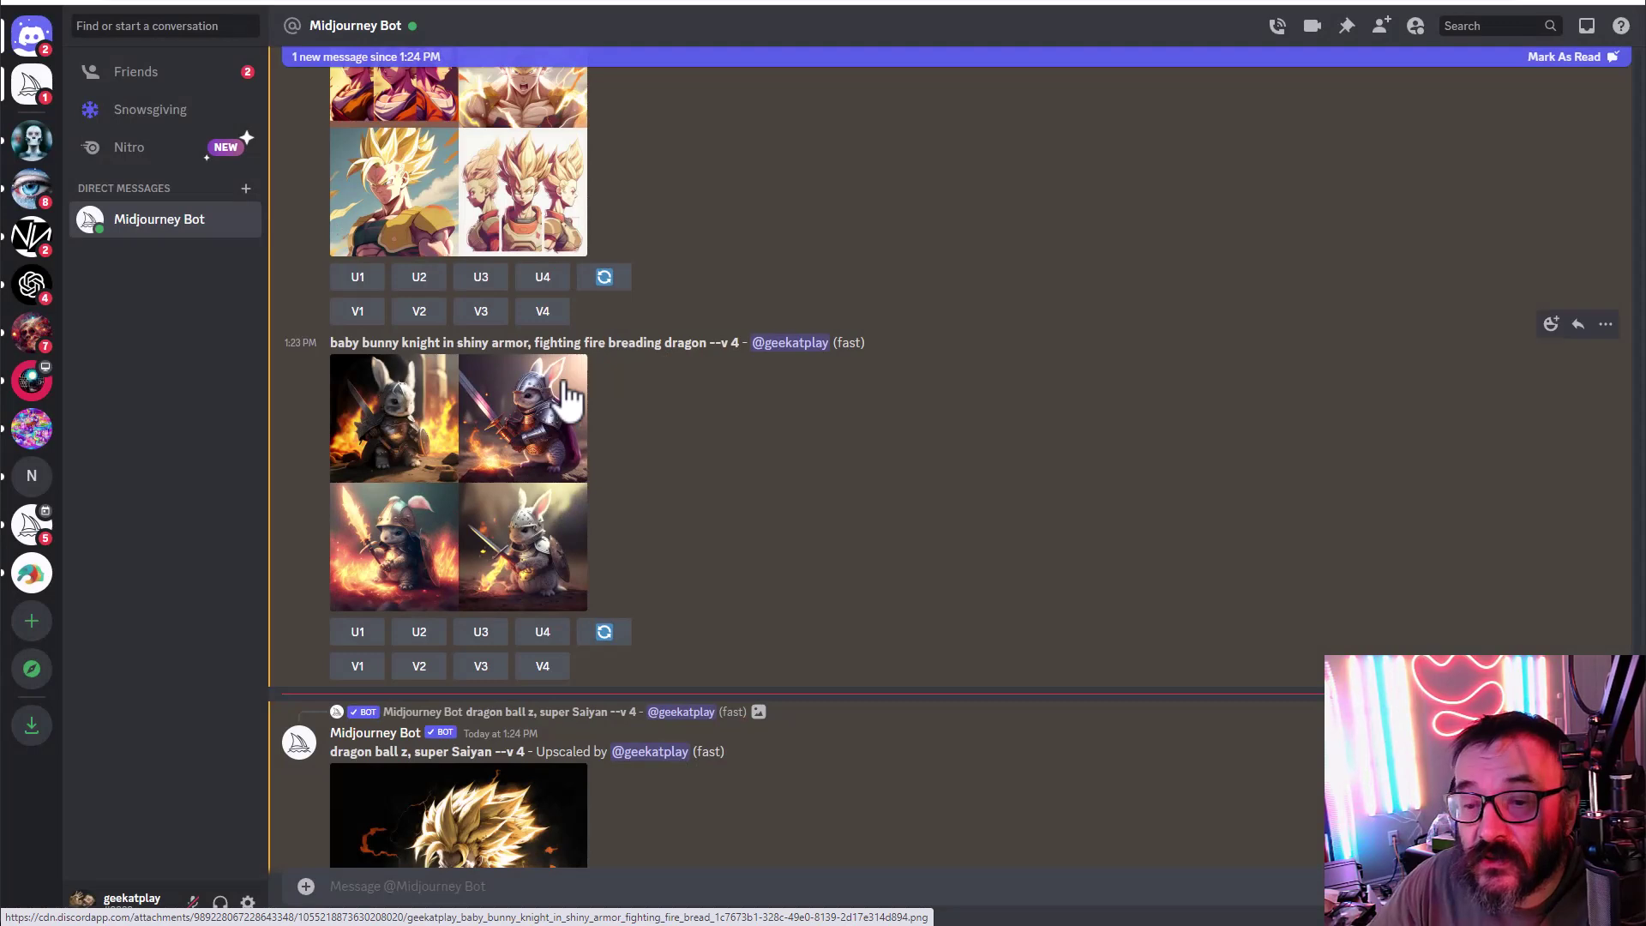
Step: Replace the prompt with 'cyberpunk city, neon lights, wires on the ground, wet ground, large tv, dark, haze, rain', fixing 'wiers'
key("alt+Tab")
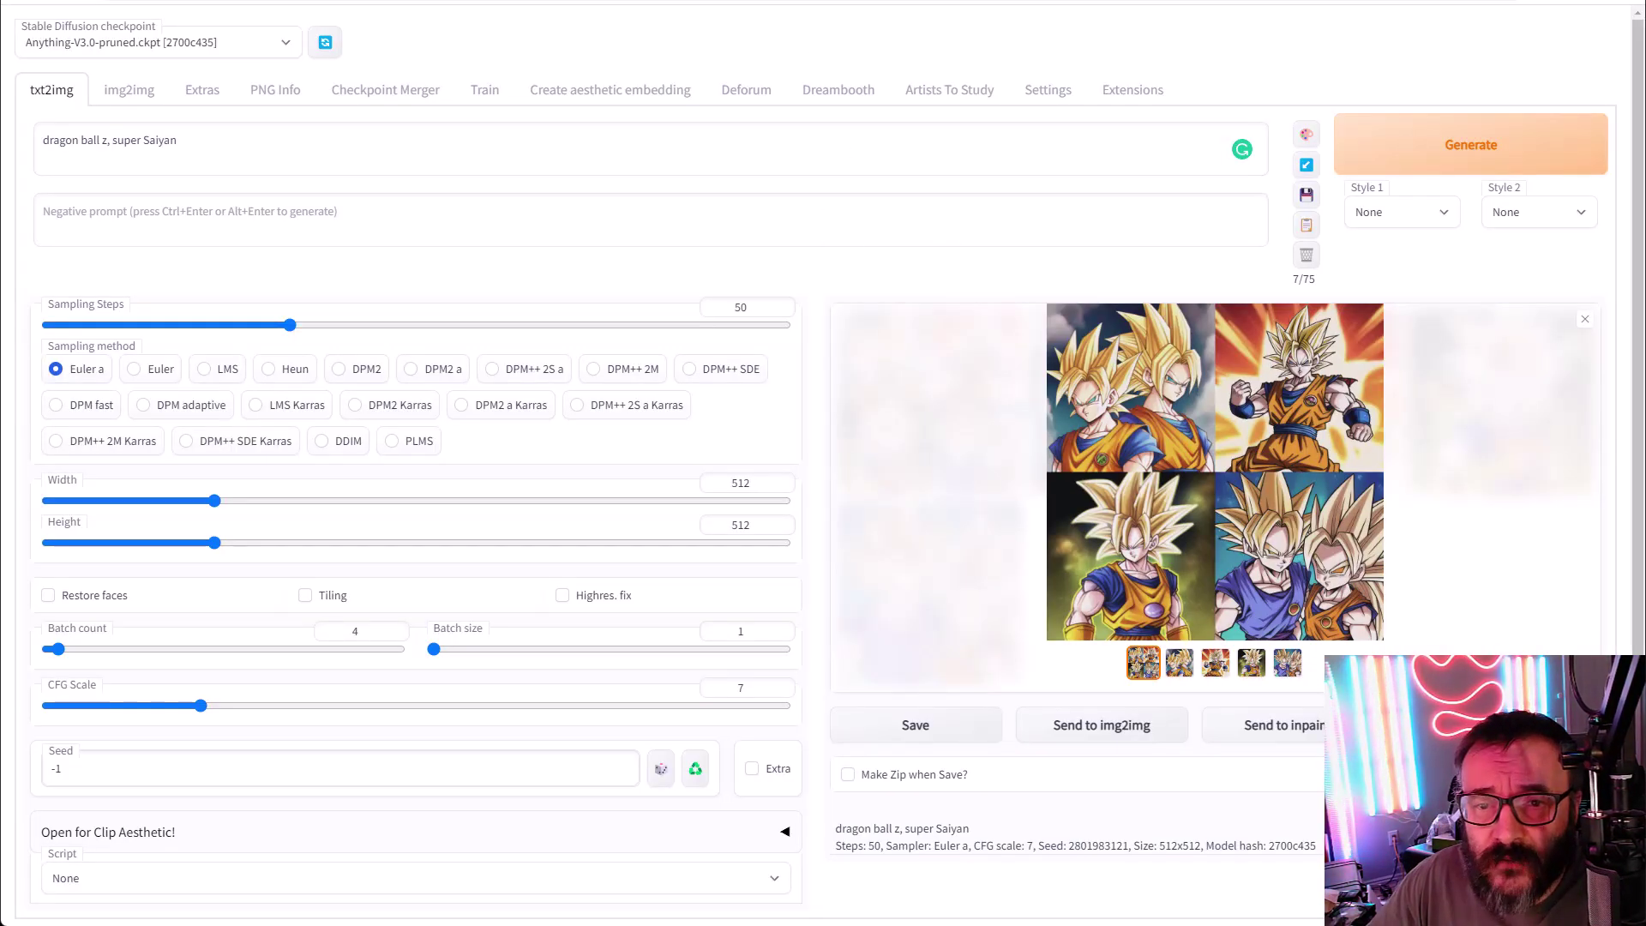
triple_click(312, 154)
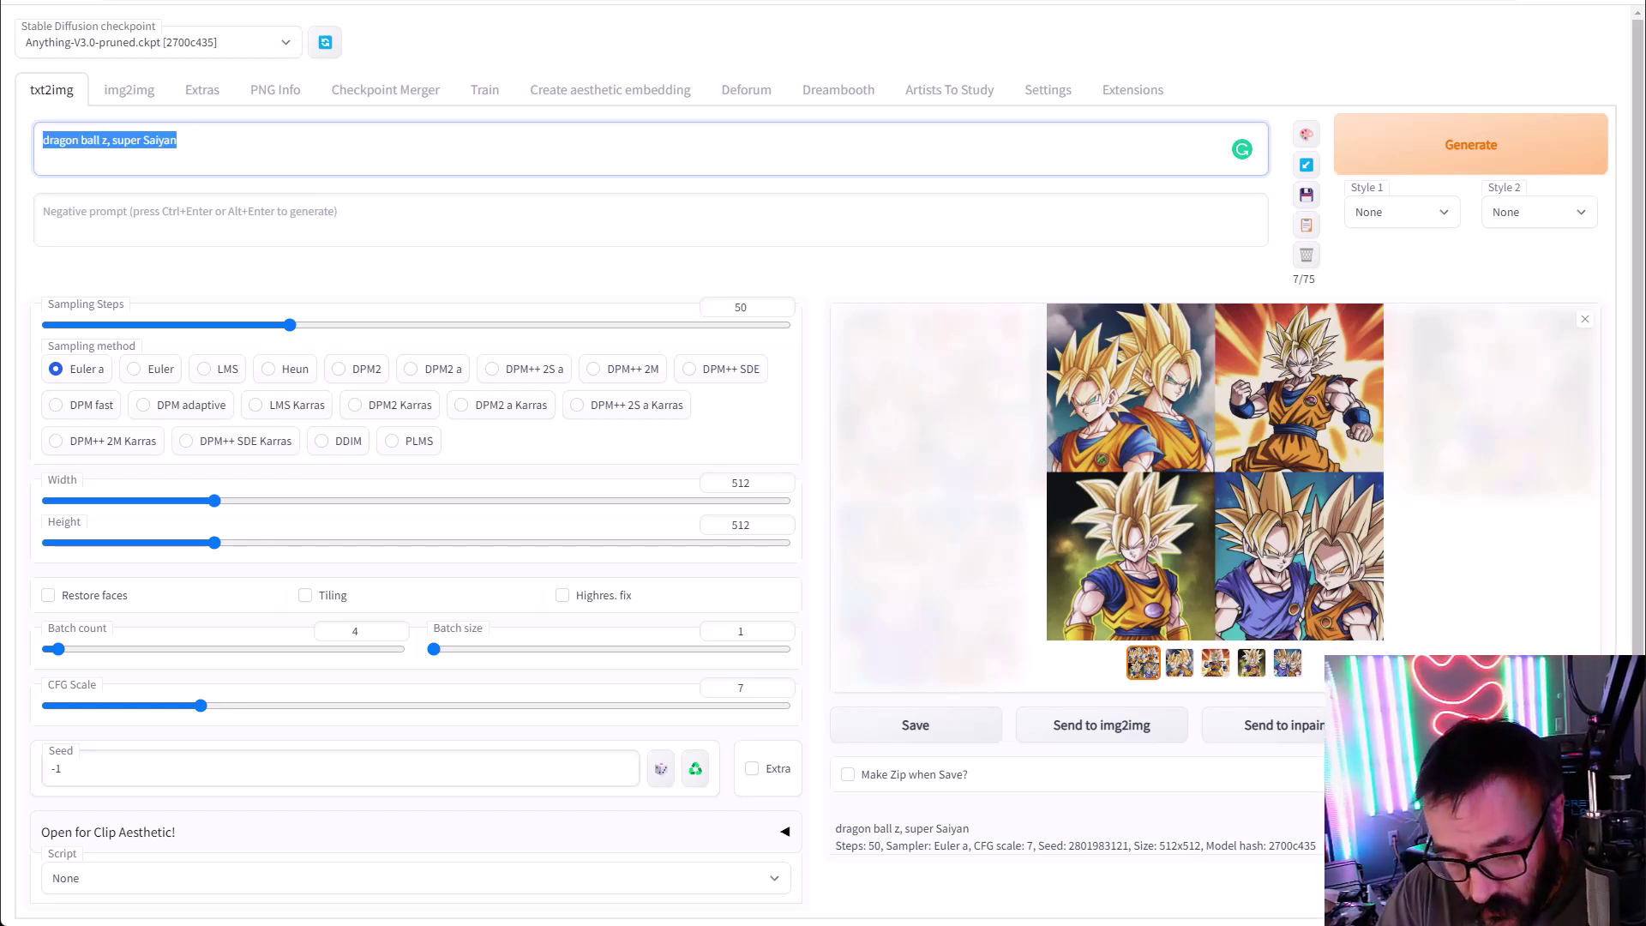
type("cy")
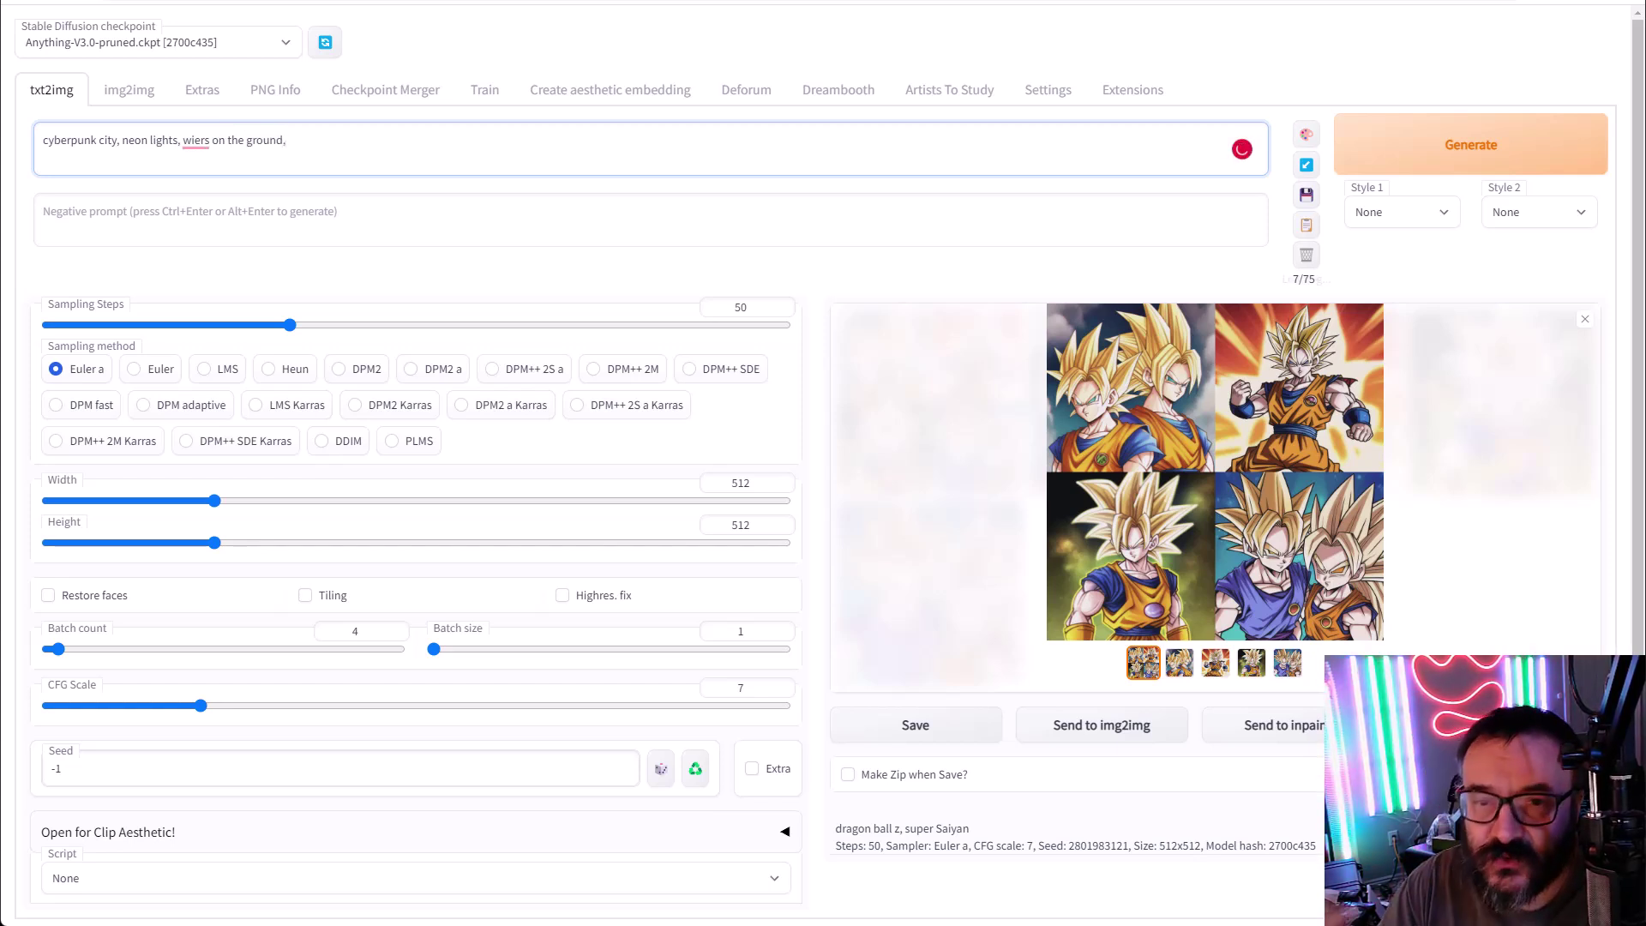
right_click(191, 144)
left_click(209, 167)
left_click(316, 148)
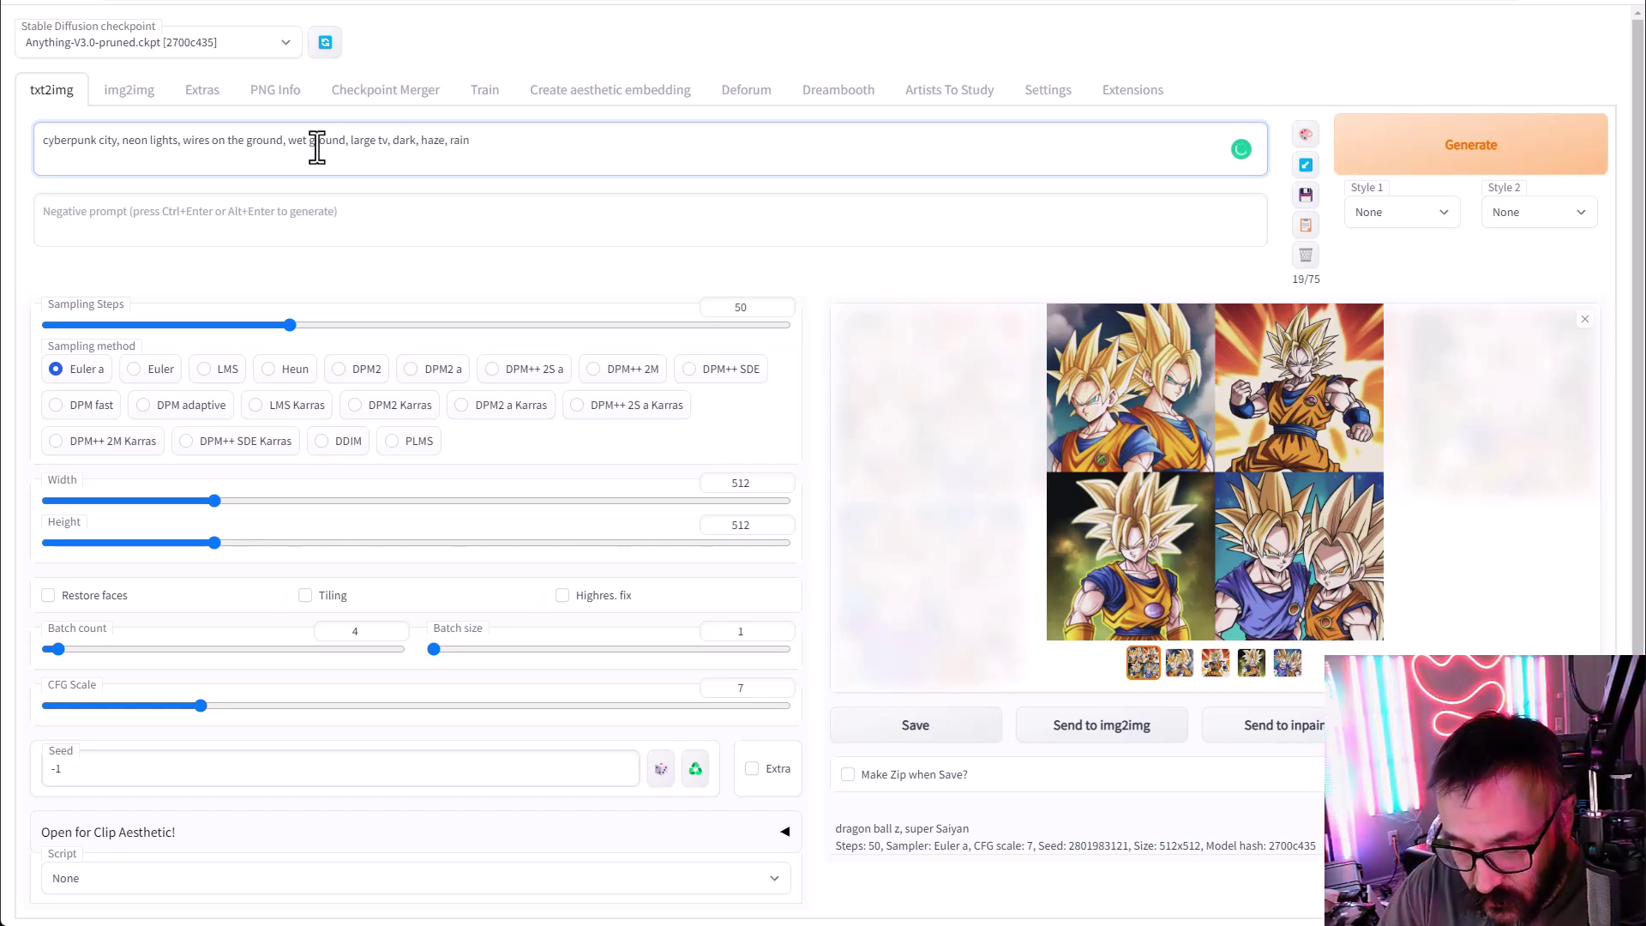
Step: Prepend 'Cyber girl, in rain coat with umbrela, standing alone on the street, under street light.' to the prompt
left_click(44, 140)
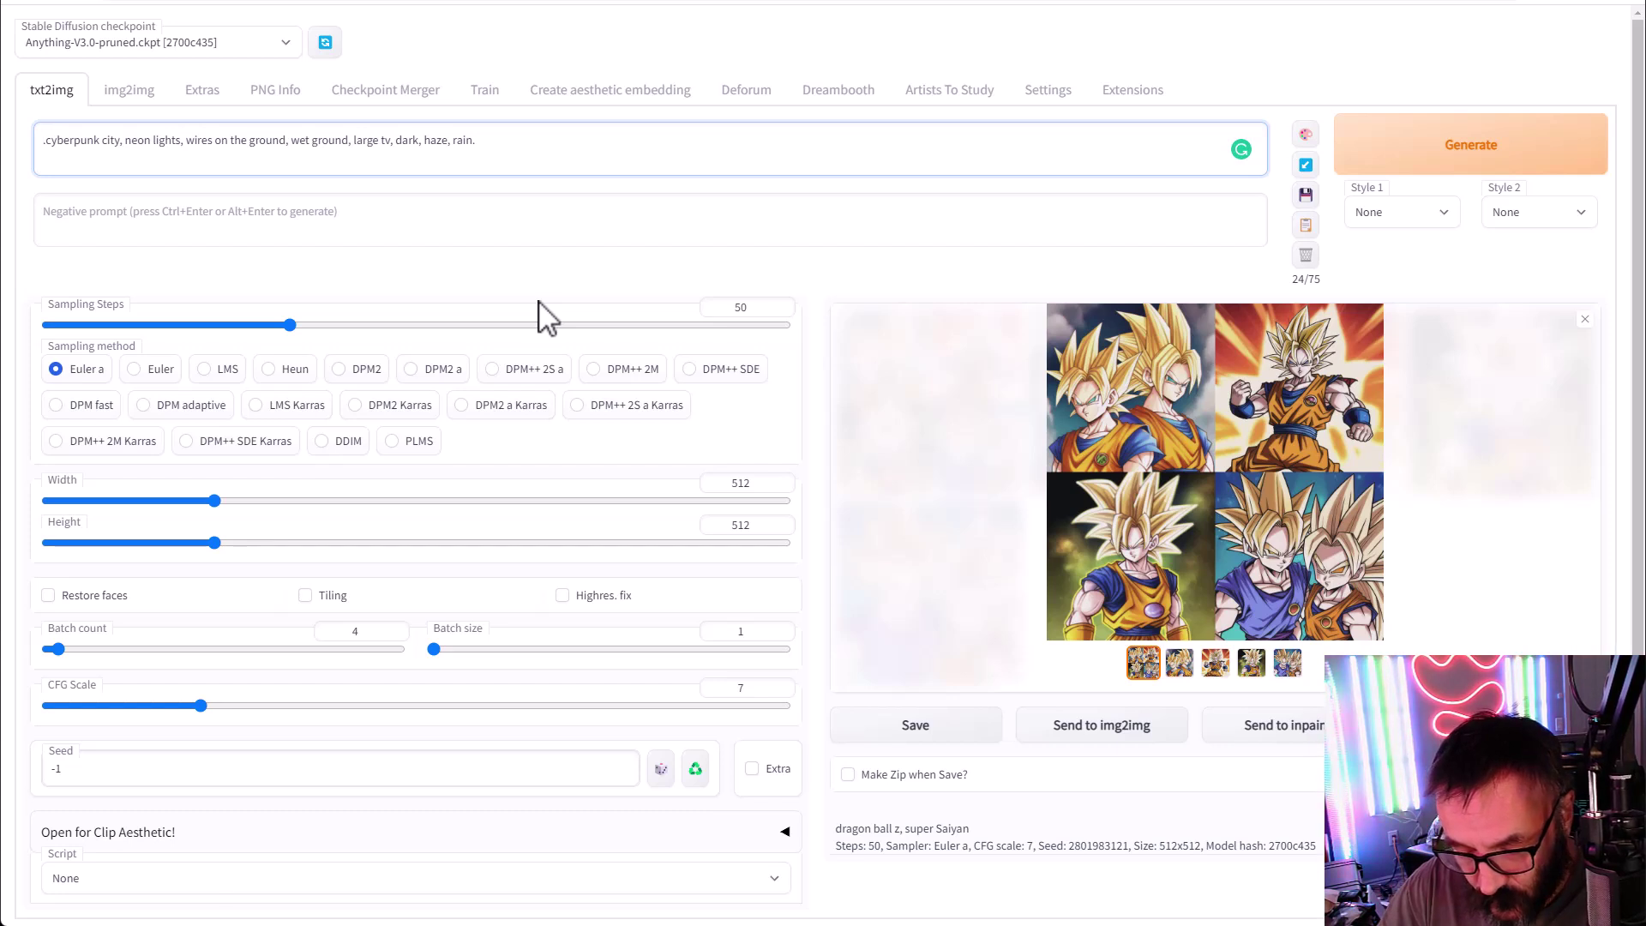
type("Cy")
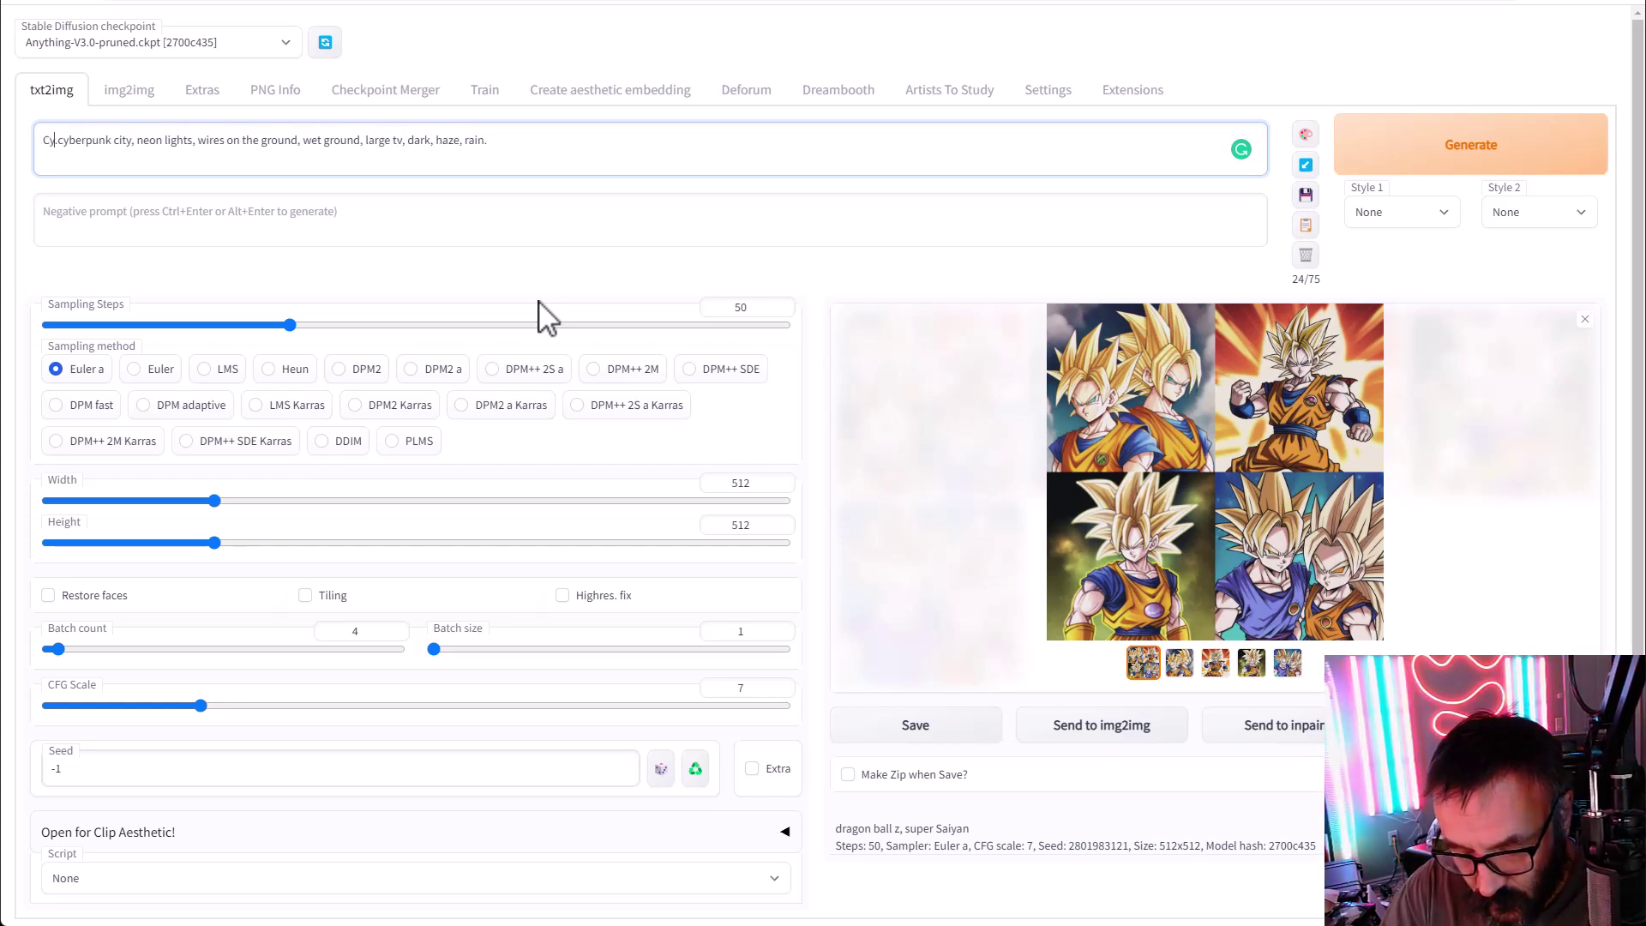
type("ber girl")
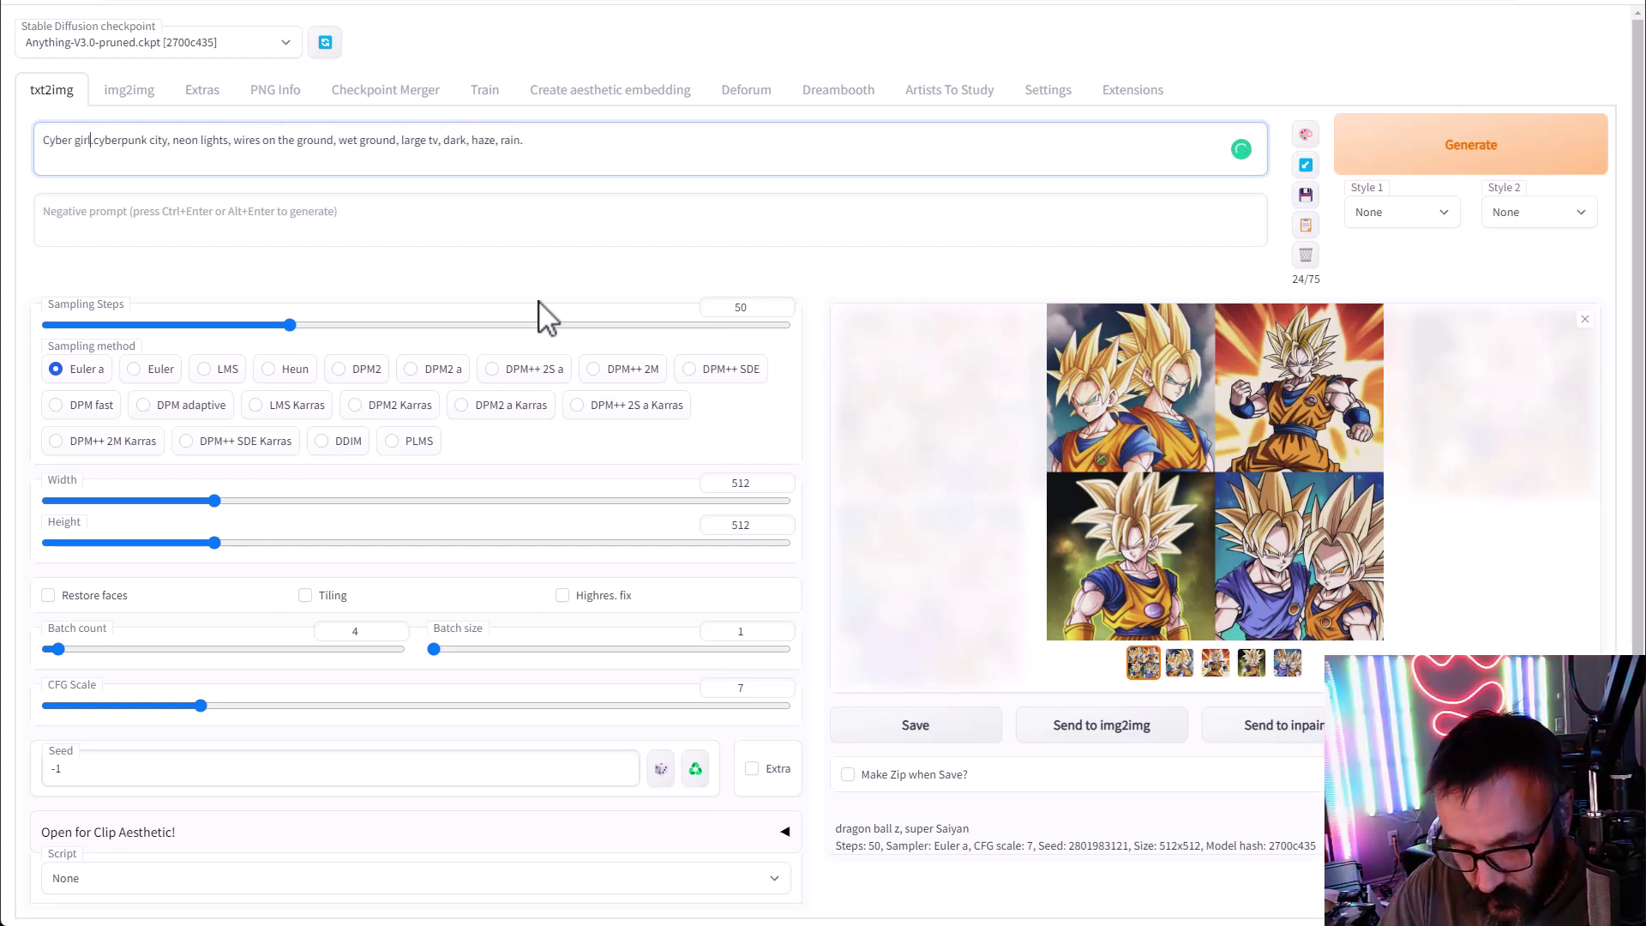
type(", in")
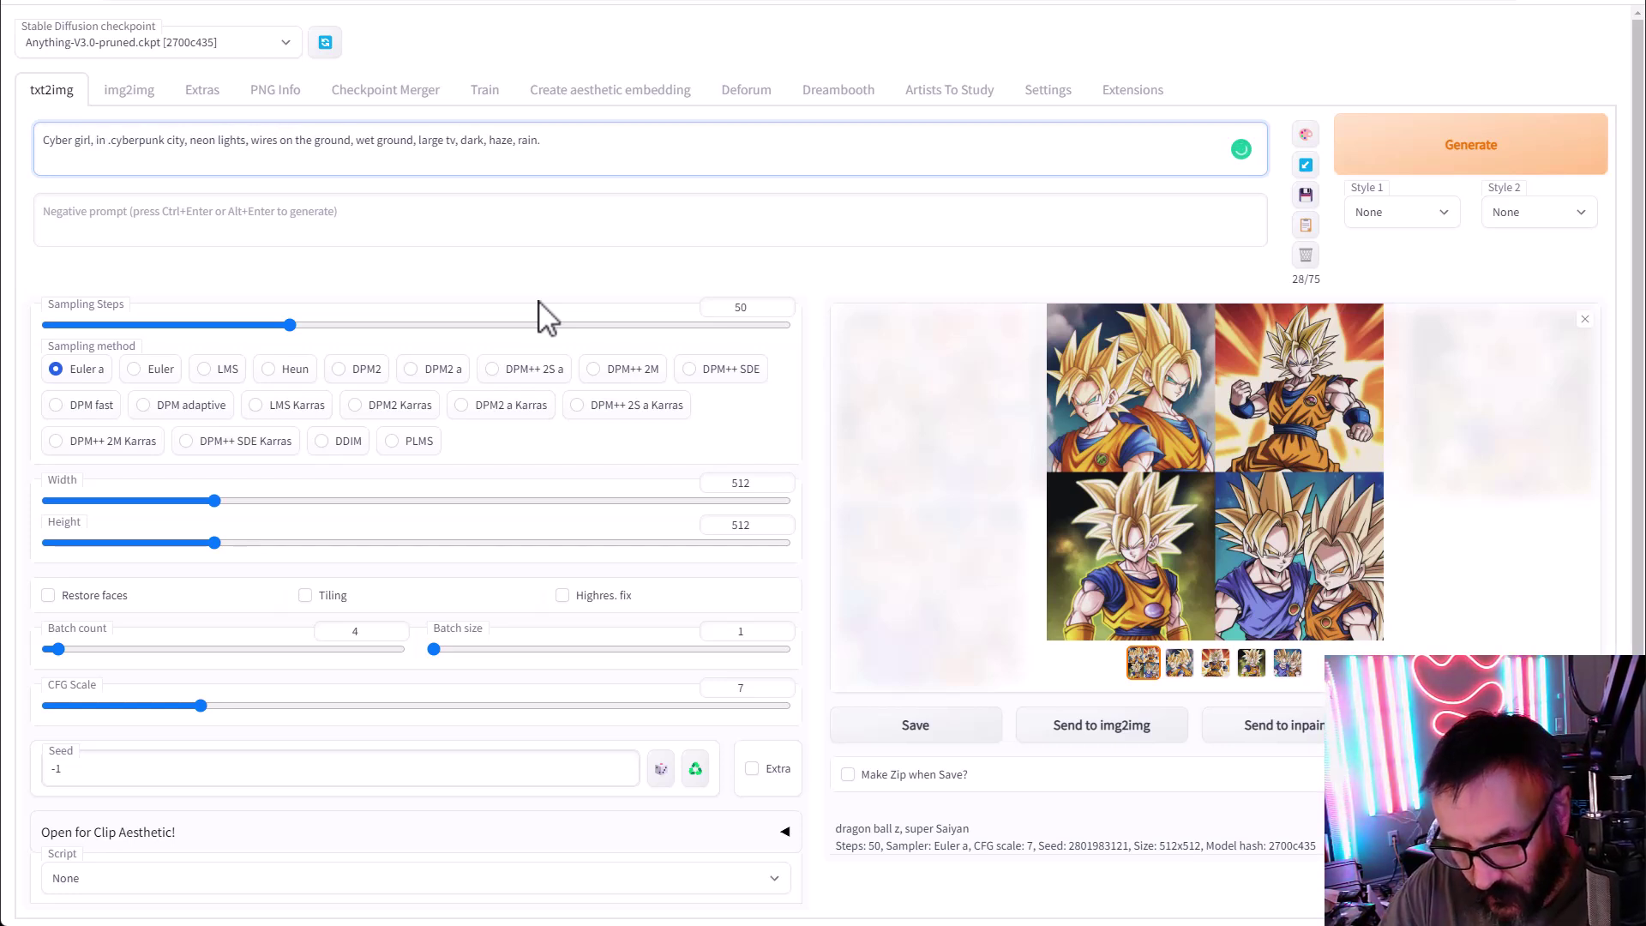
type(" clea")
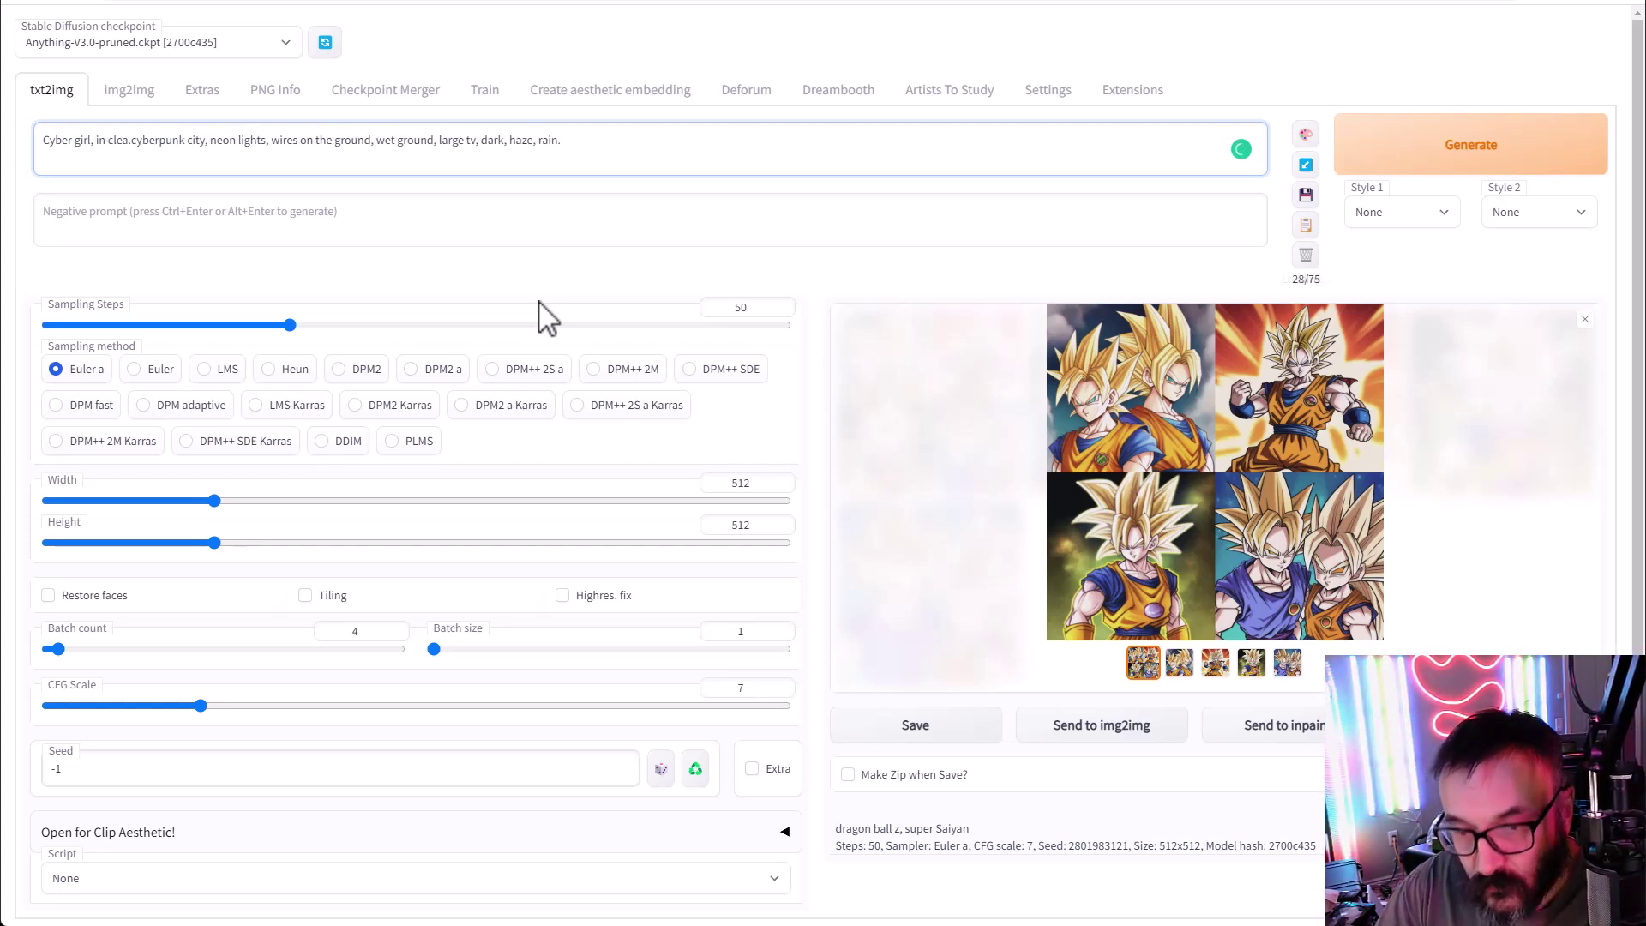
key("BackSpace")
key("BackSpace")
key("BackSpace")
key("BackSpace")
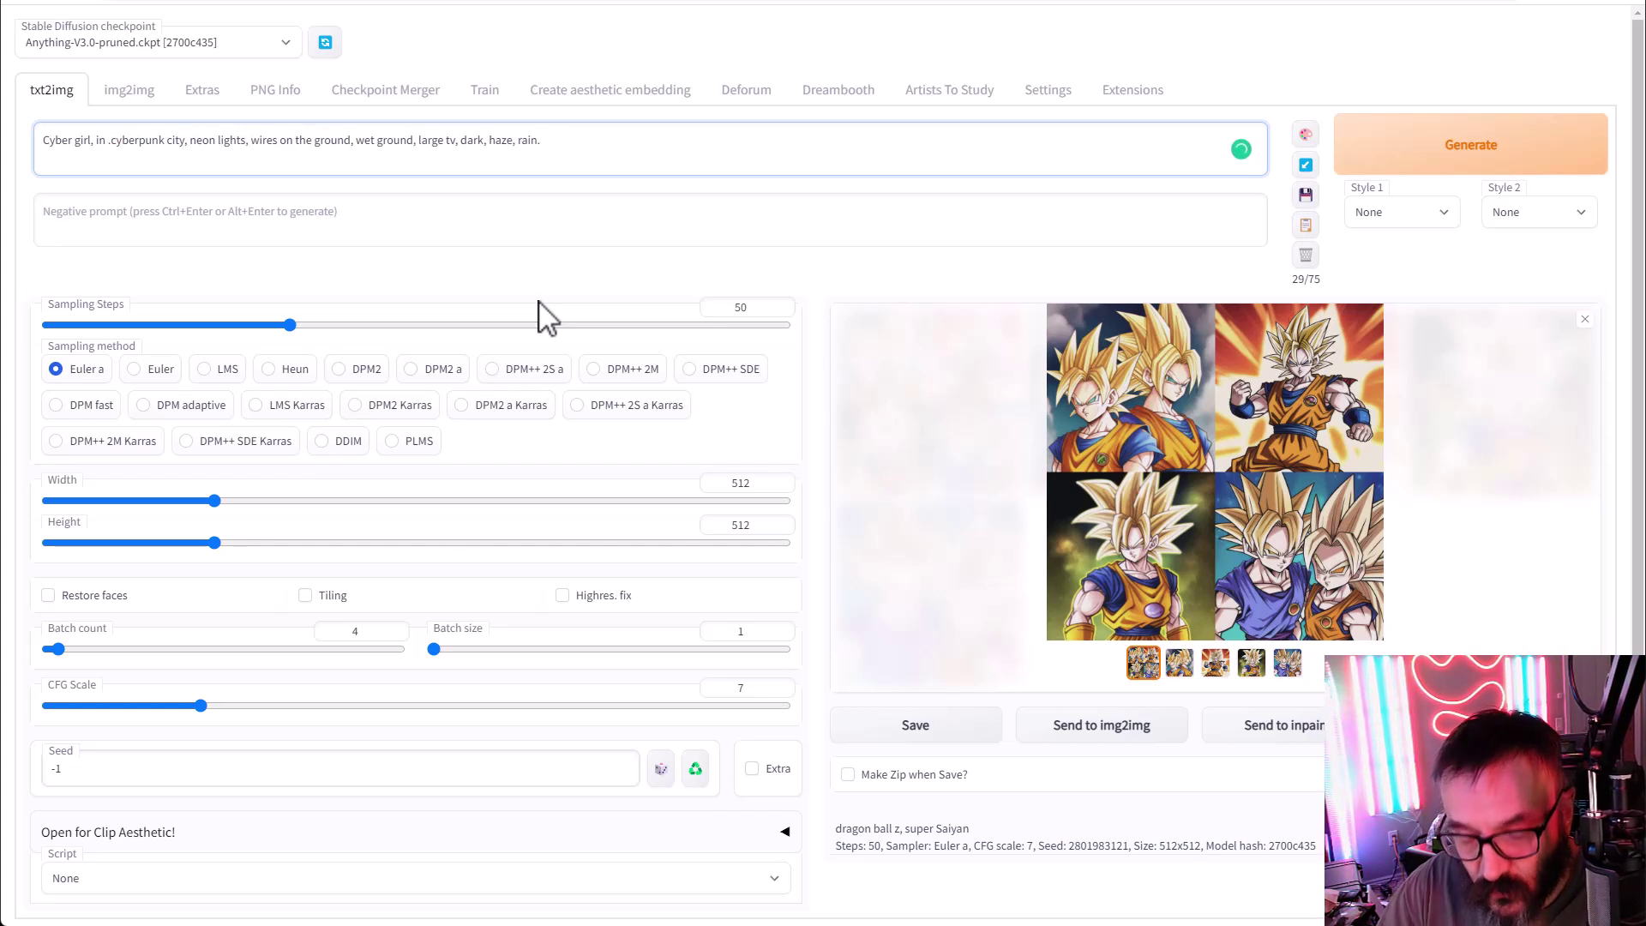
type("rain coat with u")
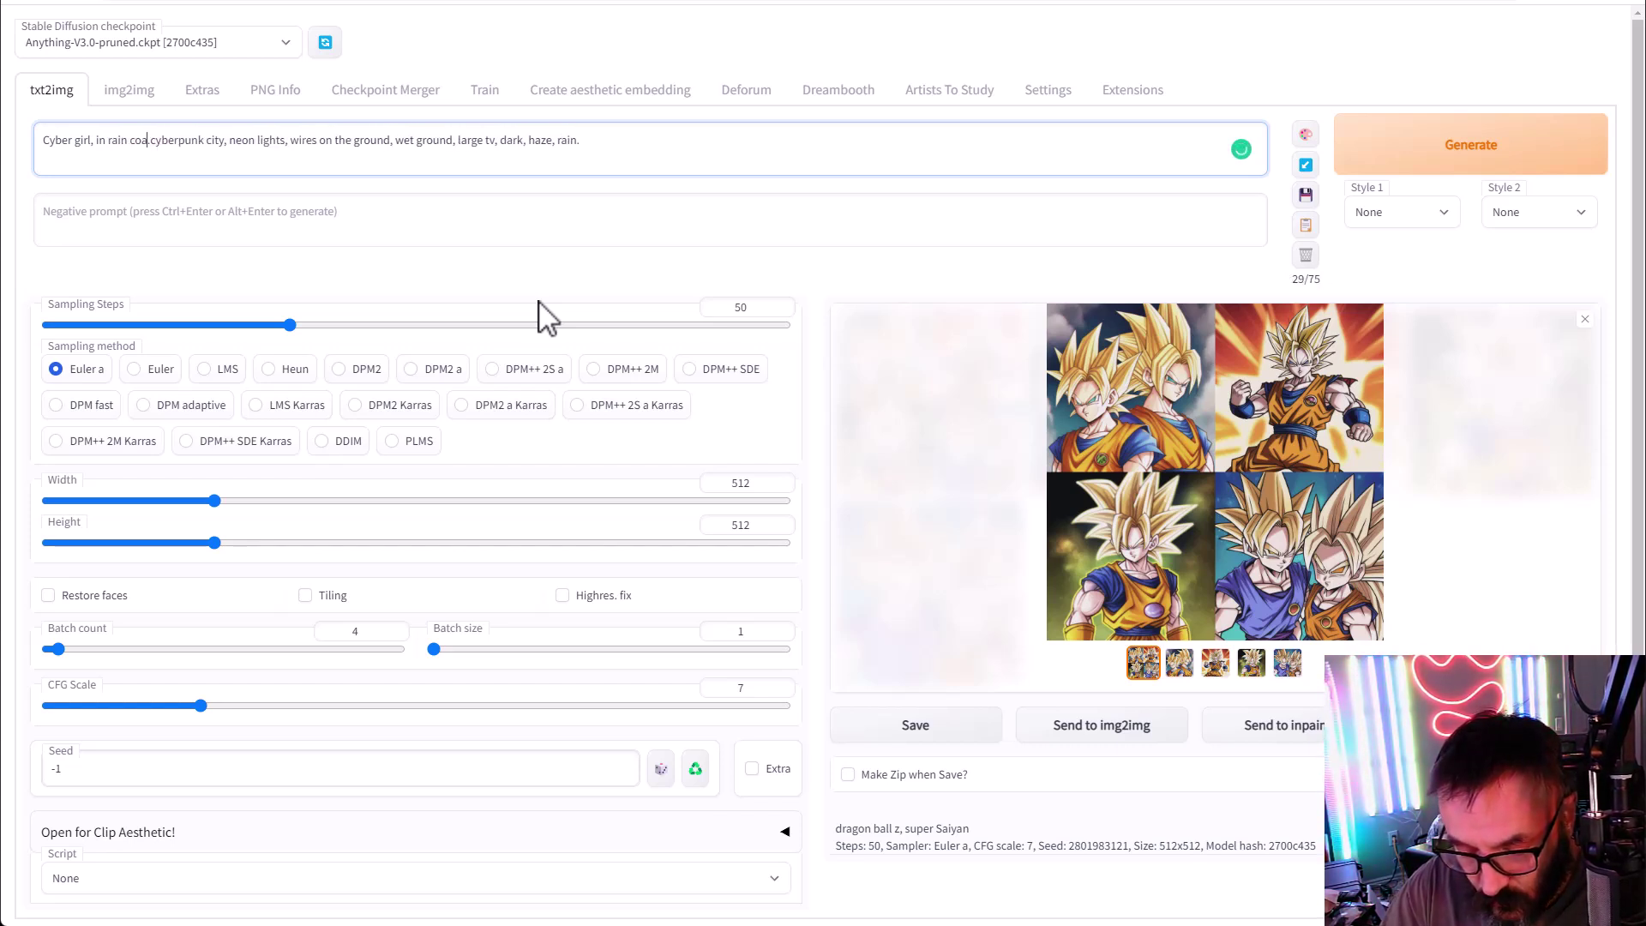
type("m")
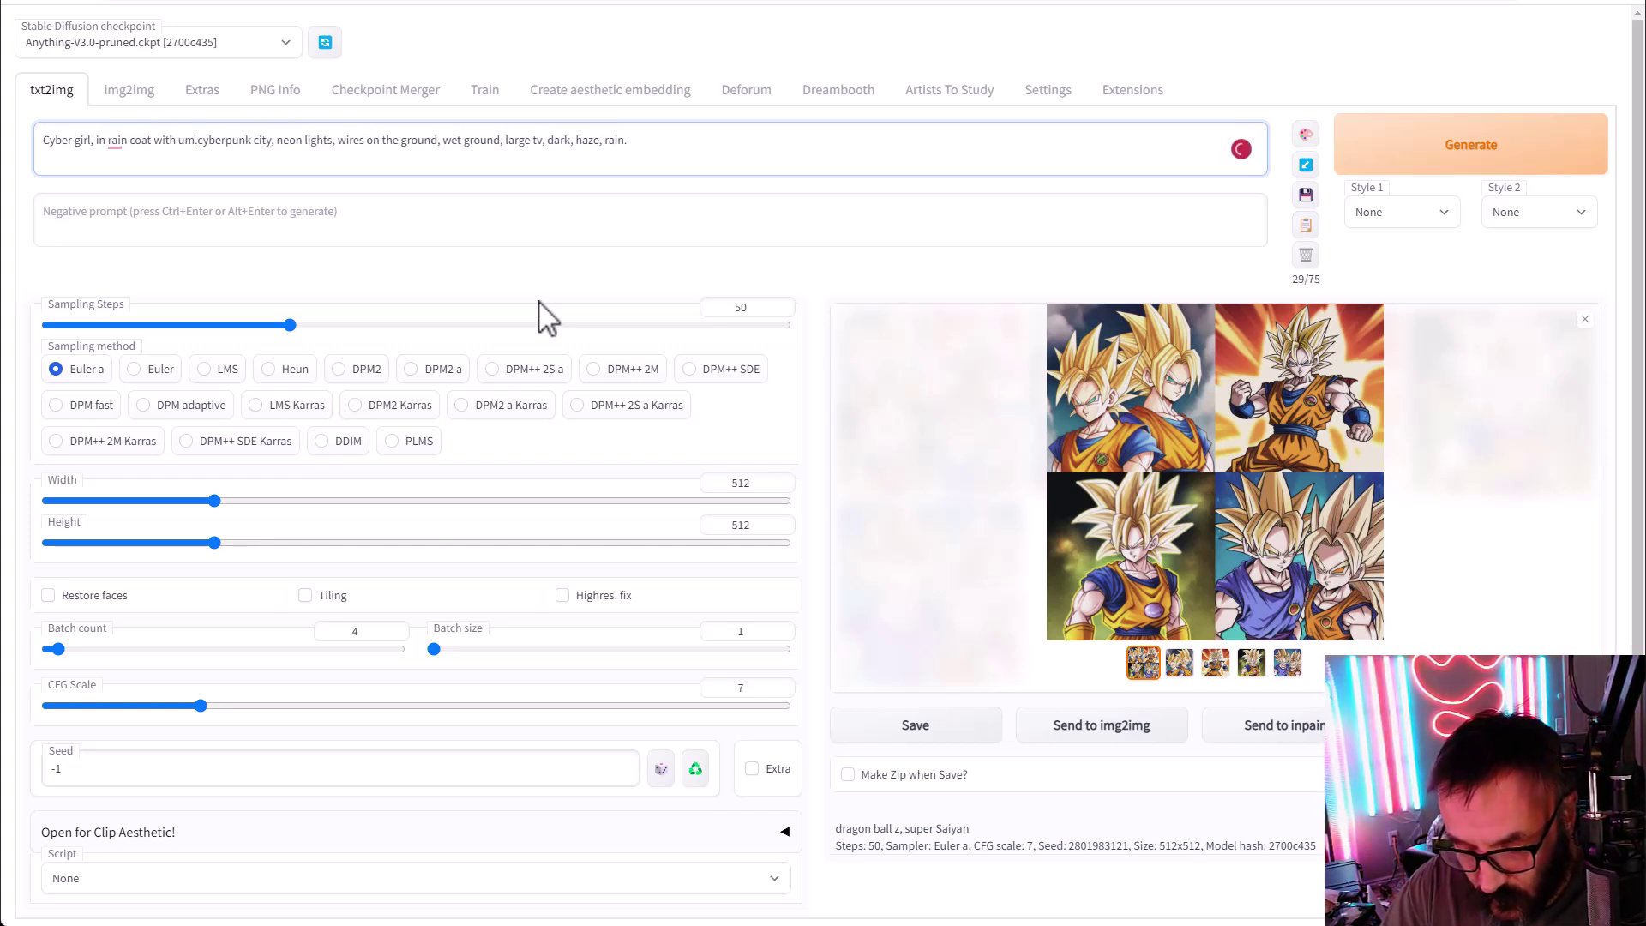
type("brela, st")
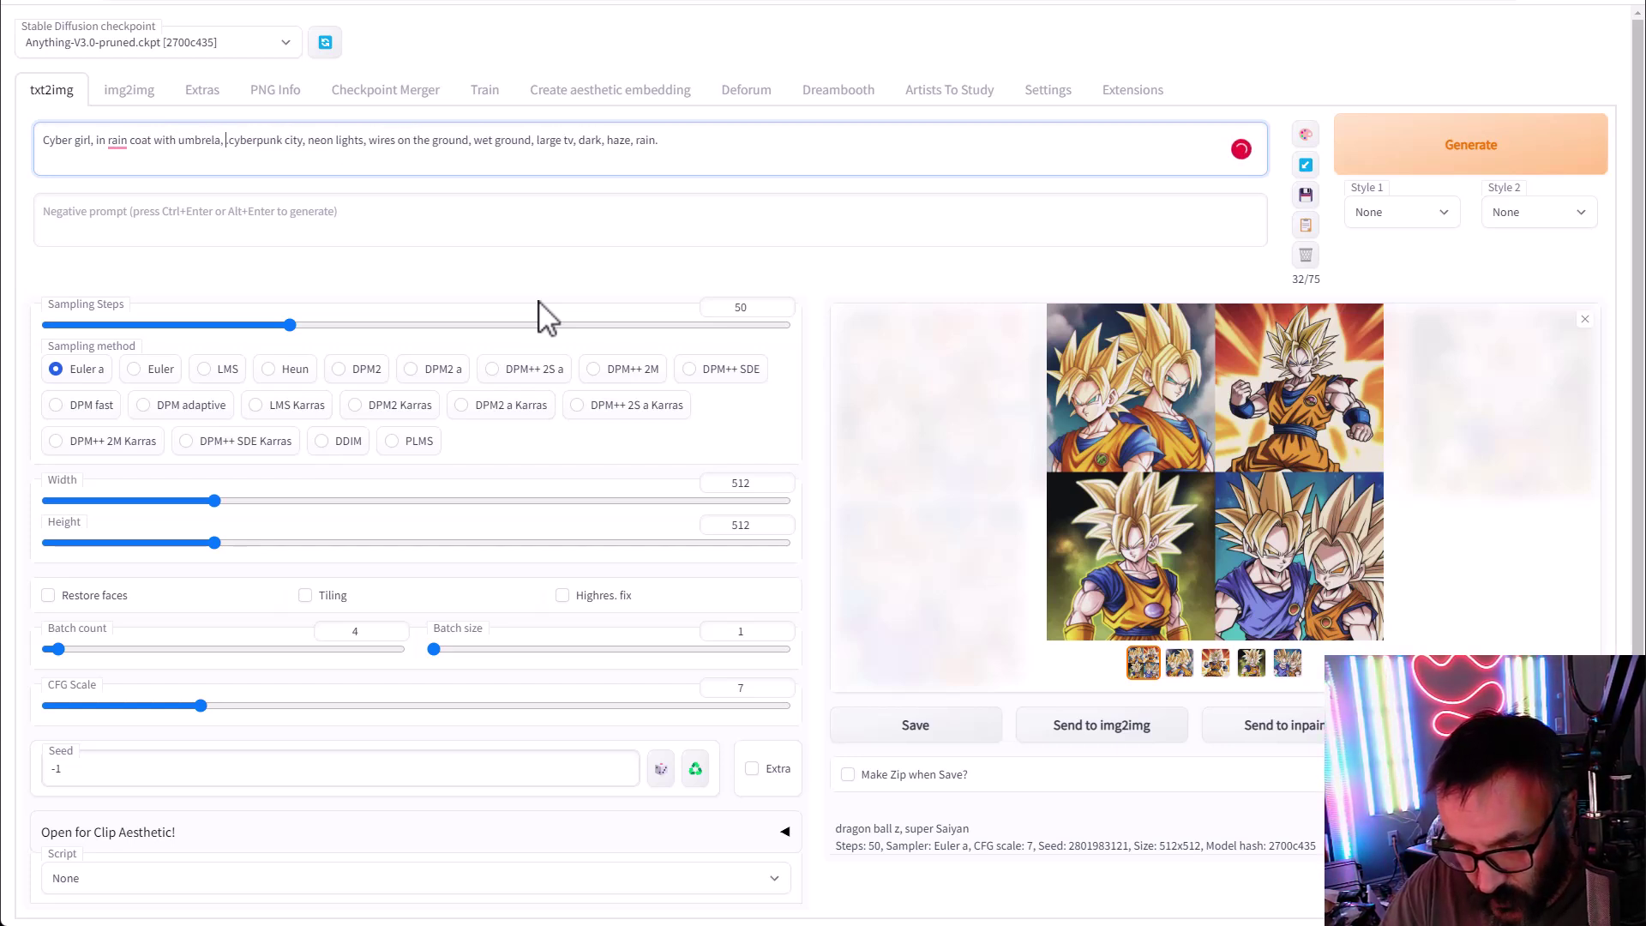
type("anding alo")
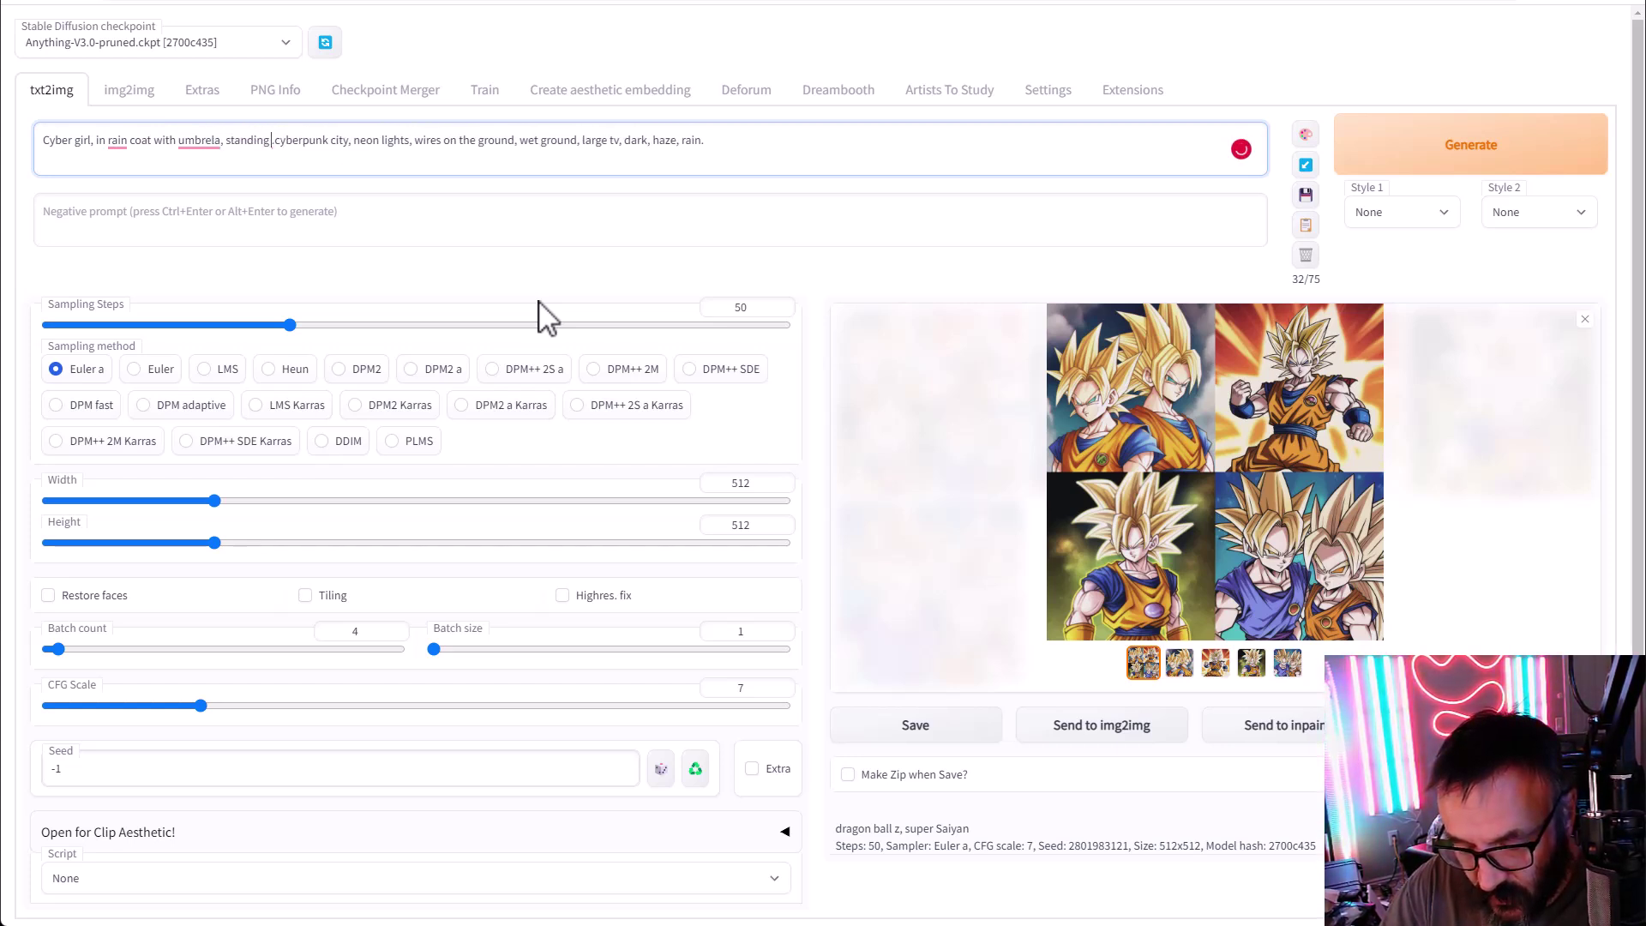
type("ne on the ")
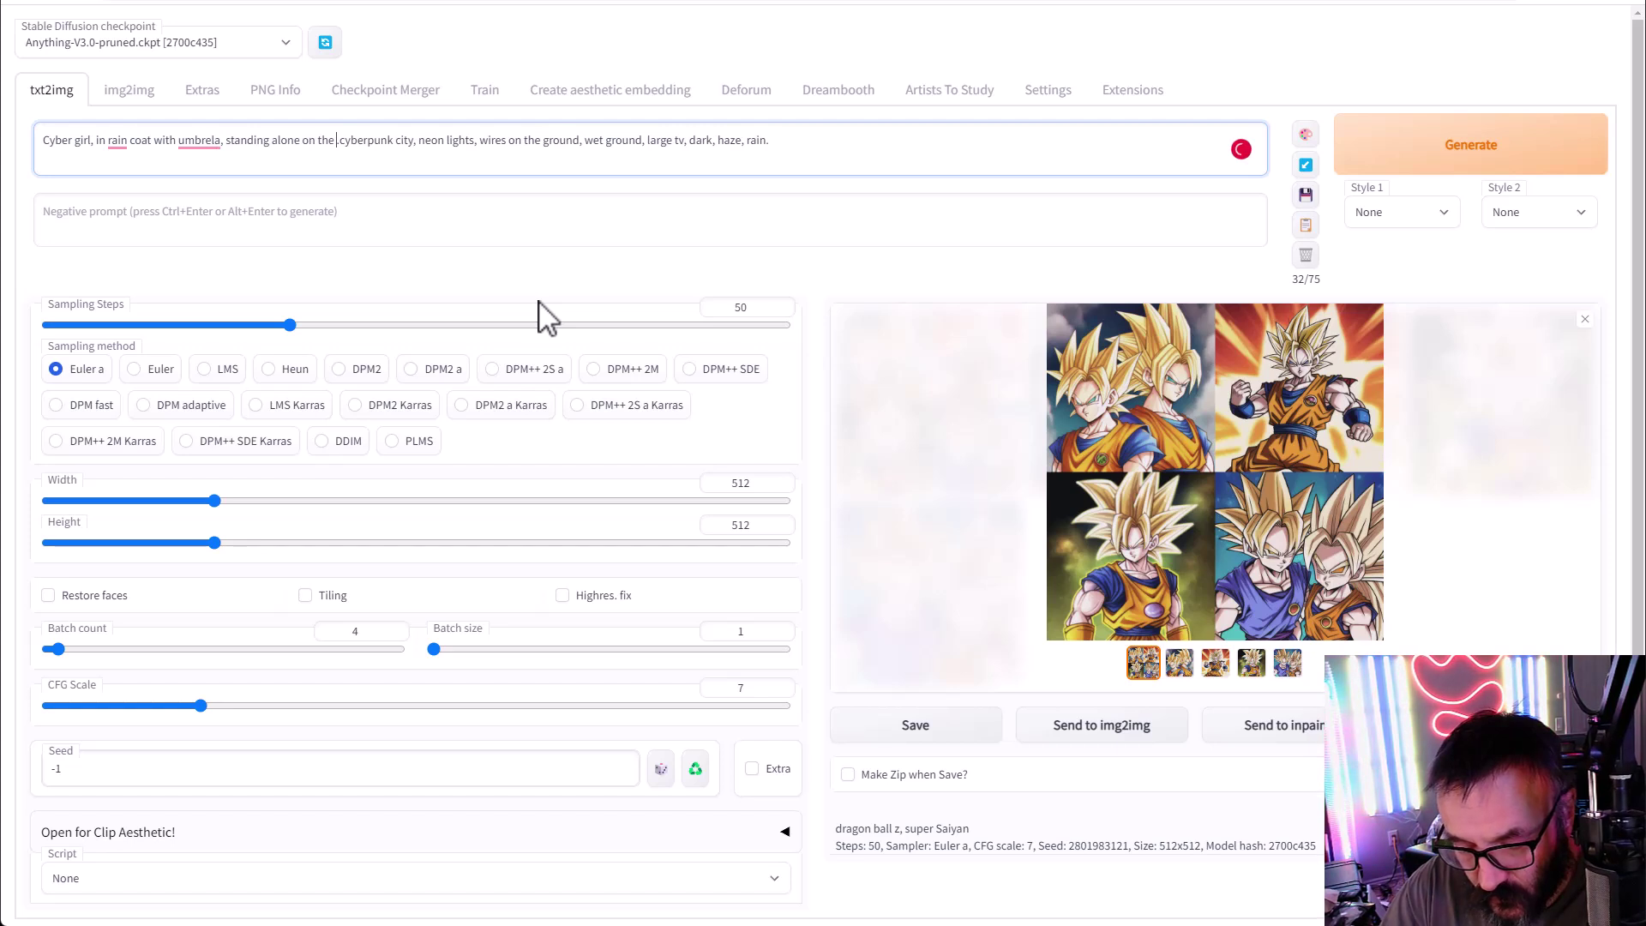
type("street")
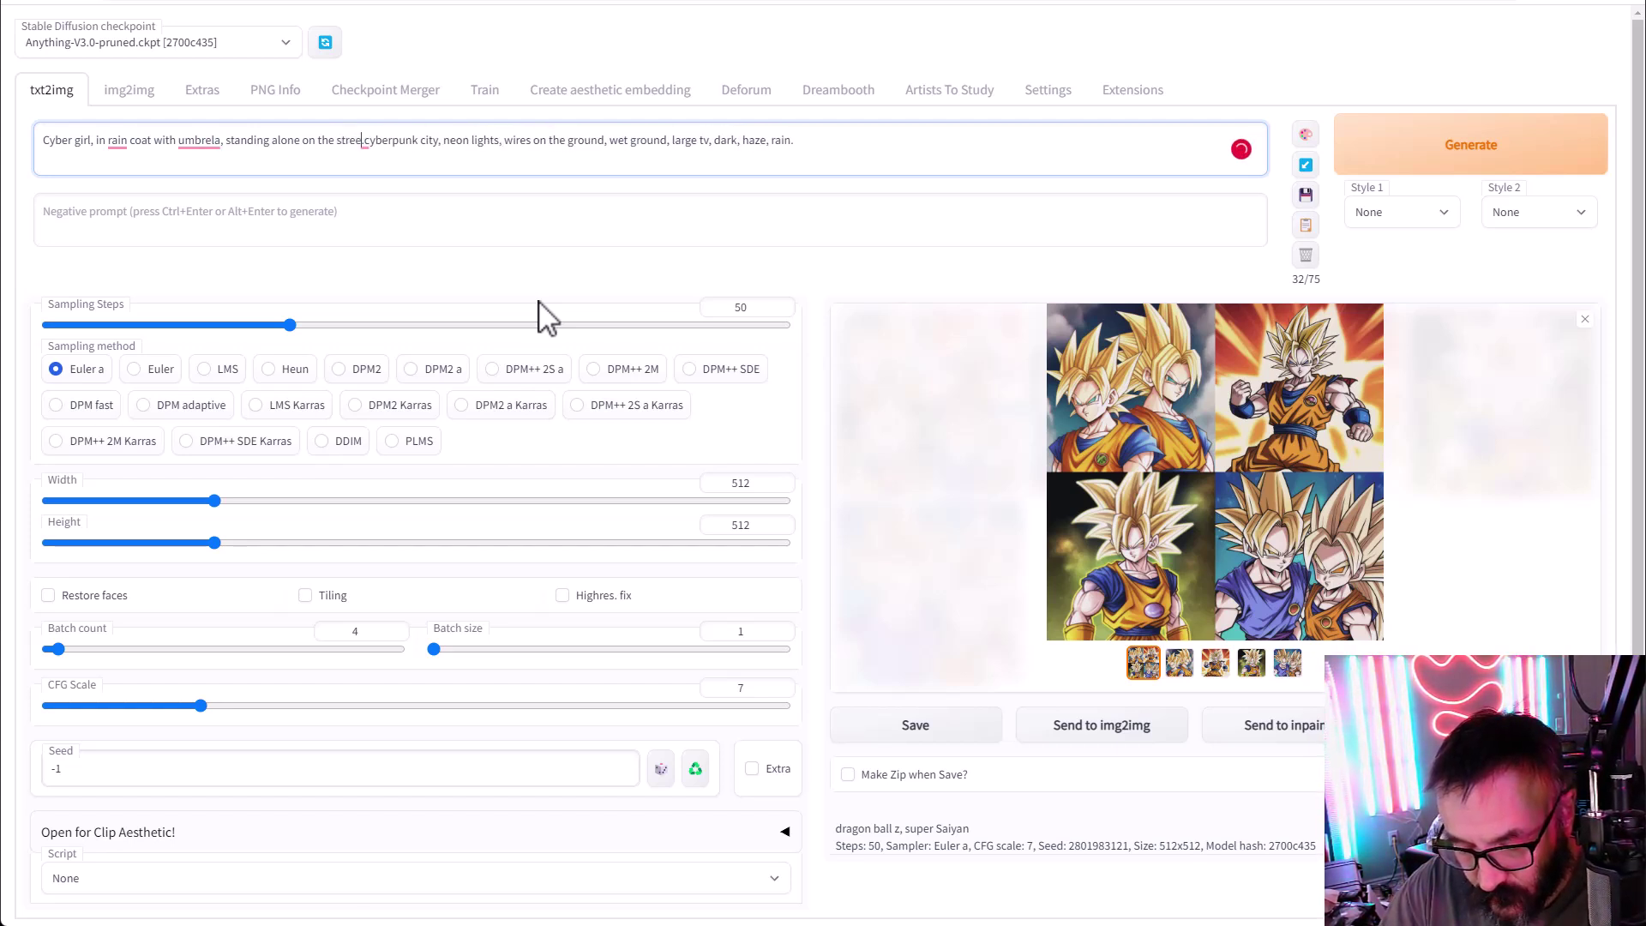
type(", un")
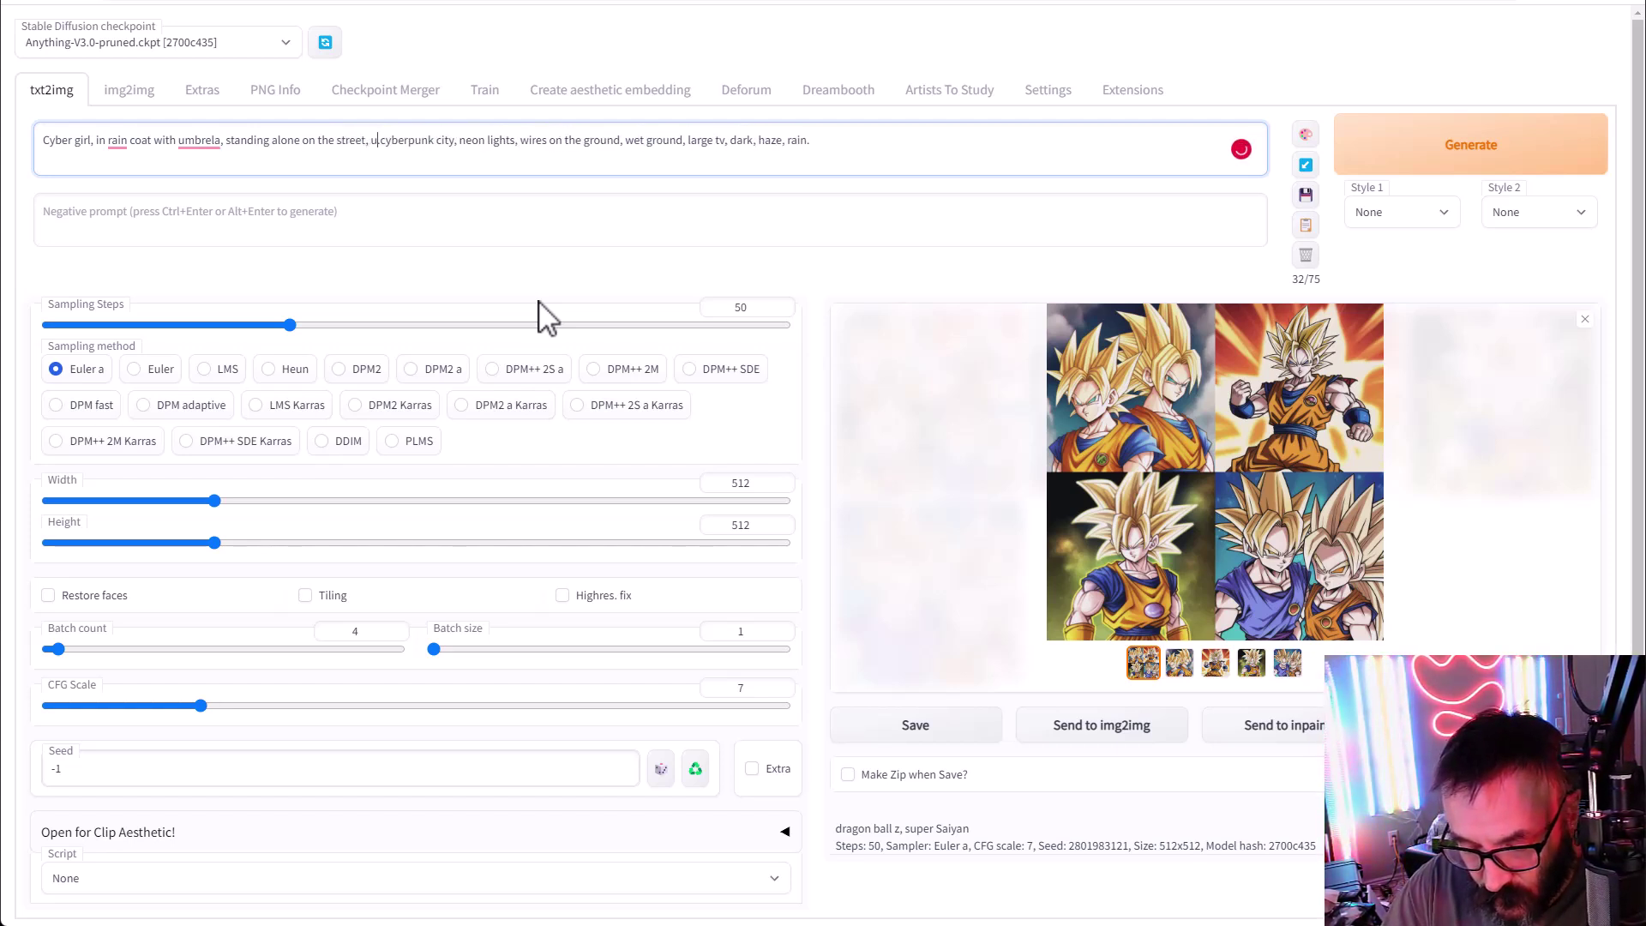
type("der street")
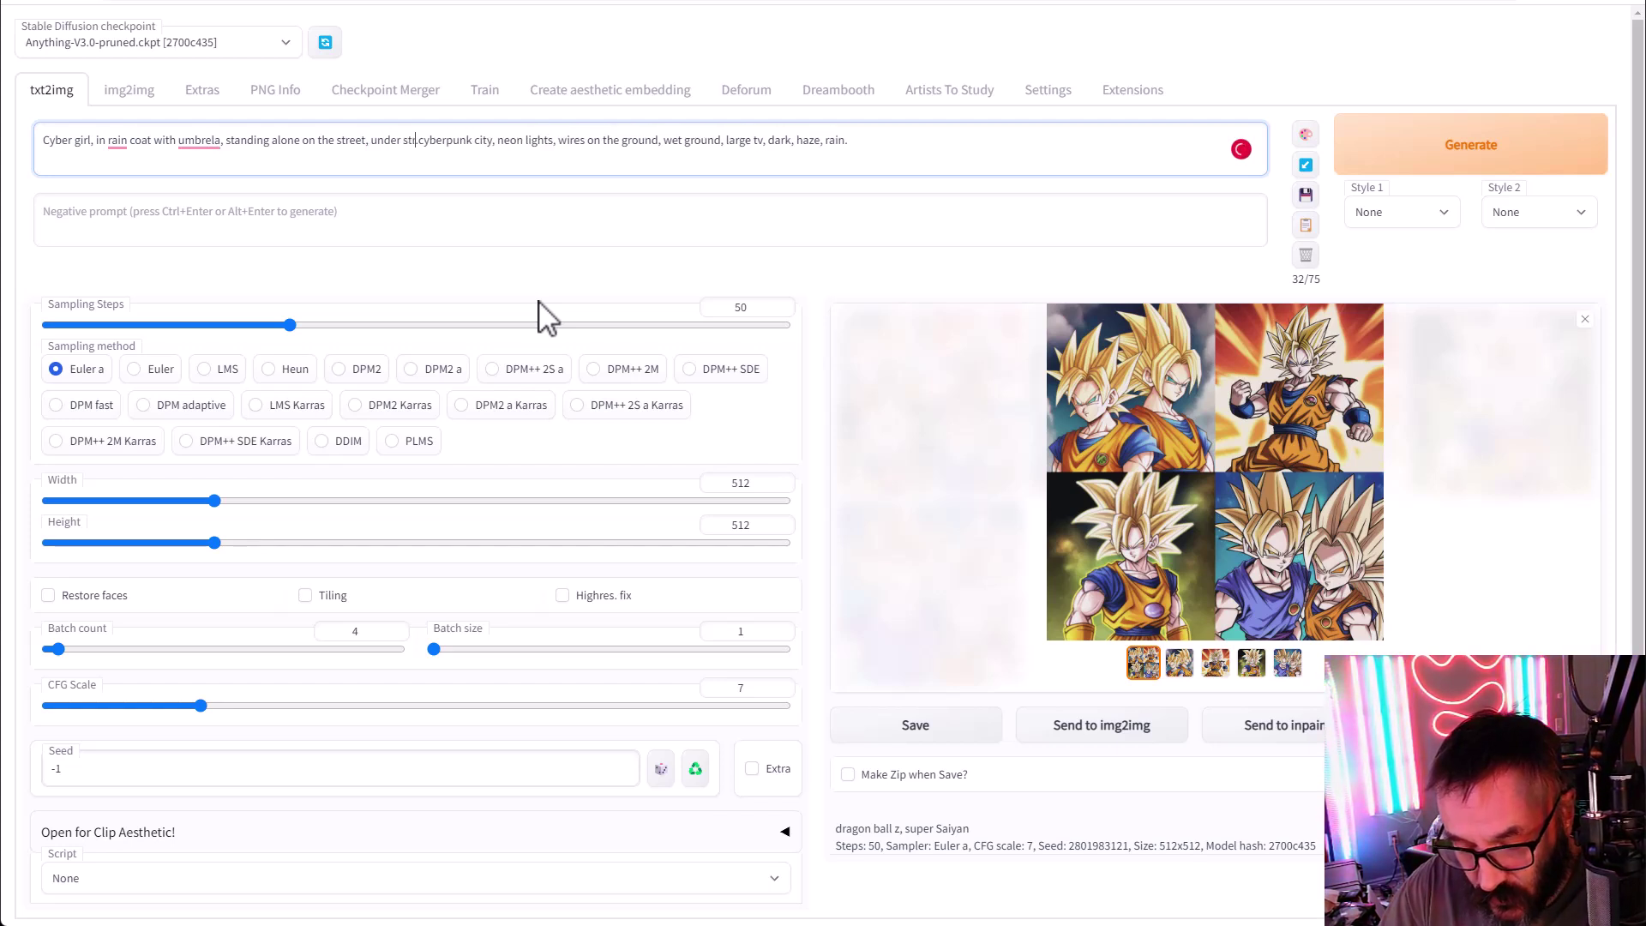
type(" light.")
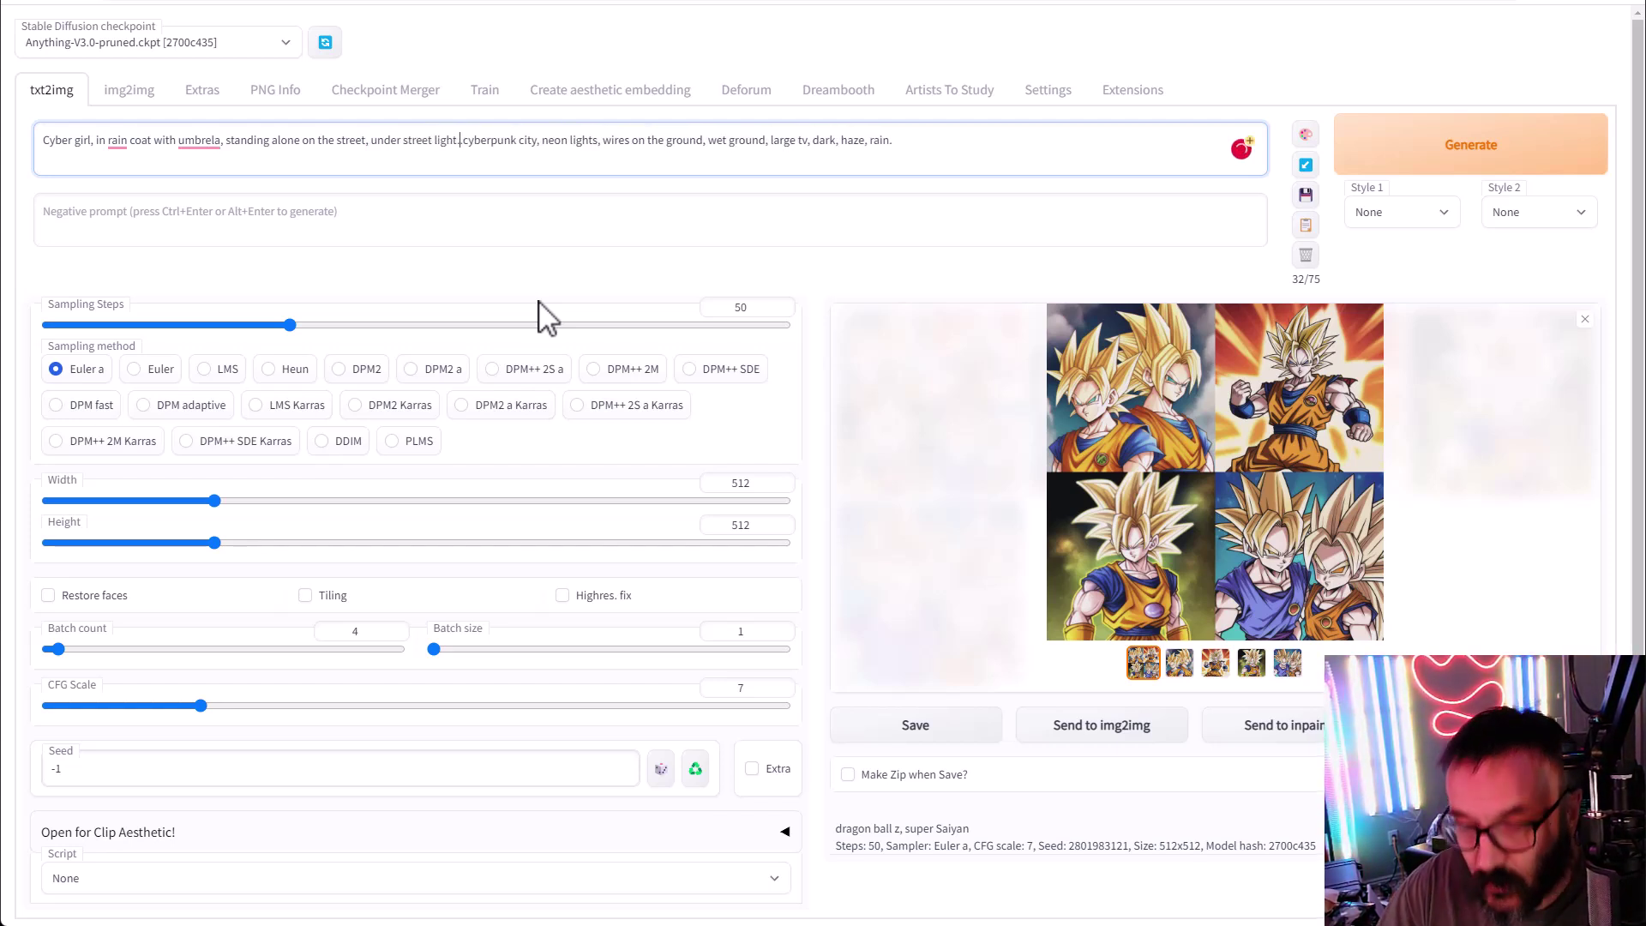
Step: Accept Grammarly fixes for umbrella, 'a rain coat', 'an umbrella' and 'haze, and rain'
mouse_move(206, 143)
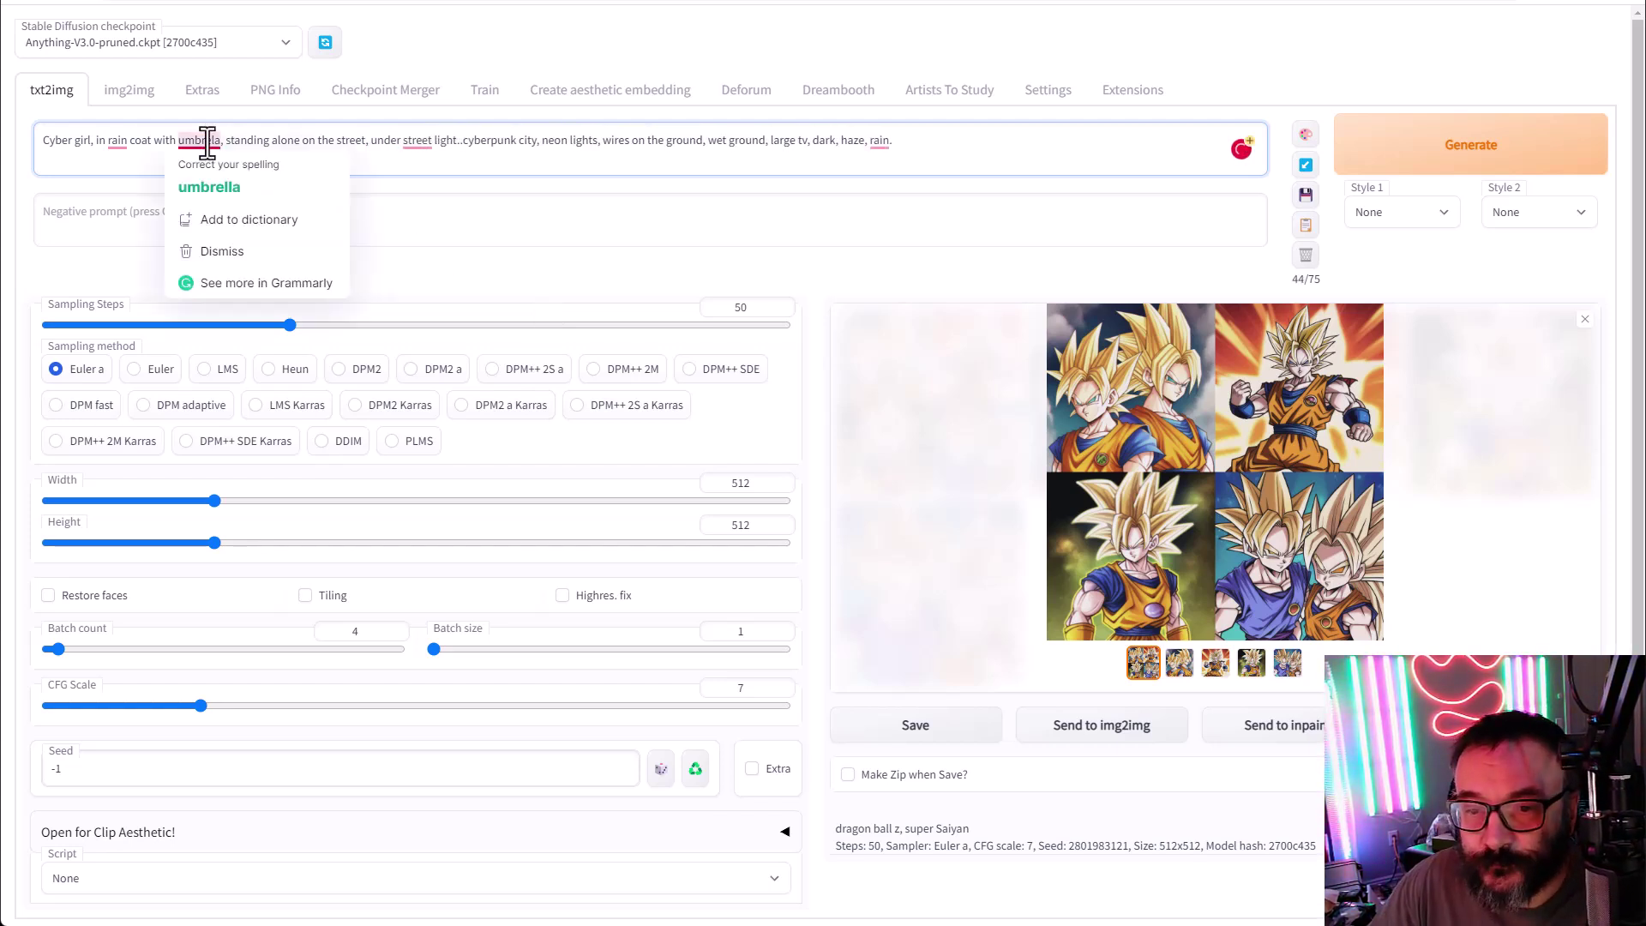
left_click(226, 189)
mouse_move(116, 142)
left_click(144, 189)
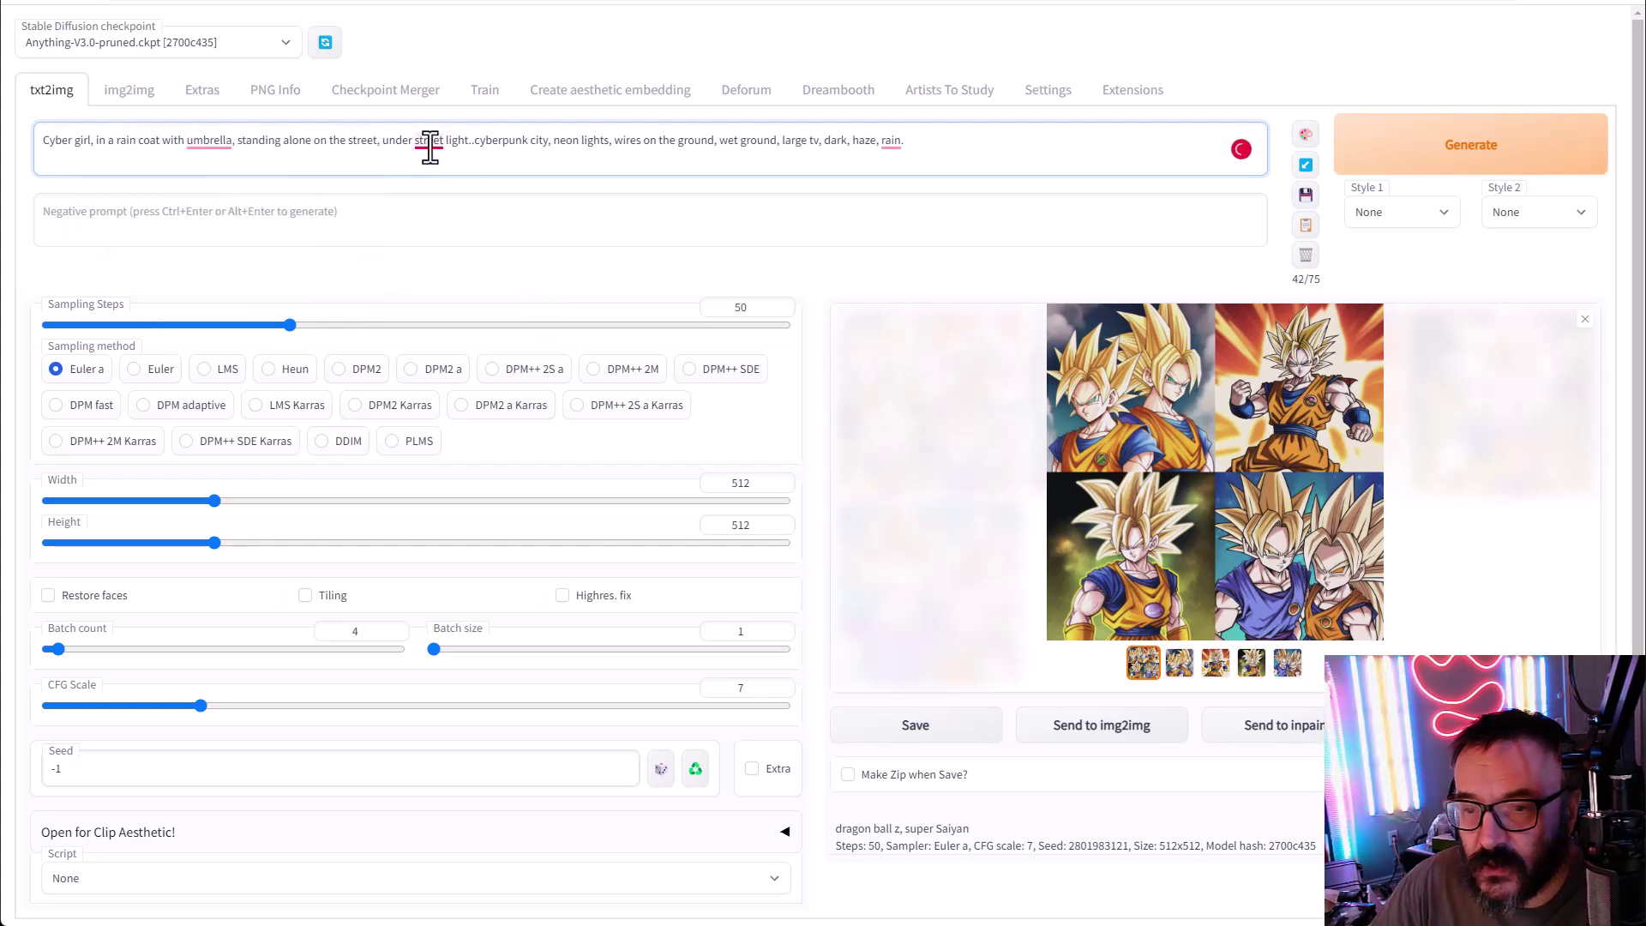
mouse_move(196, 142)
left_click(216, 189)
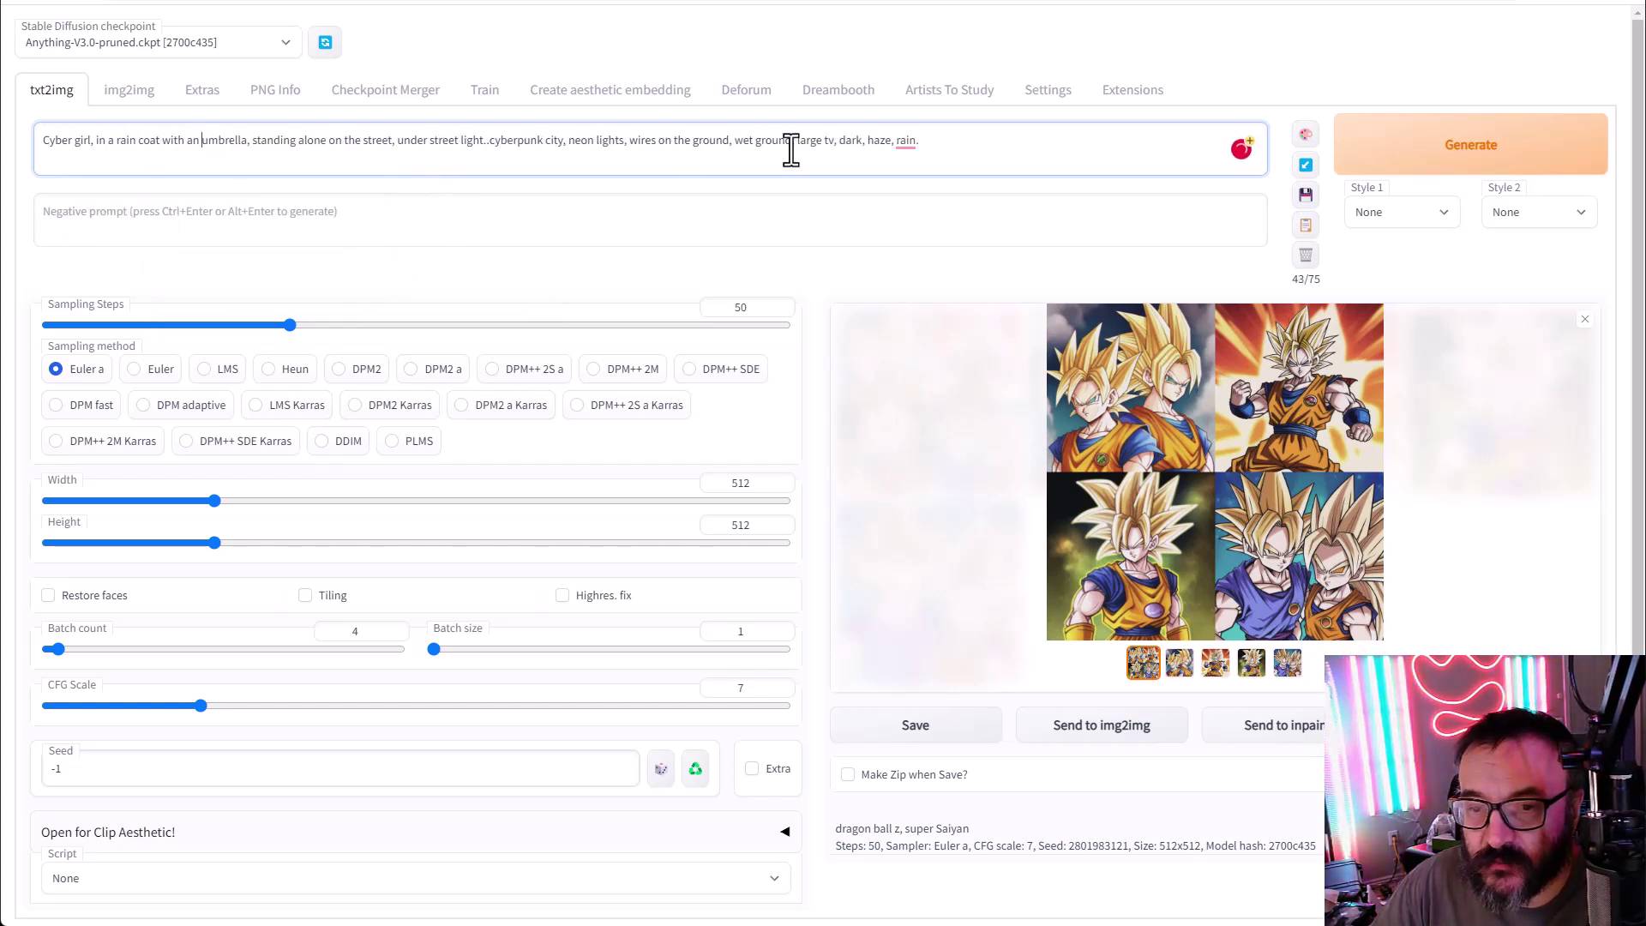
mouse_move(915, 146)
left_click(930, 182)
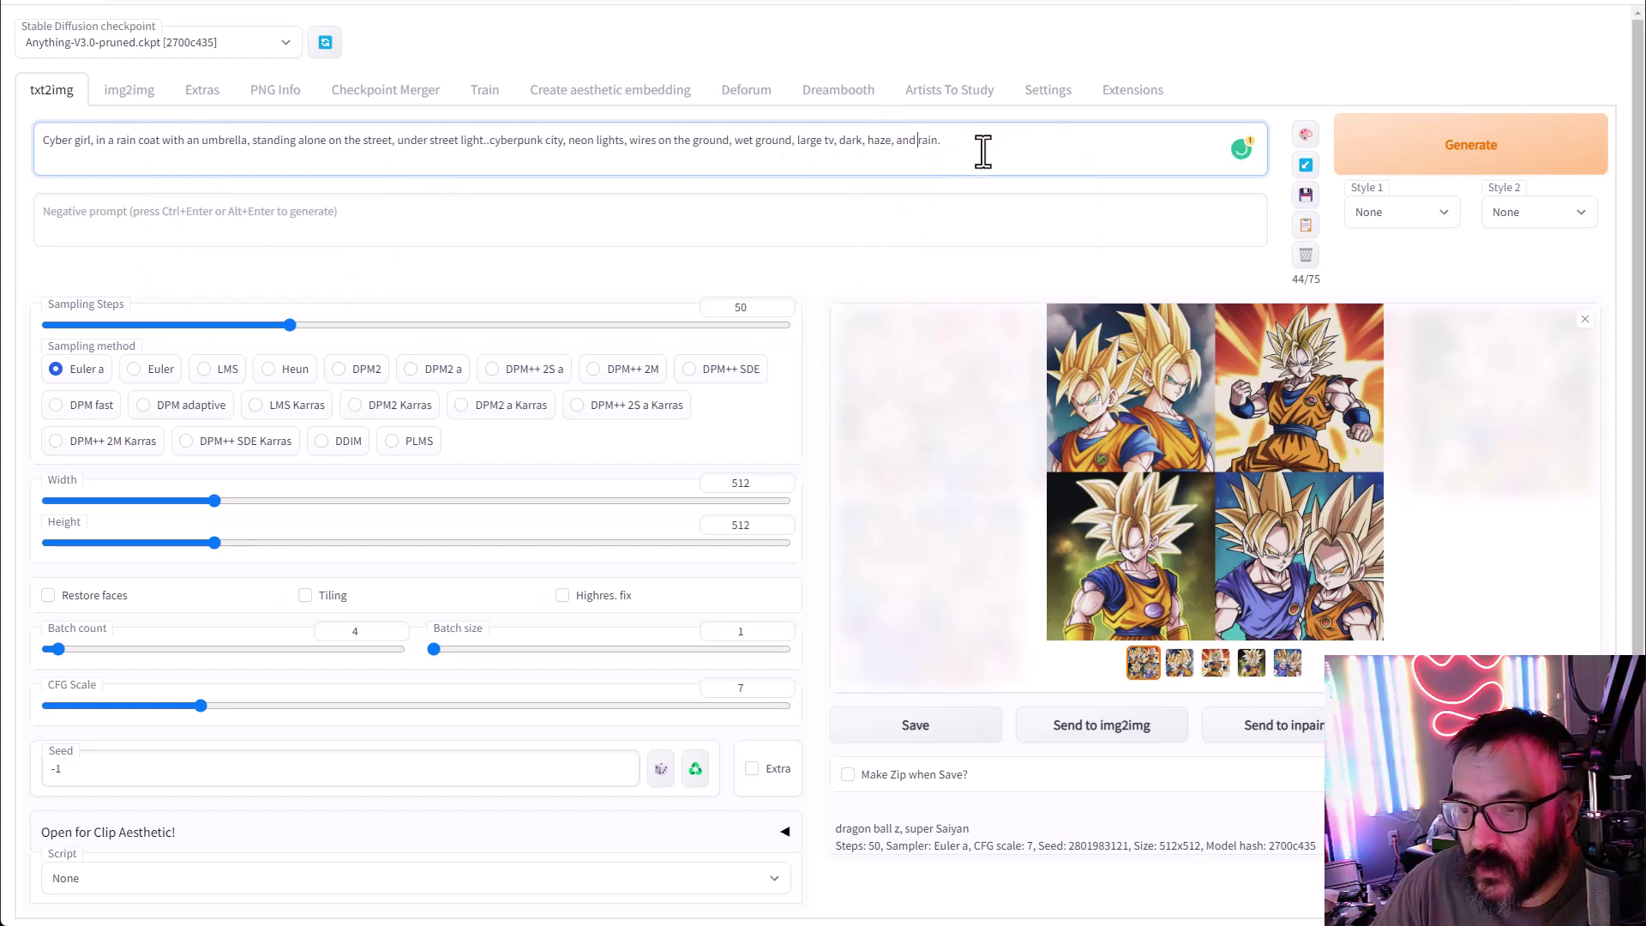
left_click_drag(981, 151, 9, 180)
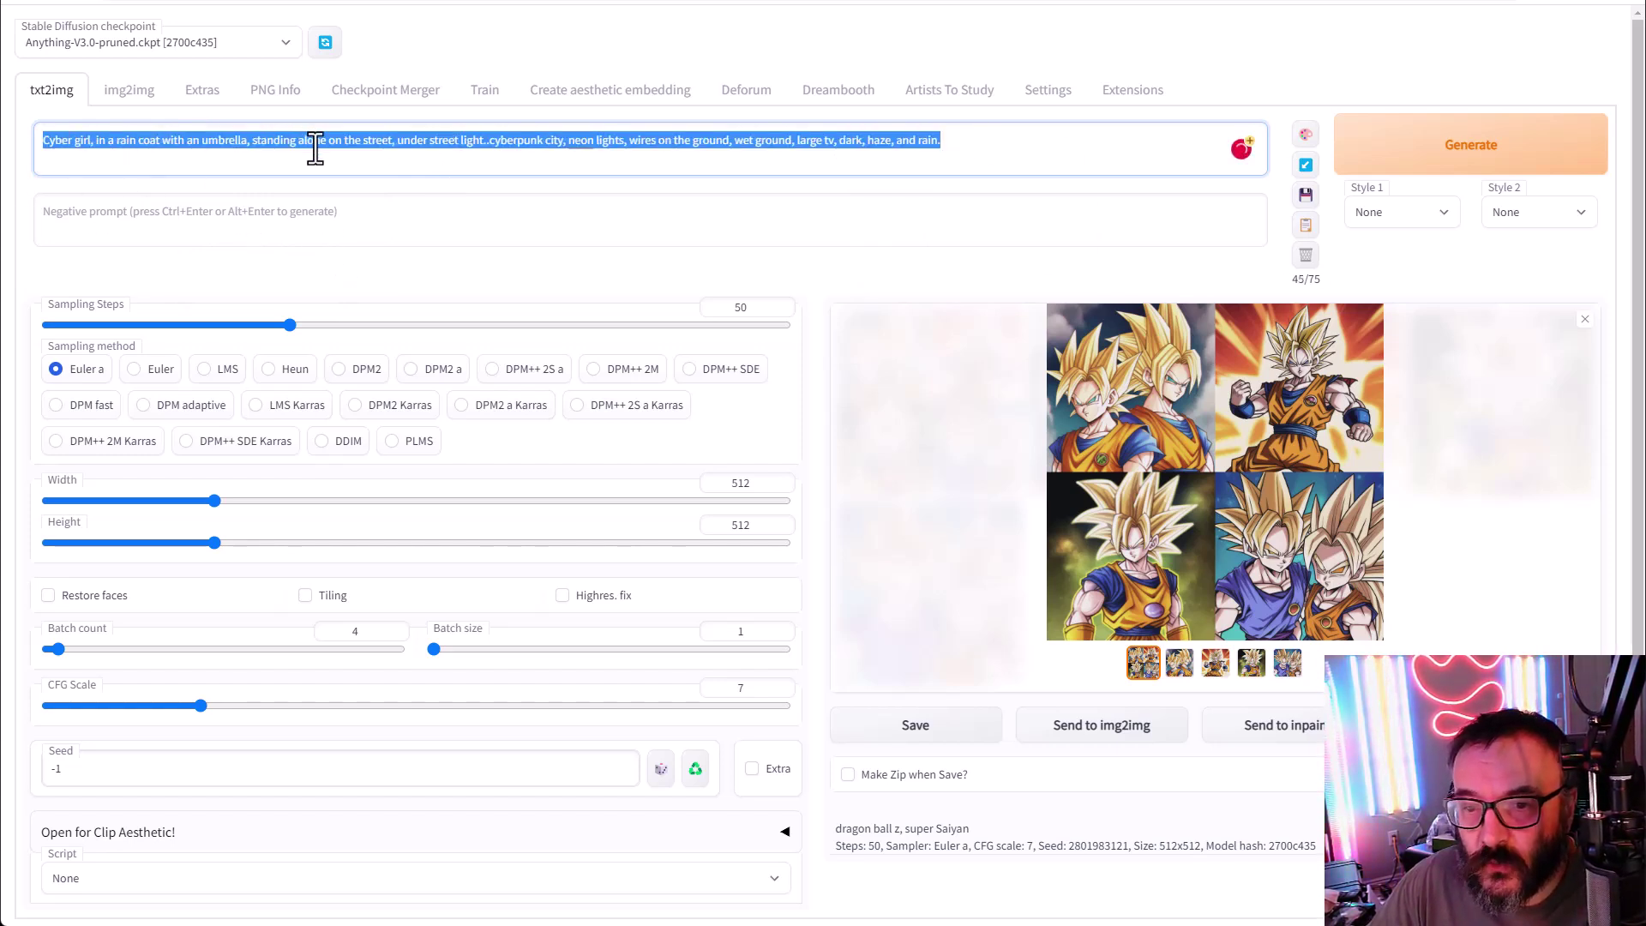
left_click(449, 143)
Step: Accept fixes 'with neon lights', Cybergirl and raincoat, copy the prompt, and generate four images
mouse_move(583, 146)
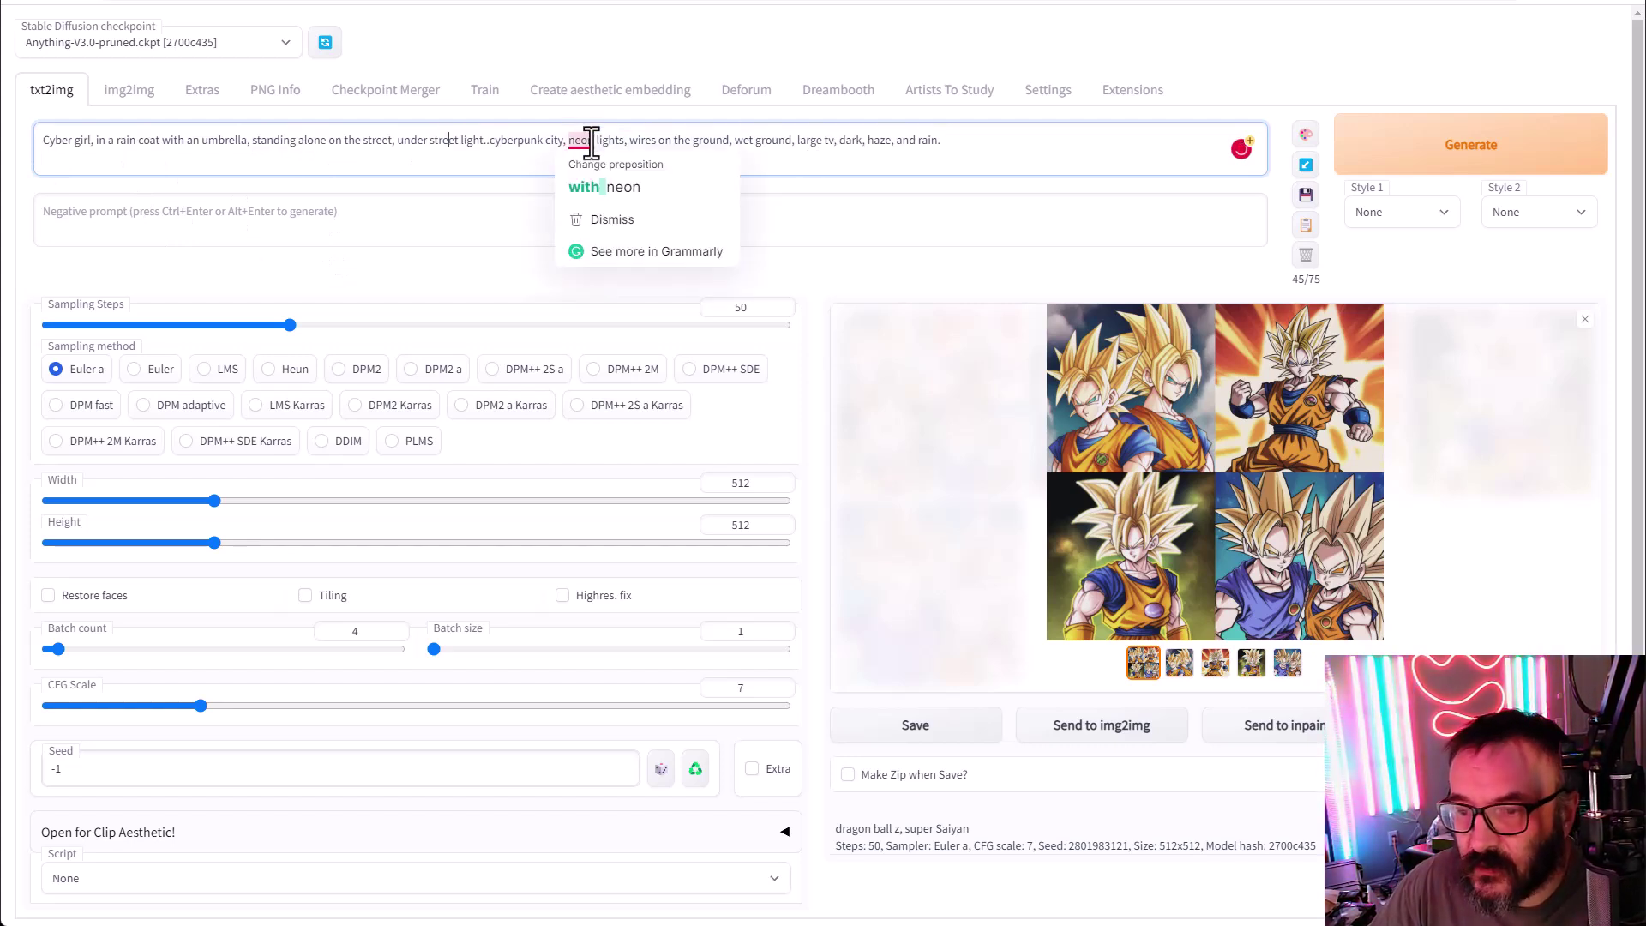
left_click(600, 182)
mouse_move(67, 142)
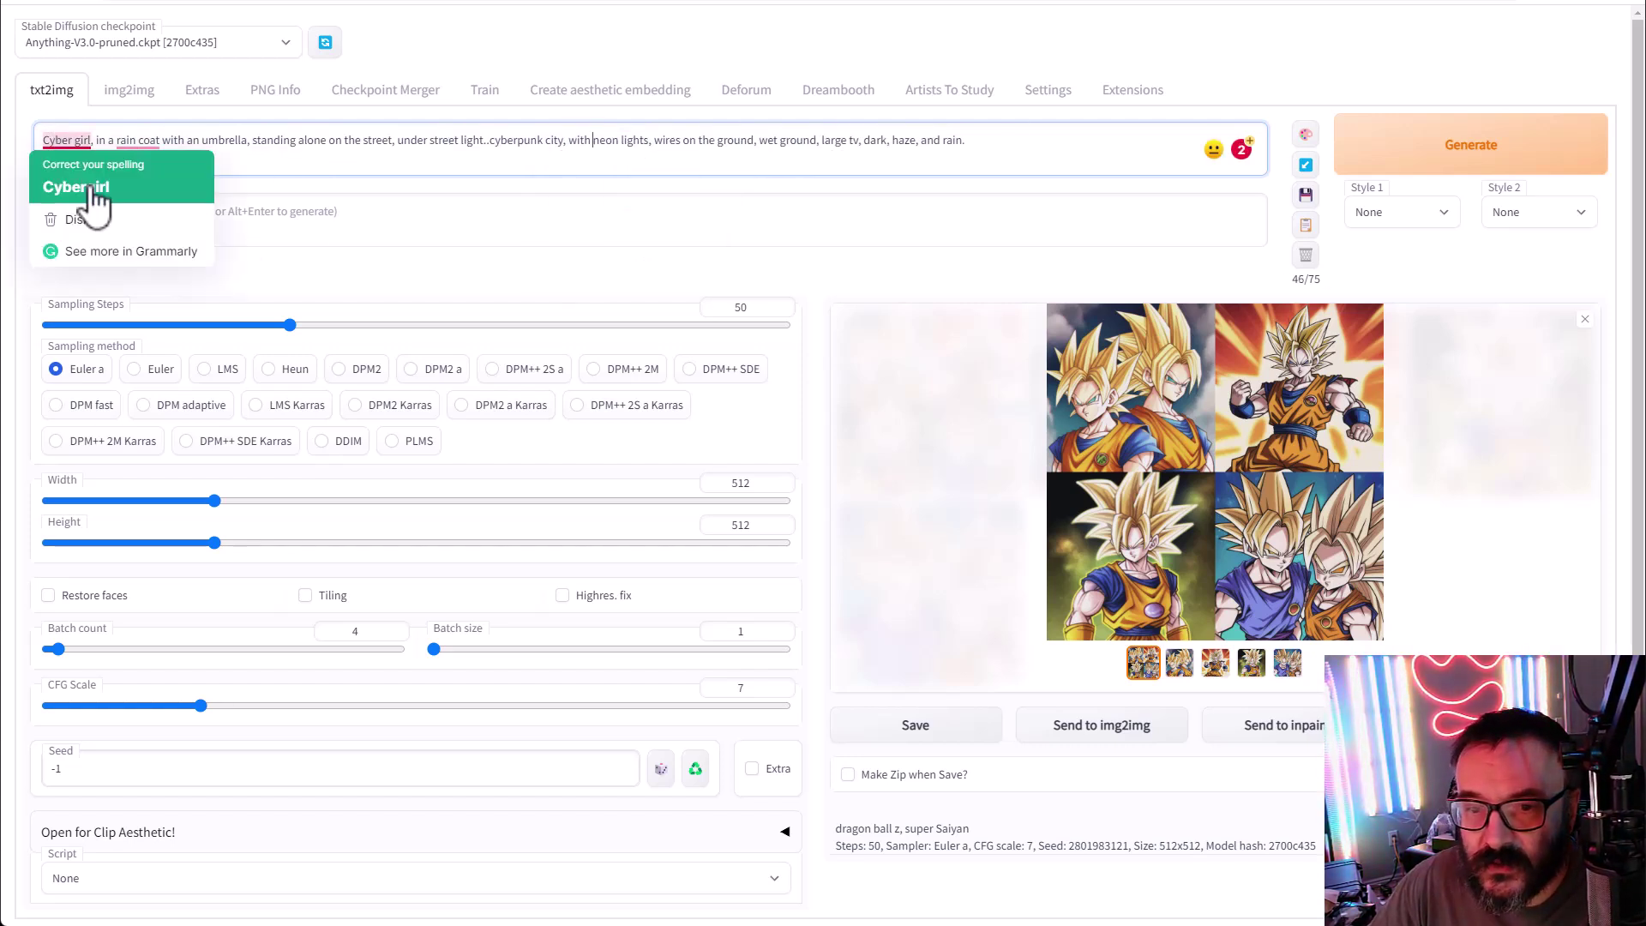
left_click(95, 189)
mouse_move(136, 142)
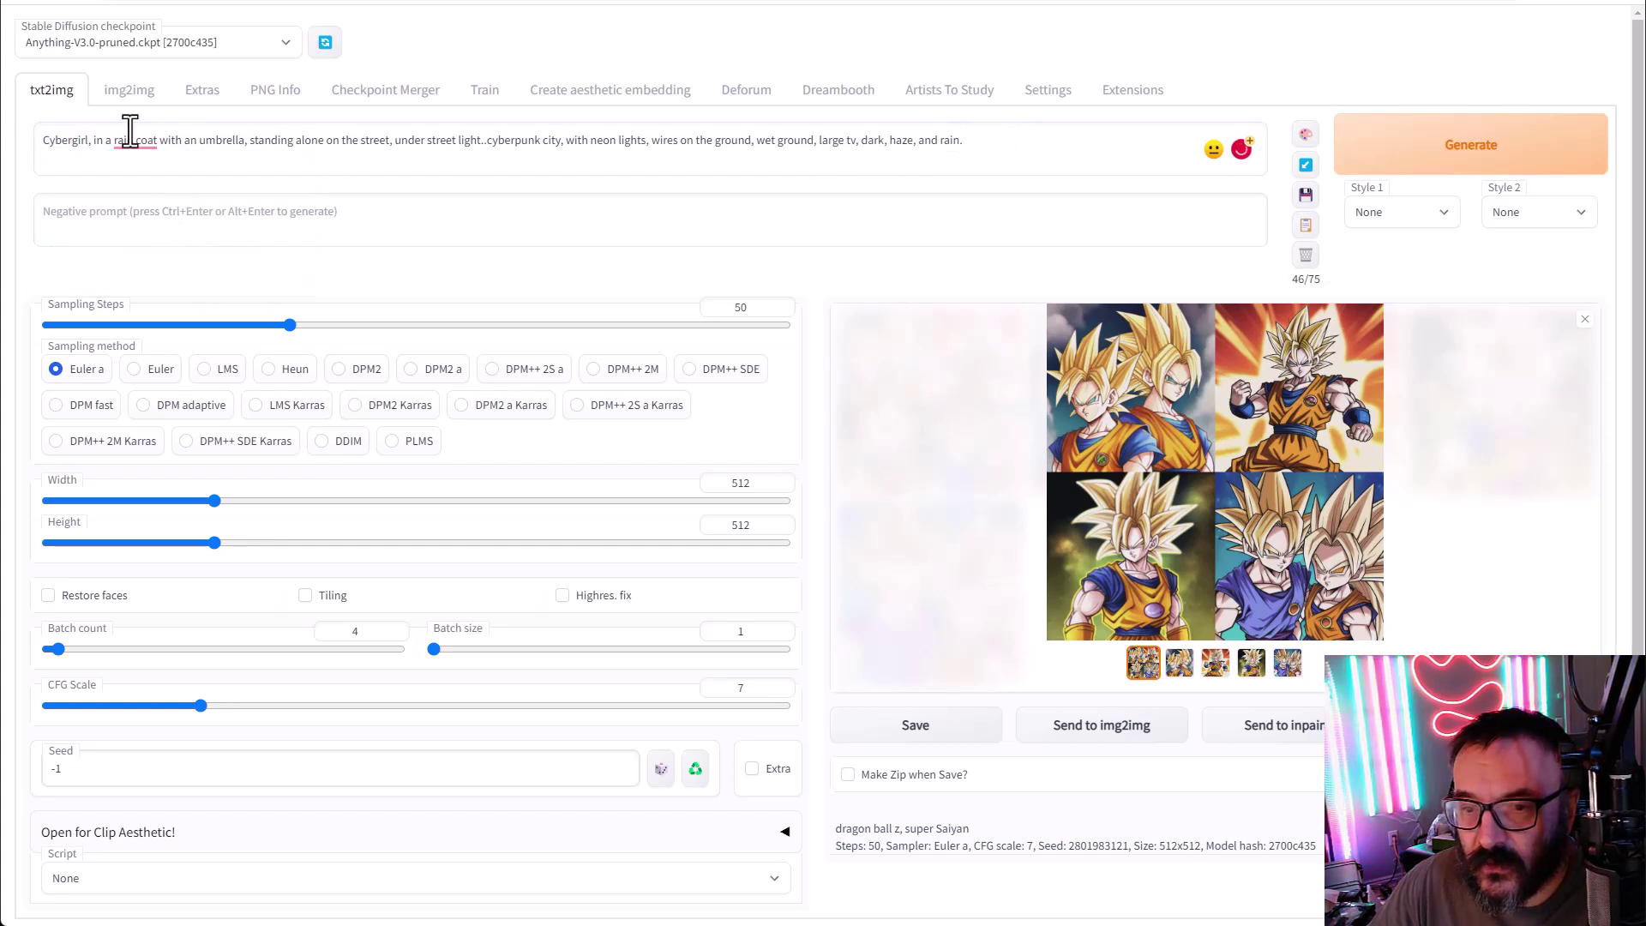
left_click(154, 193)
left_click_drag(952, 141, 30, 146)
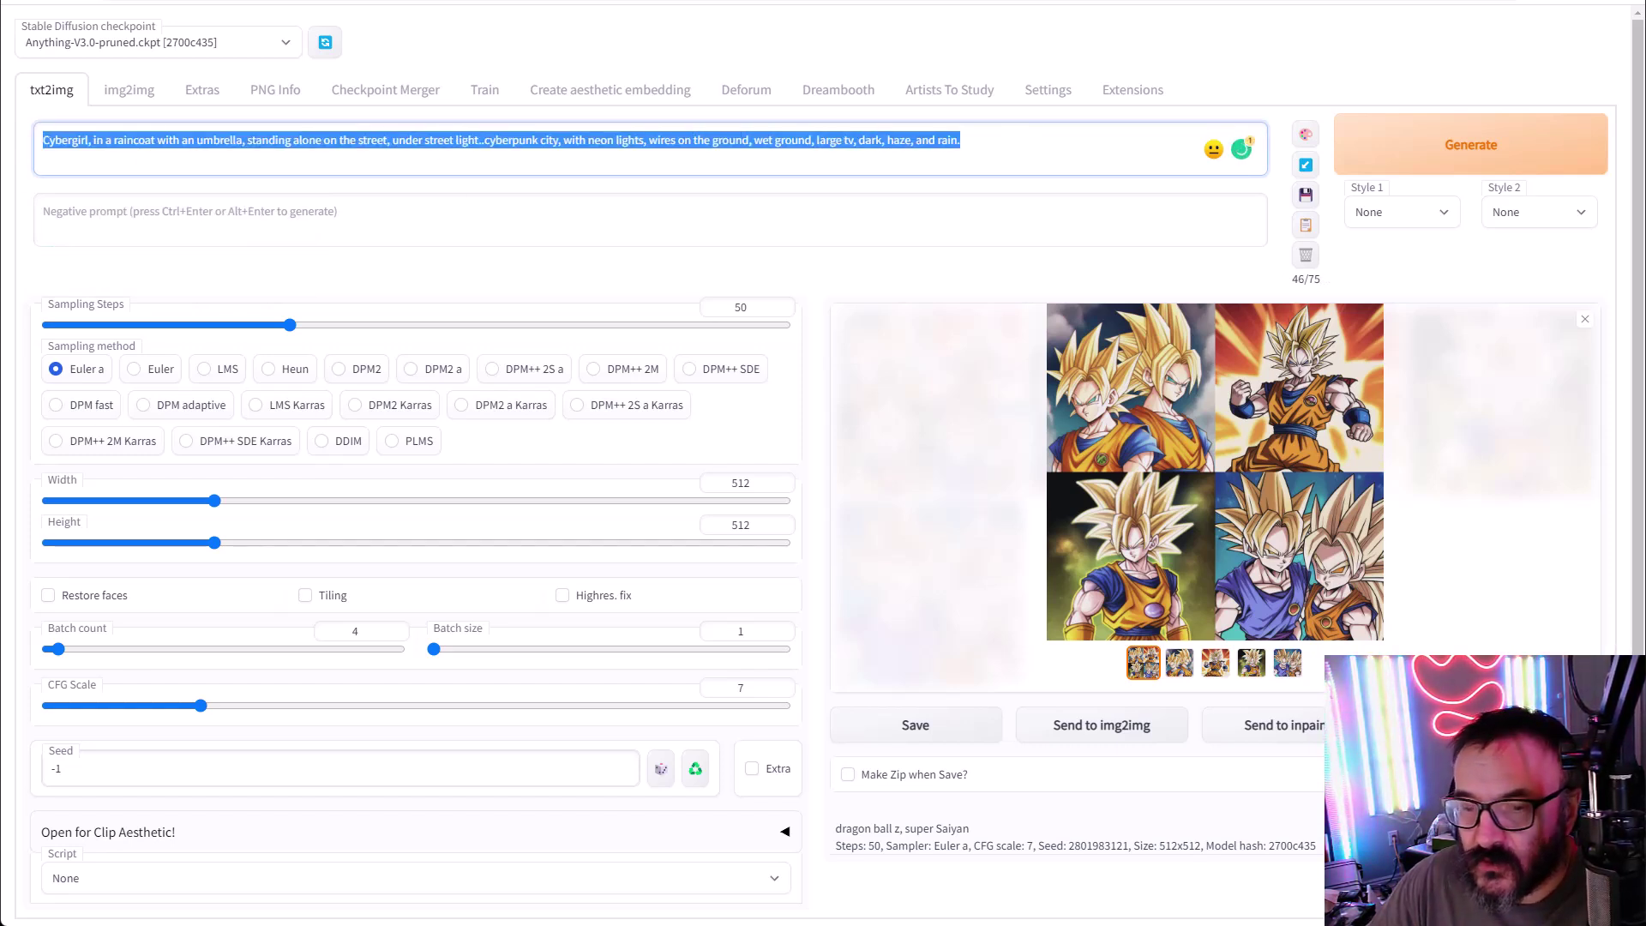
left_click(887, 159)
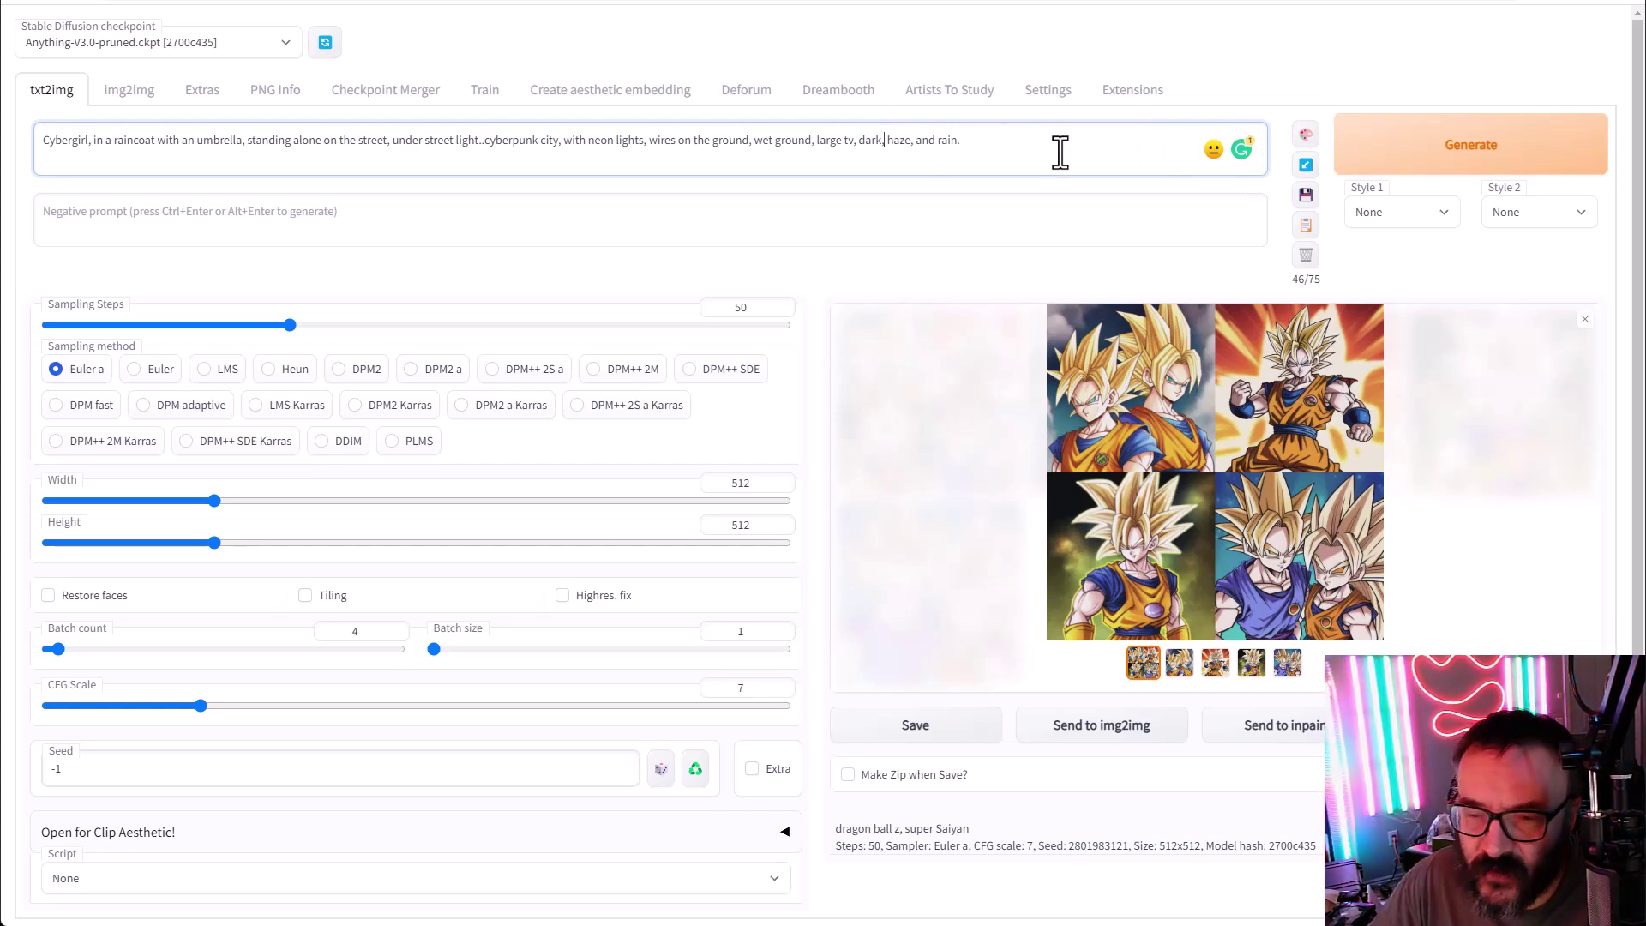
left_click_drag(1060, 152, 31, 133)
key("ctrl+c")
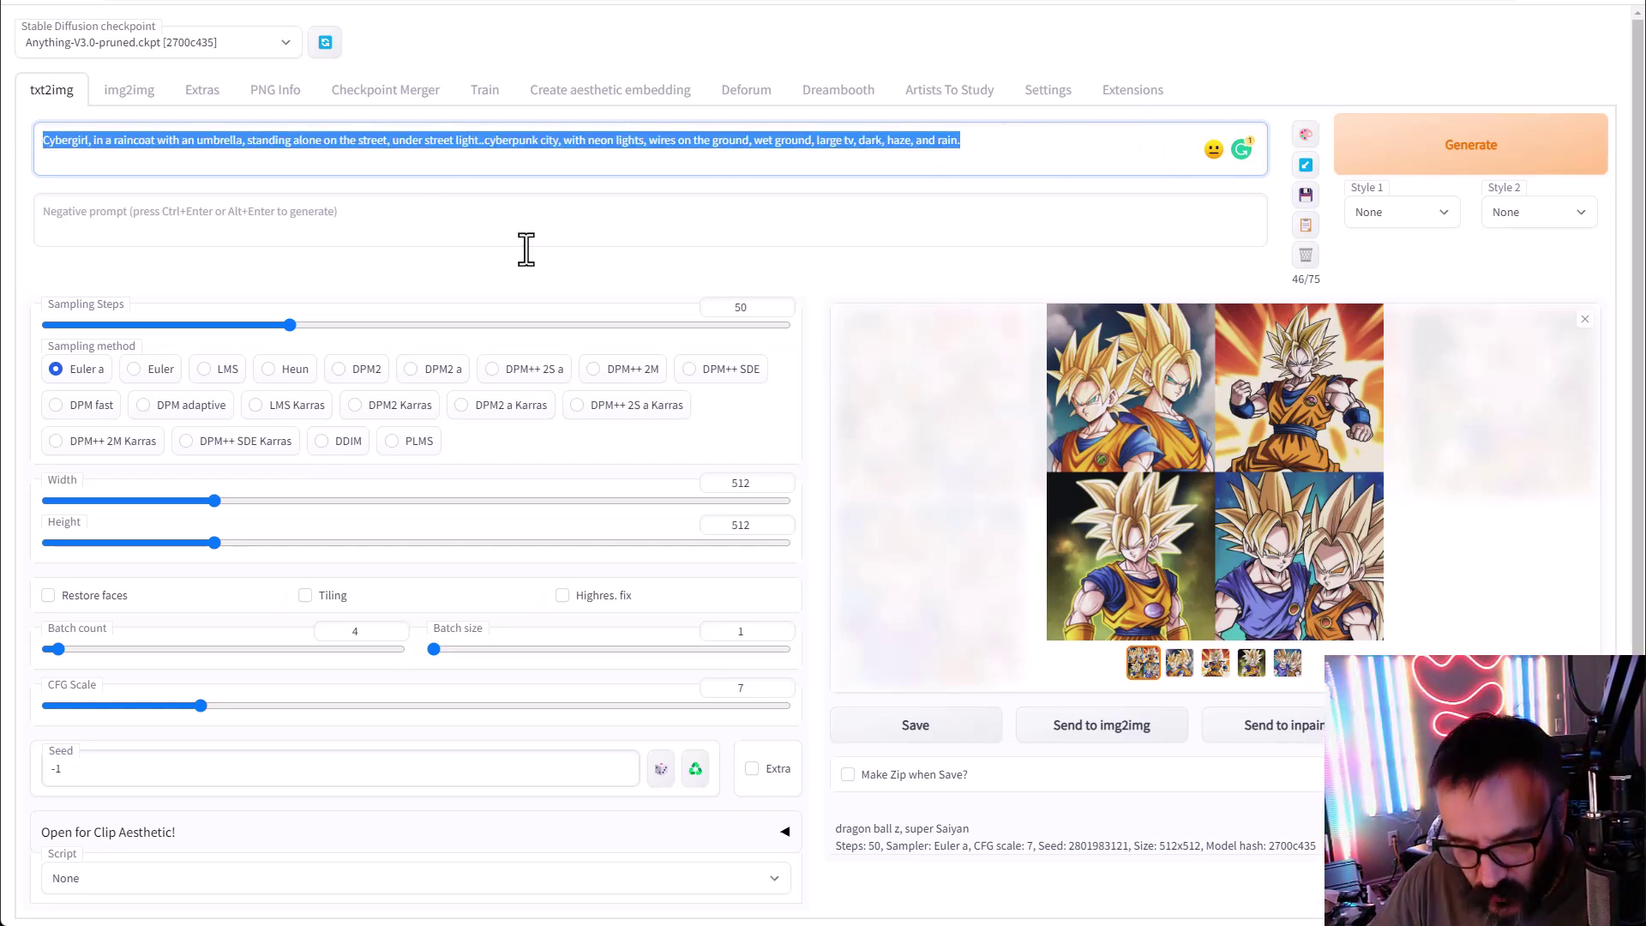
left_click(1470, 163)
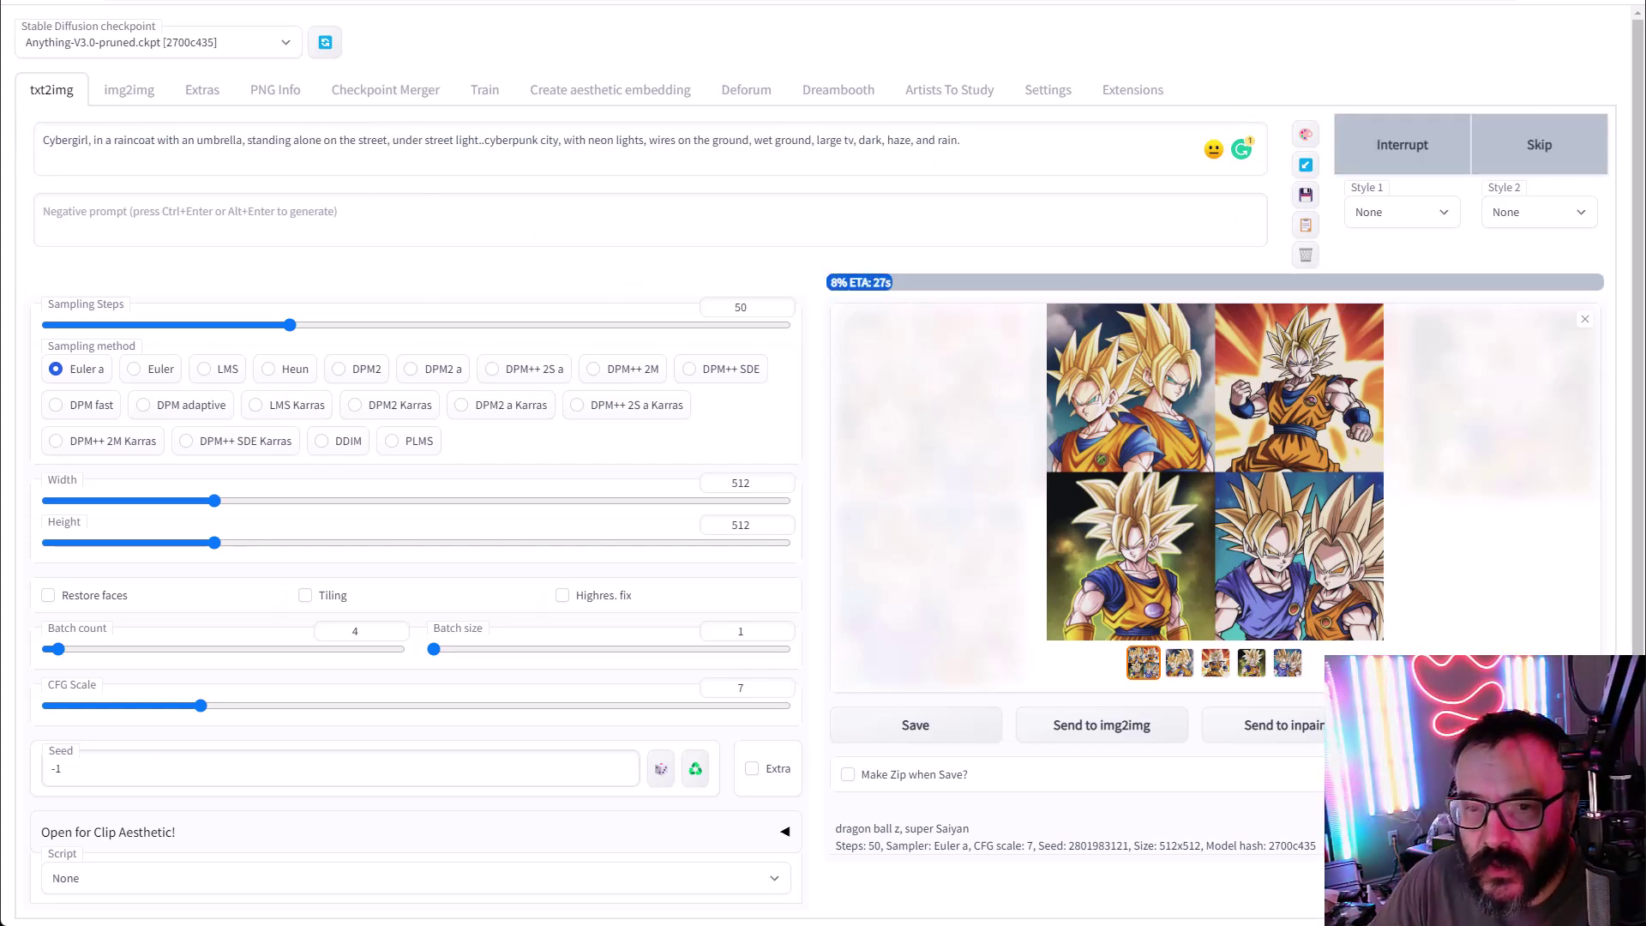
Step: Submit the pasted Cybergirl prompt to the Midjourney Bot as two /imagine jobs
key("alt+Tab")
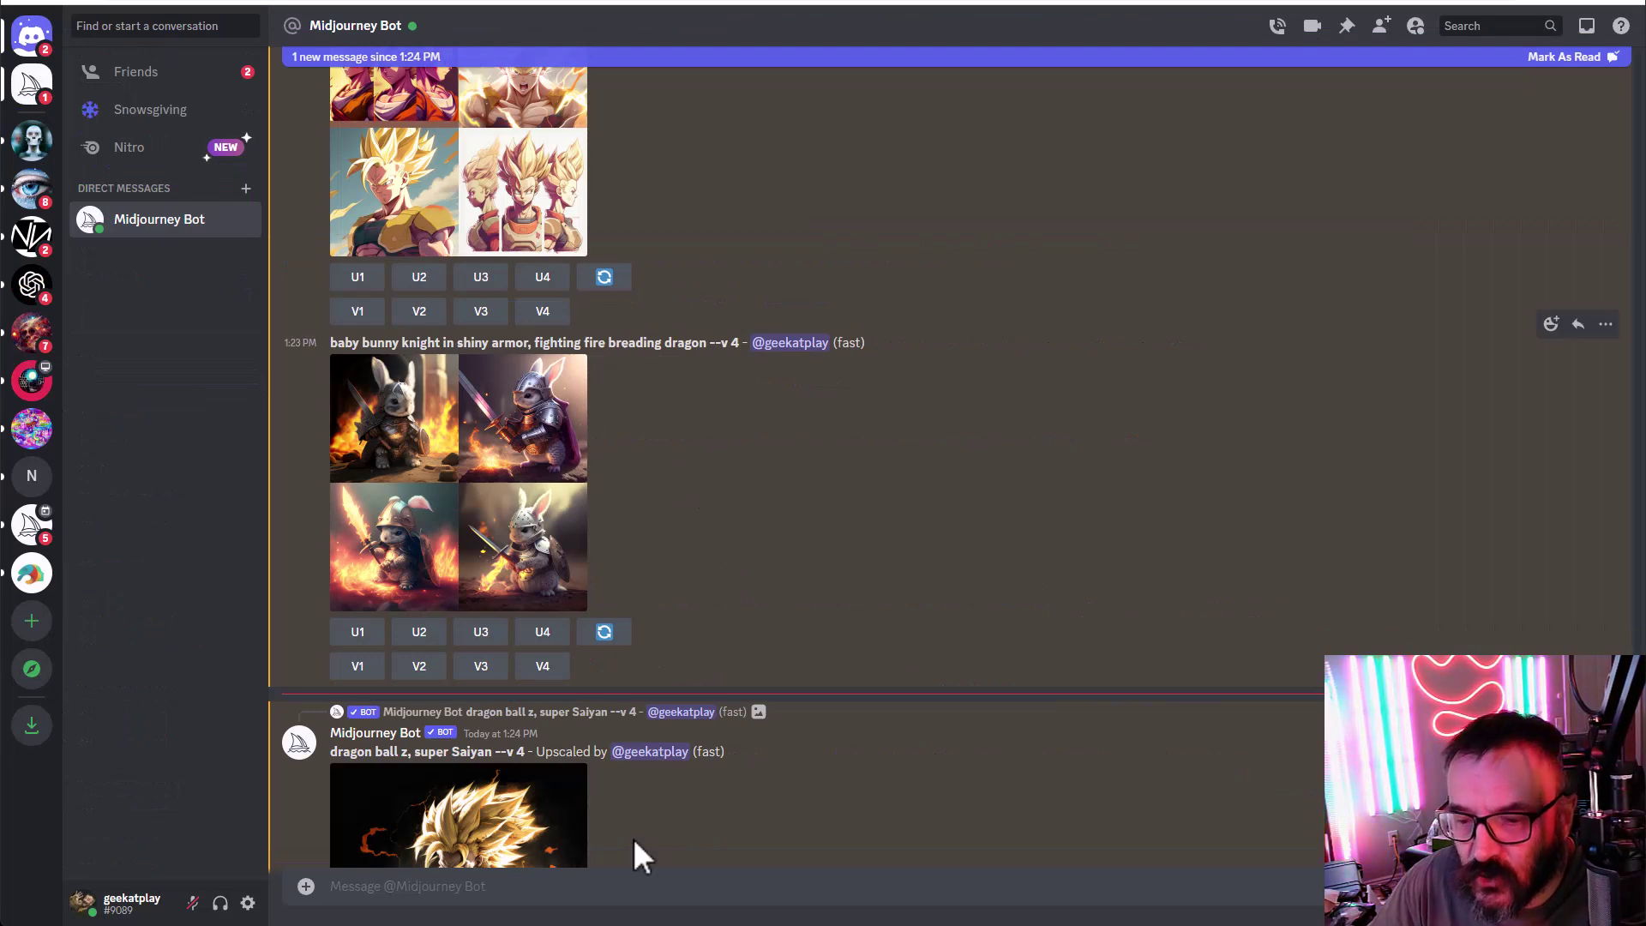
type("/im")
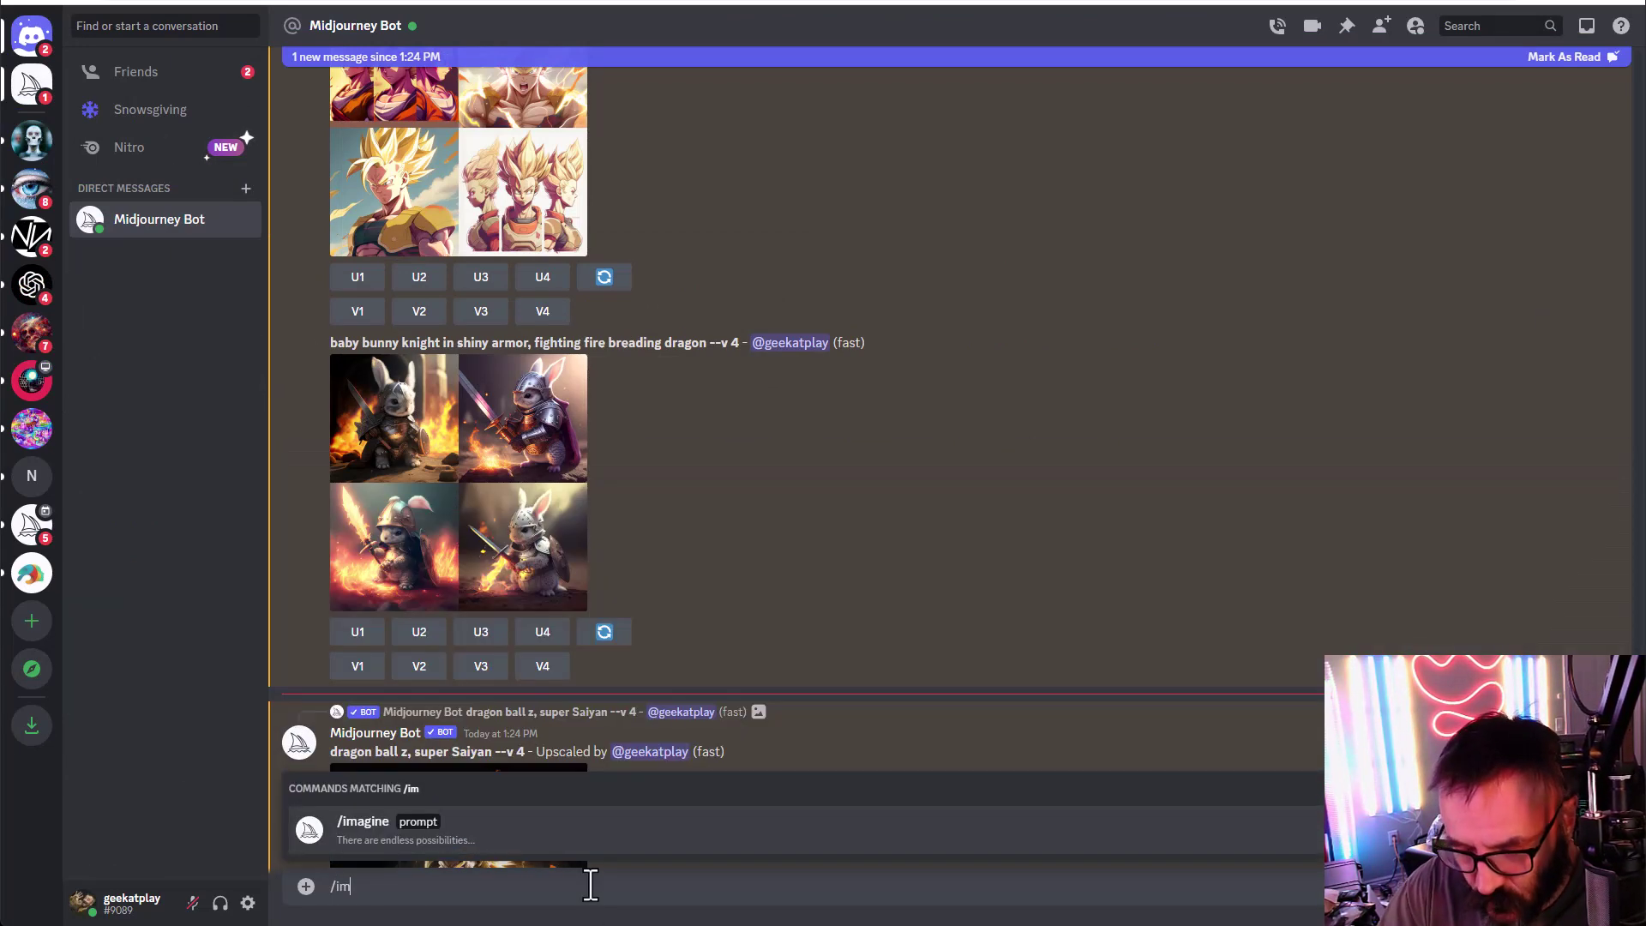
key("Tab")
key("ctrl+v")
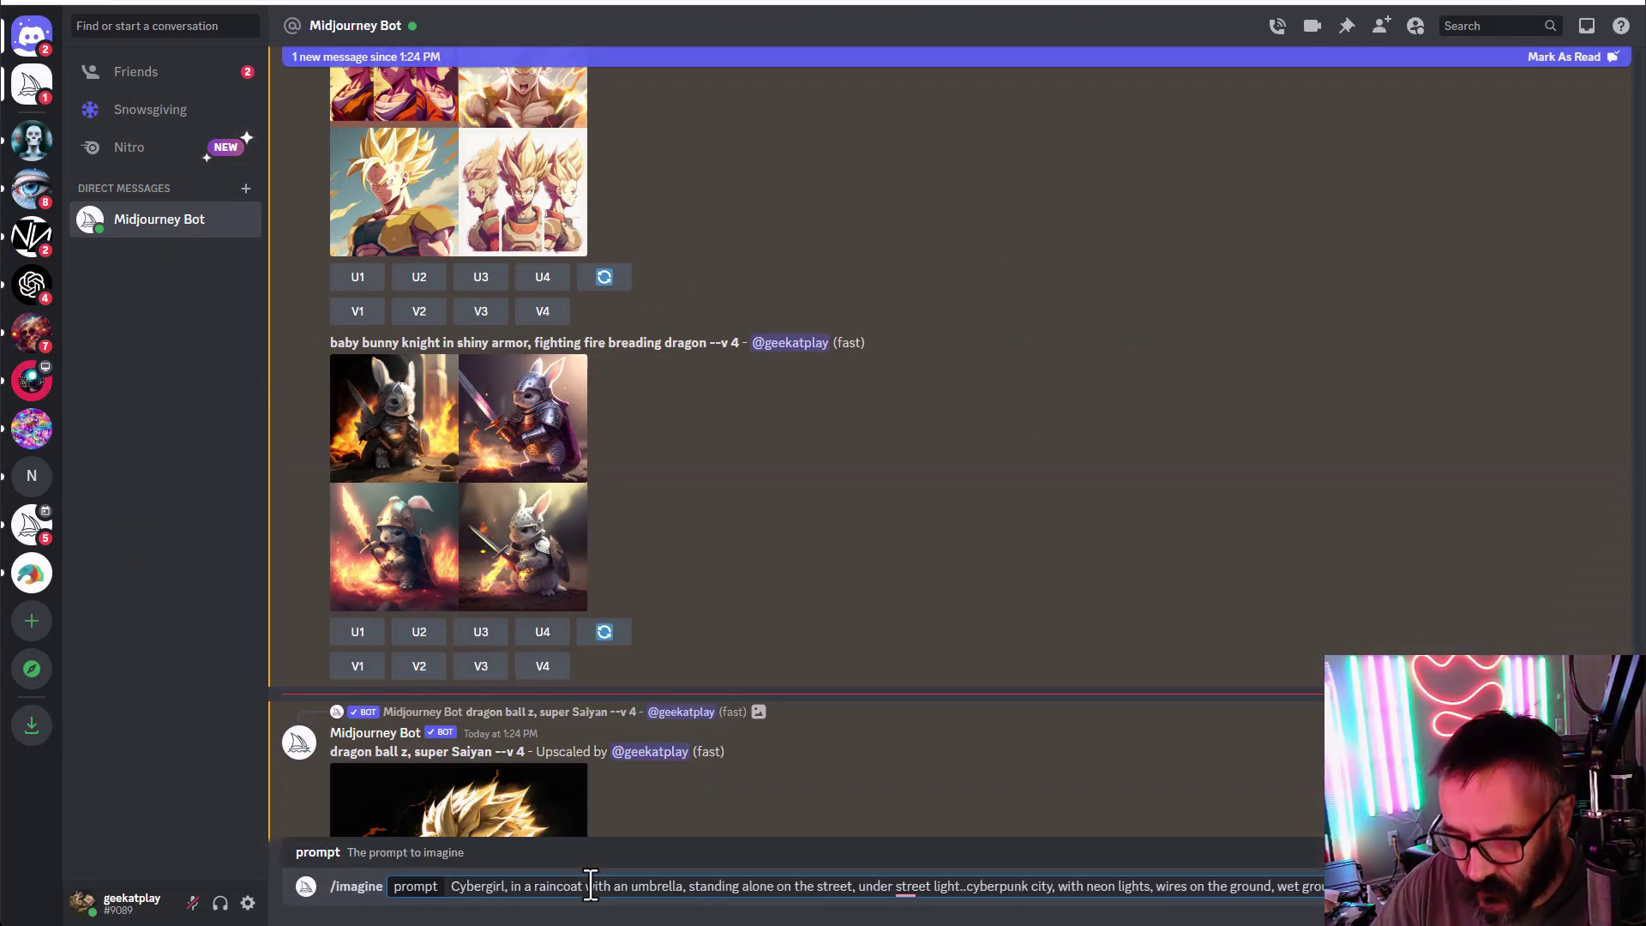
key("Return")
type("/")
key("Tab")
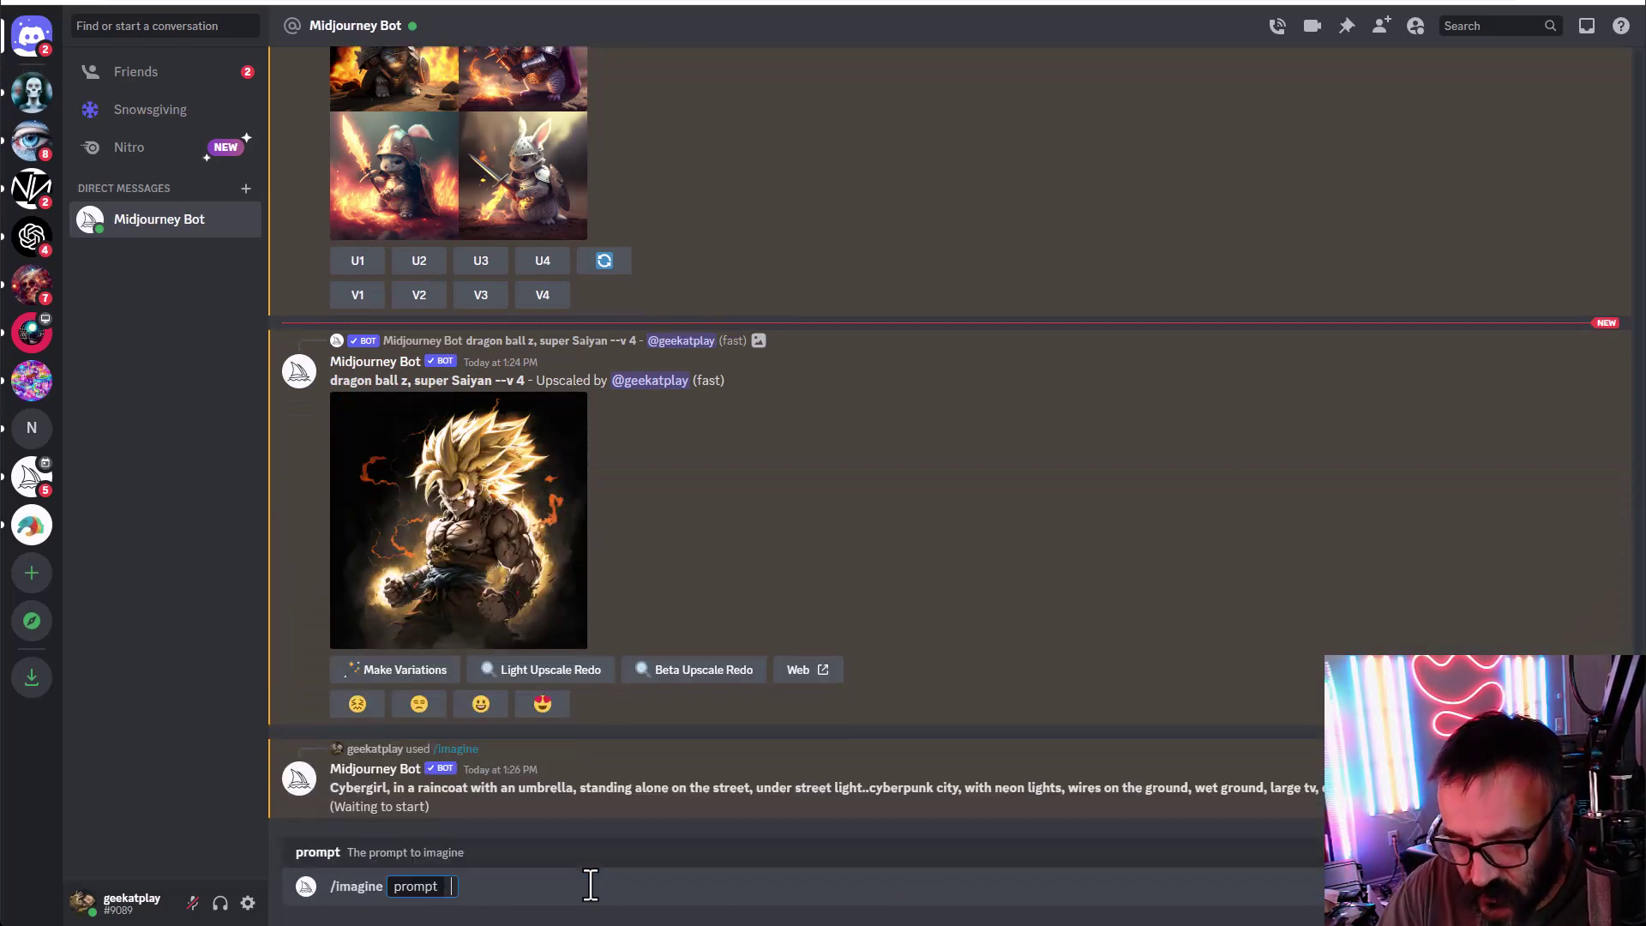
key("ctrl+v")
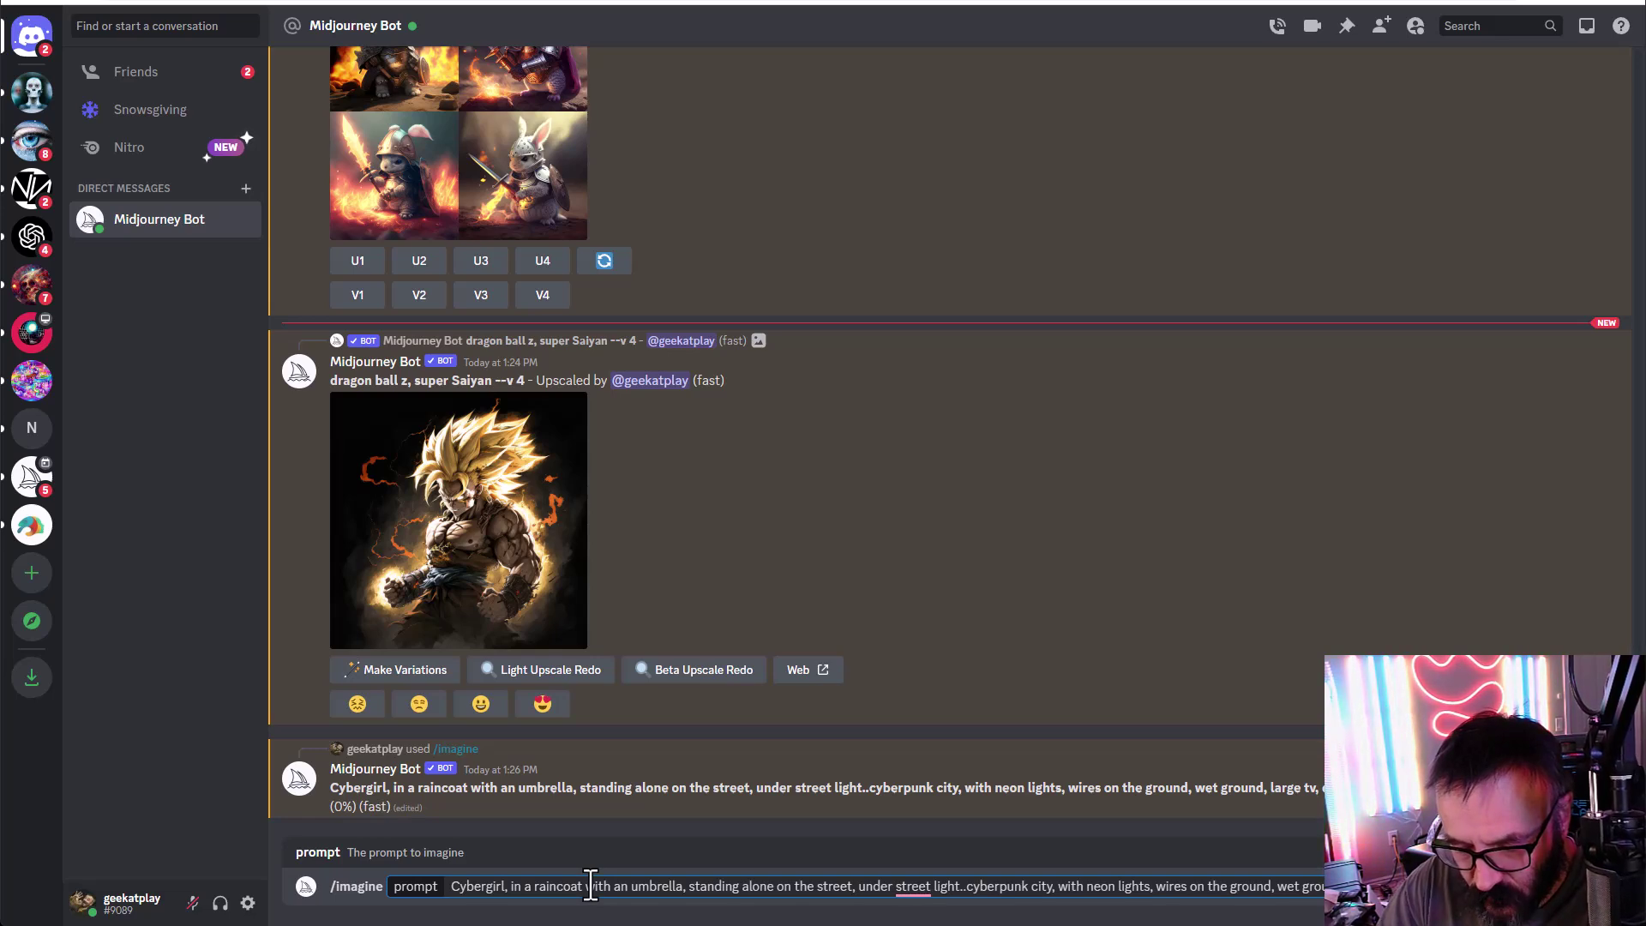
key("Return")
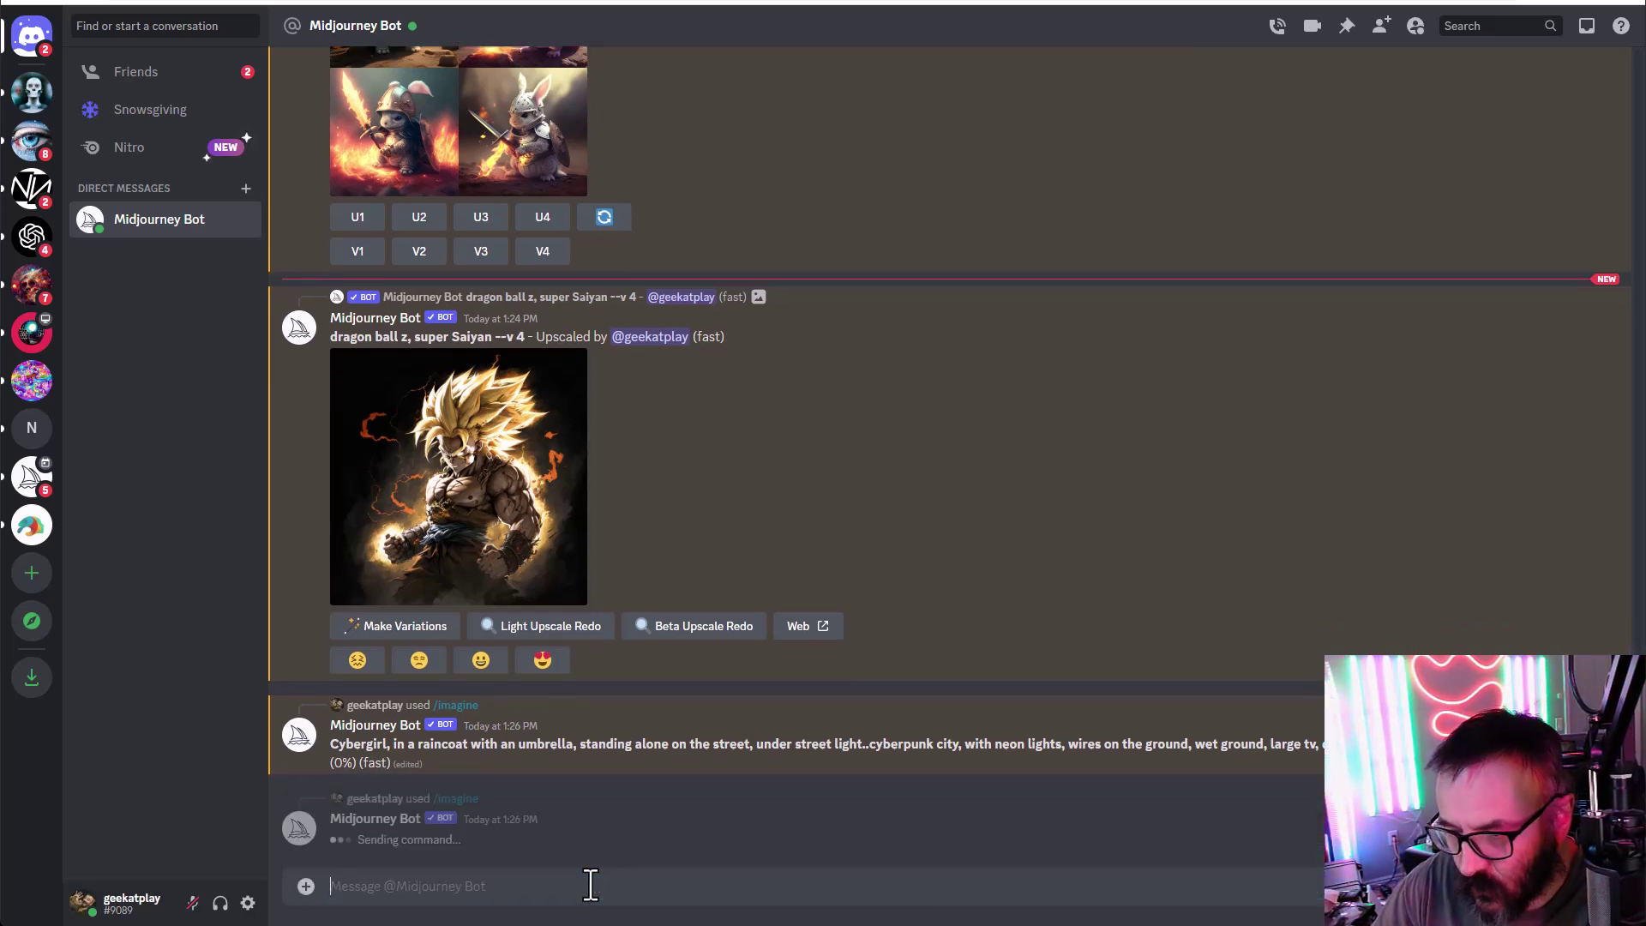
Step: Submit the pasted Cybergirl prompt as a third and fourth /imagine job
type("/im")
key("Tab")
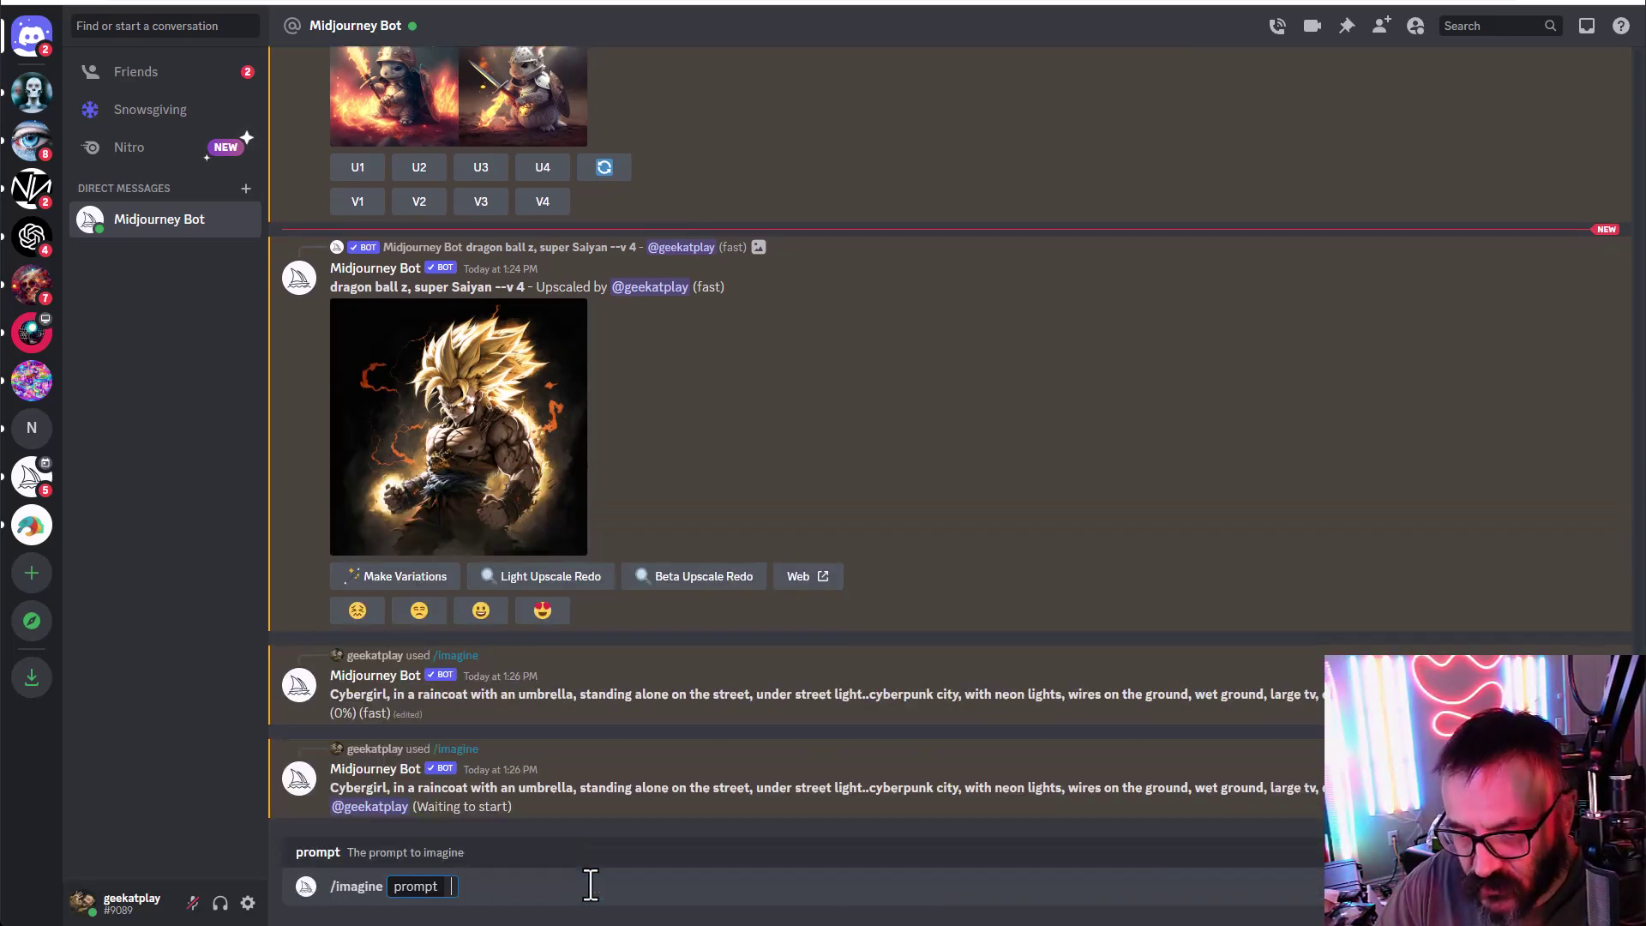
key("ctrl+v")
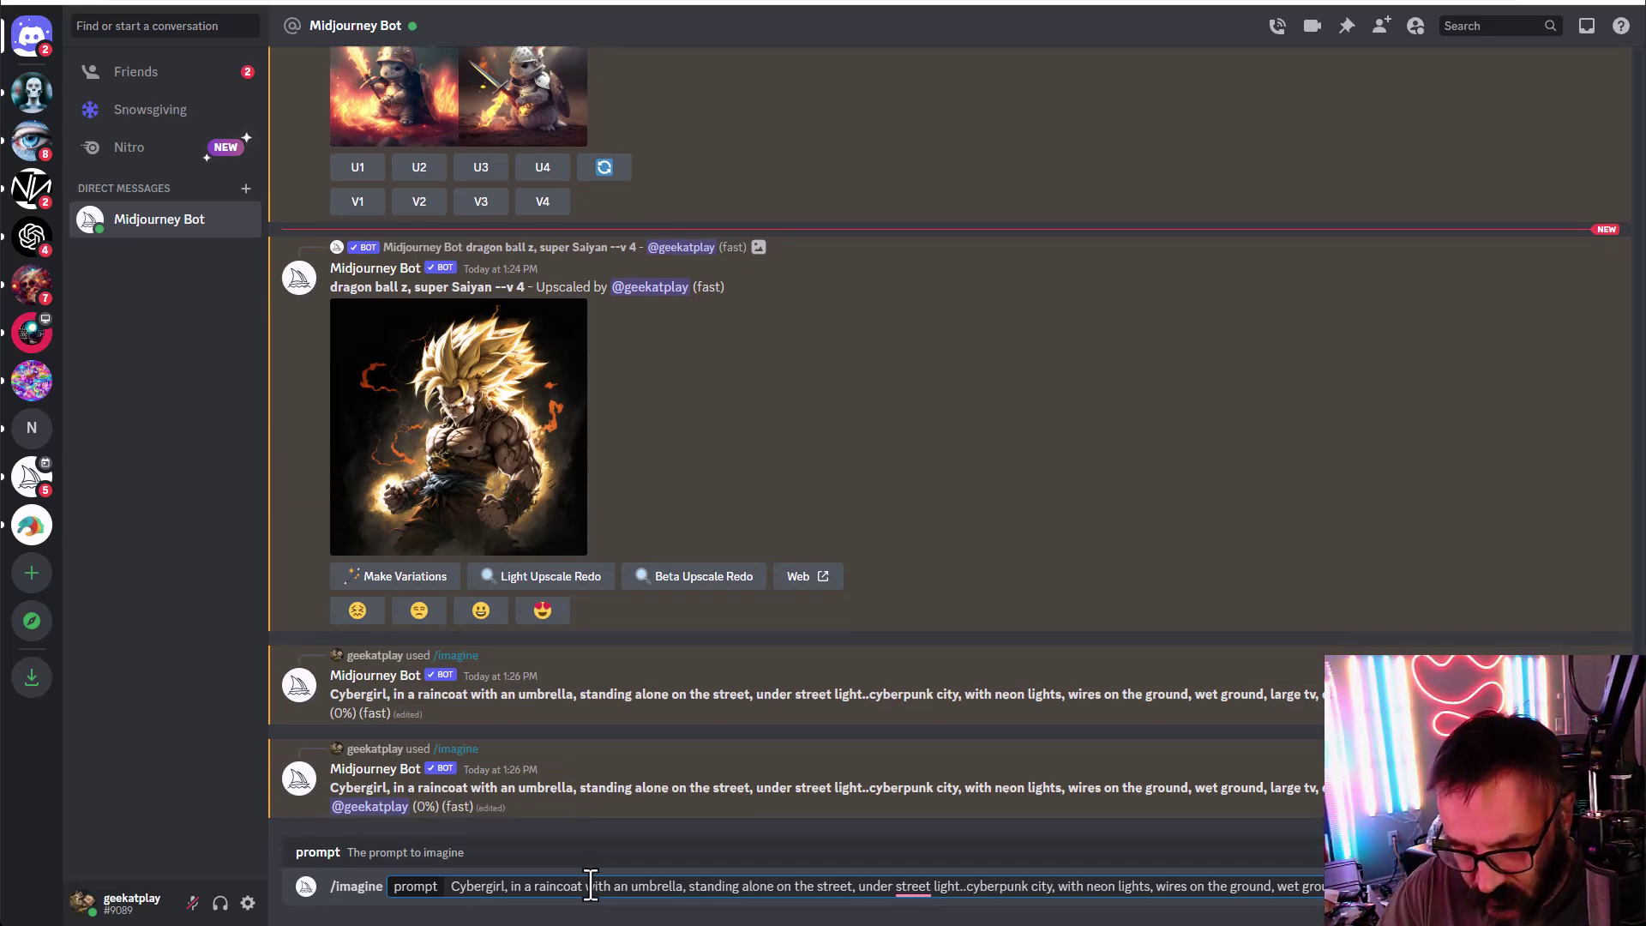
key("Return")
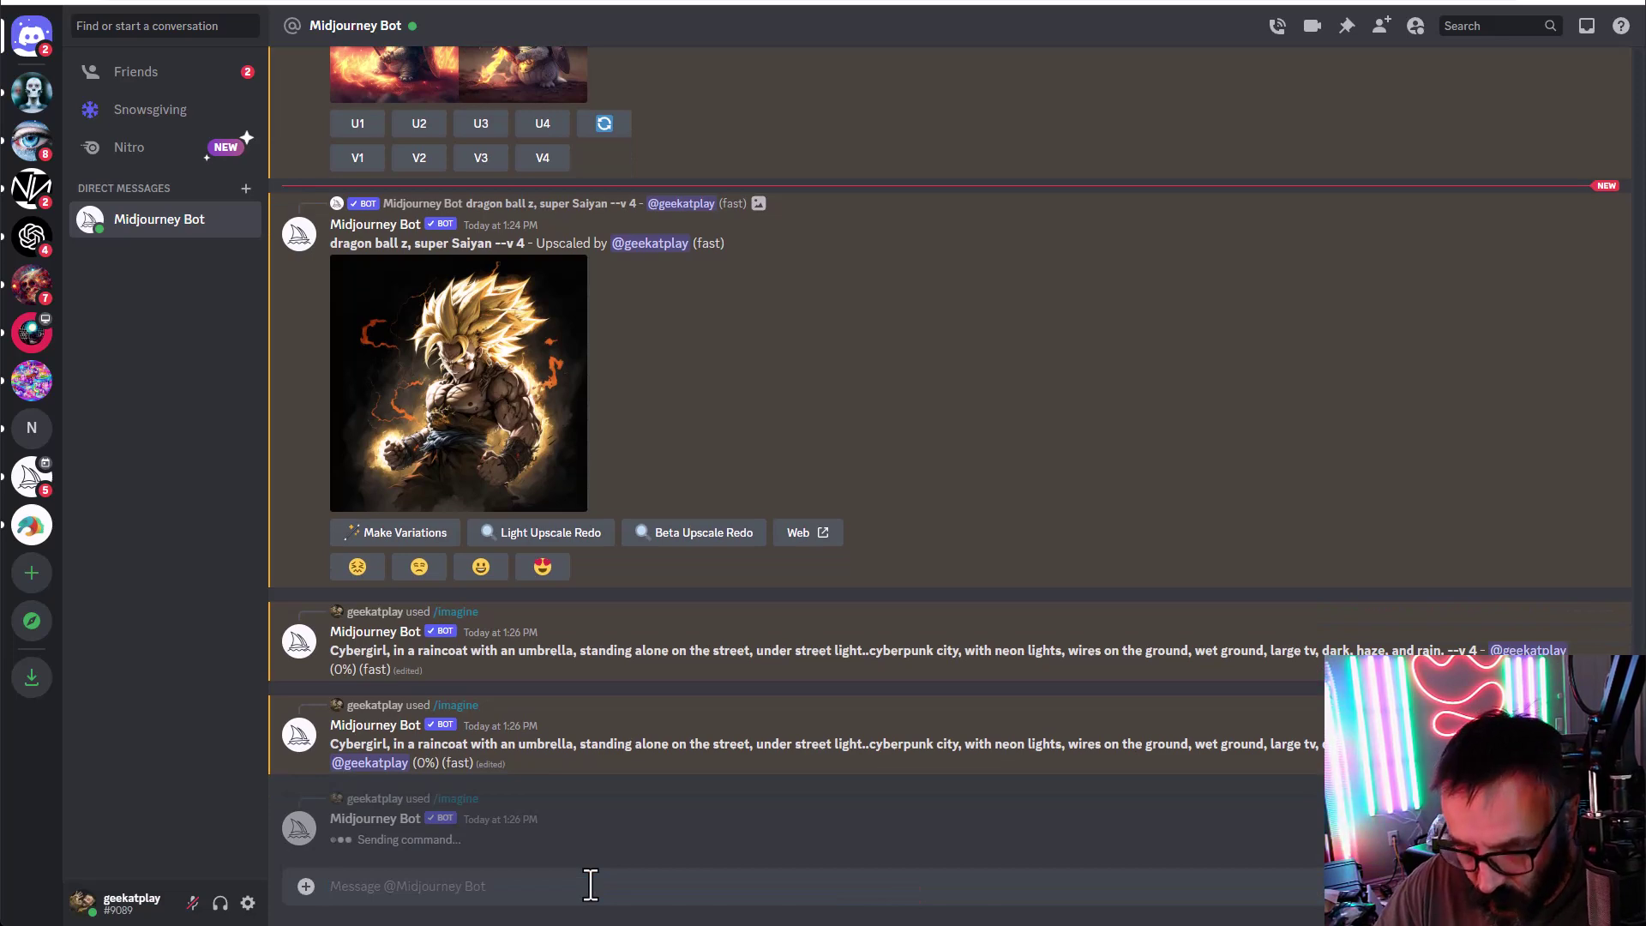
type("/")
key("Tab")
key("ctrl+v")
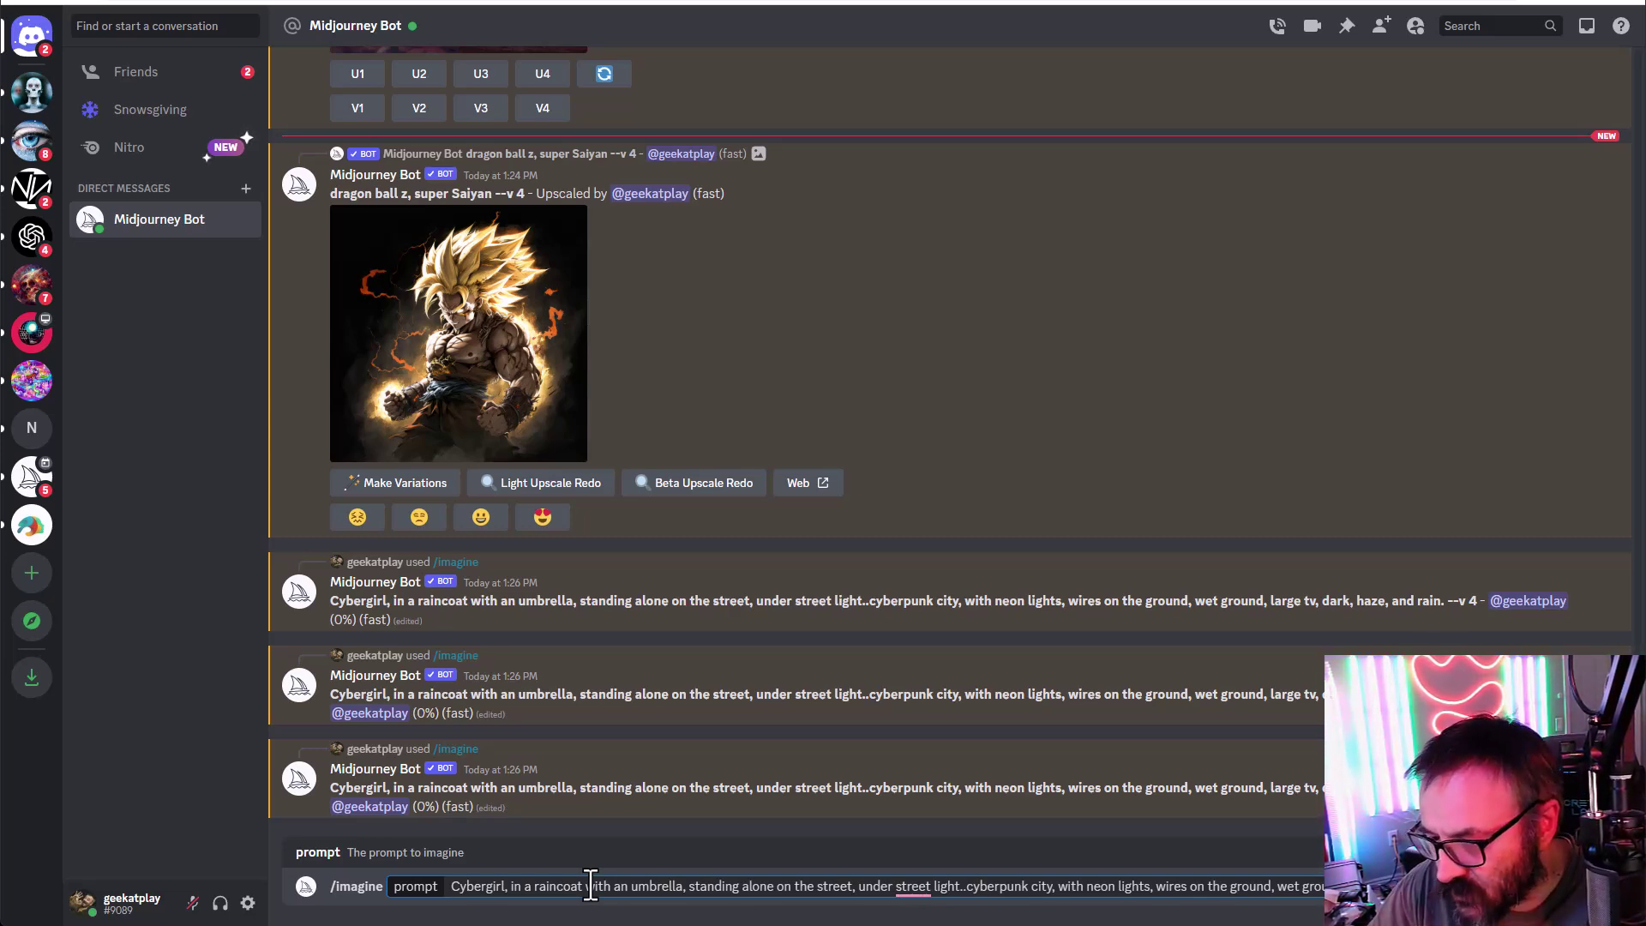
key("Return")
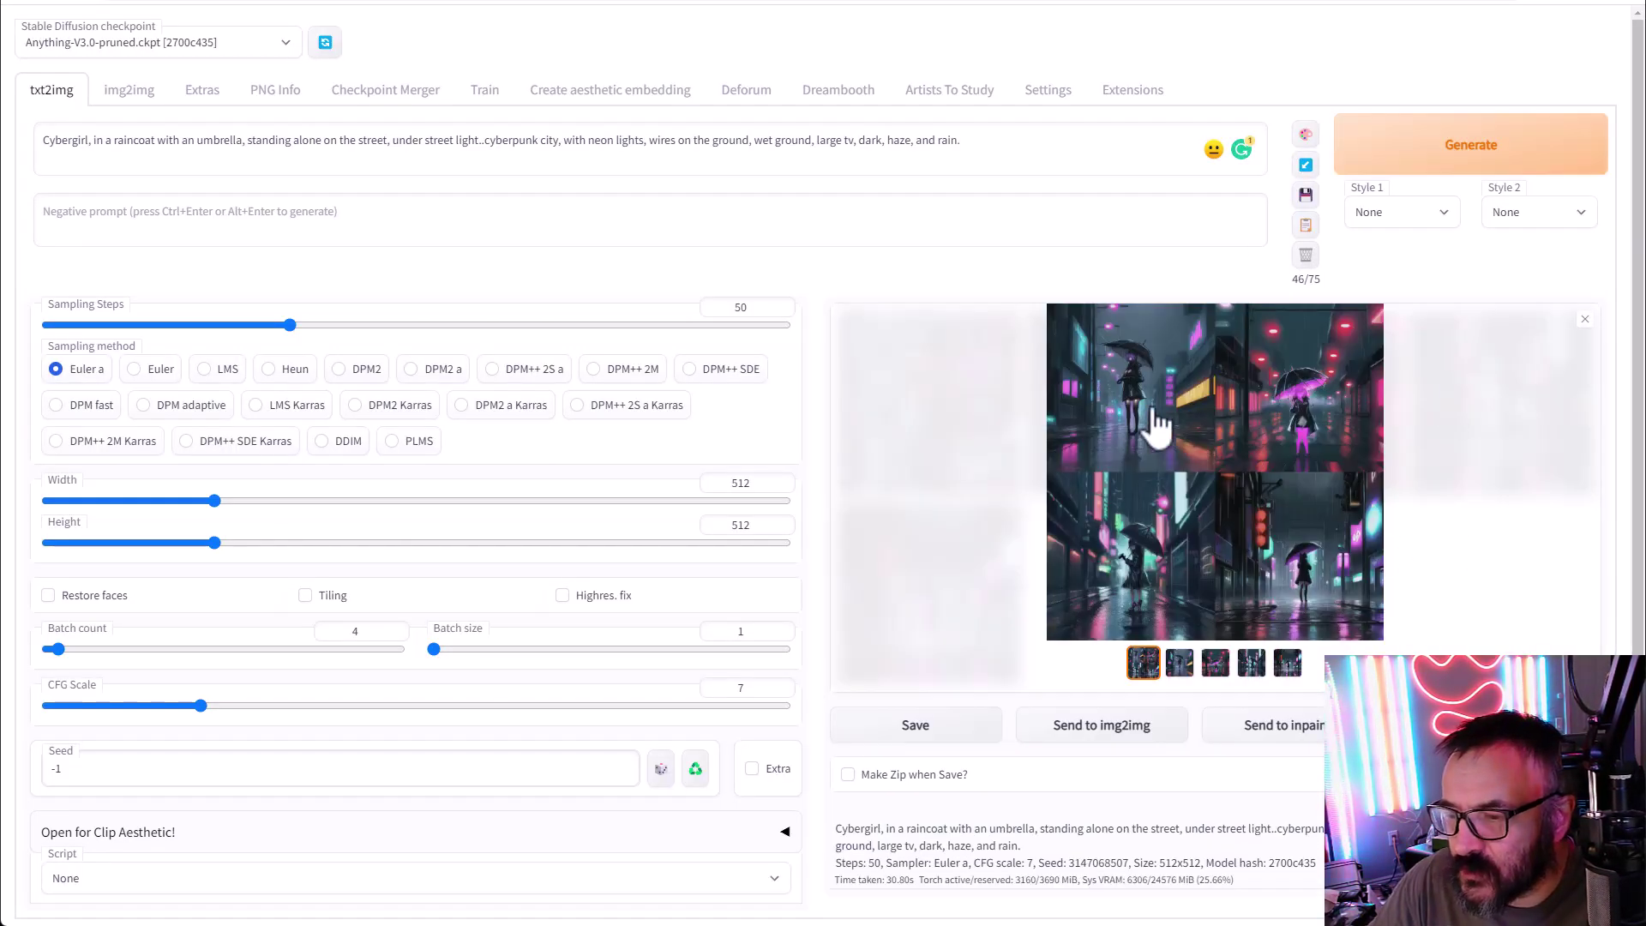
Step: Review the rainy neon street grid enlarged, then regenerate with CFG Scale raised from 7 to 11
left_click(1158, 426)
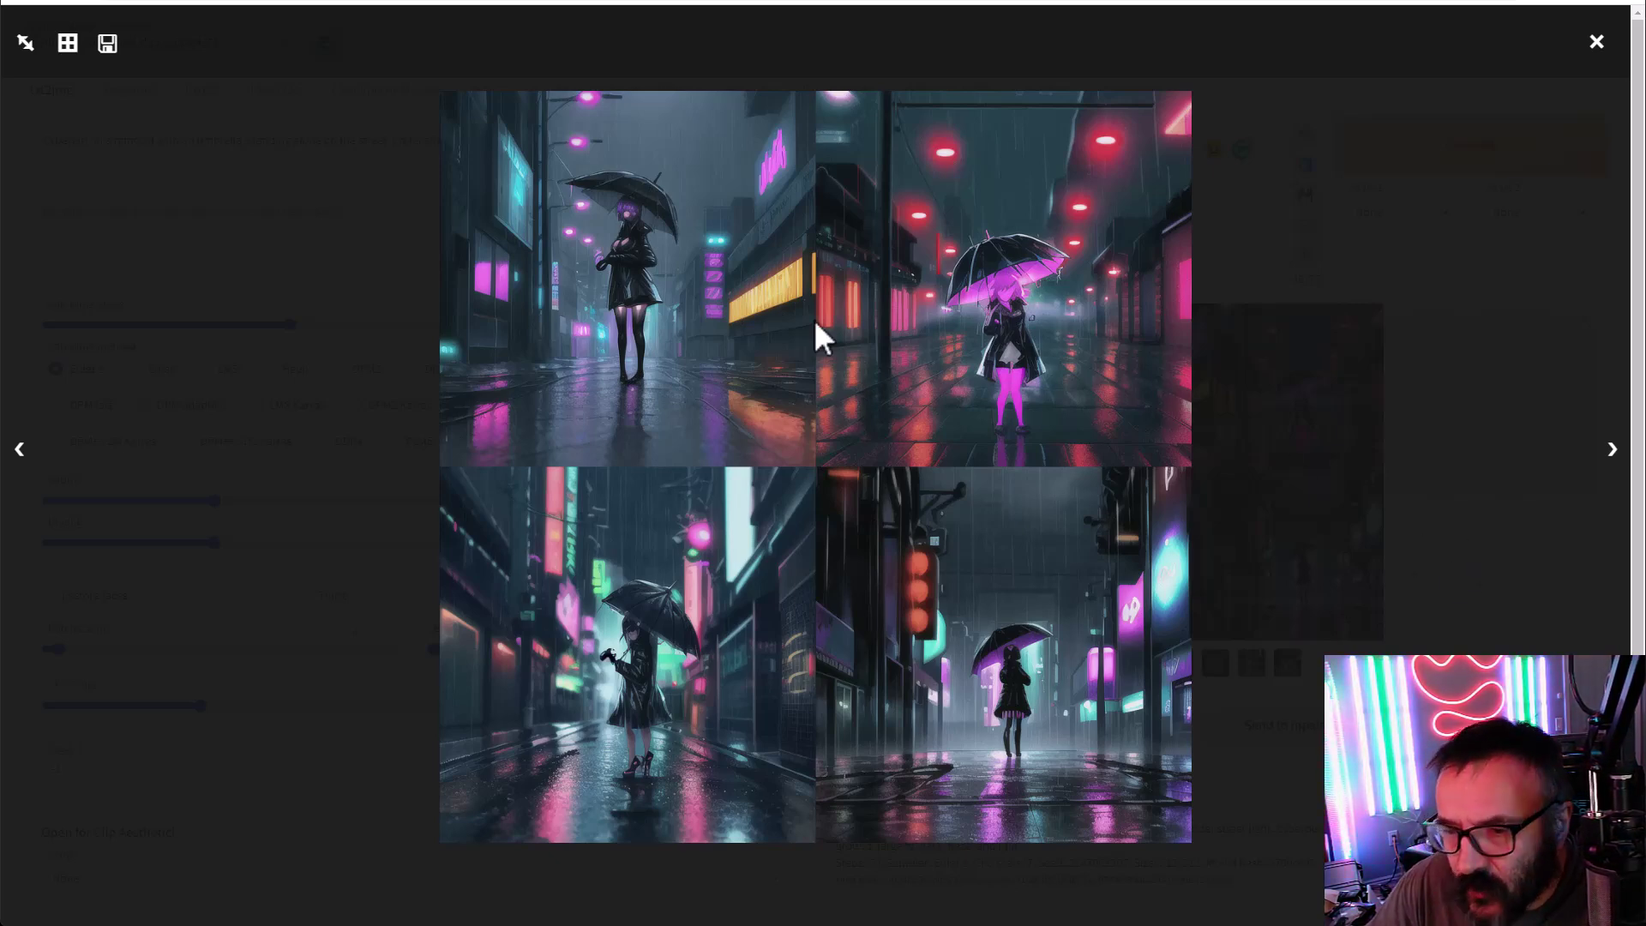
left_click(1475, 438)
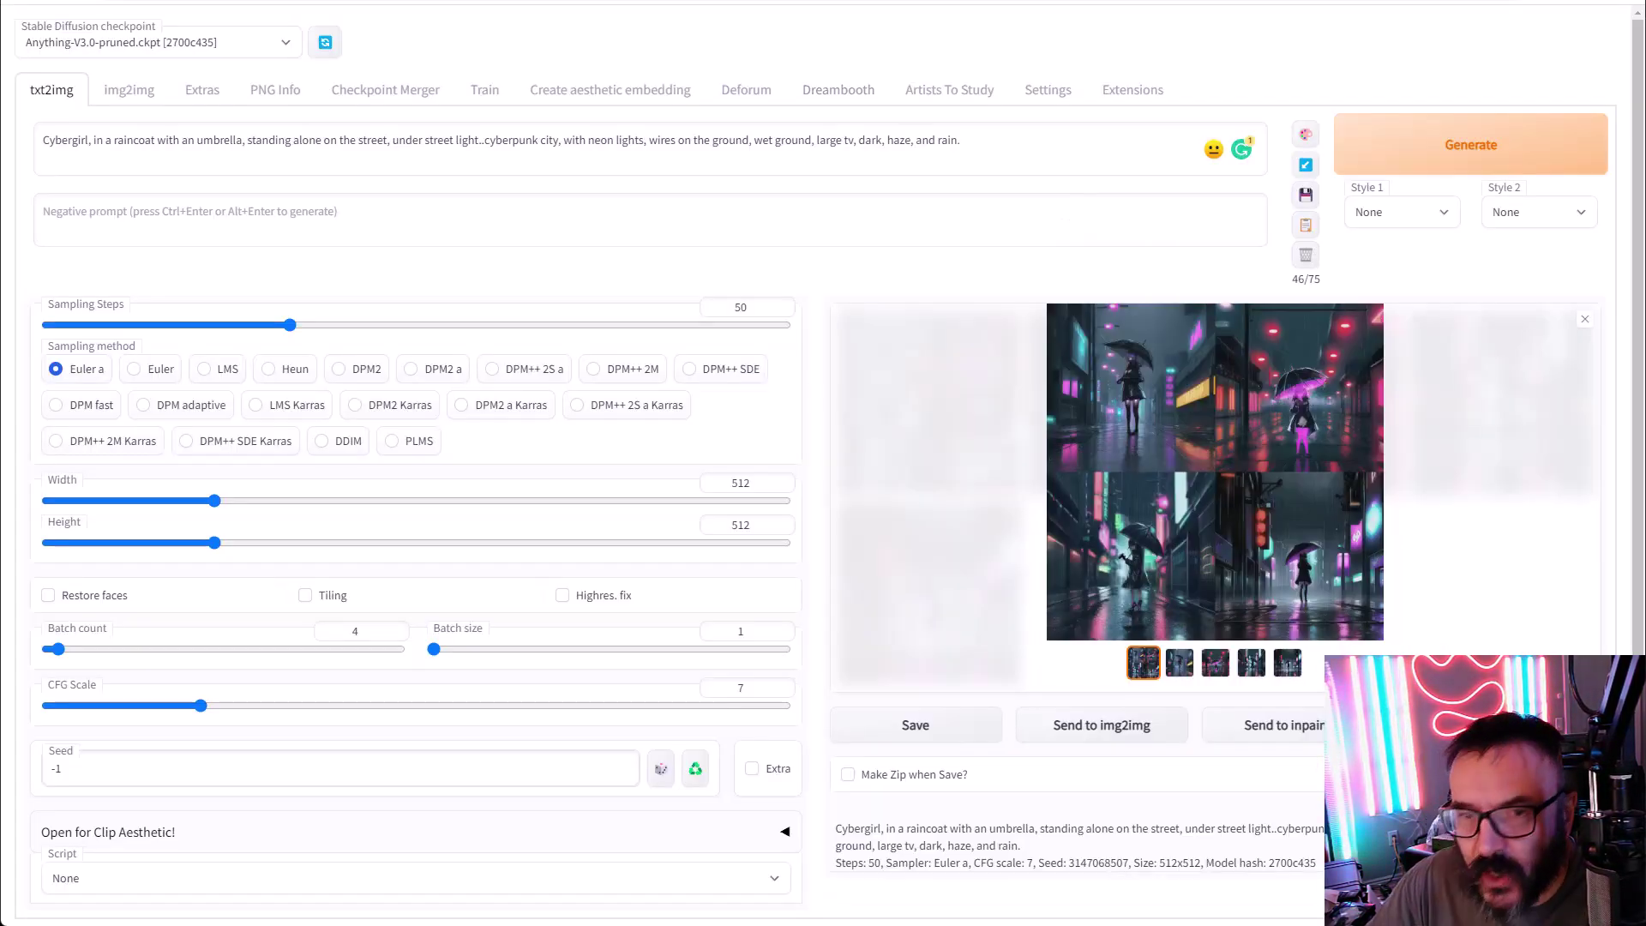
left_click_drag(199, 705, 301, 711)
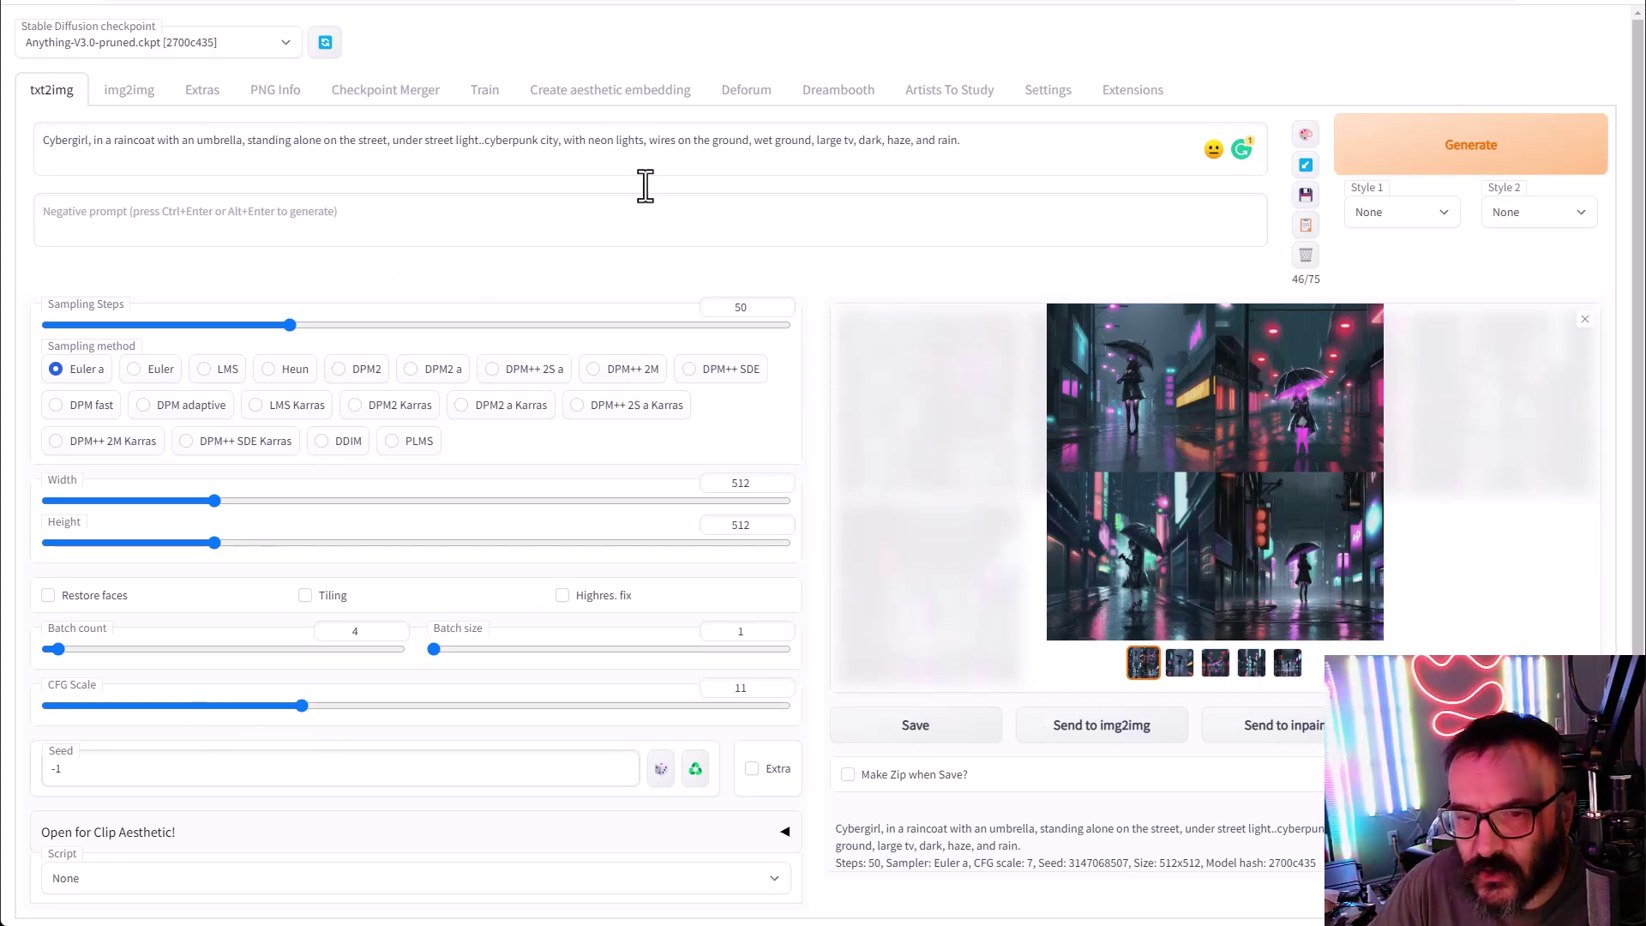
left_click(1445, 167)
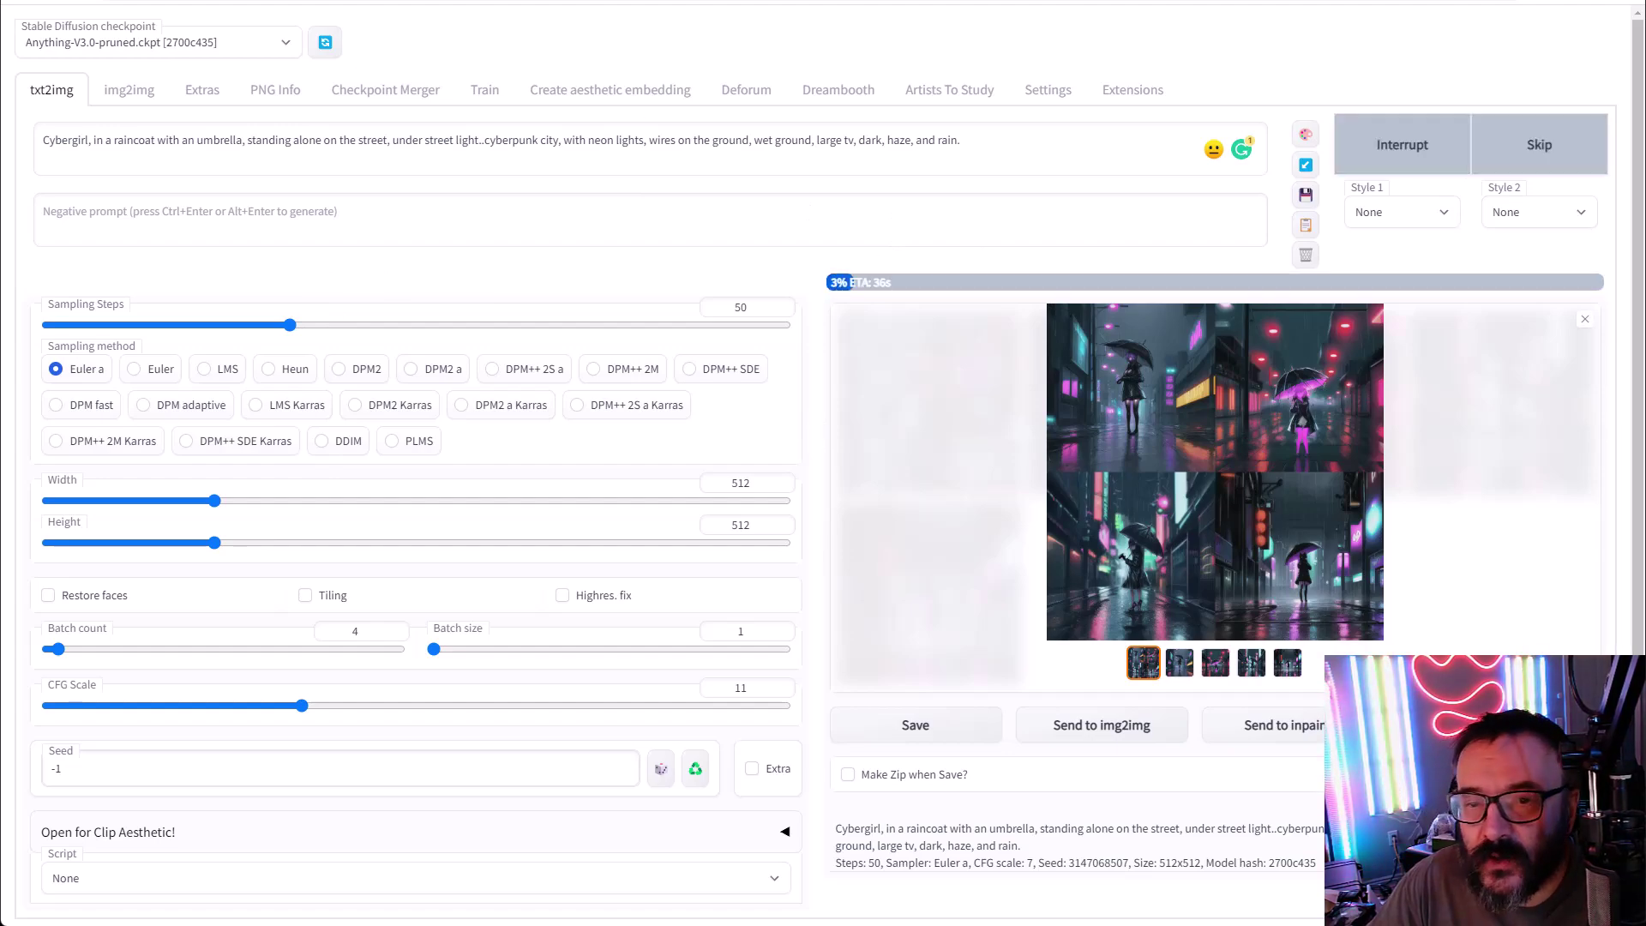
Step: Look over the Cybergirl grids, enlarging the --v 4 one, and highlight 'anime style' in the prompt
key("alt+Tab")
scroll(806, 459, "up", 12)
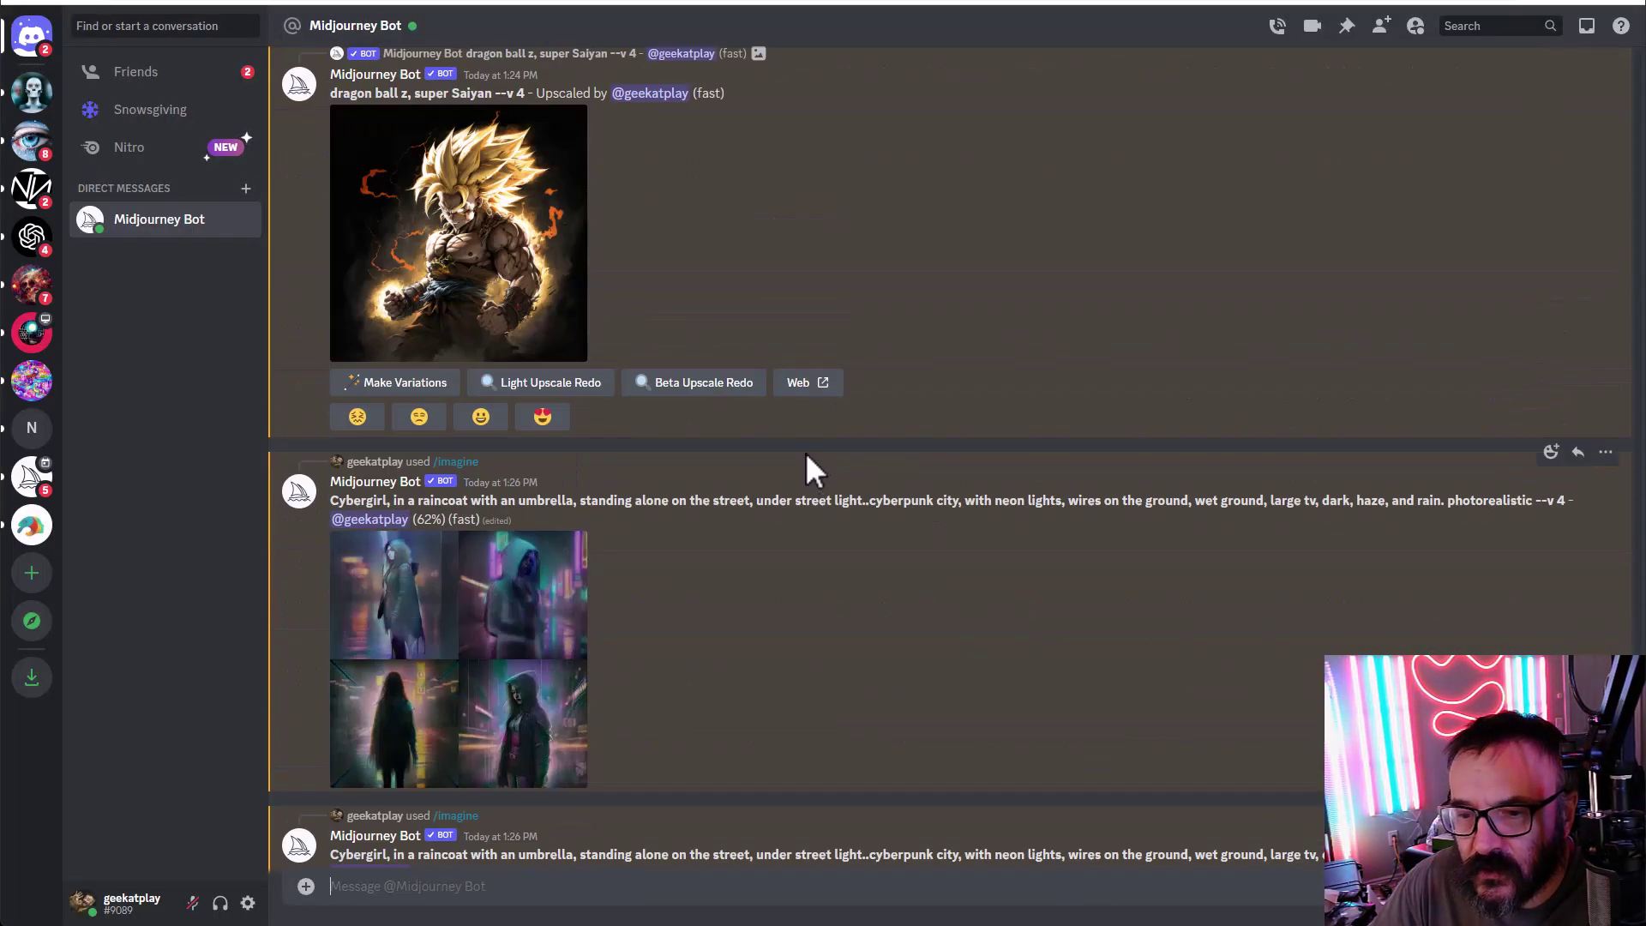
scroll(806, 454, "down", 5)
scroll(805, 451, "down", 5)
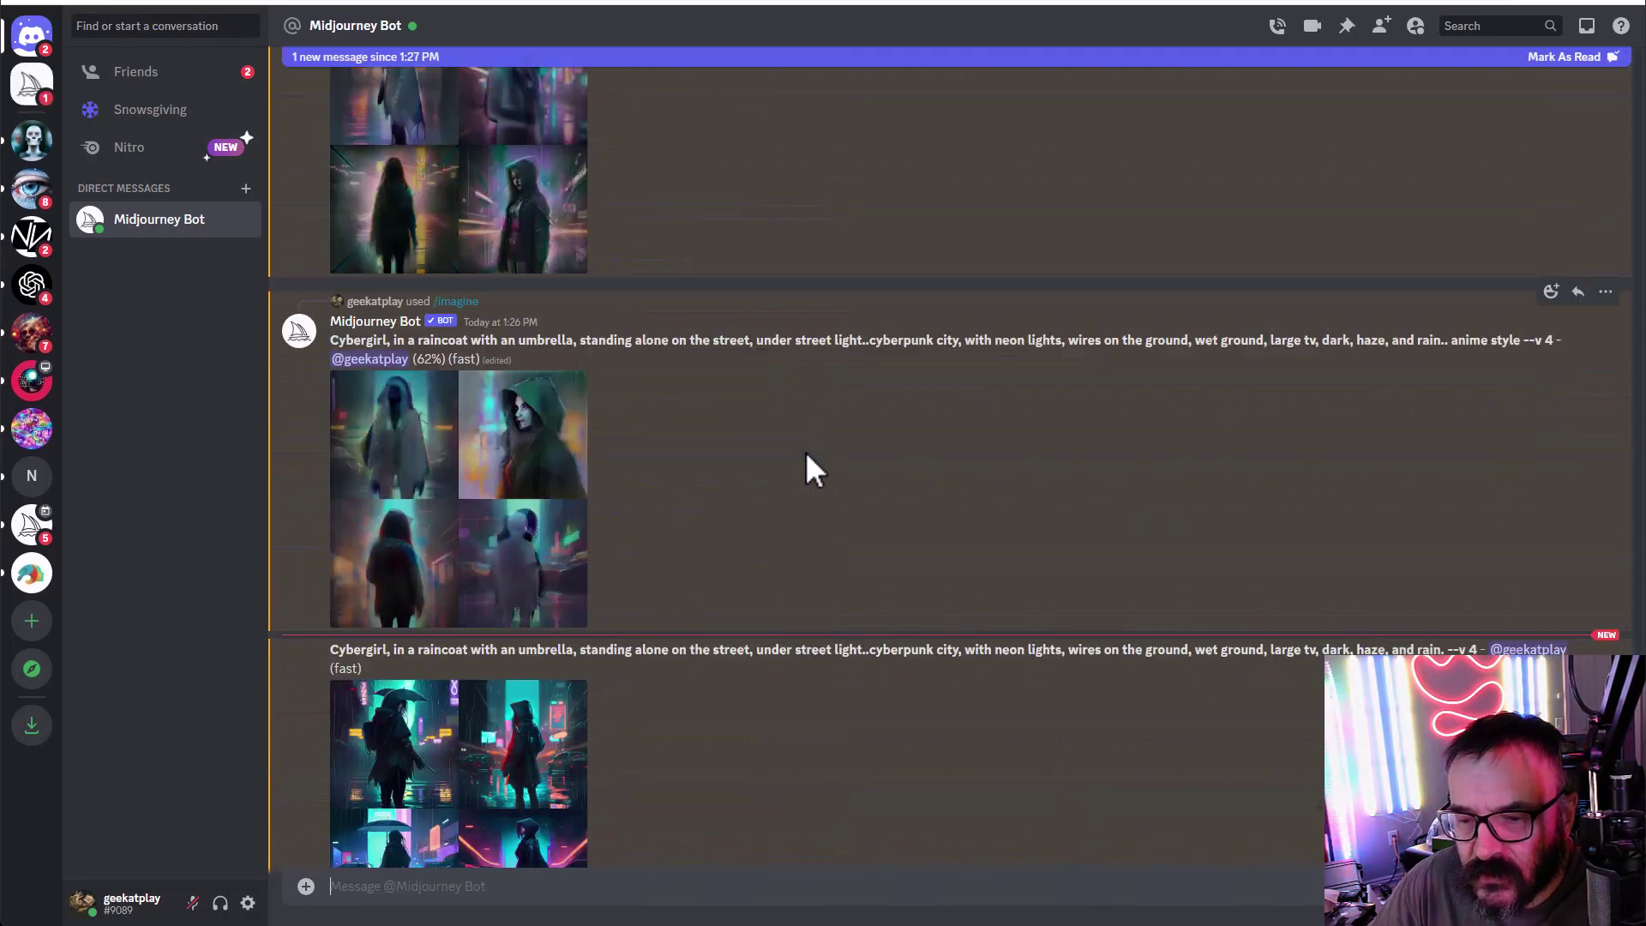
scroll(807, 453, "down", 2)
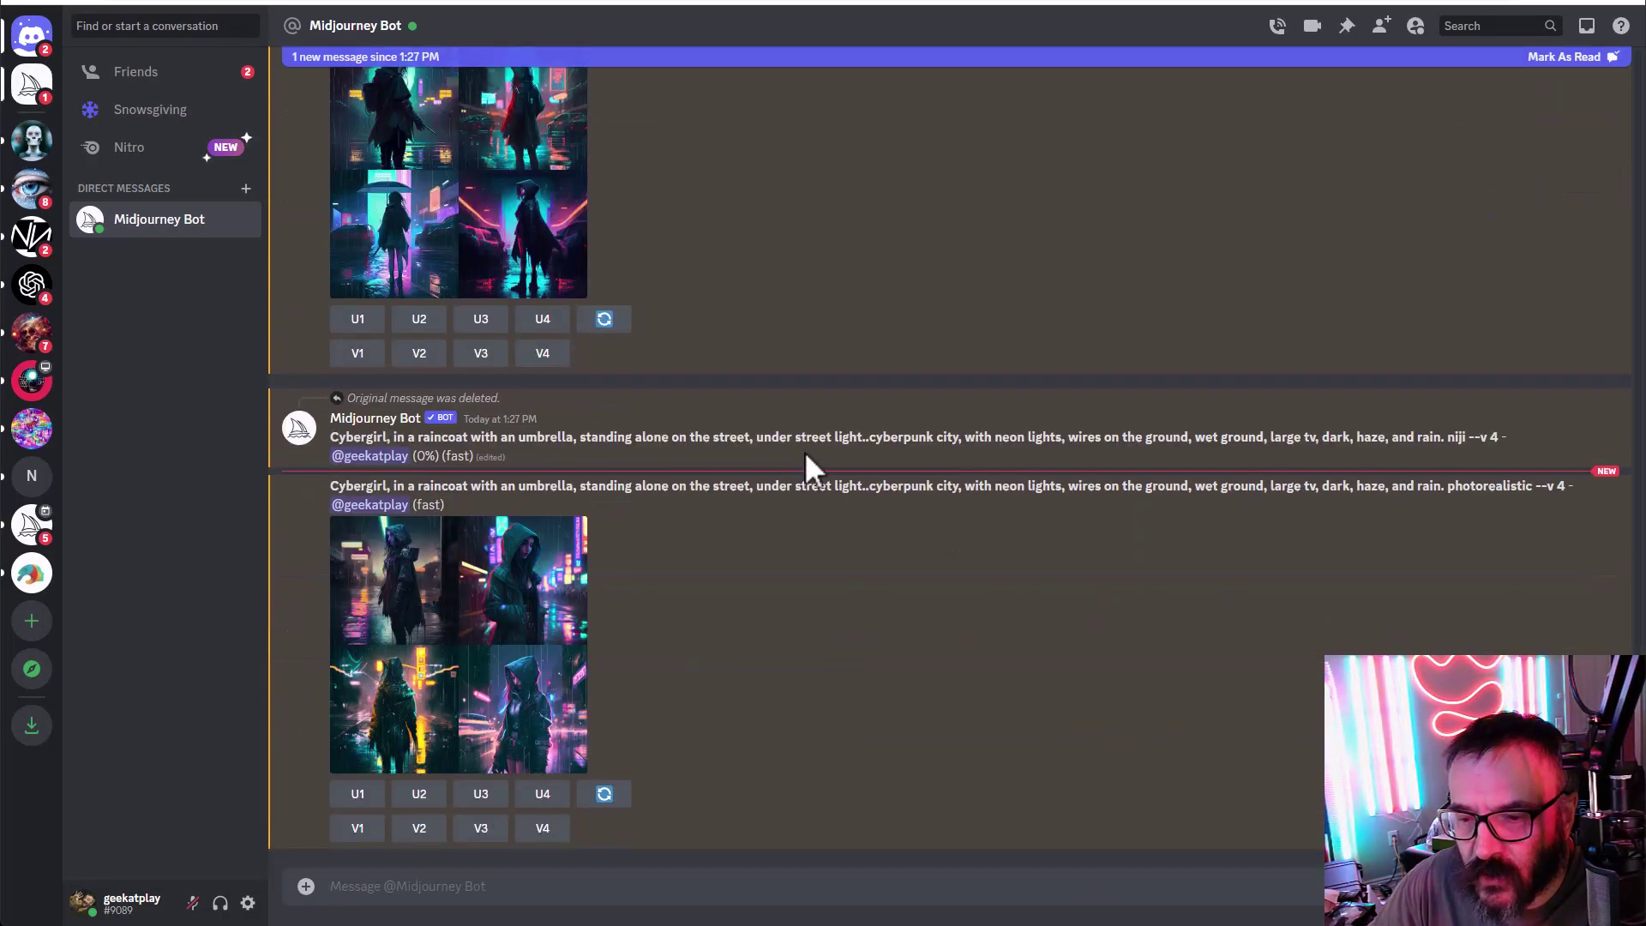
scroll(754, 439, "up", 3)
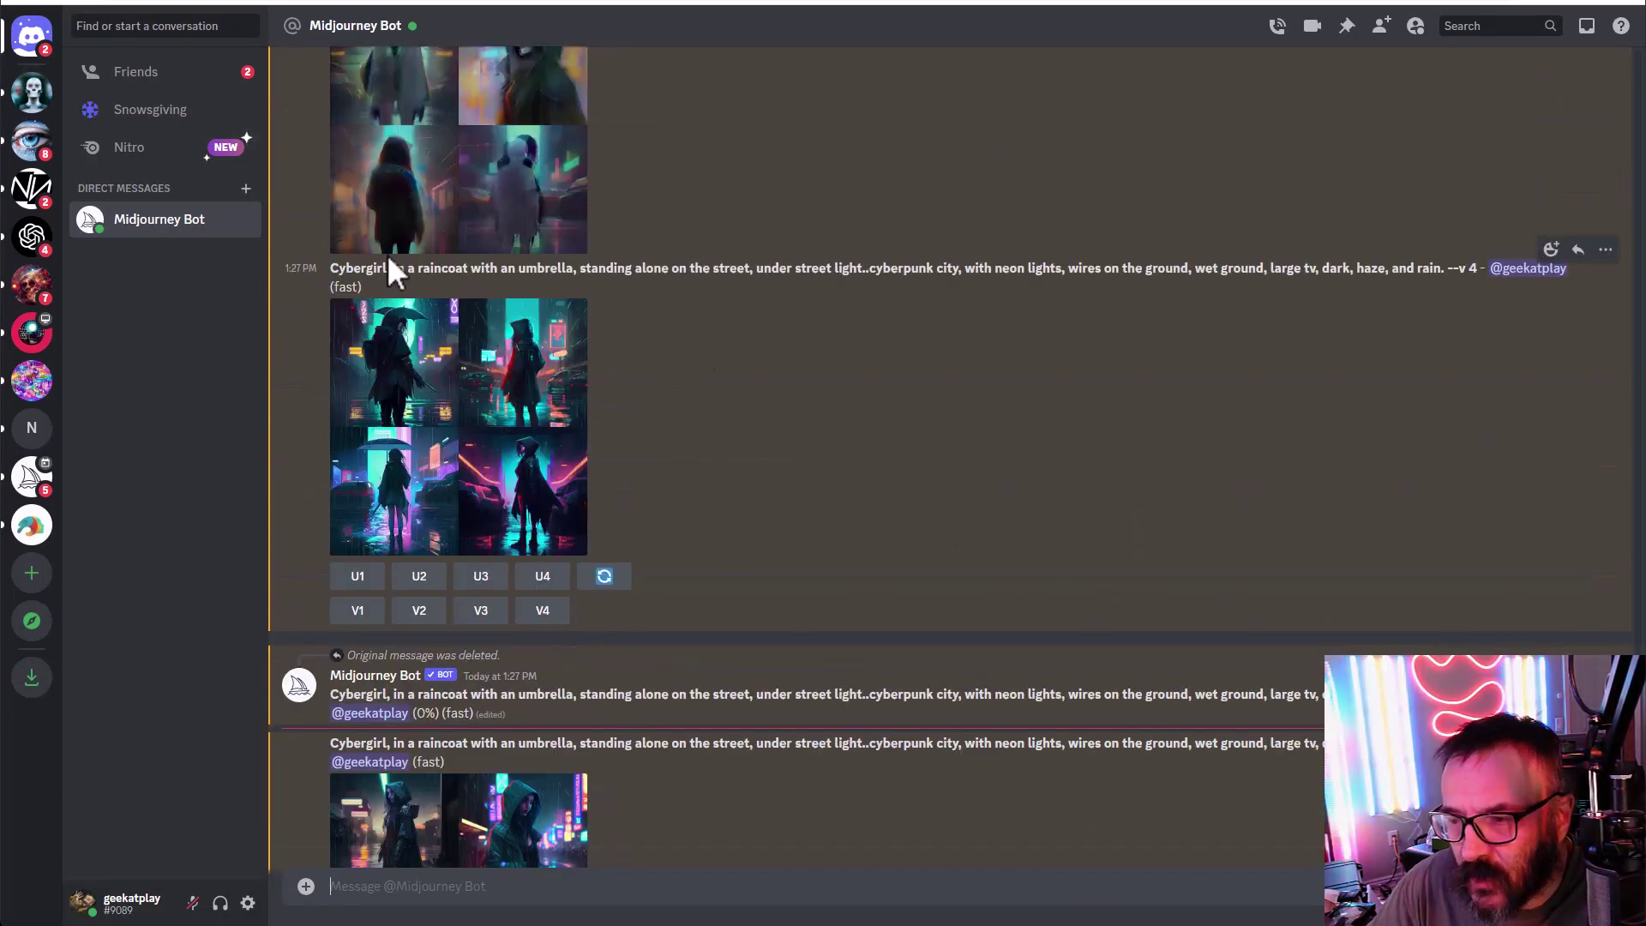
left_click(452, 429)
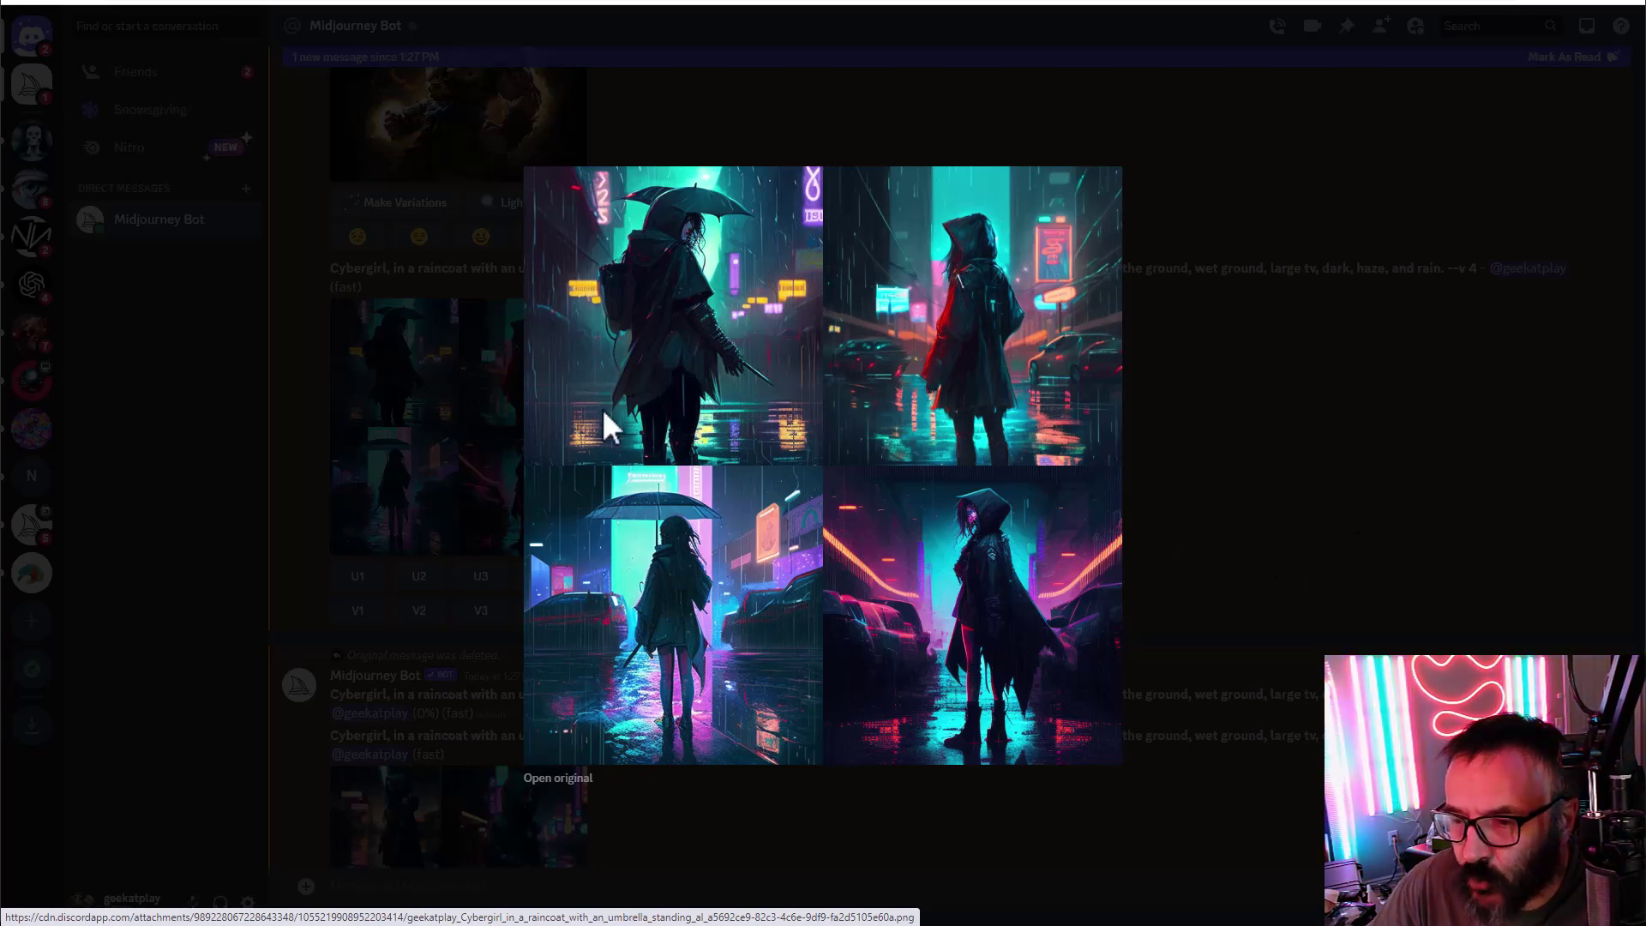
left_click(1283, 503)
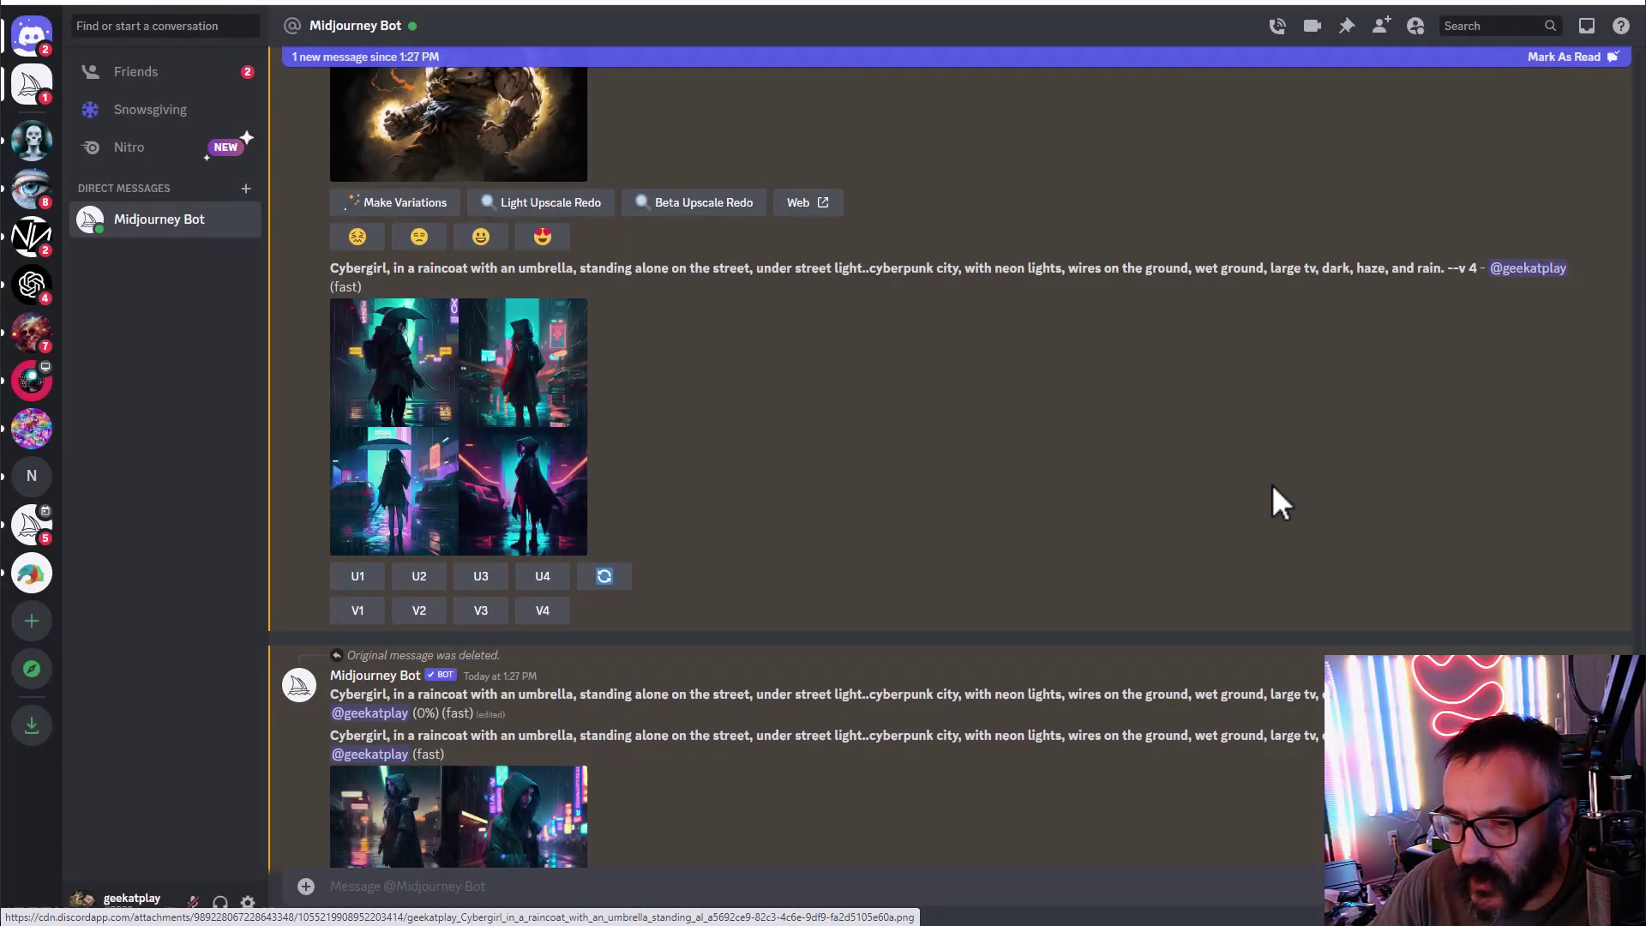
scroll(718, 414, "down", 1)
scroll(745, 549, "down", 6)
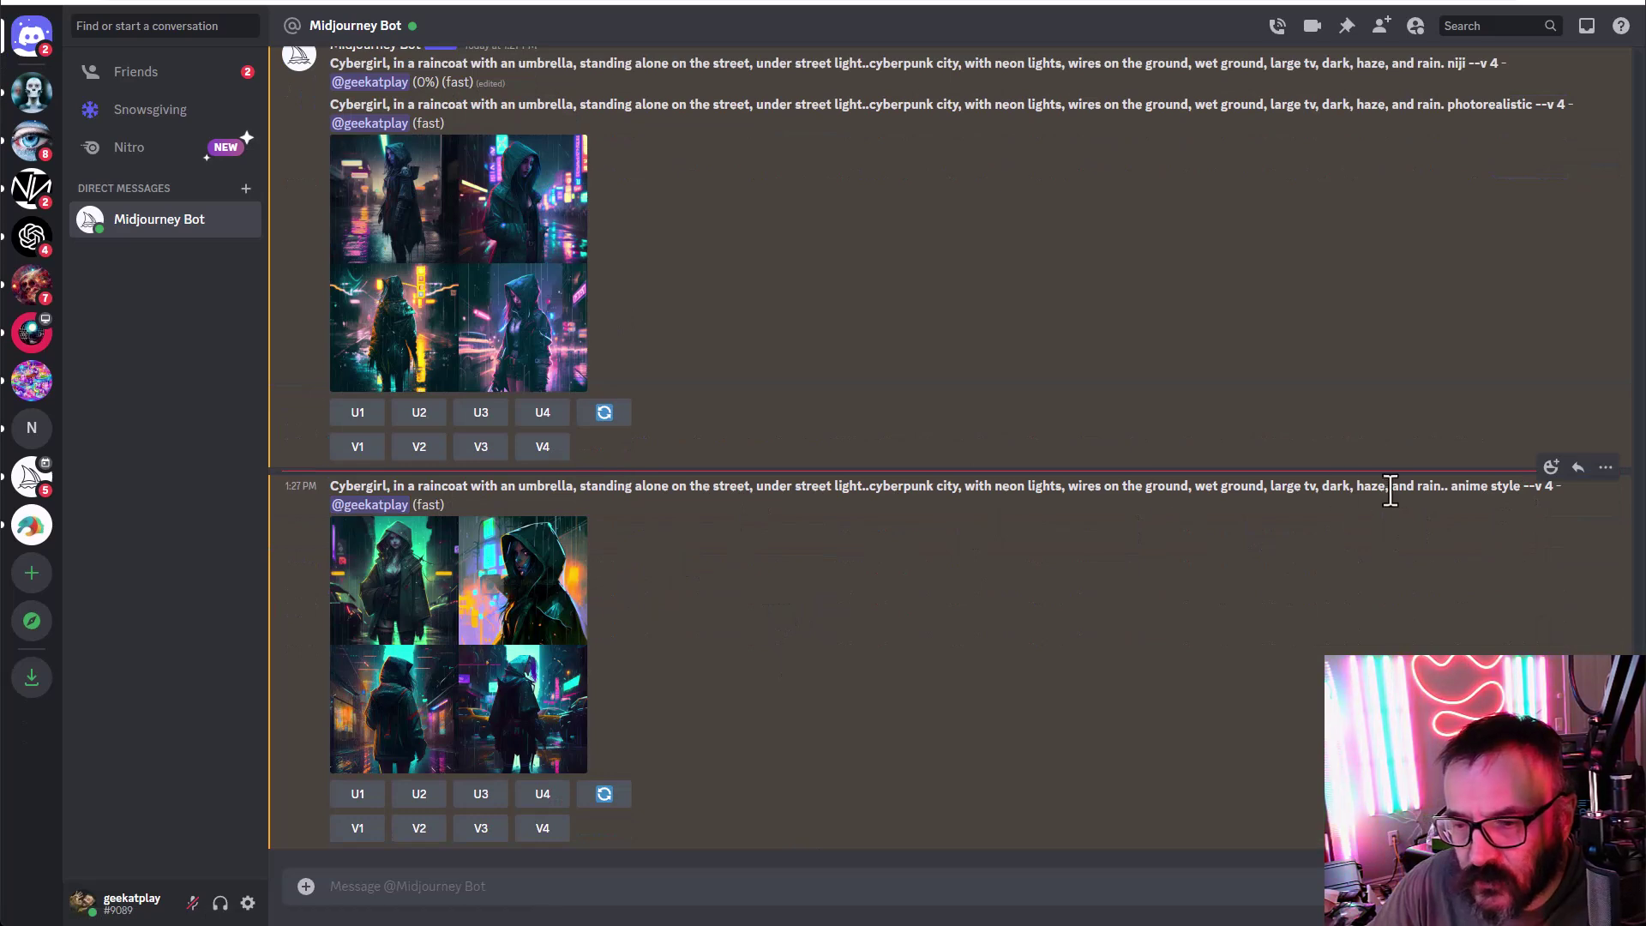
left_click_drag(1447, 487, 1529, 486)
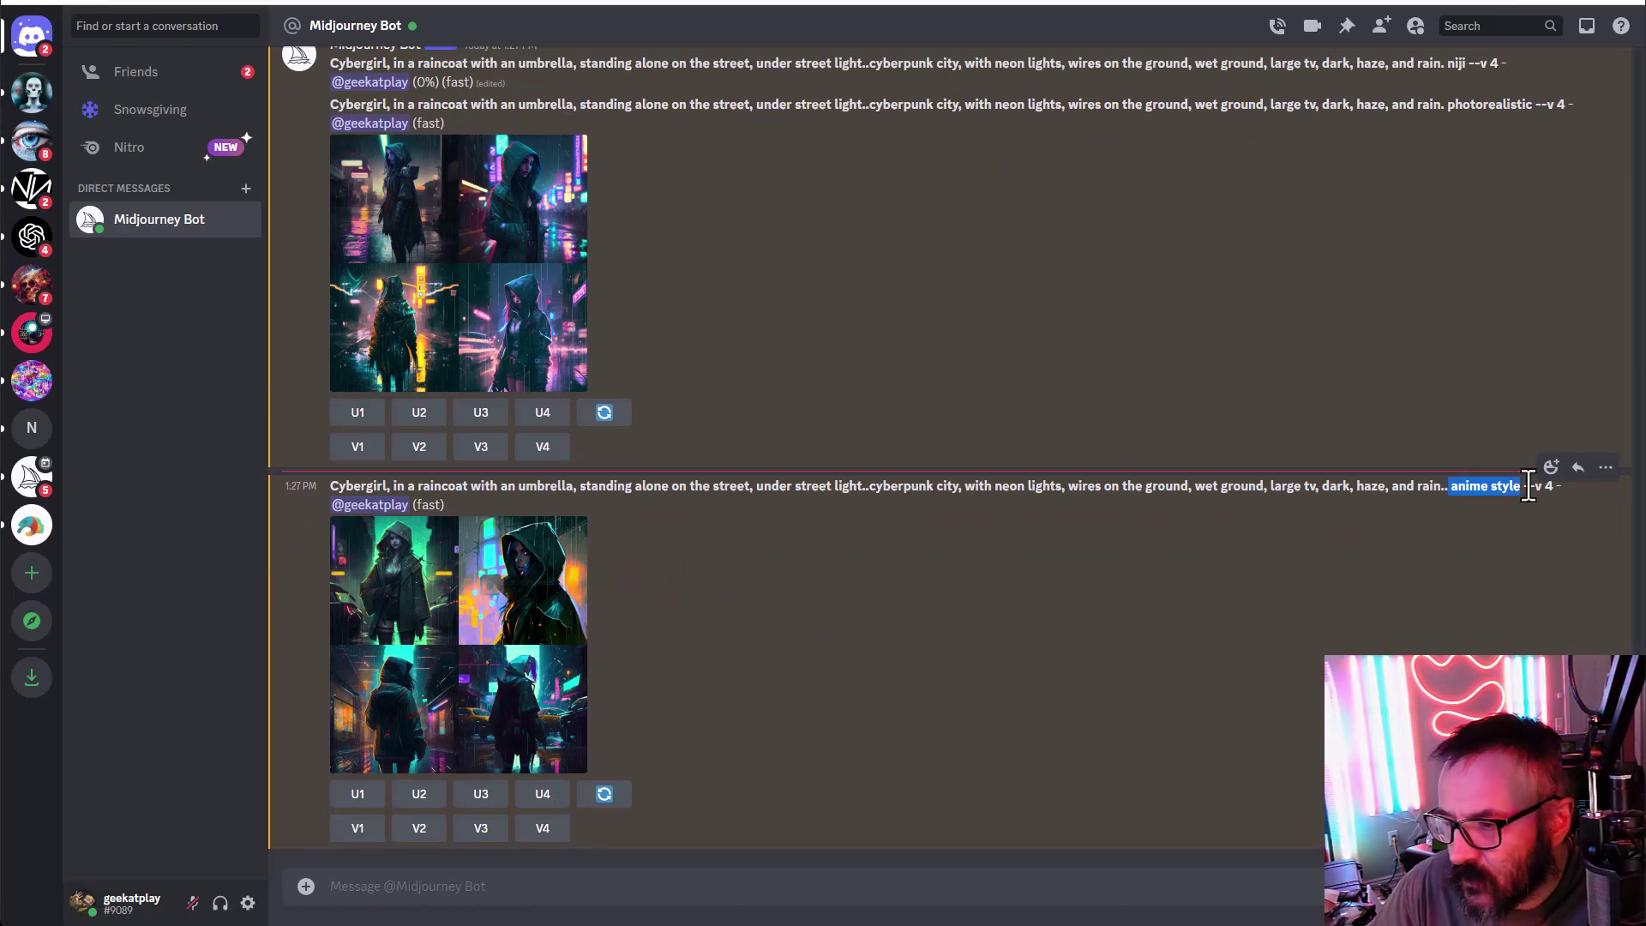
left_click(431, 669)
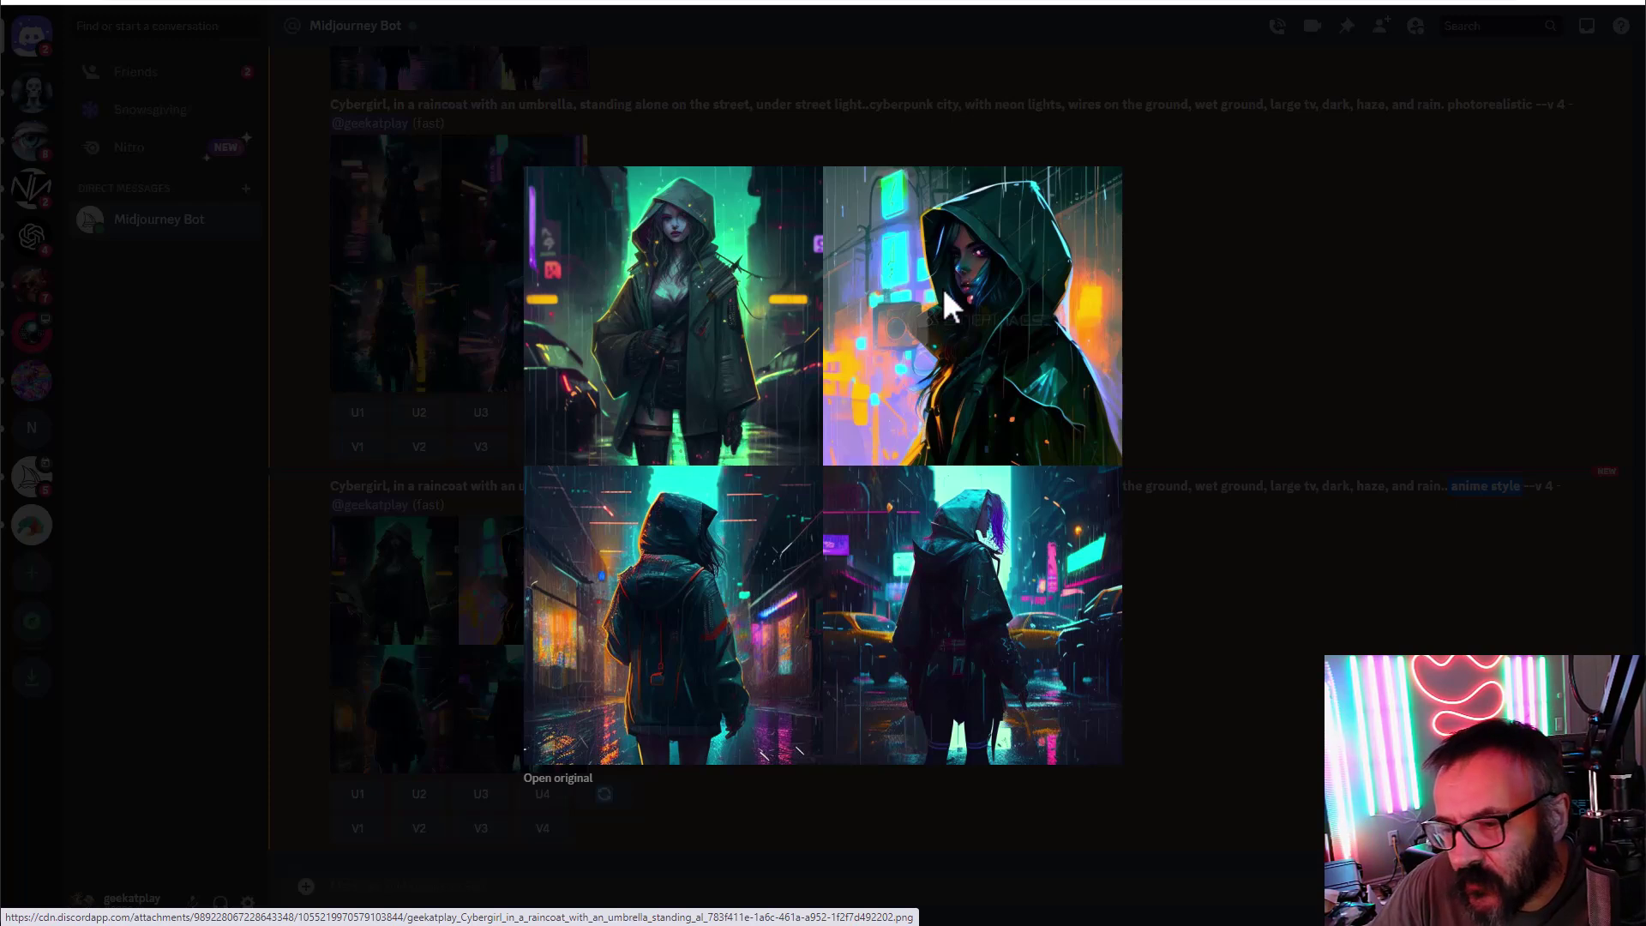
left_click(1305, 657)
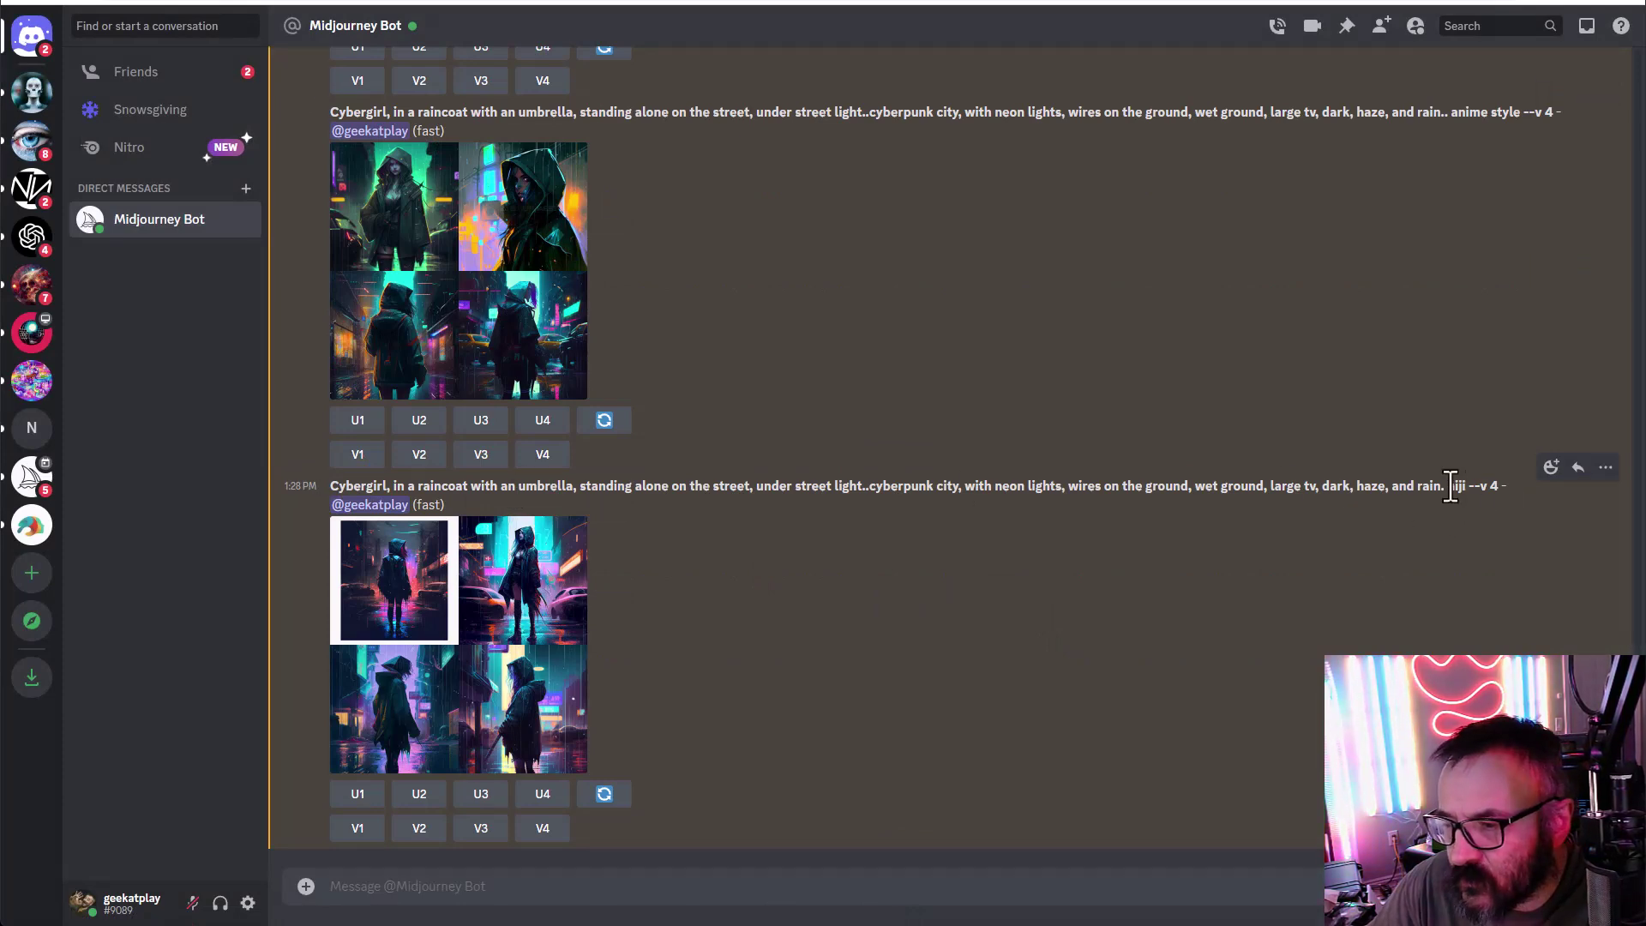
left_click(552, 683)
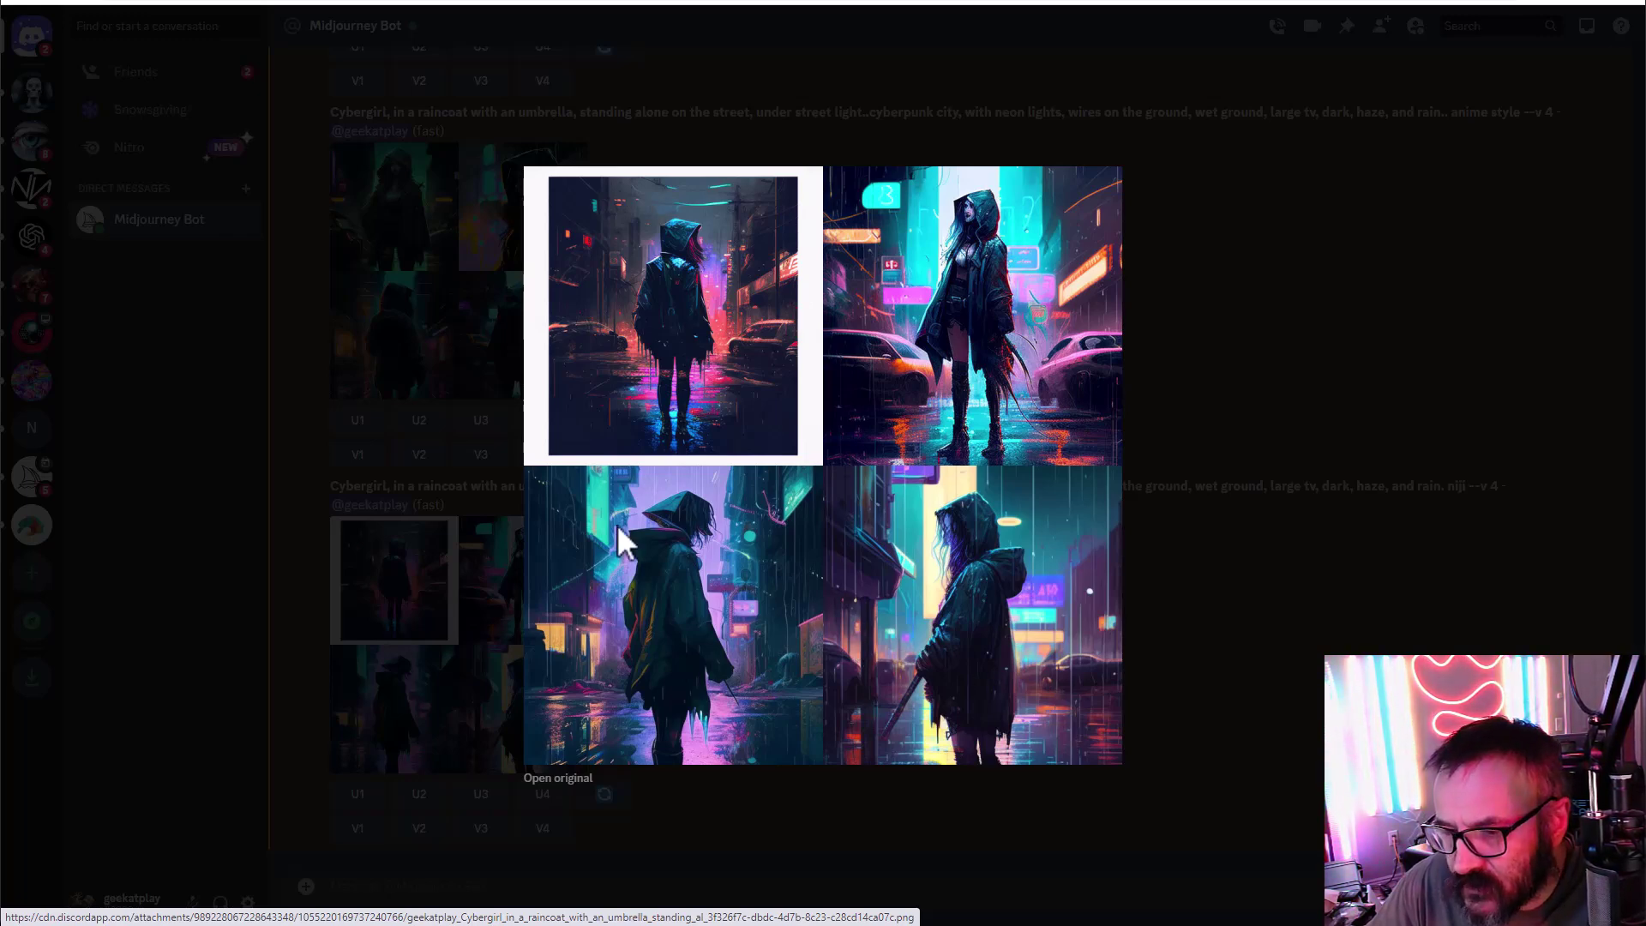
left_click(1295, 656)
left_click(549, 377)
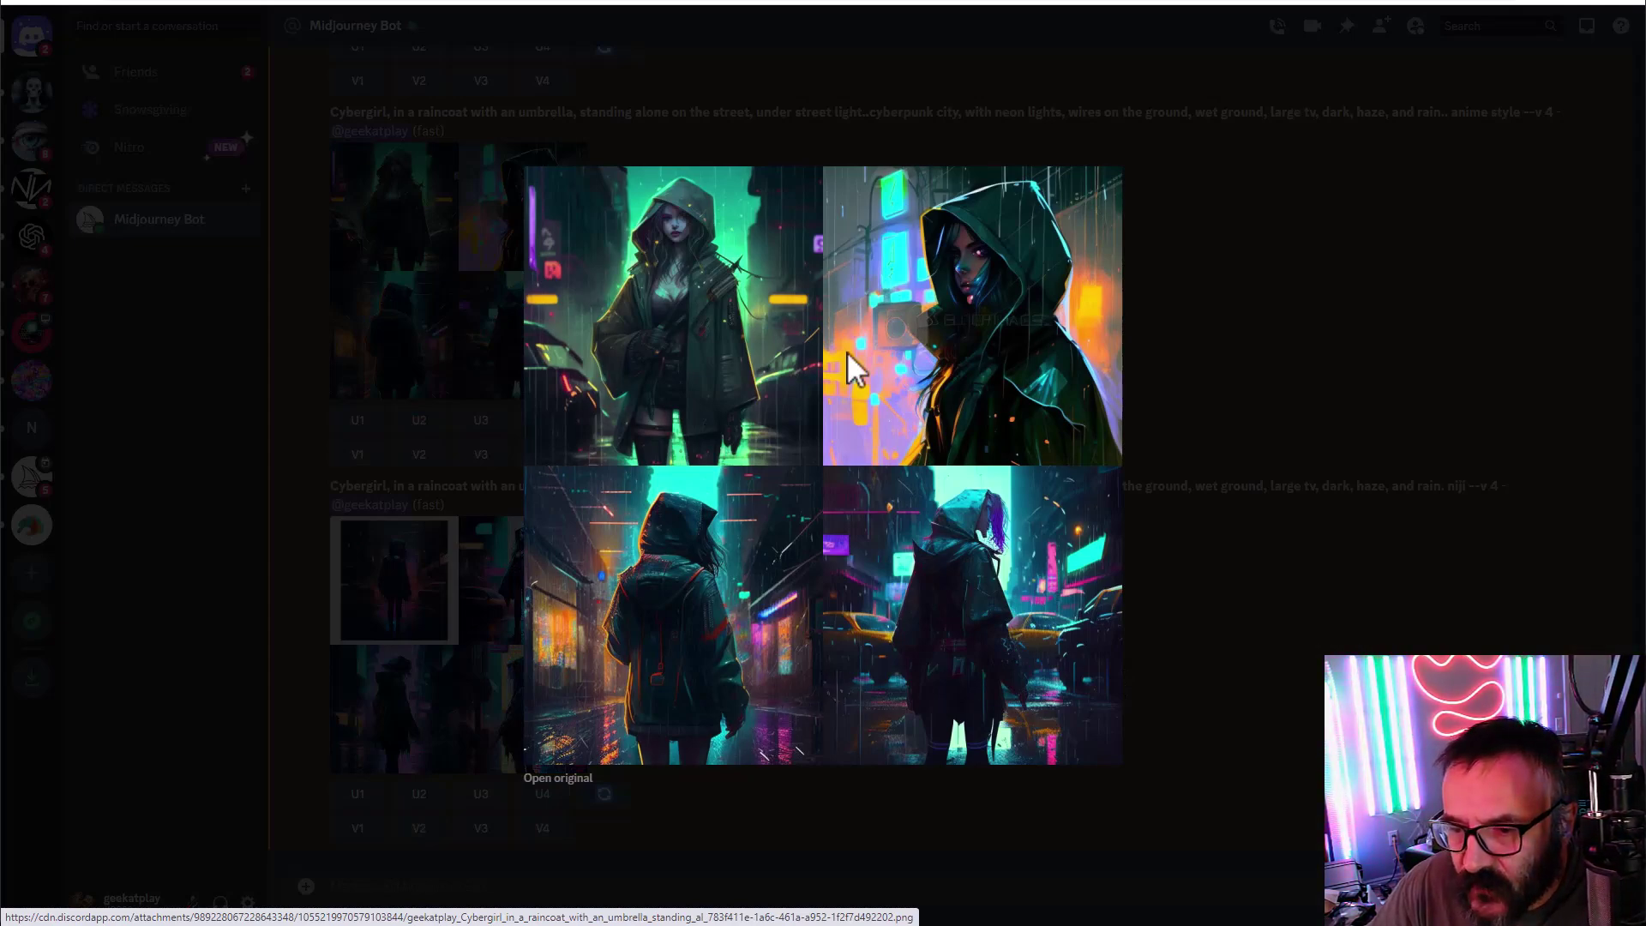
key("Escape")
left_click(550, 637)
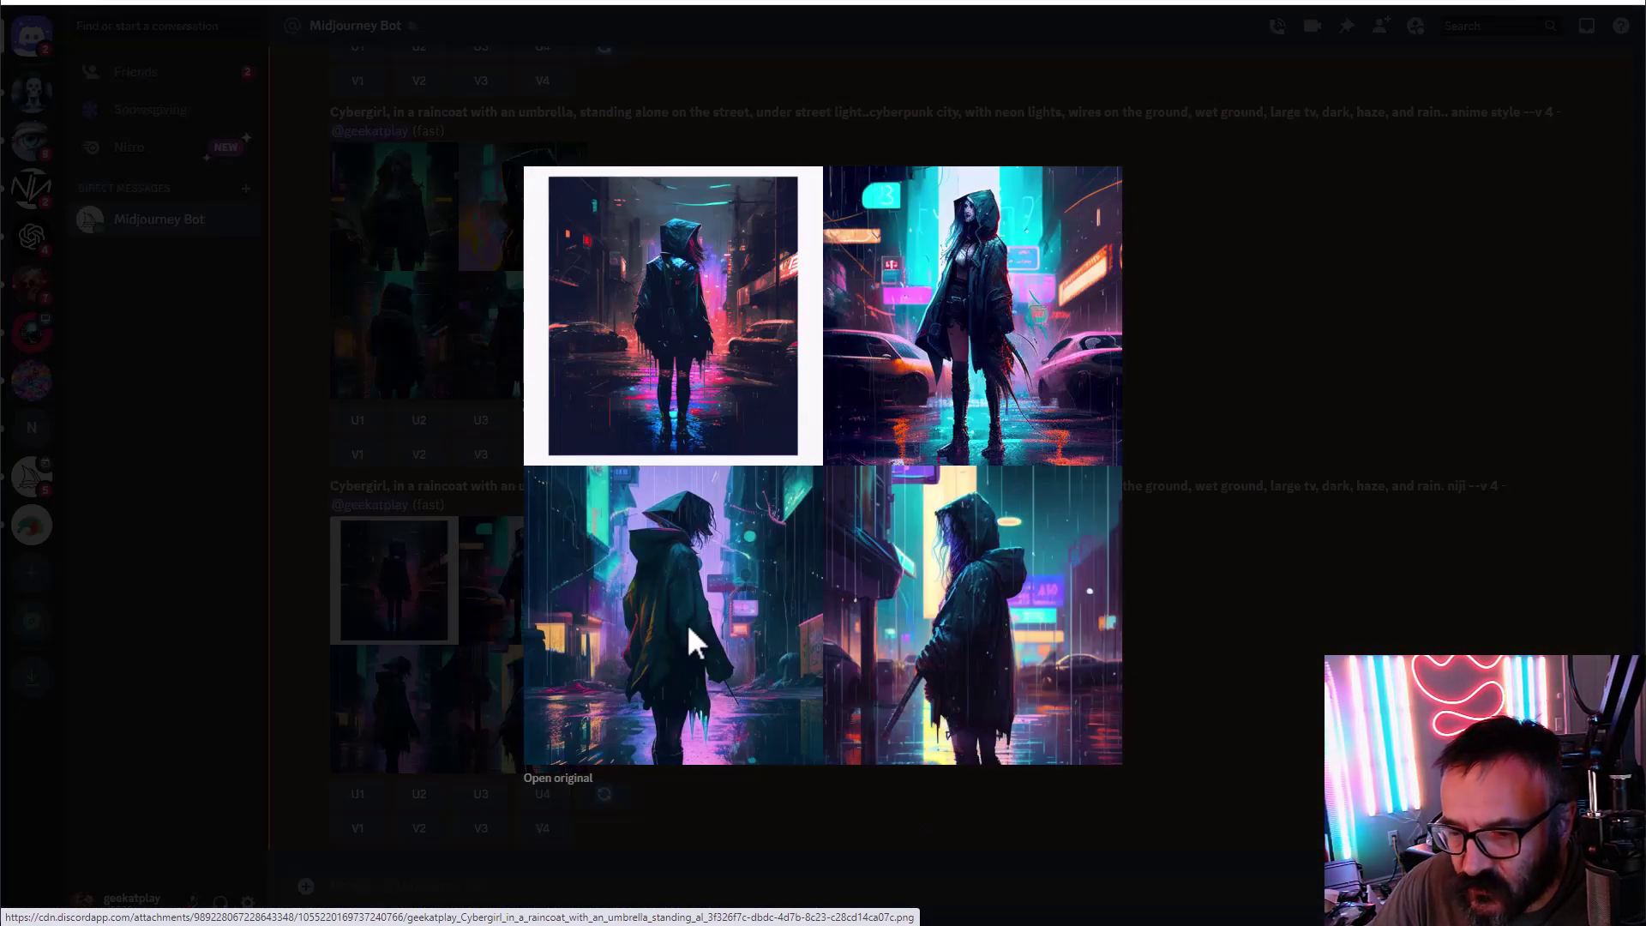
left_click(1239, 651)
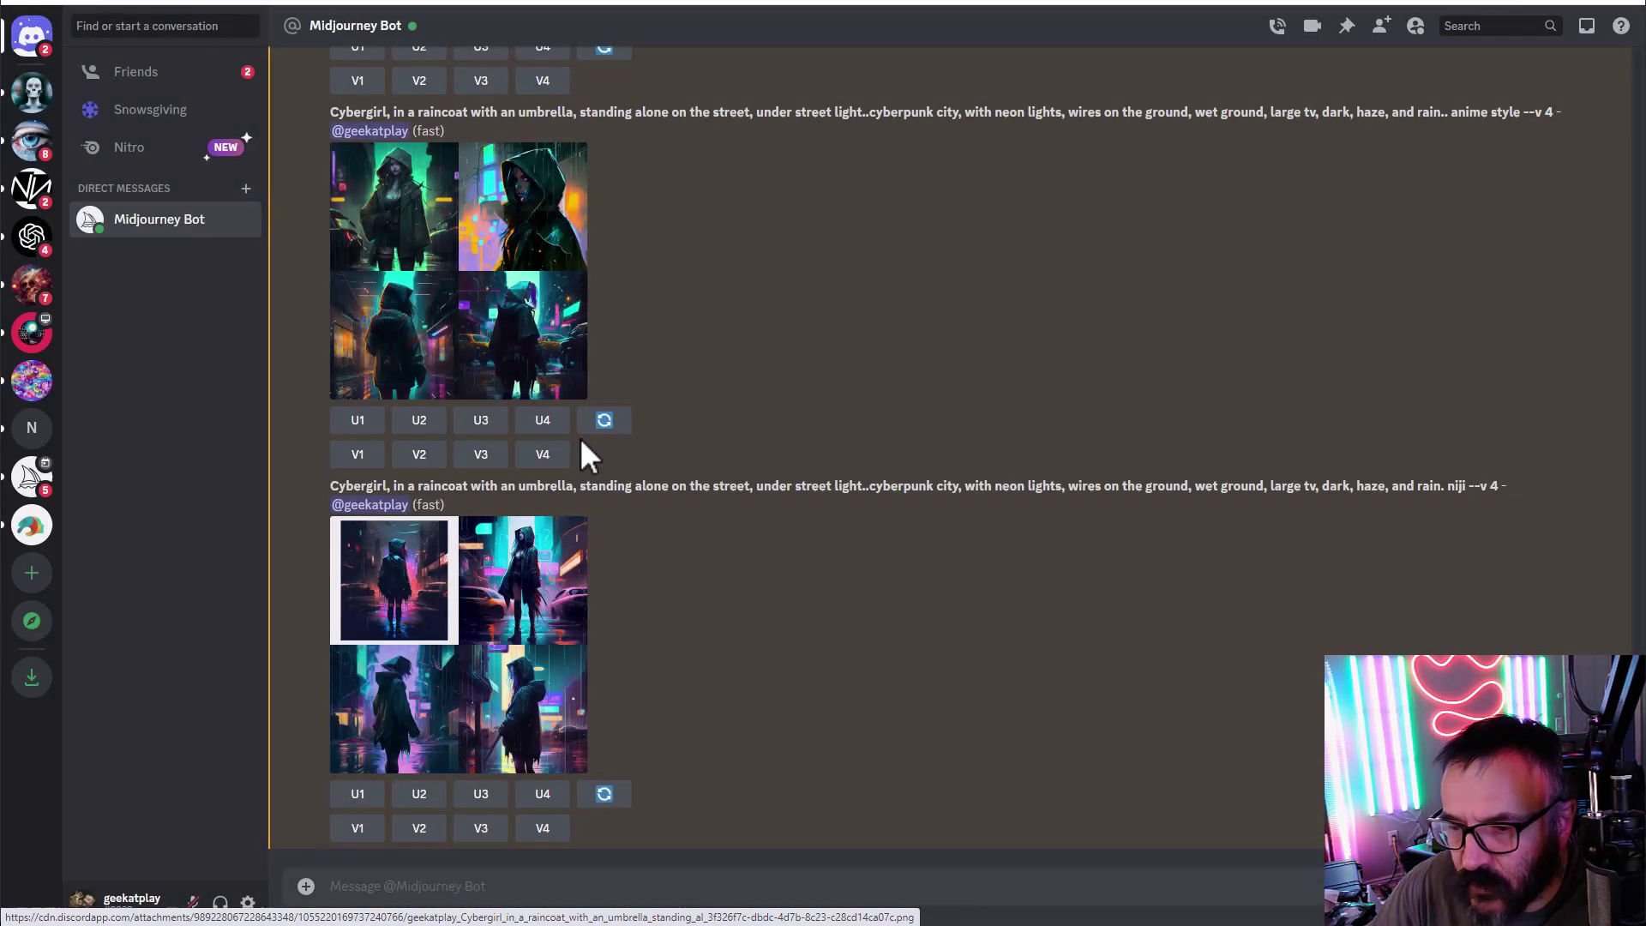
scroll(580, 442, "up", 15)
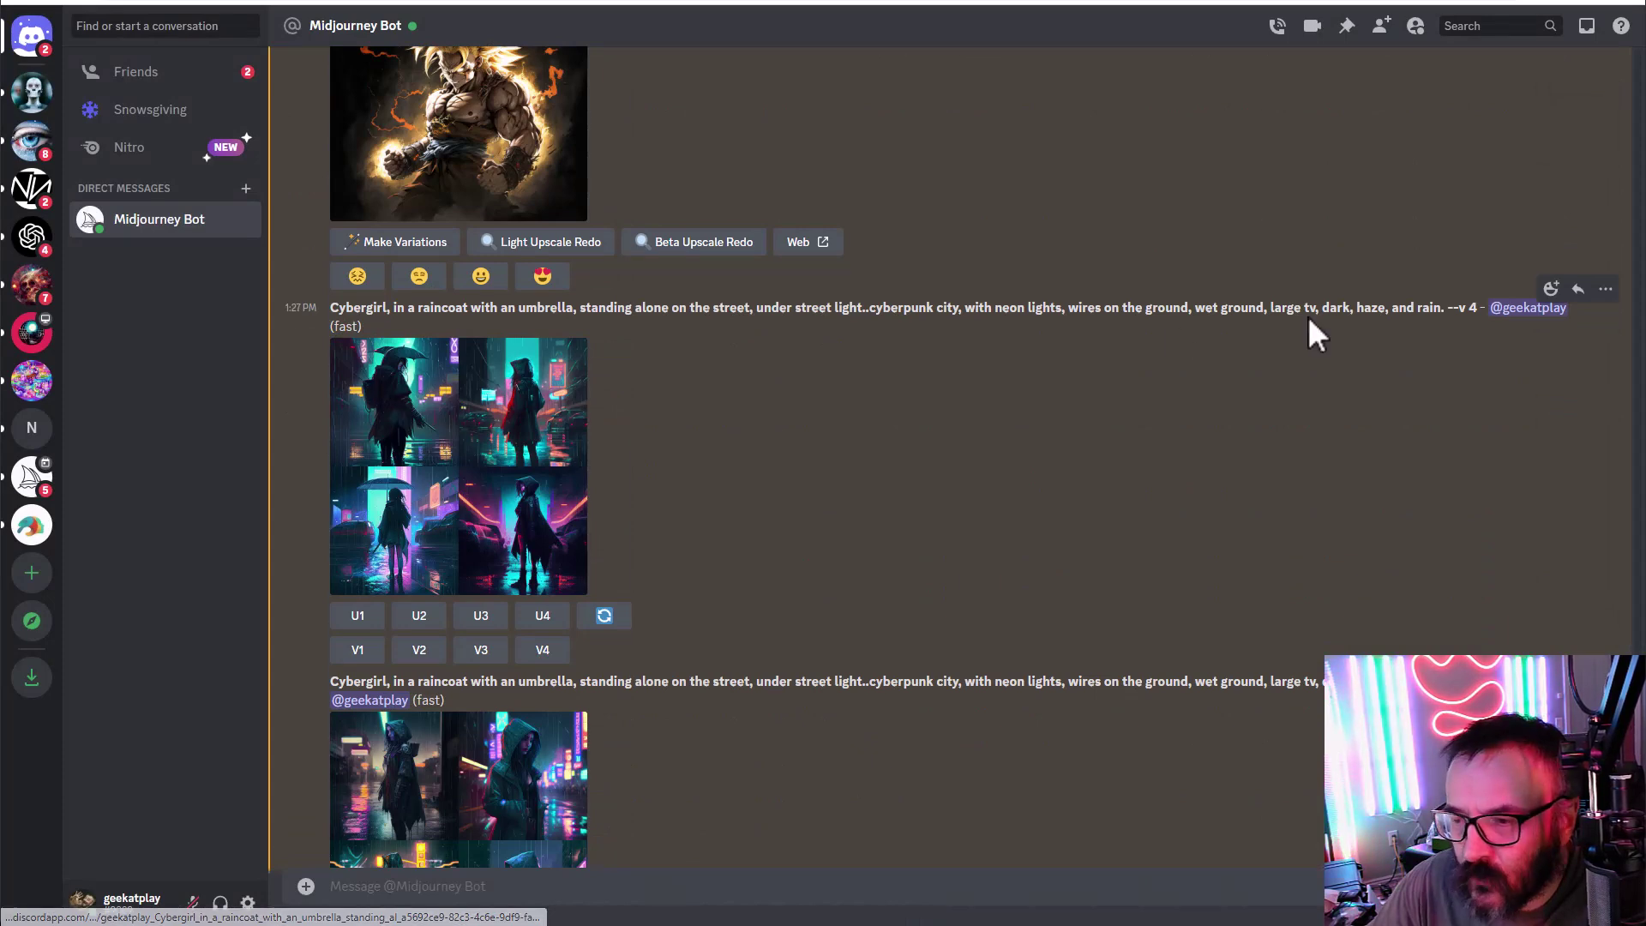
scroll(566, 420, "down", 4)
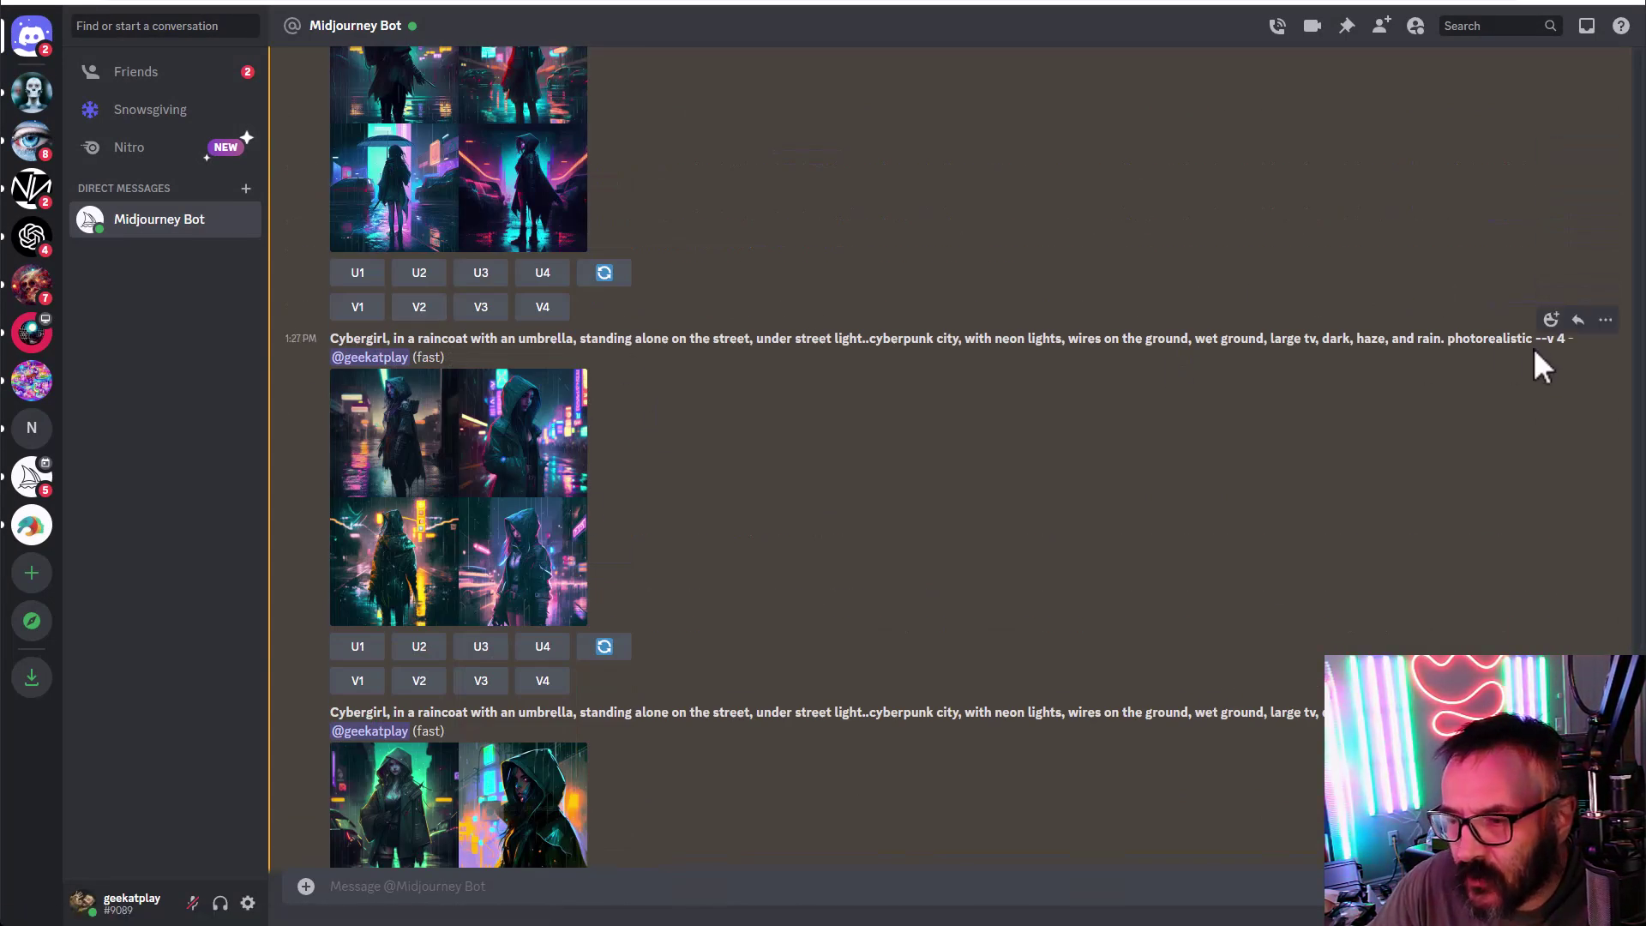
left_click(530, 481)
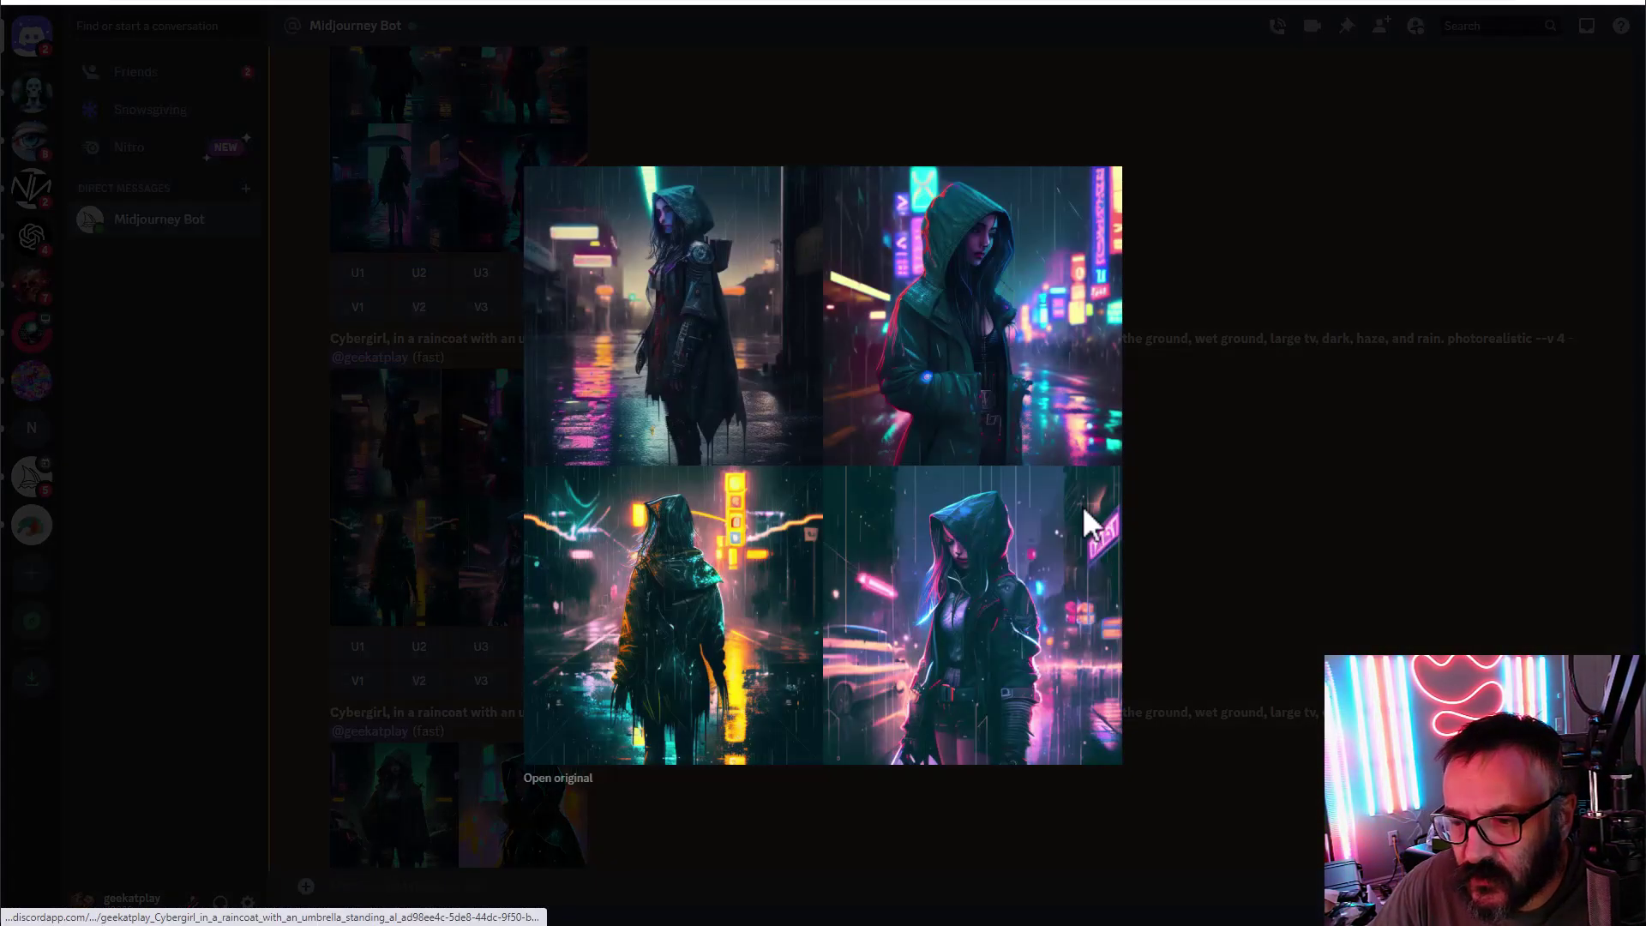
left_click(1333, 603)
scroll(1397, 606, "down", 2)
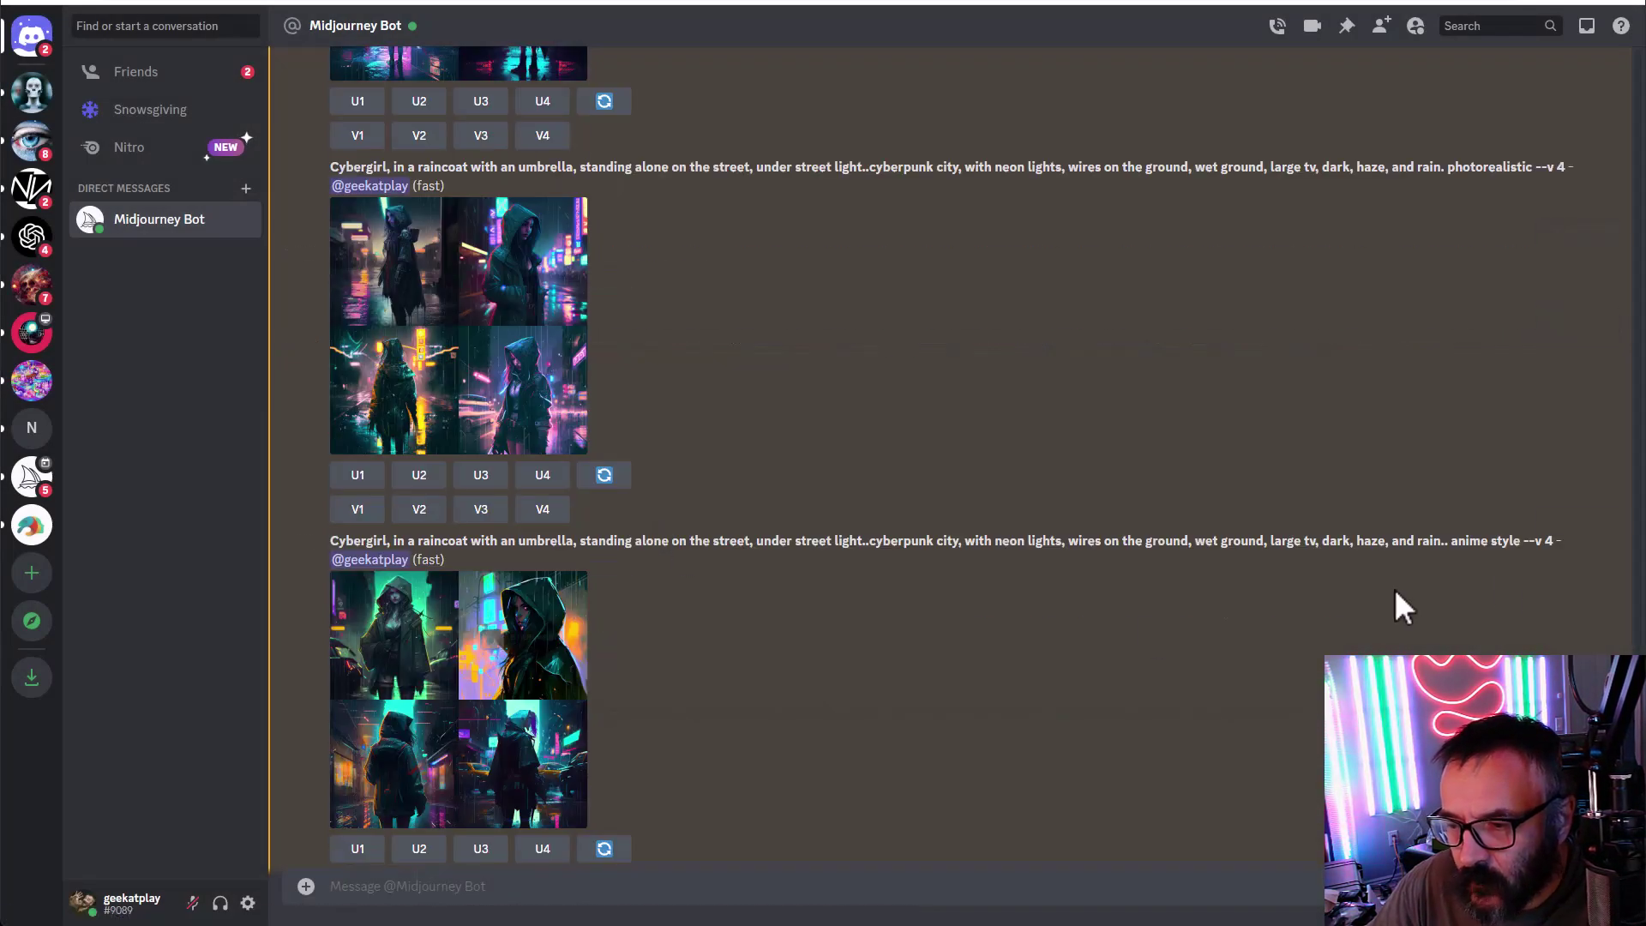
left_click(557, 643)
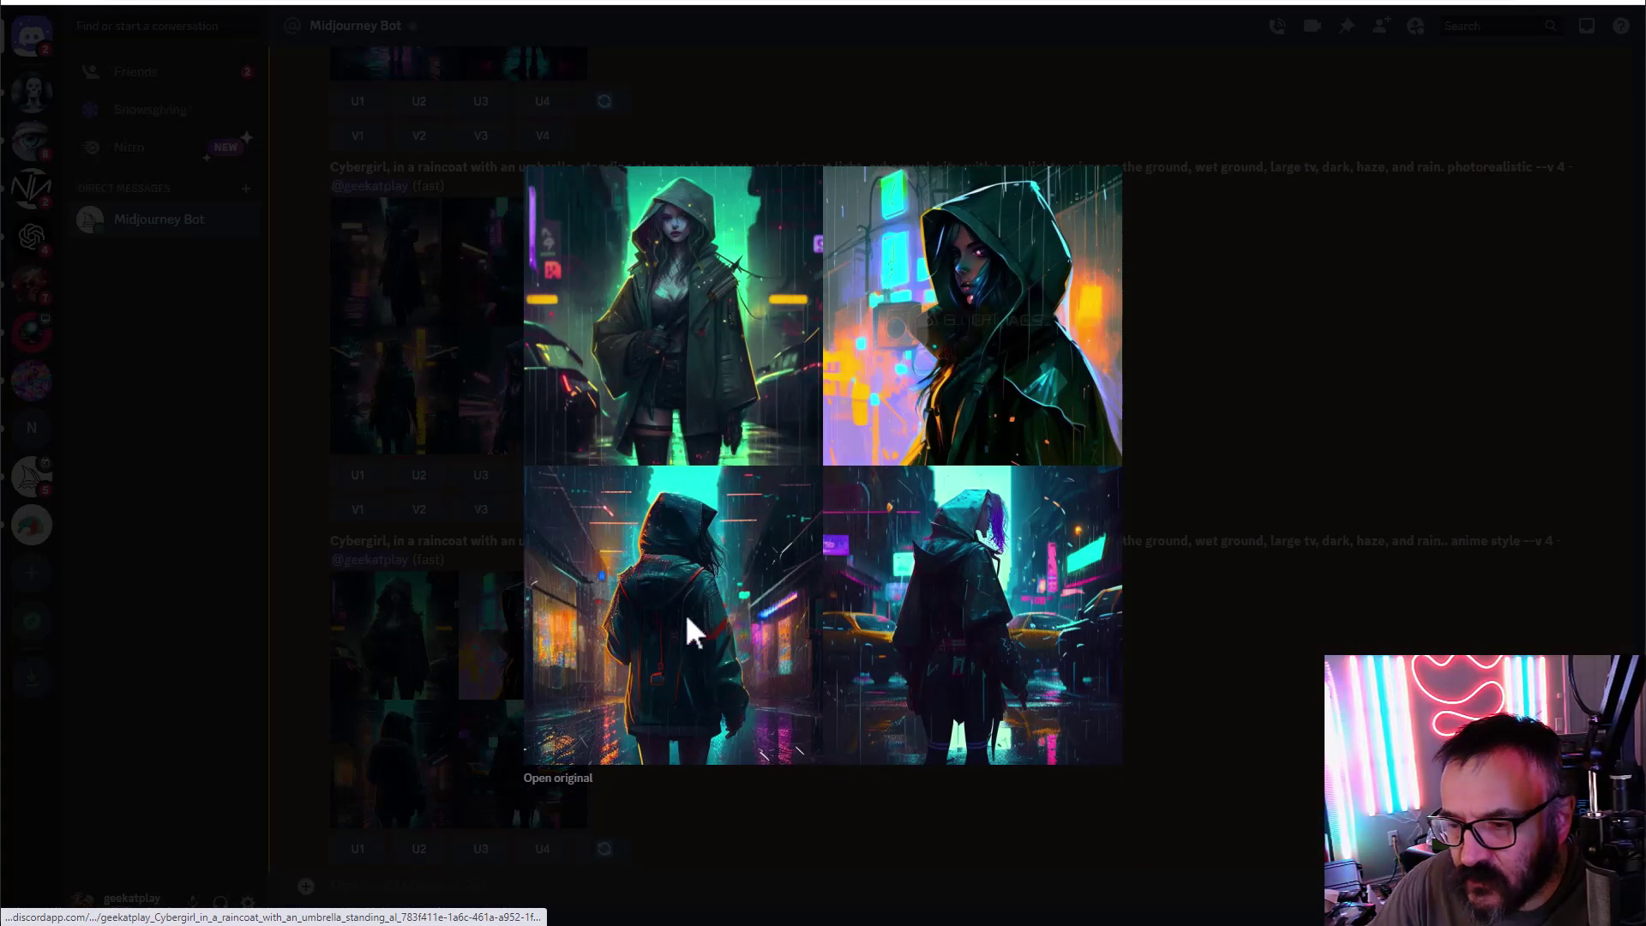
left_click(1149, 626)
scroll(694, 553, "down", 3)
scroll(692, 544, "down", 2)
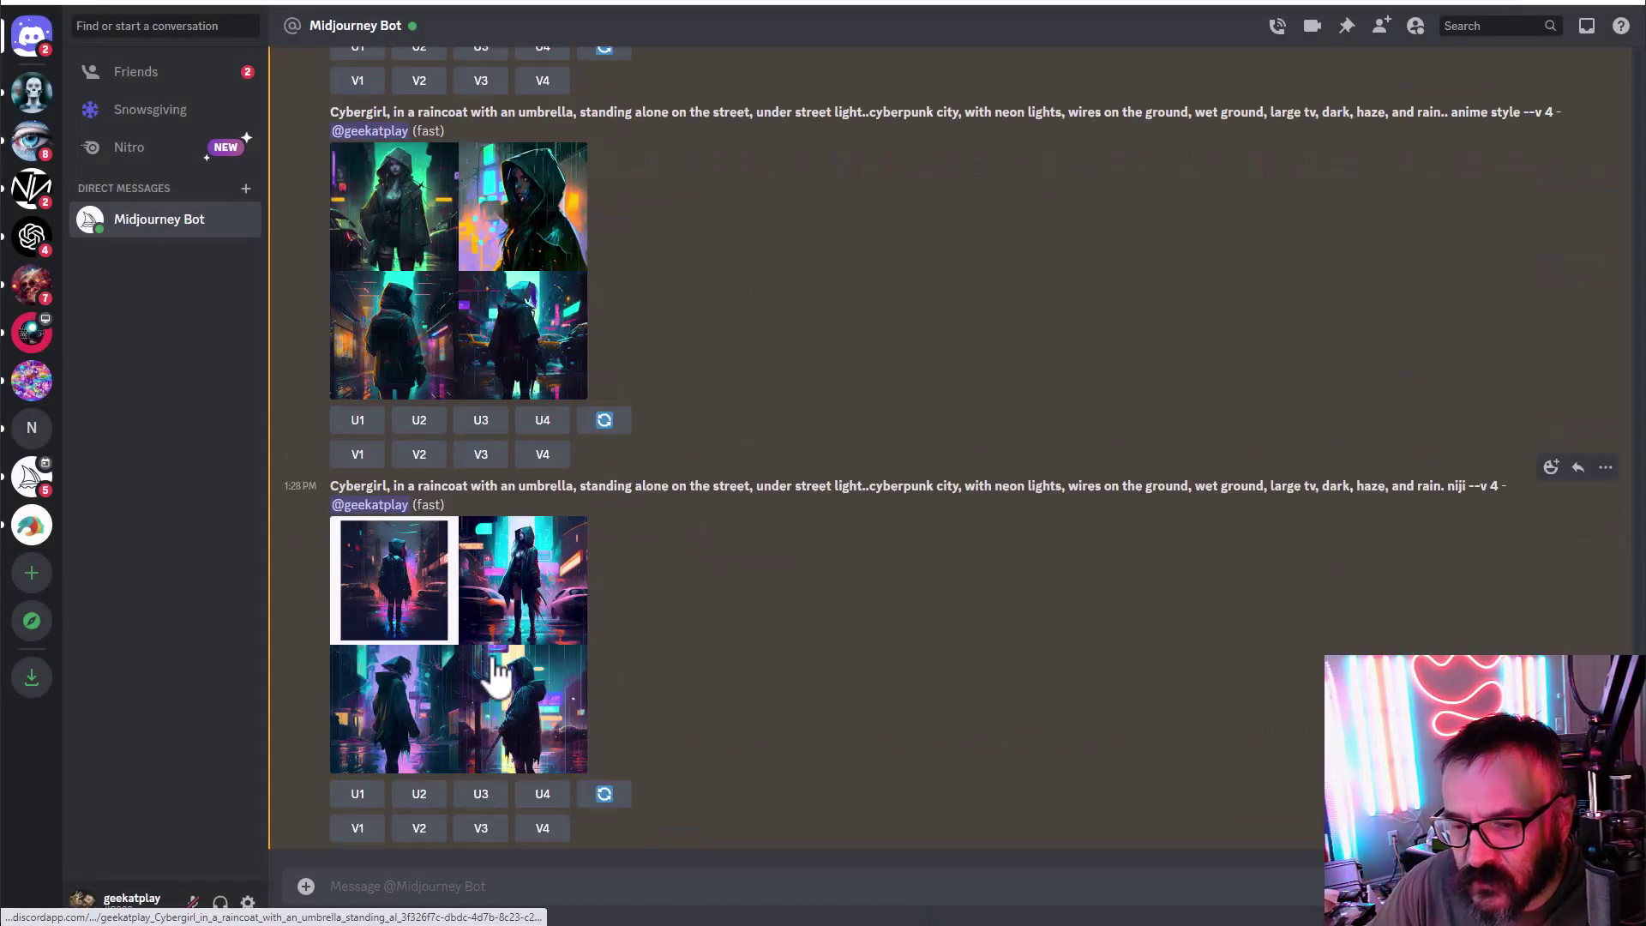
left_click(517, 373)
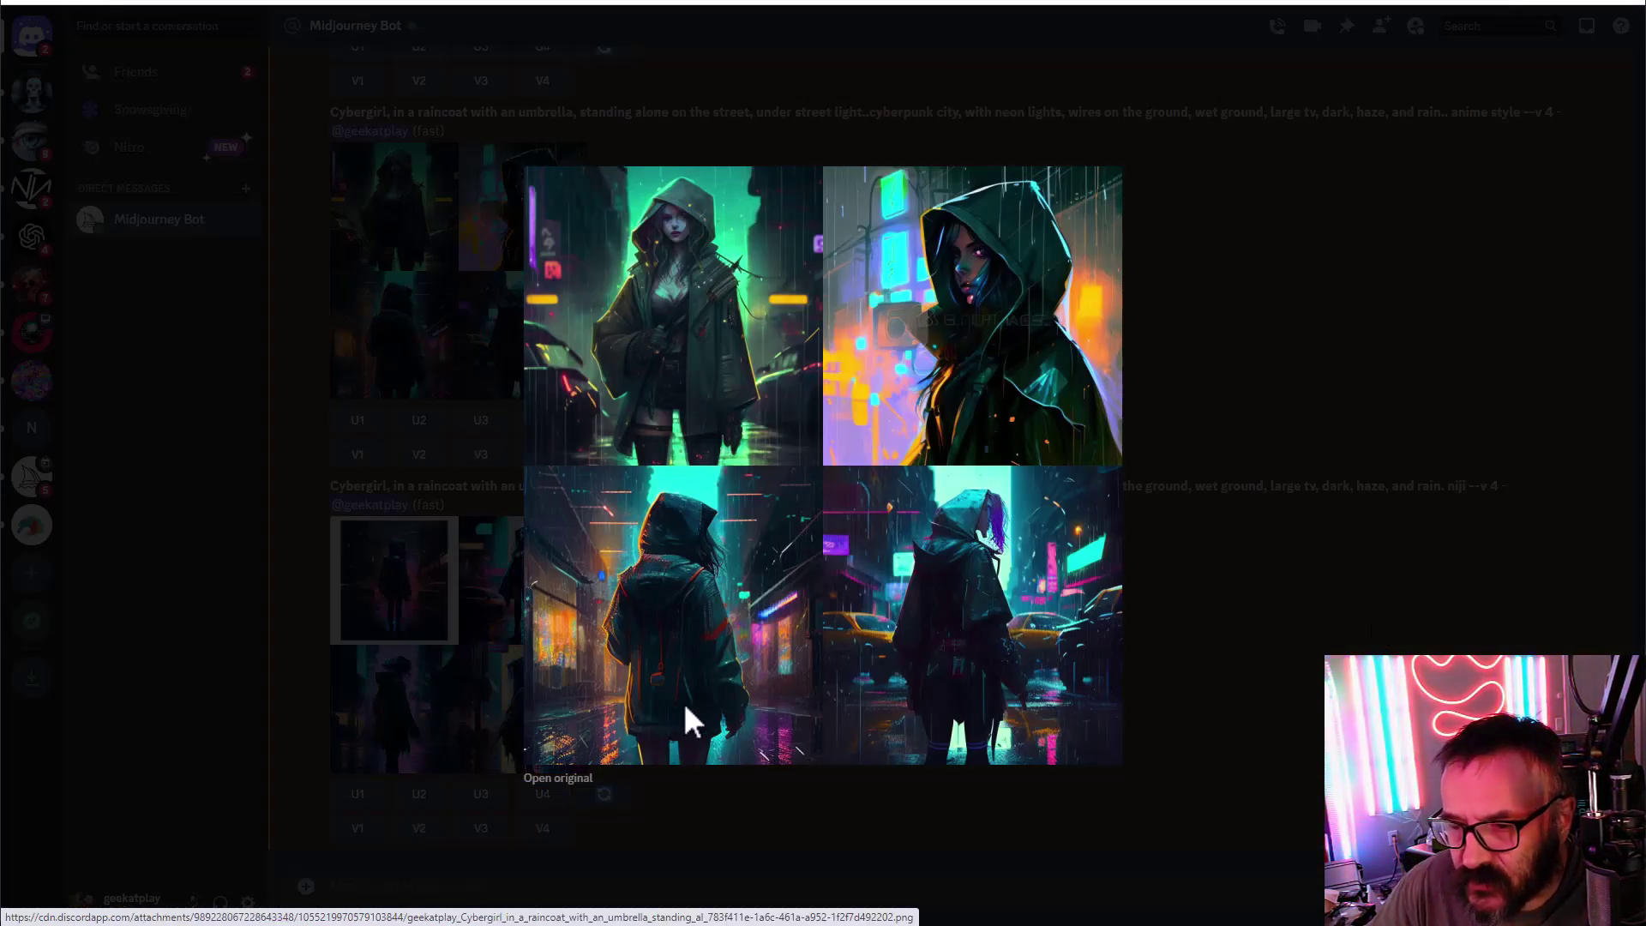
left_click(337, 735)
left_click(338, 735)
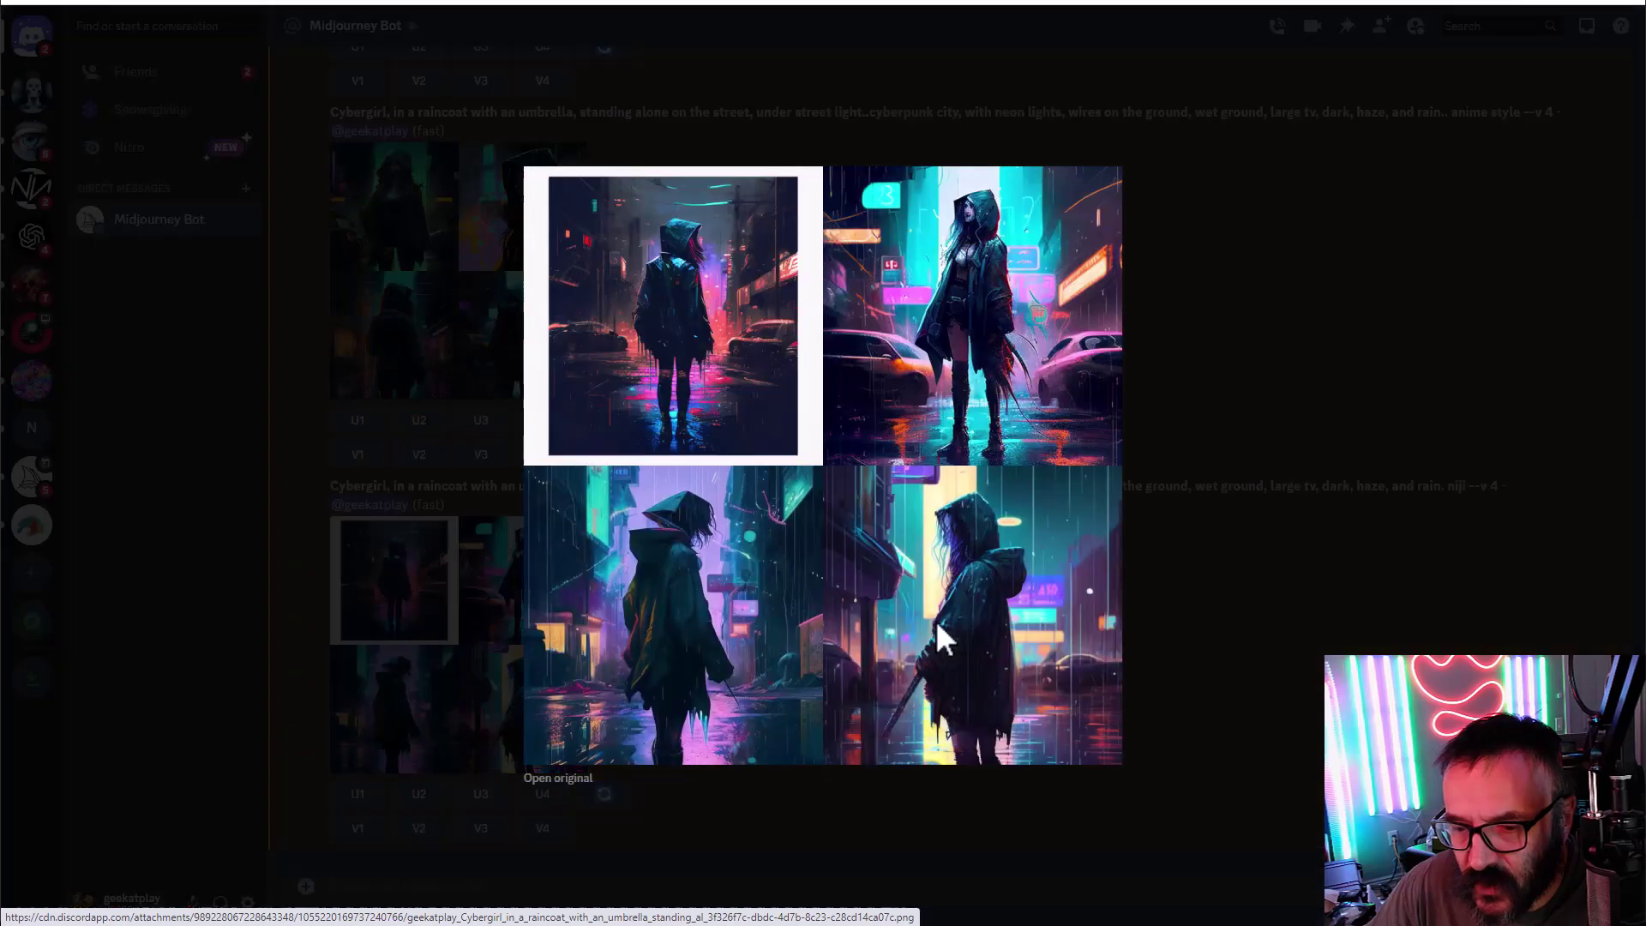
left_click(1219, 651)
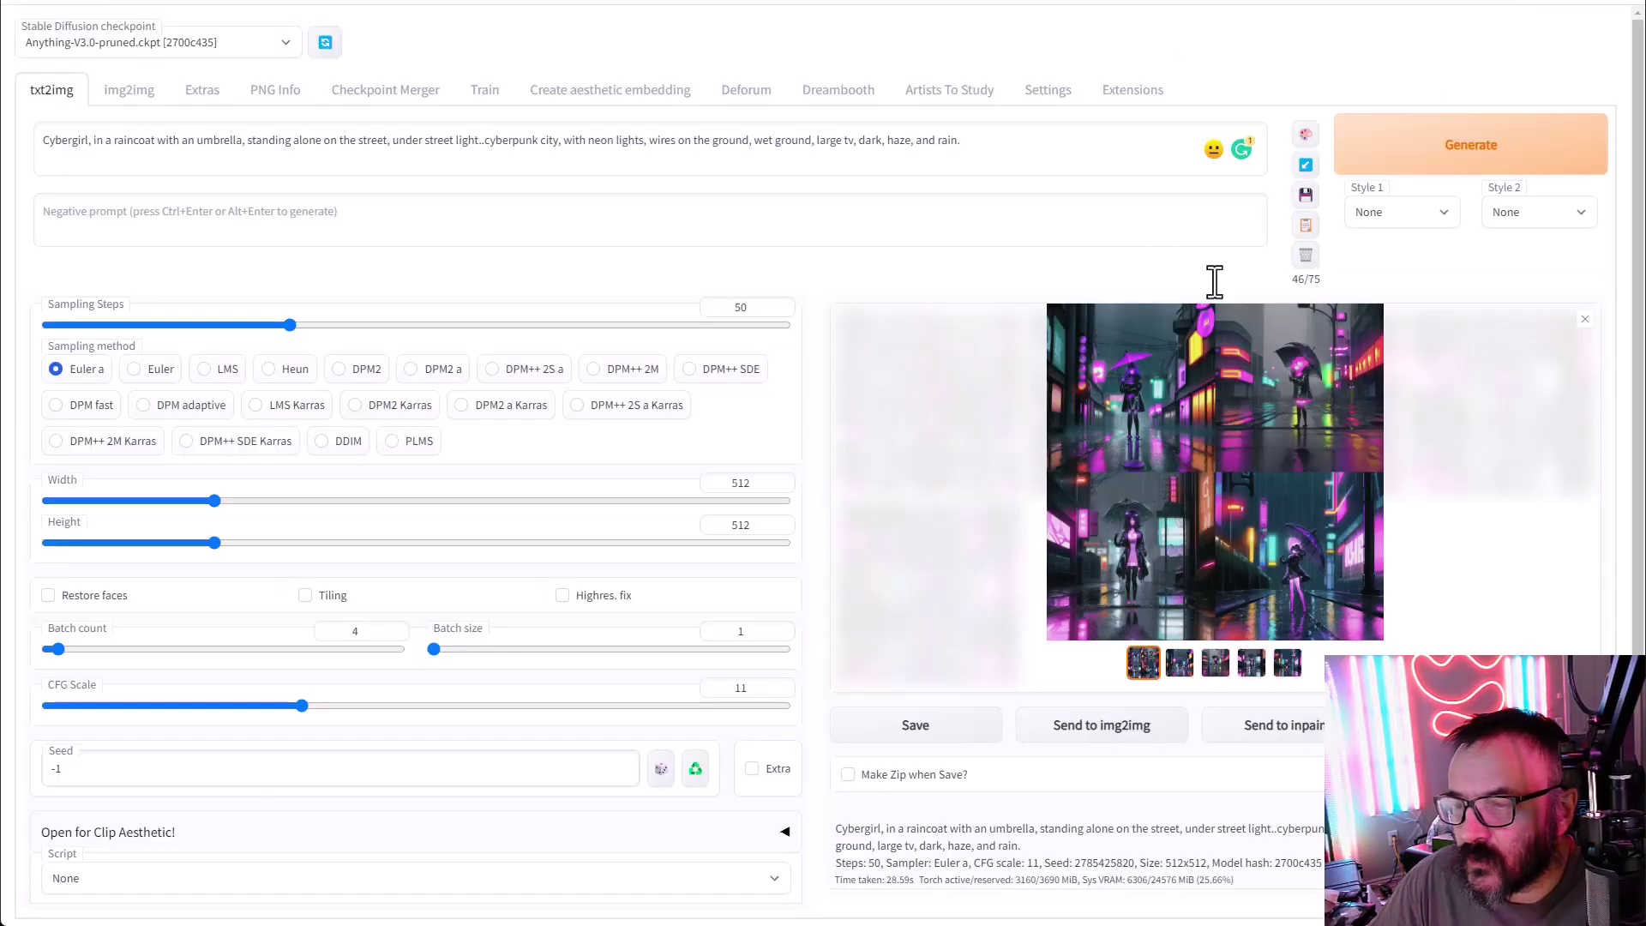
left_click(1294, 501)
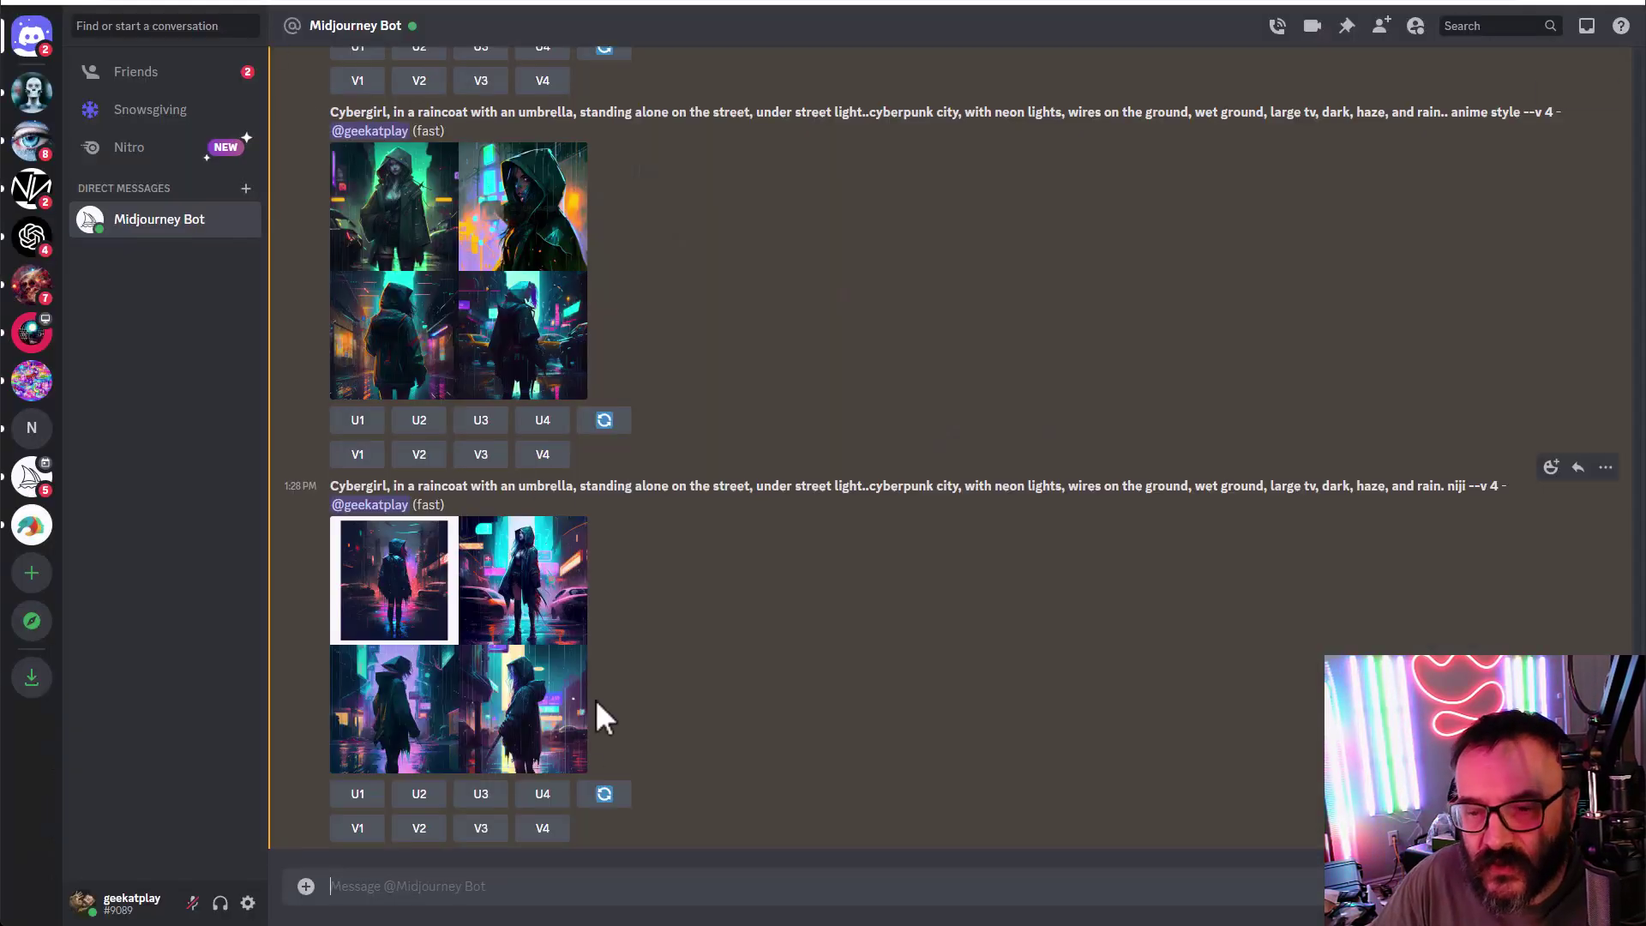
Step: Submit the /imagine prompt 'cyberpunk city --ar 2:3' with niji style to the Midjourney Bot
type("/")
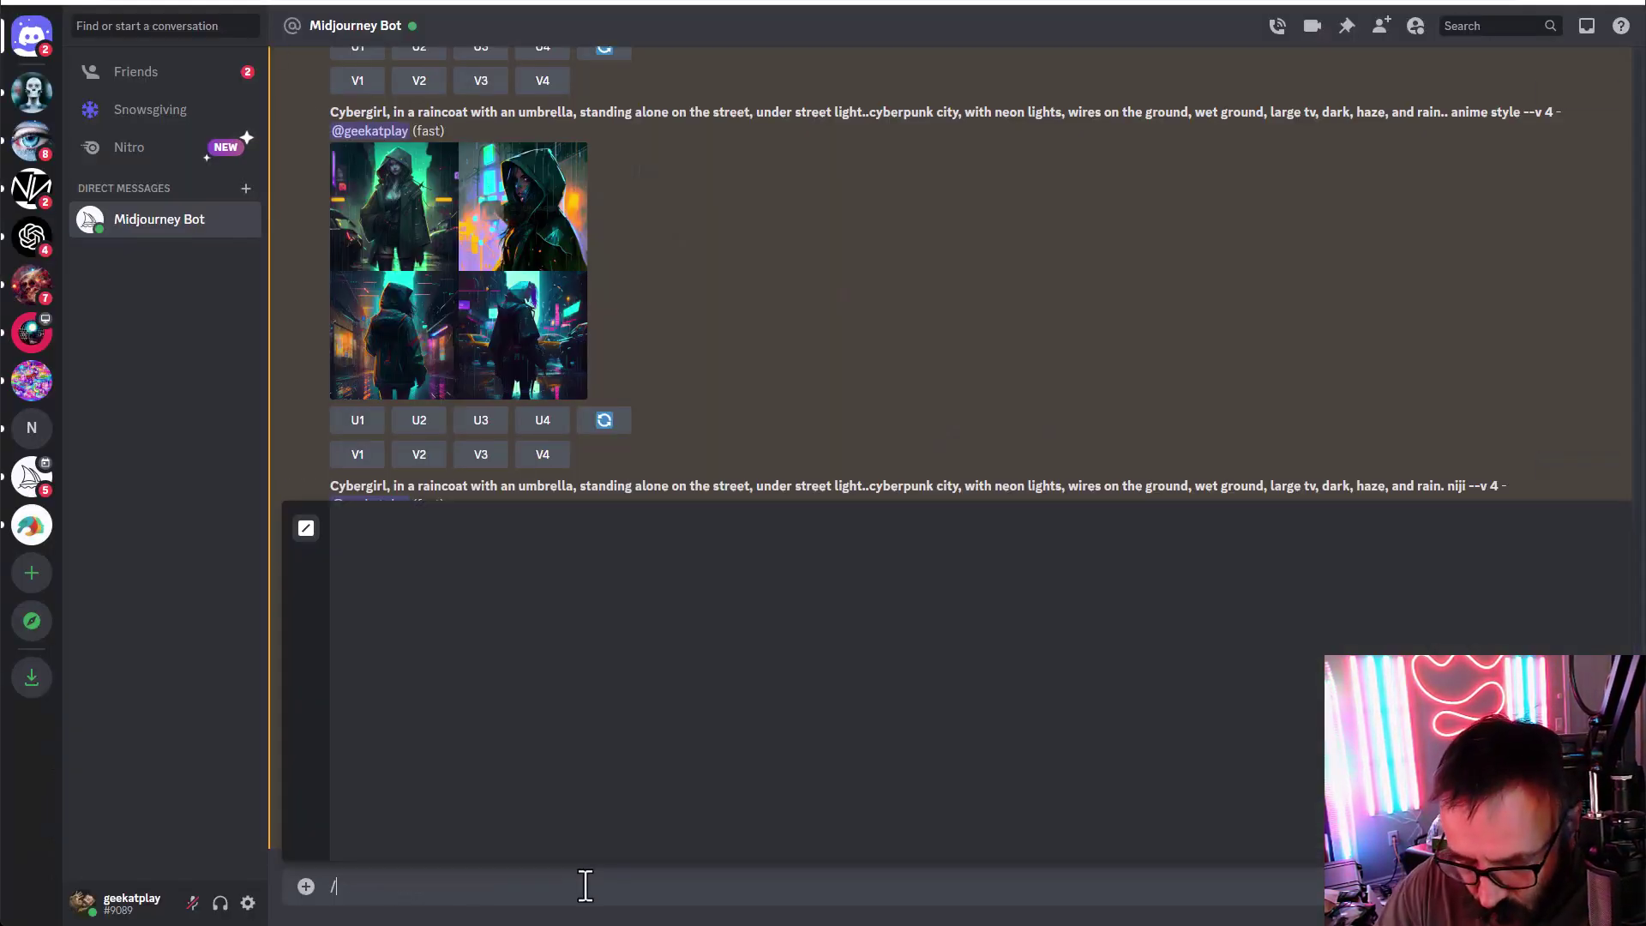
key("Tab")
type("cybe")
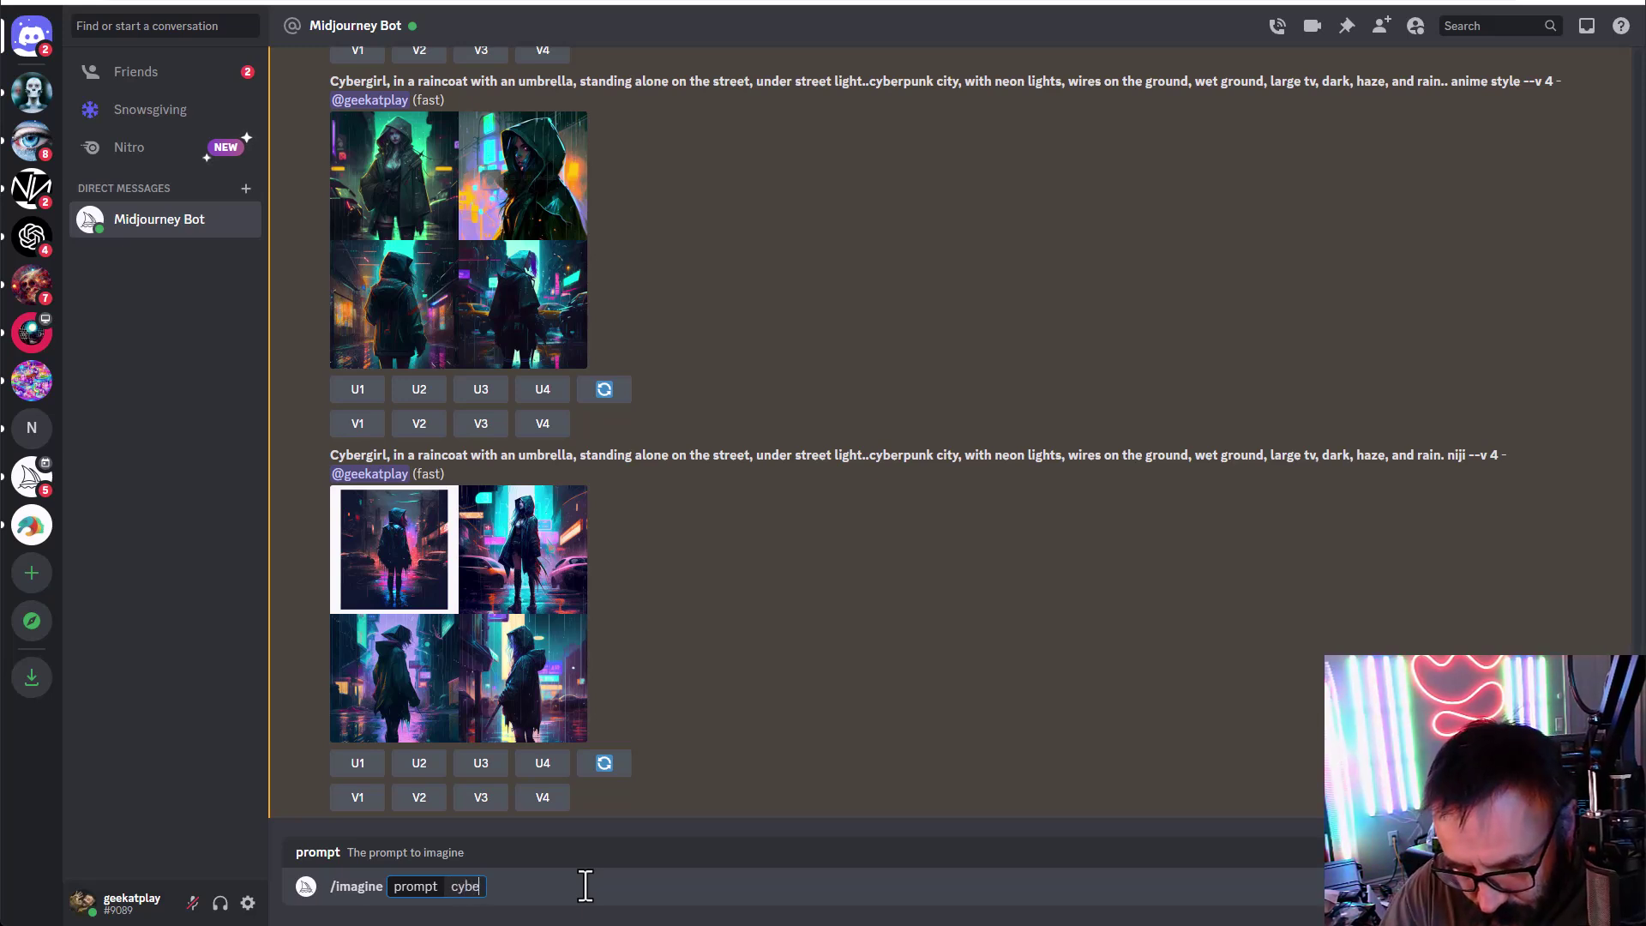
type("rpunk")
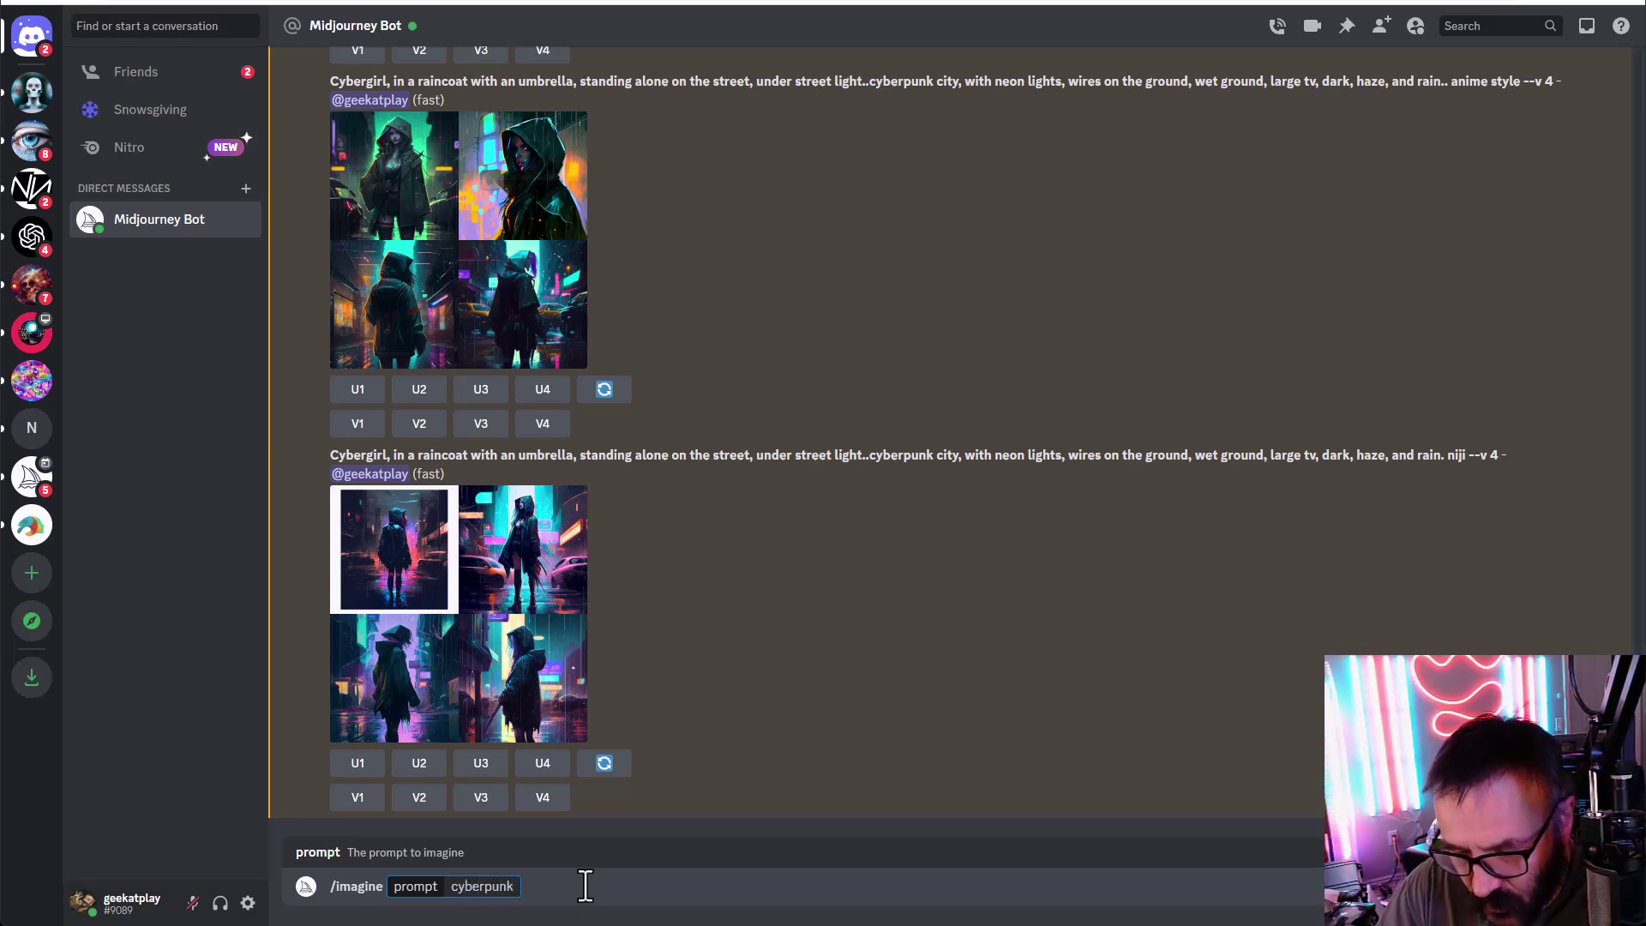
type(" city")
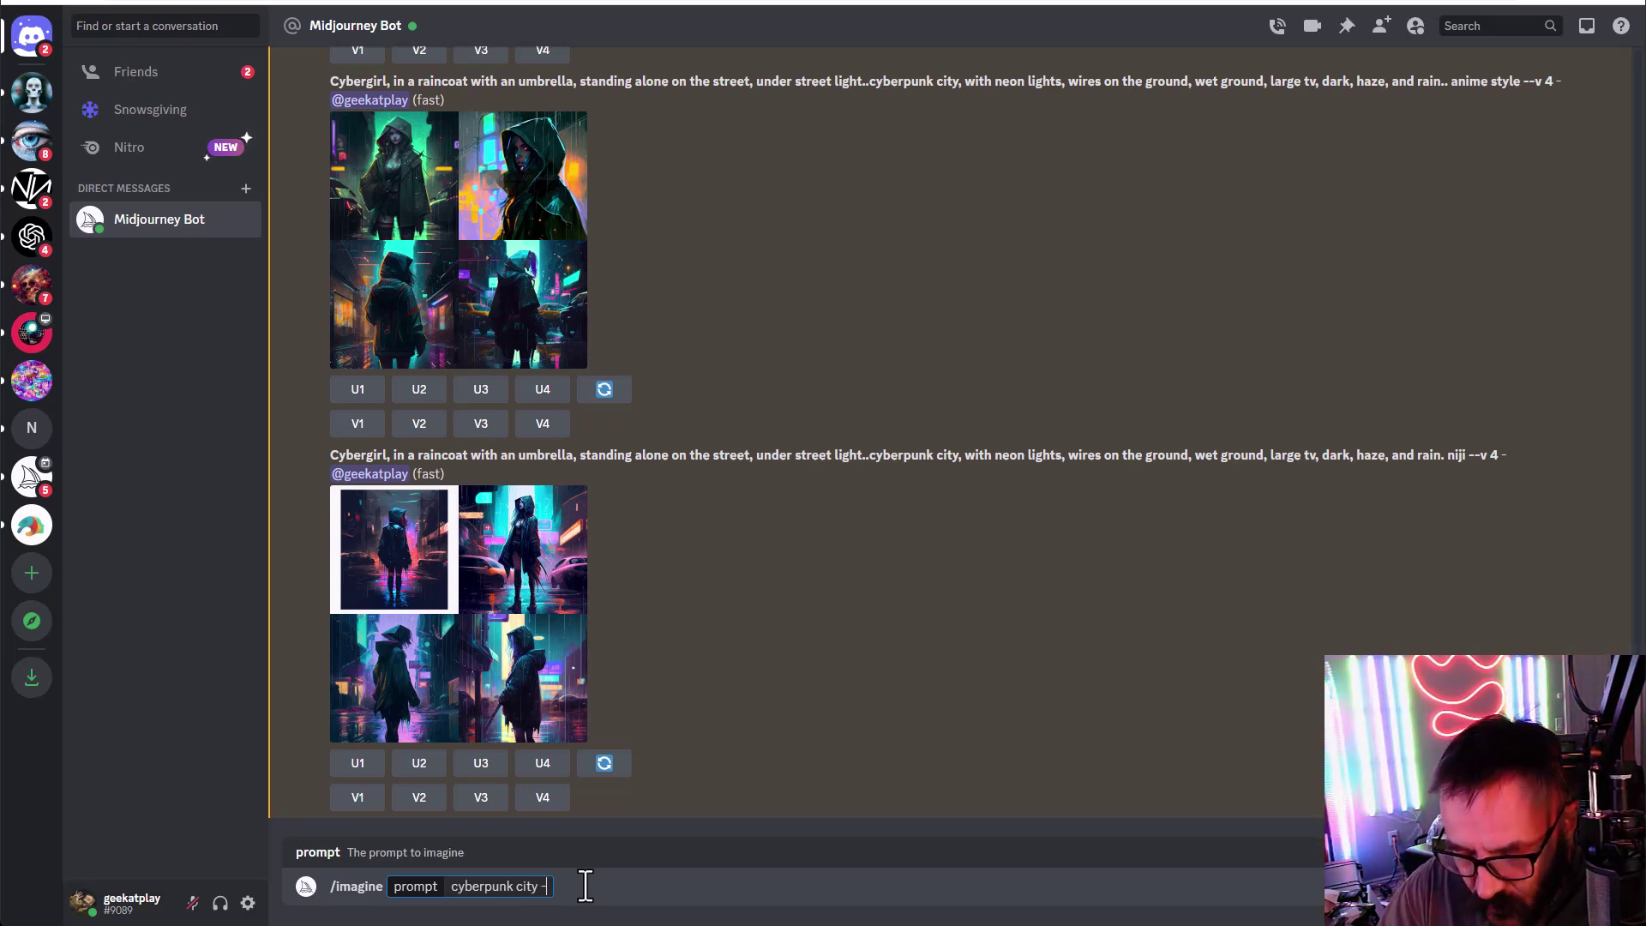
type("--ar ")
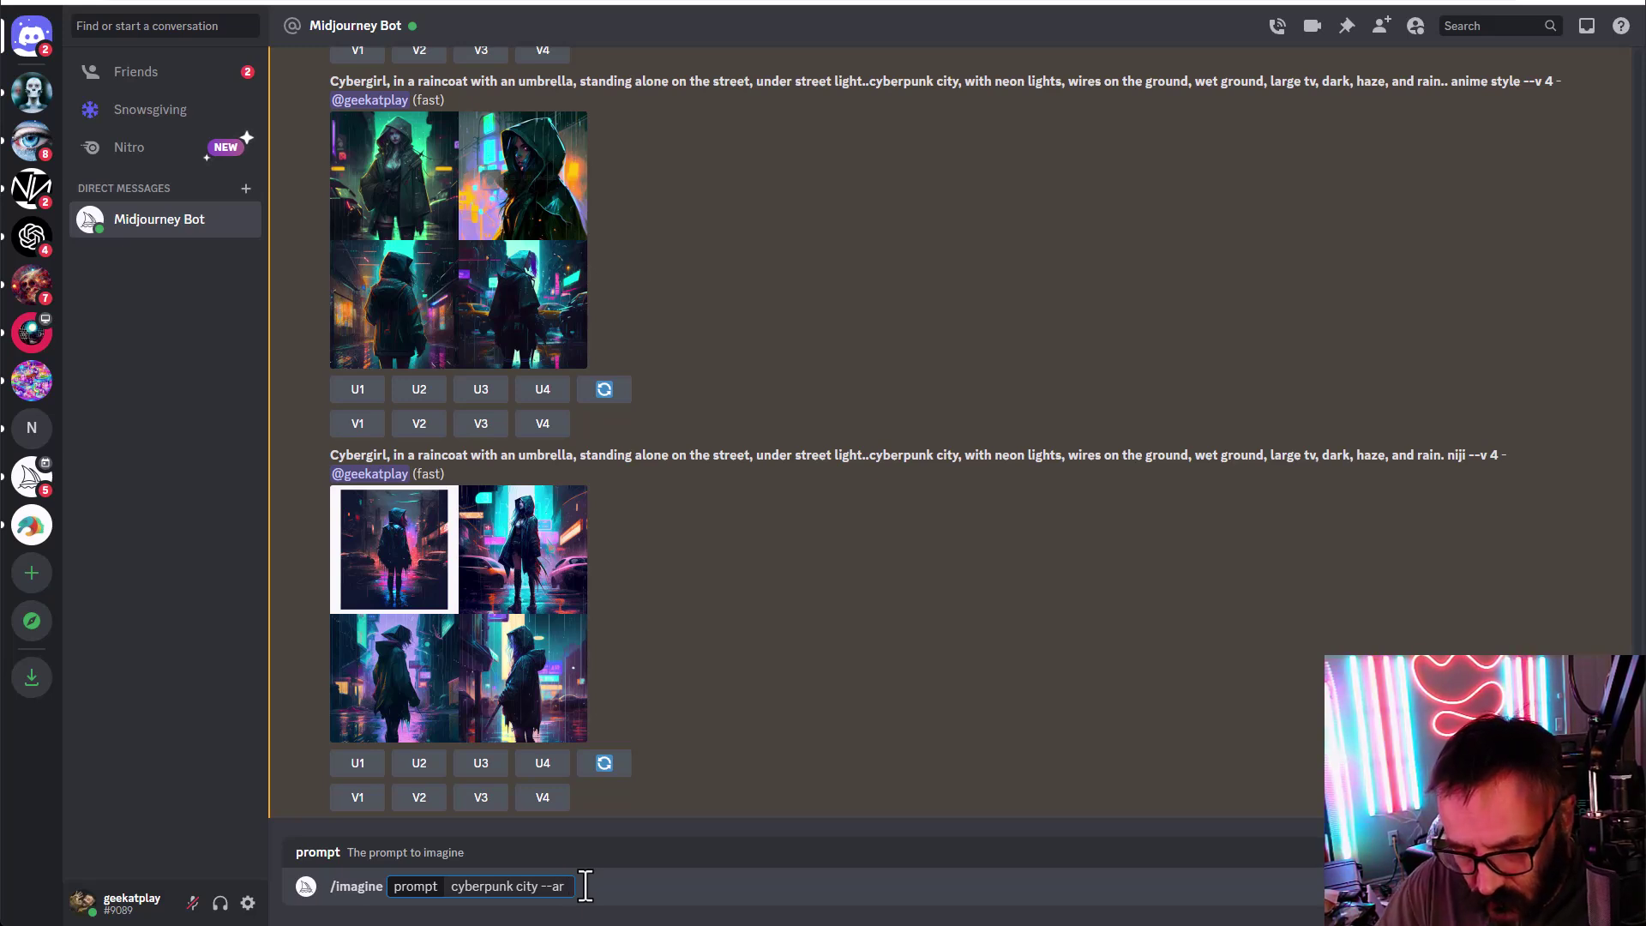
type("2:3 --niji")
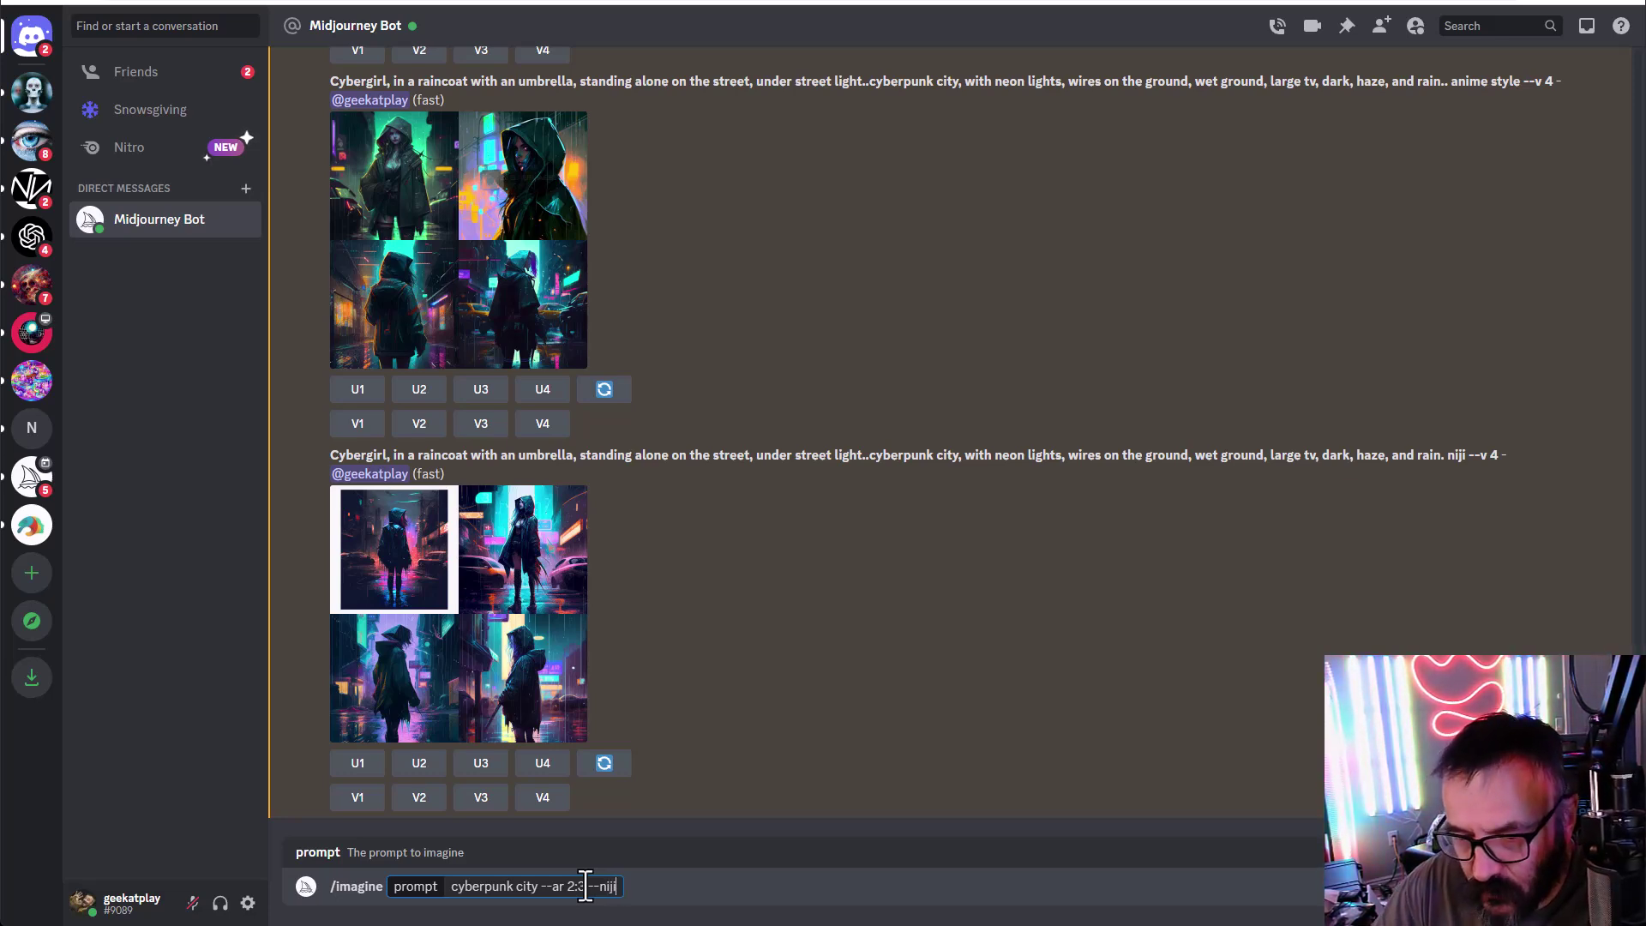
key("Return")
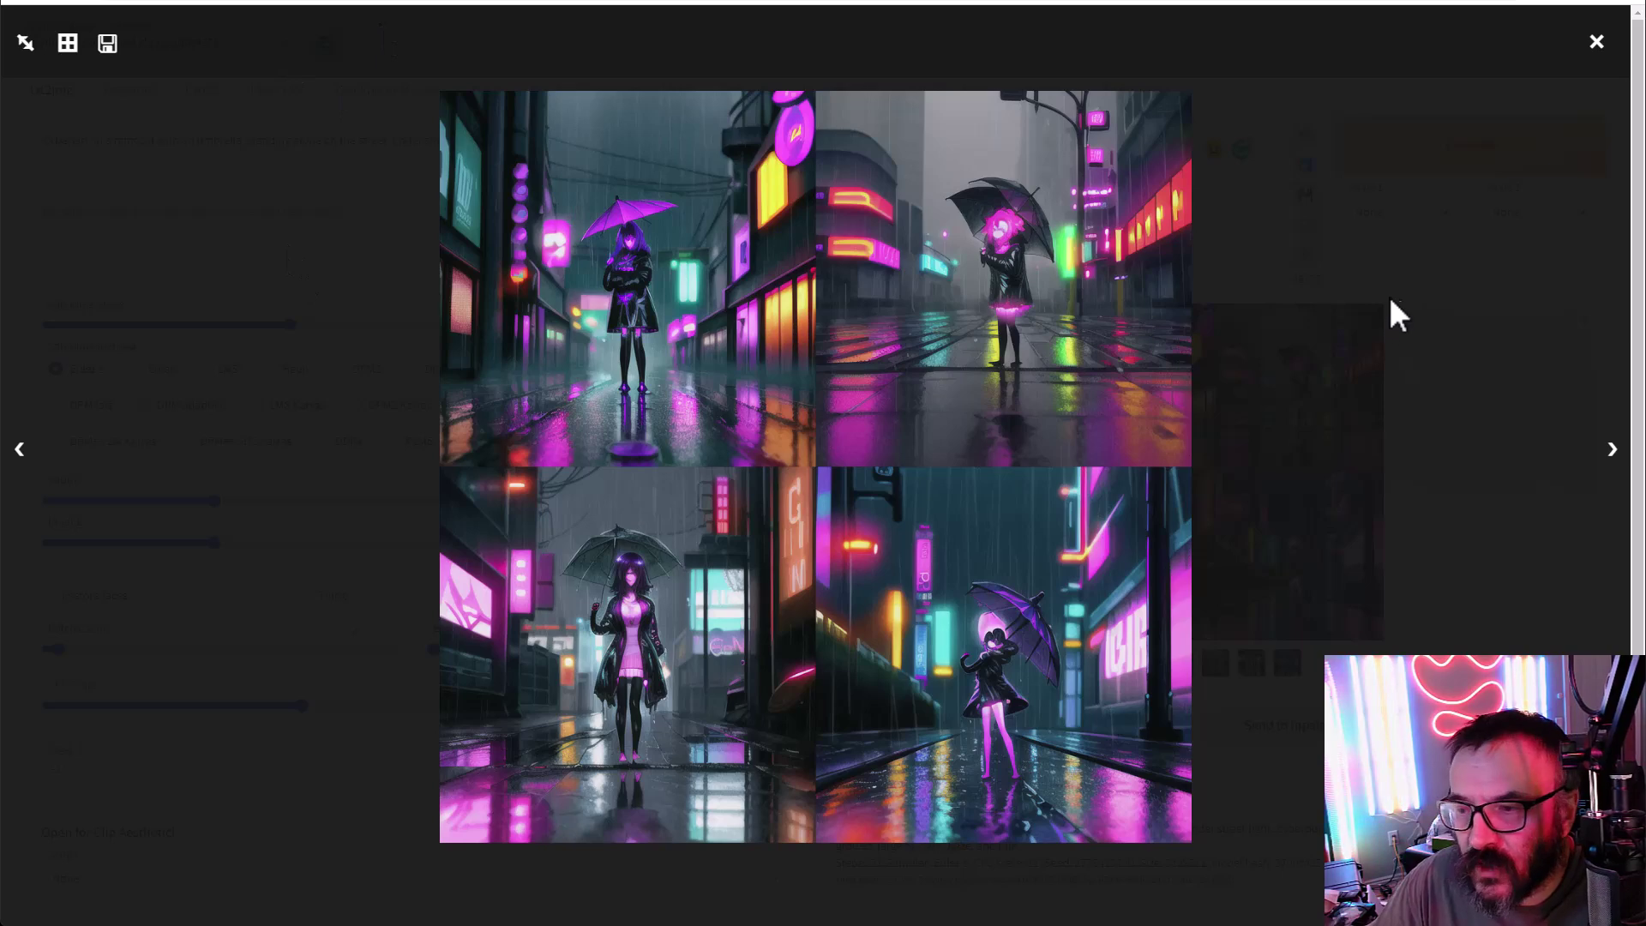
Step: Replace the WebUI prompt with 'cyberpunk city' and generate a batch
left_click(1398, 316)
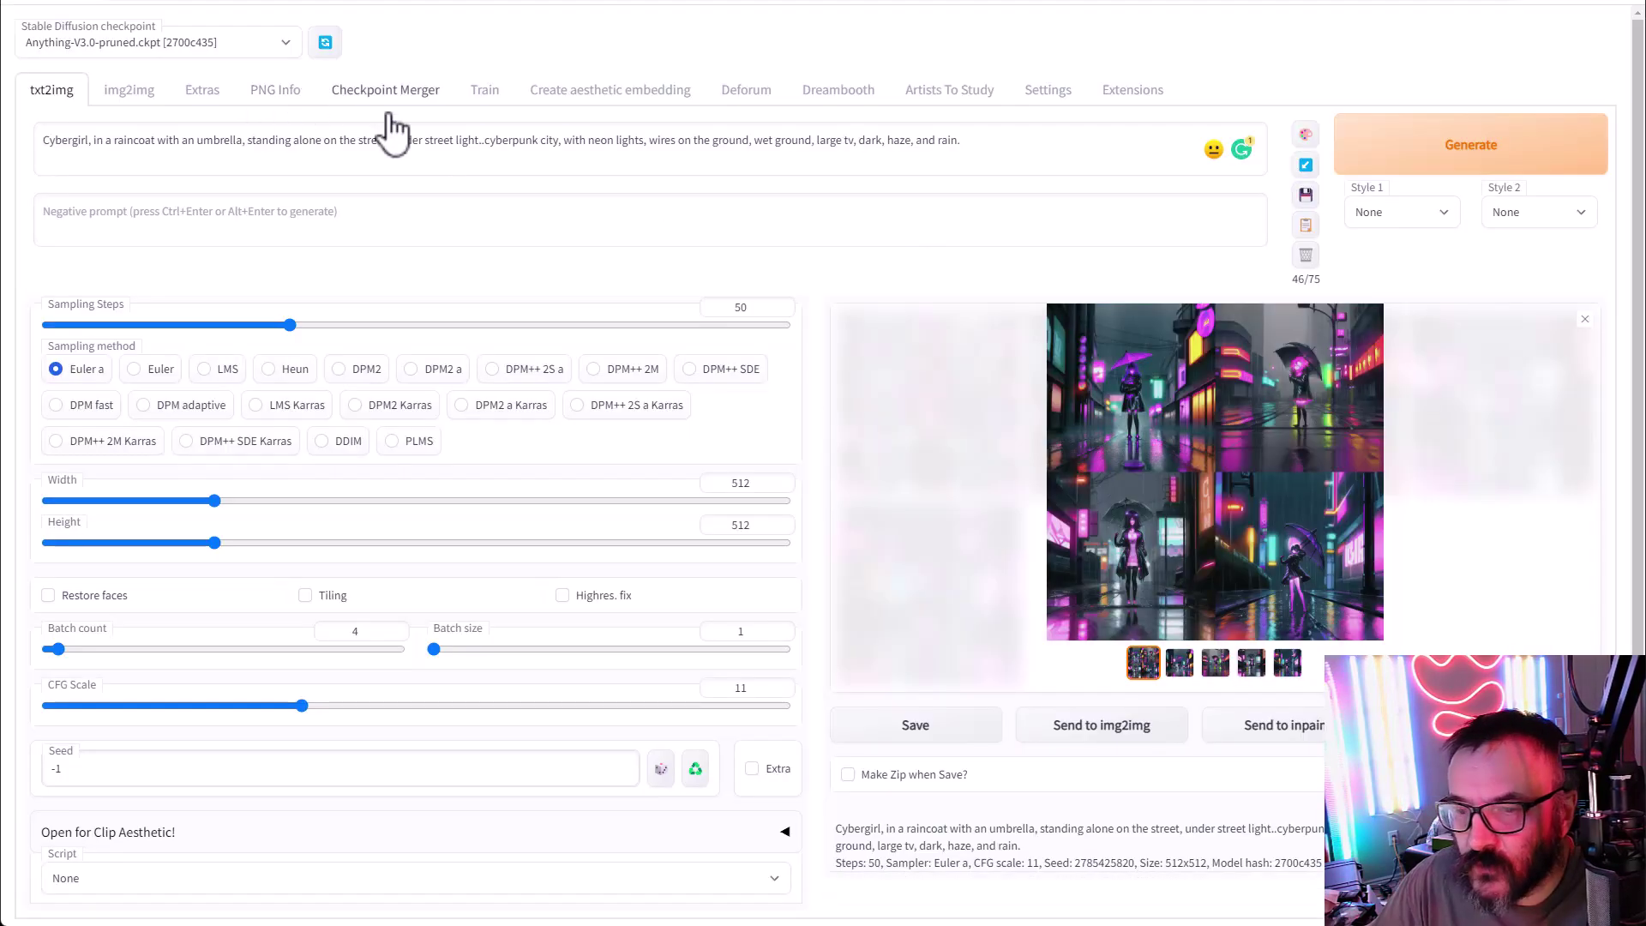
triple_click(992, 144)
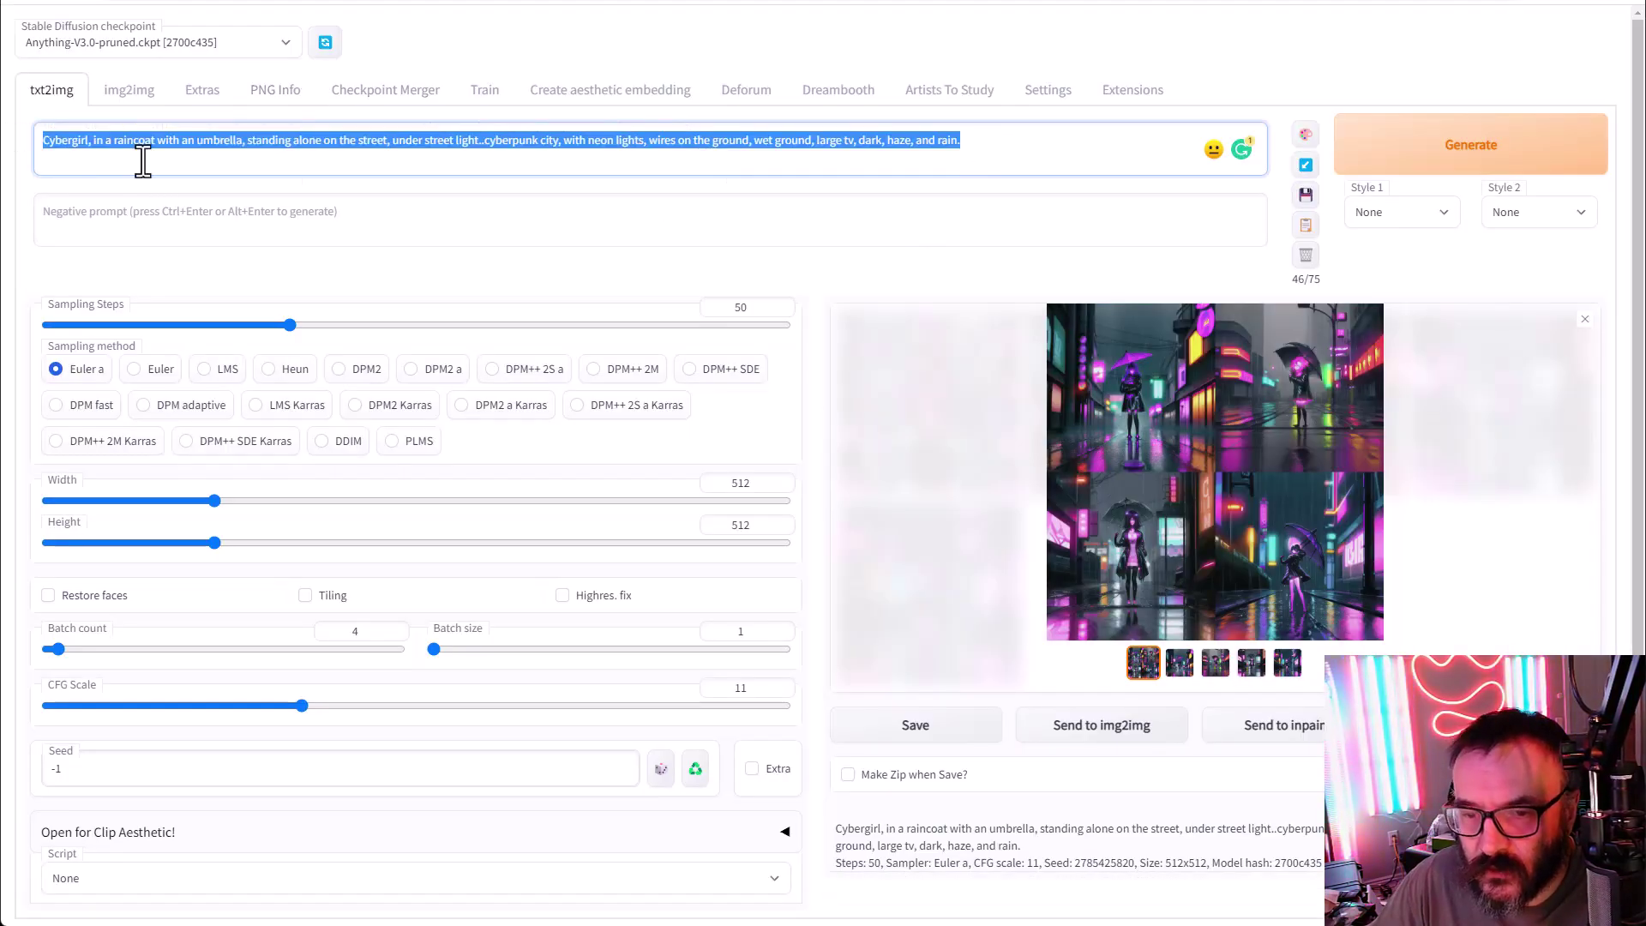
type("cyberpu")
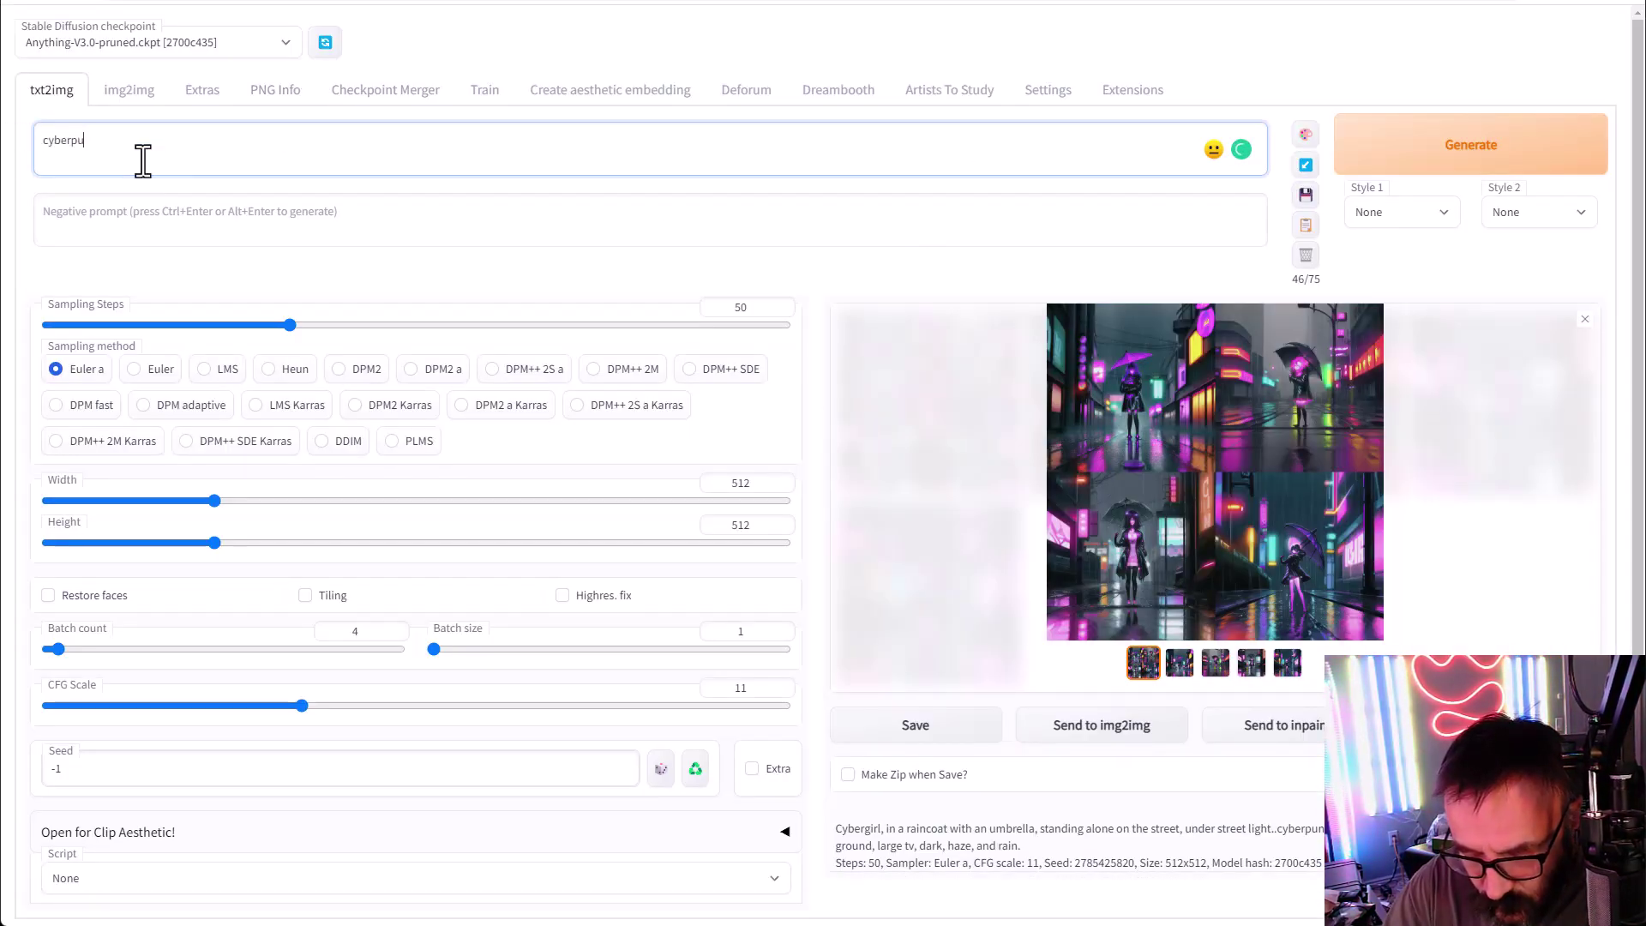
type("nk")
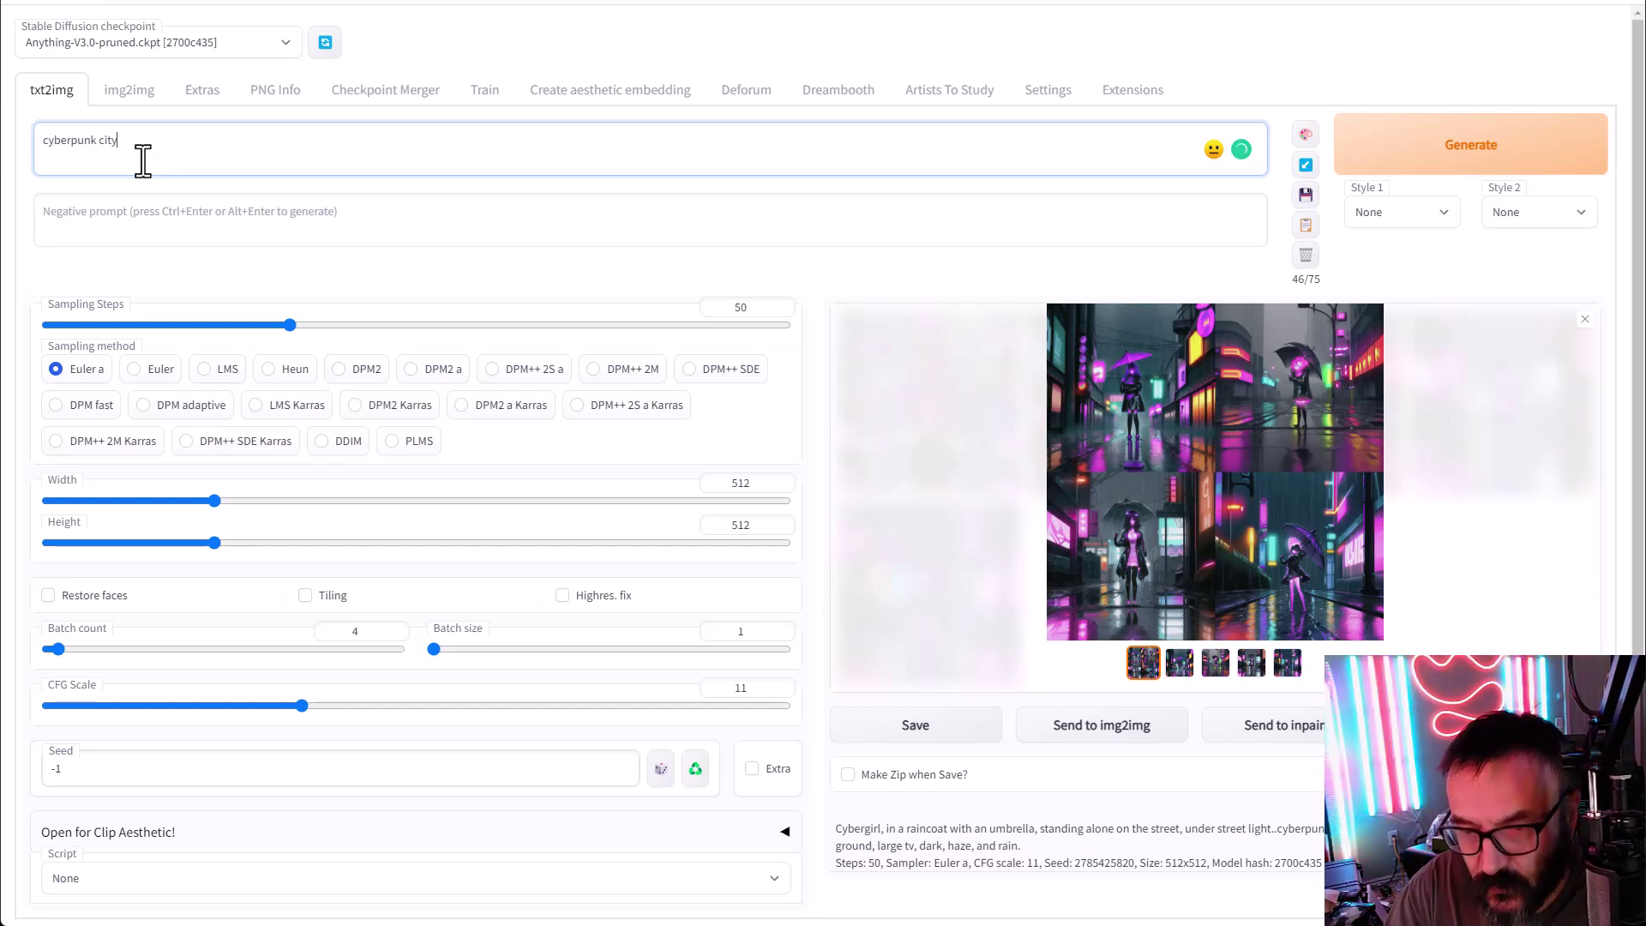
type(" city")
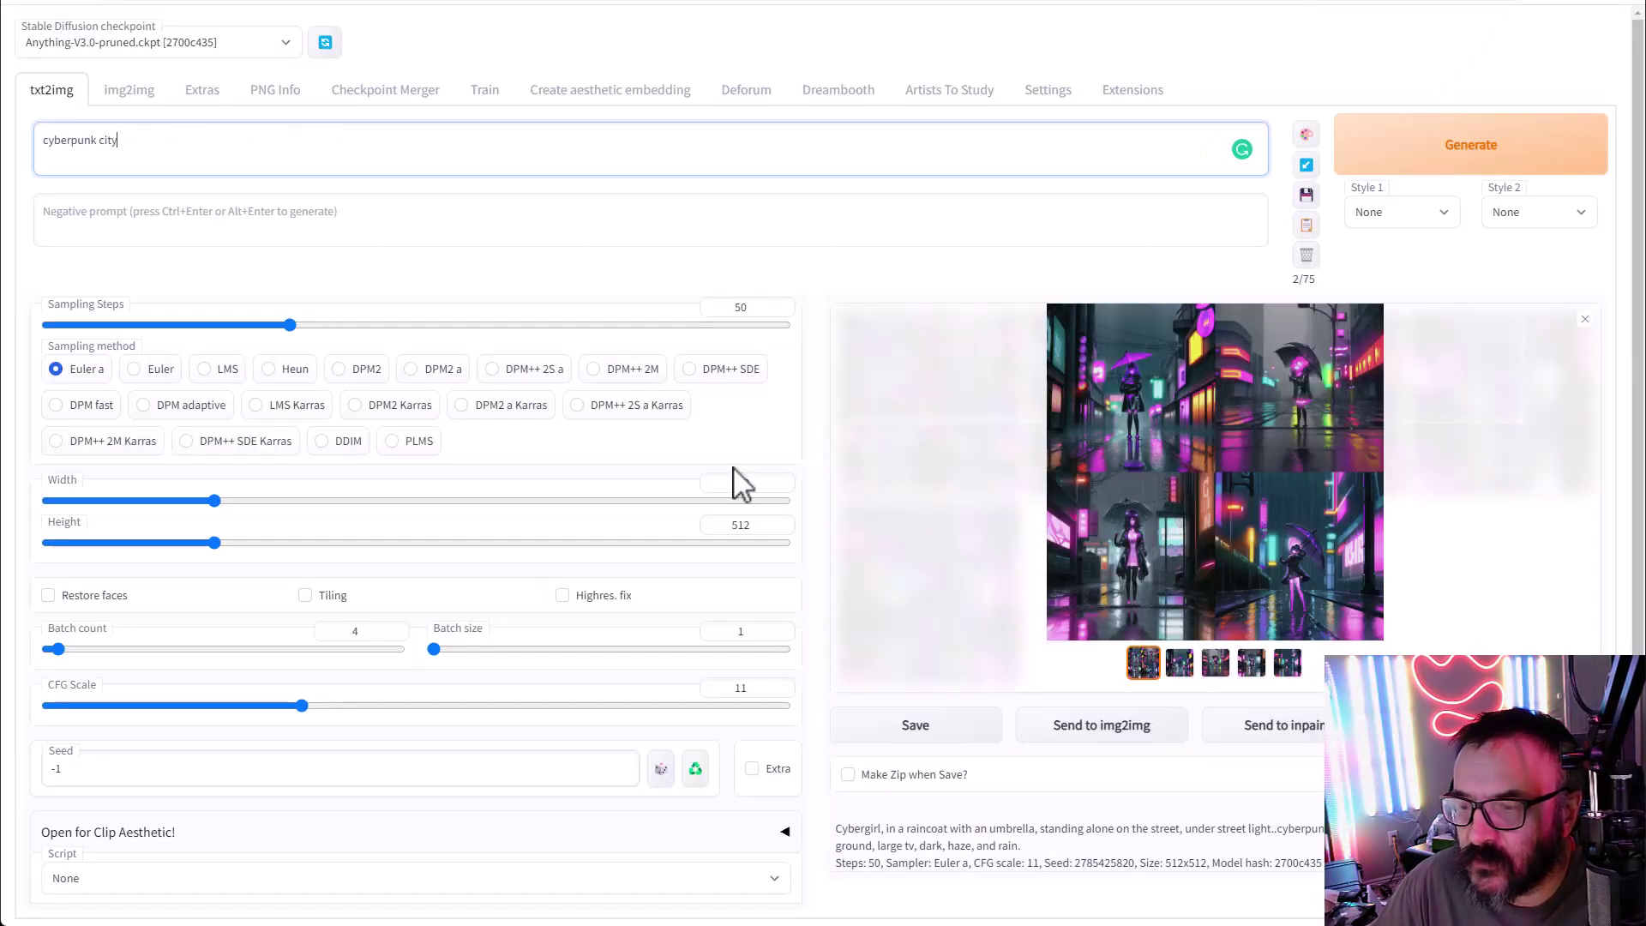
left_click(1488, 167)
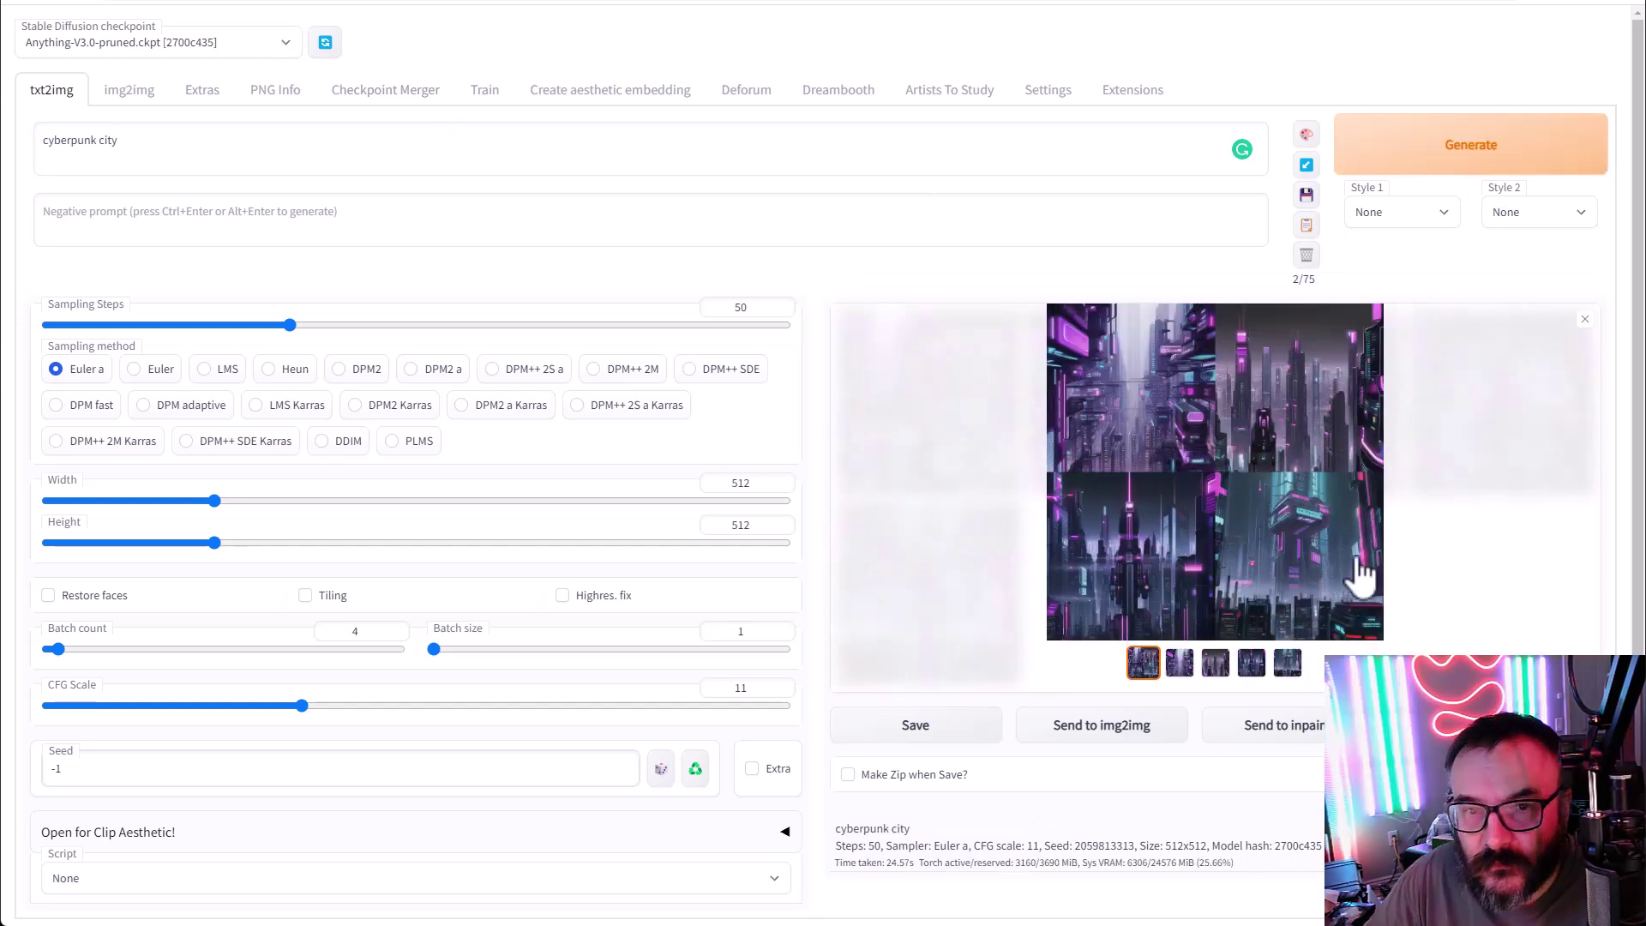
Step: Preview the cyberpunk city grid, switch the sampler to DDIM, and regenerate
left_click(1307, 589)
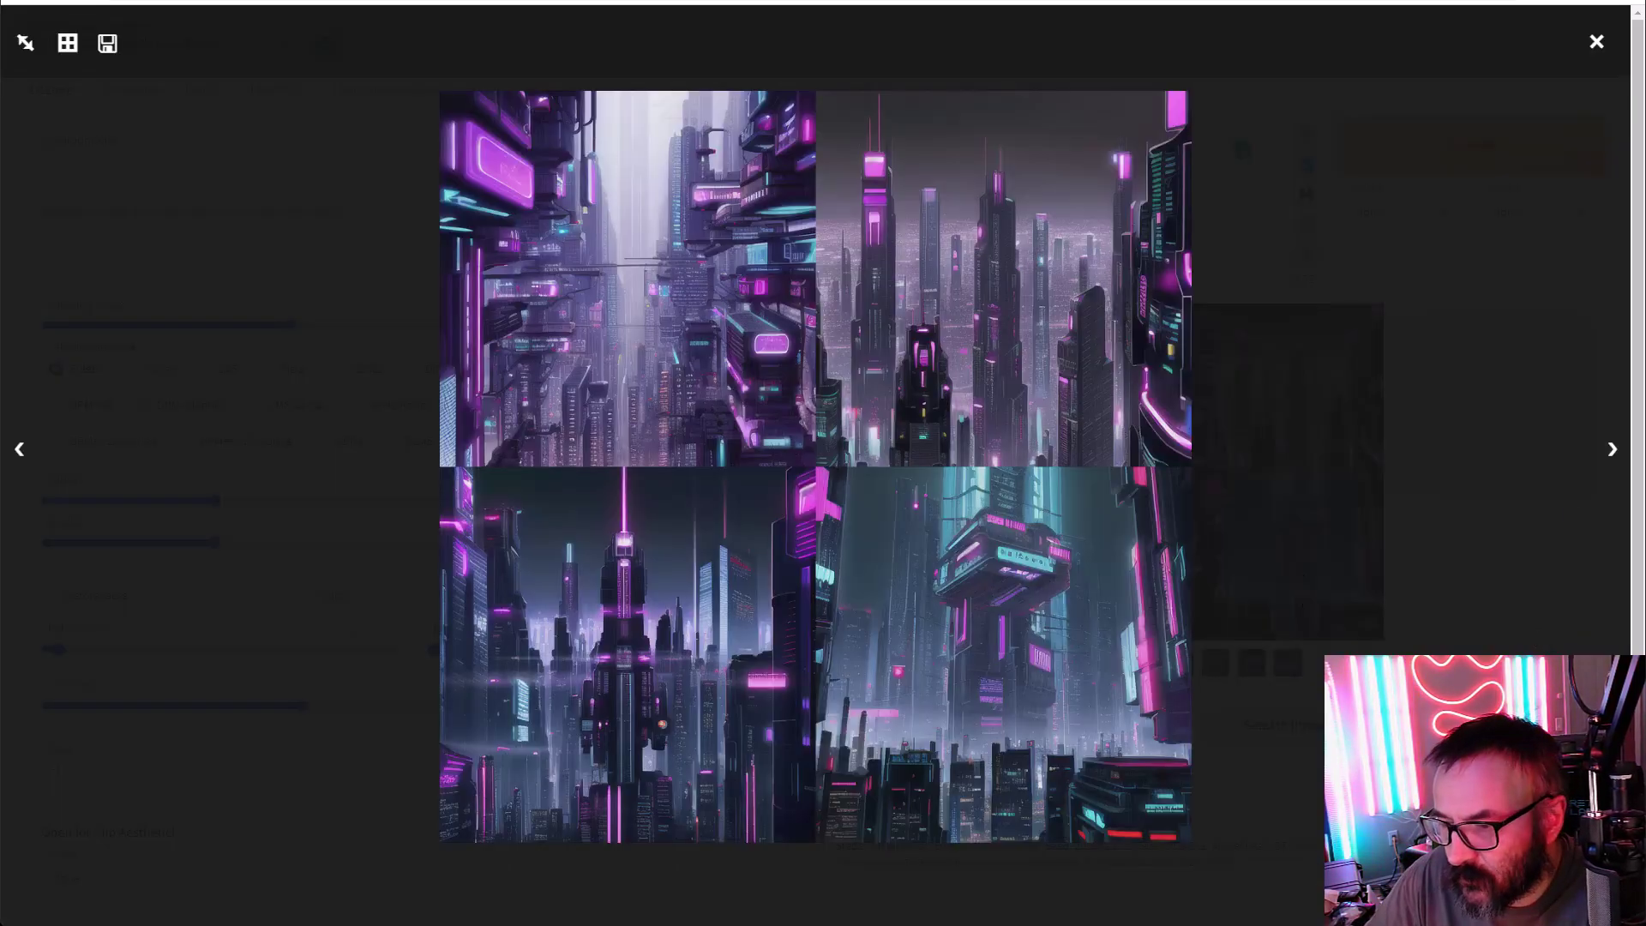
left_click(1597, 43)
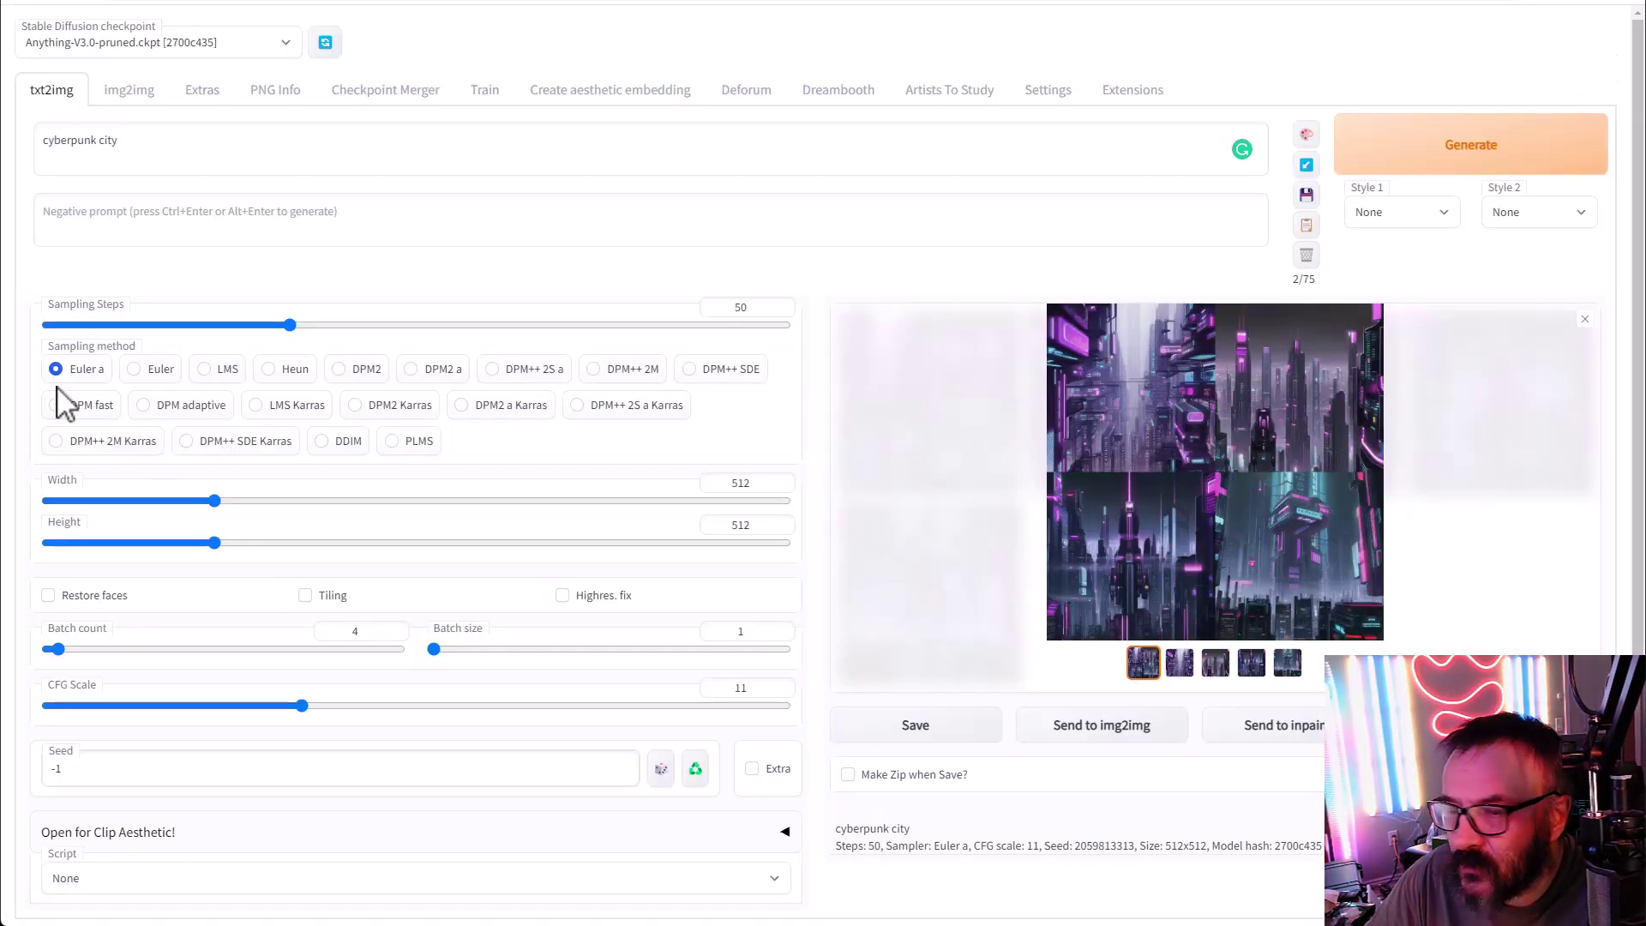
left_click(328, 444)
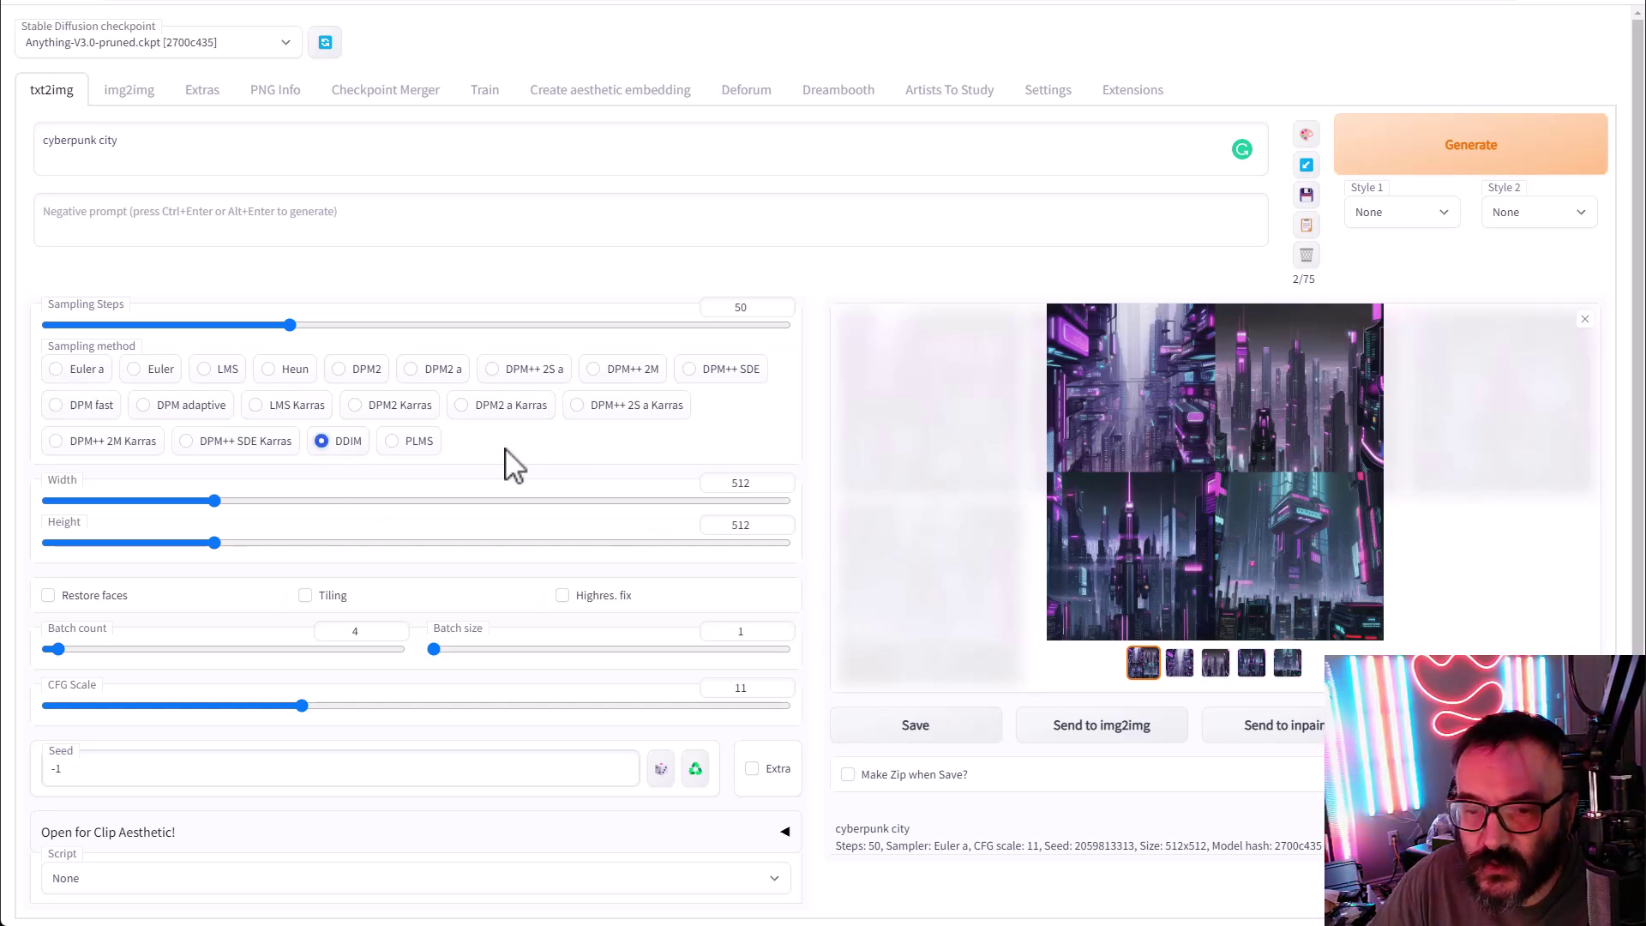
left_click(1484, 164)
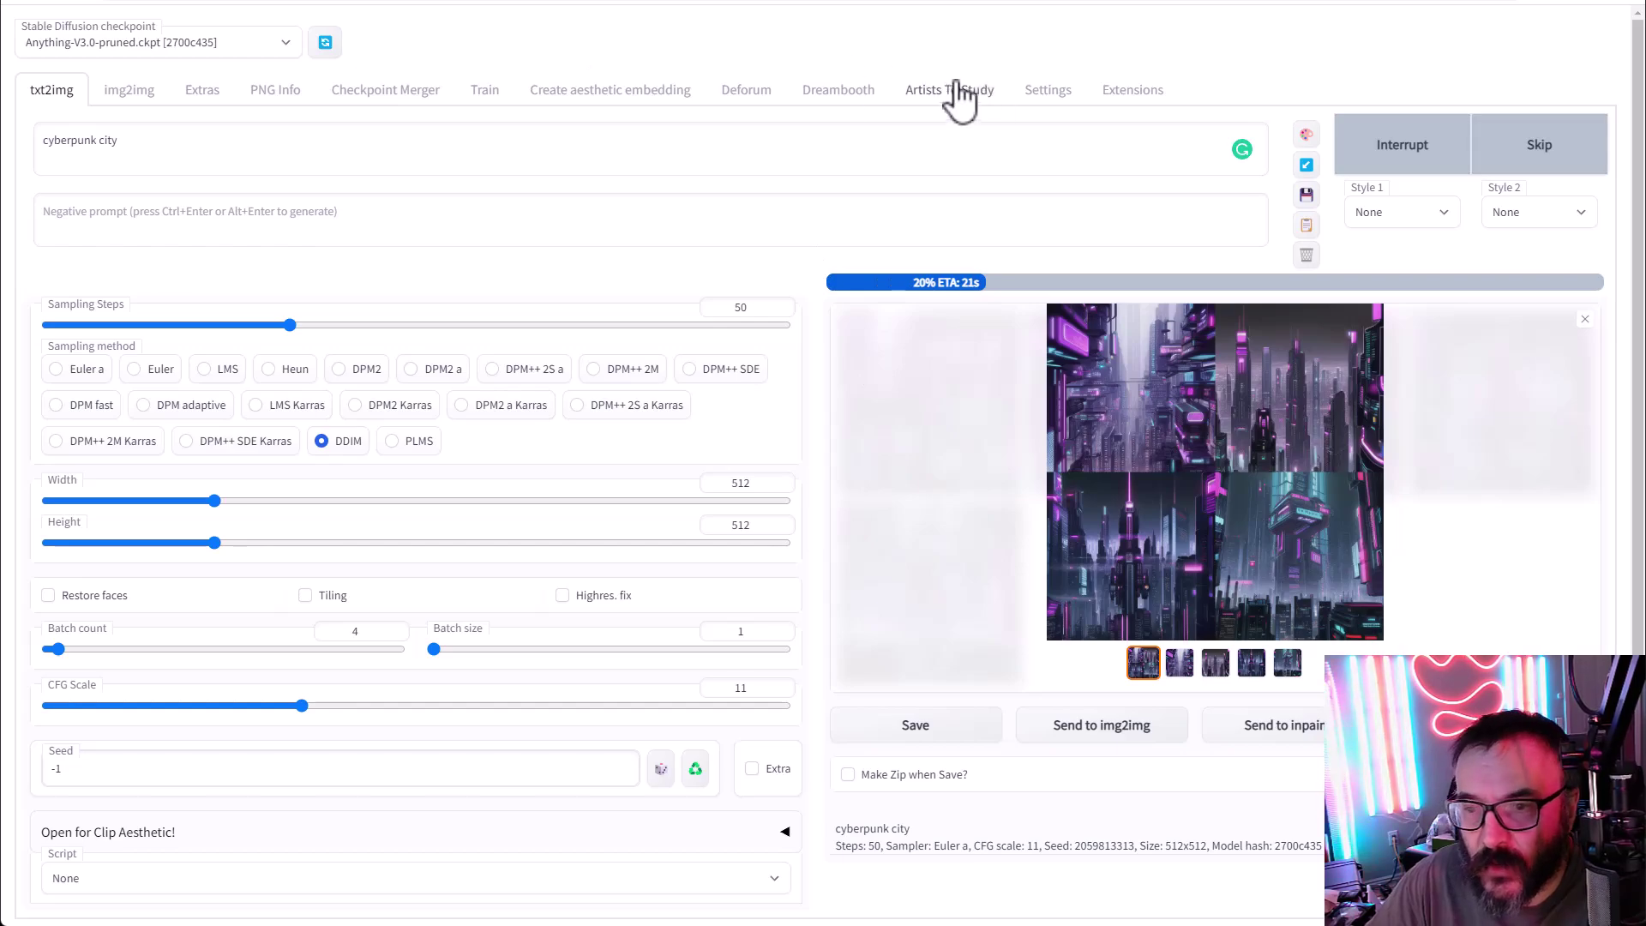
Step: Browse the Settings page, then view the four DDIM cyberpunk city images enlarged on txt2img
left_click(1066, 100)
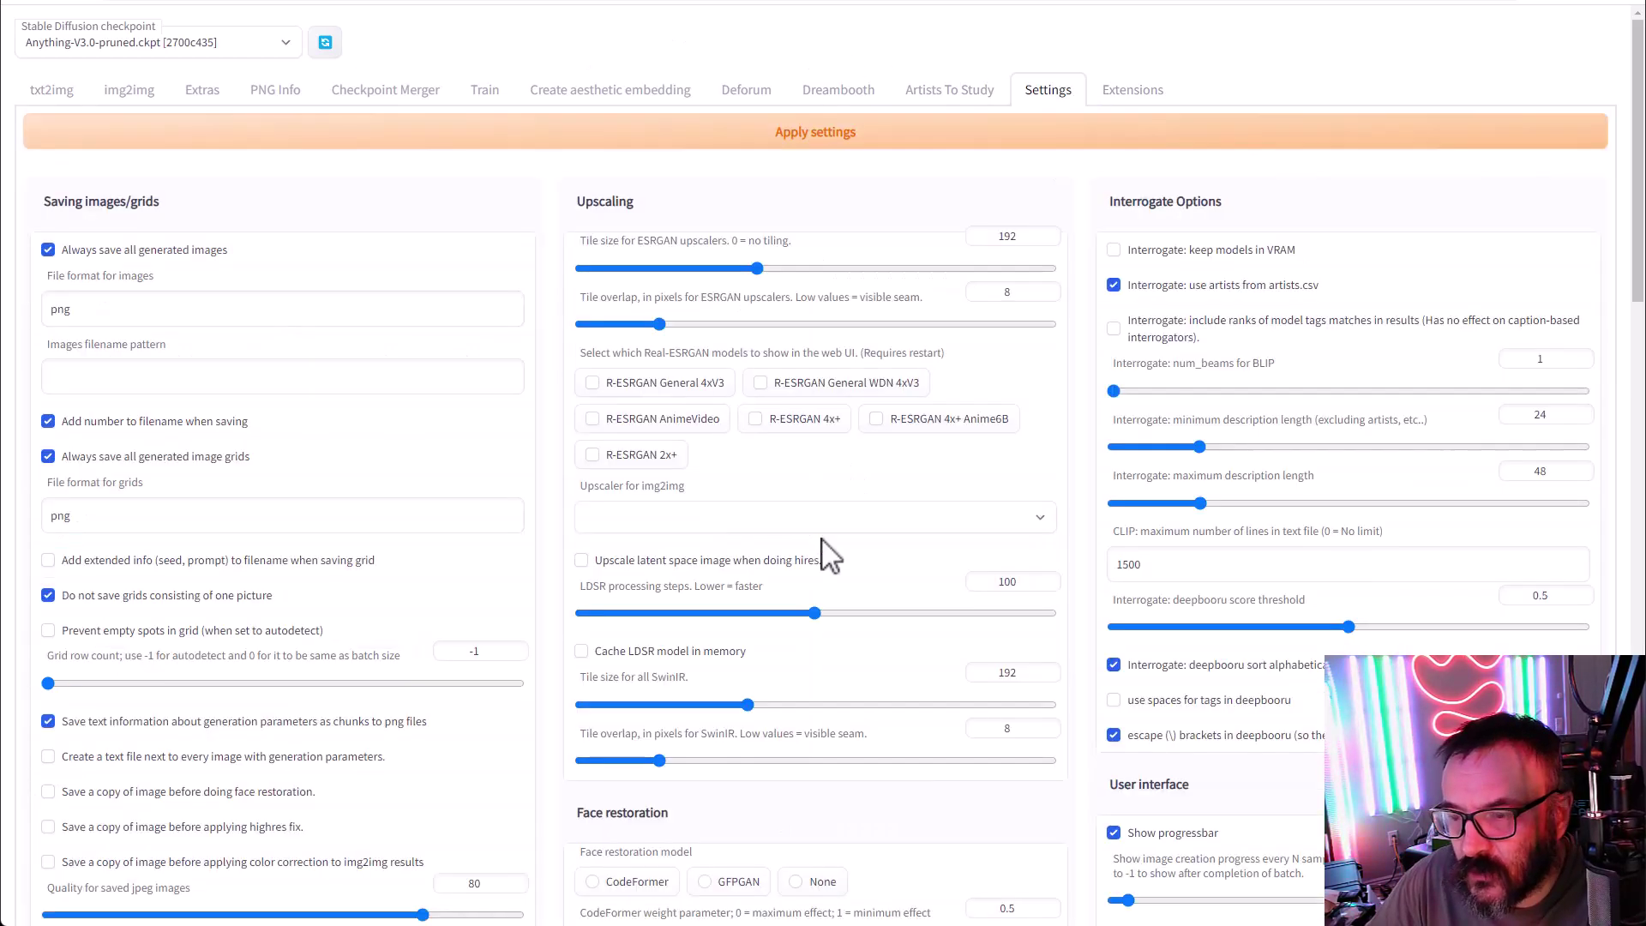
scroll(832, 540, "down", 5)
scroll(841, 538, "down", 15)
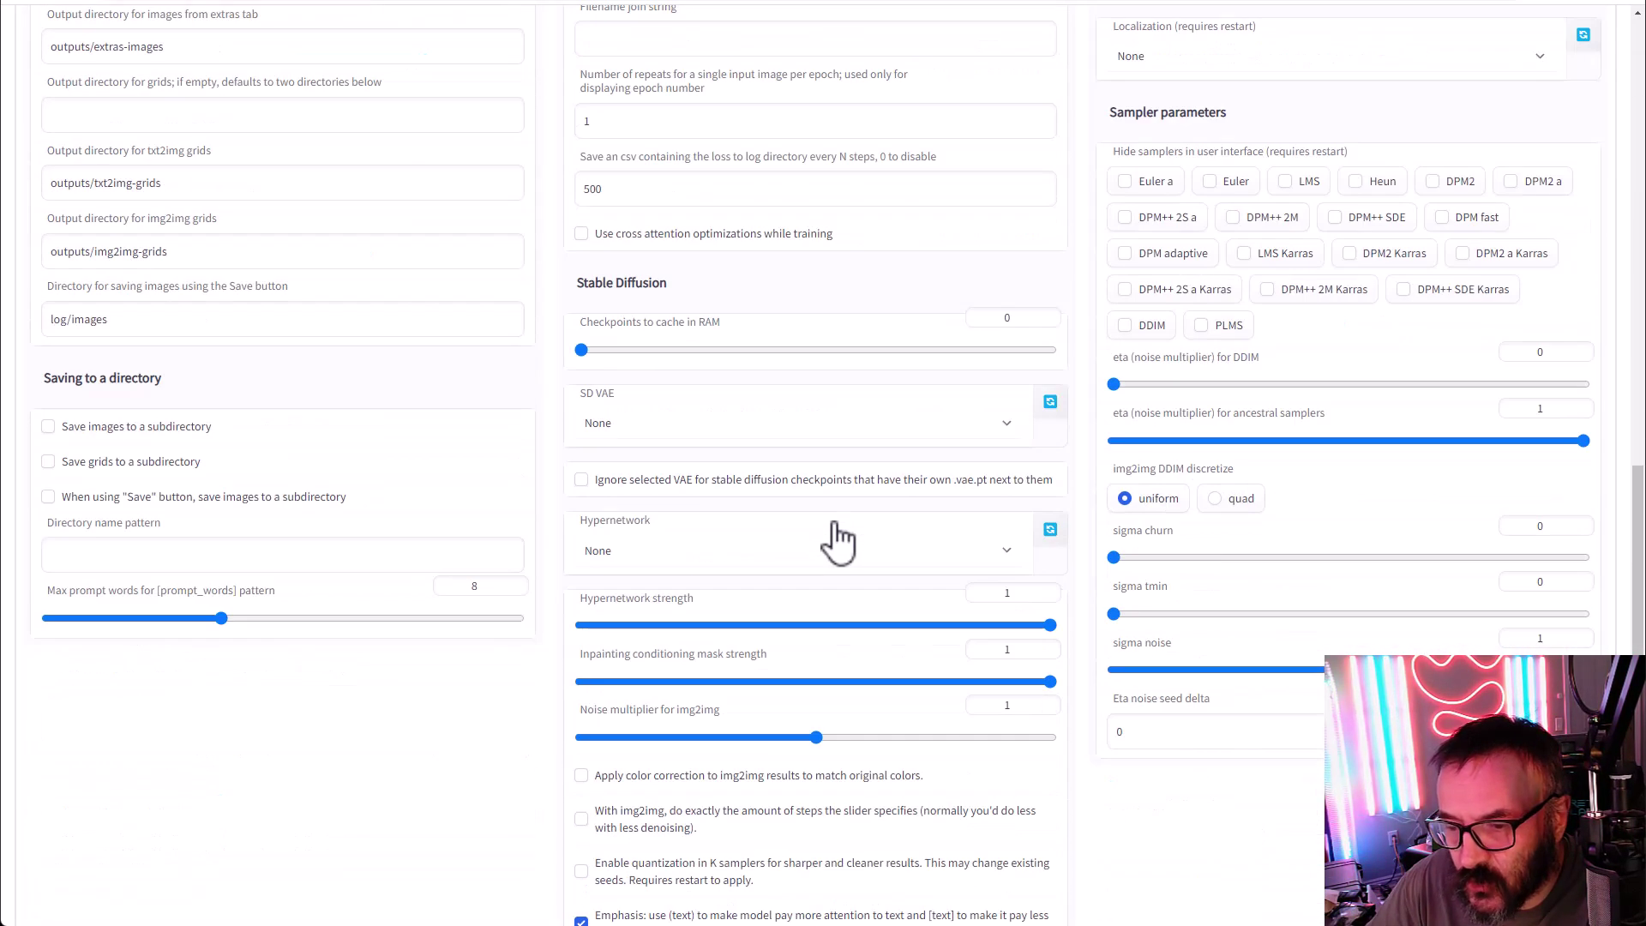
scroll(839, 540, "down", 6)
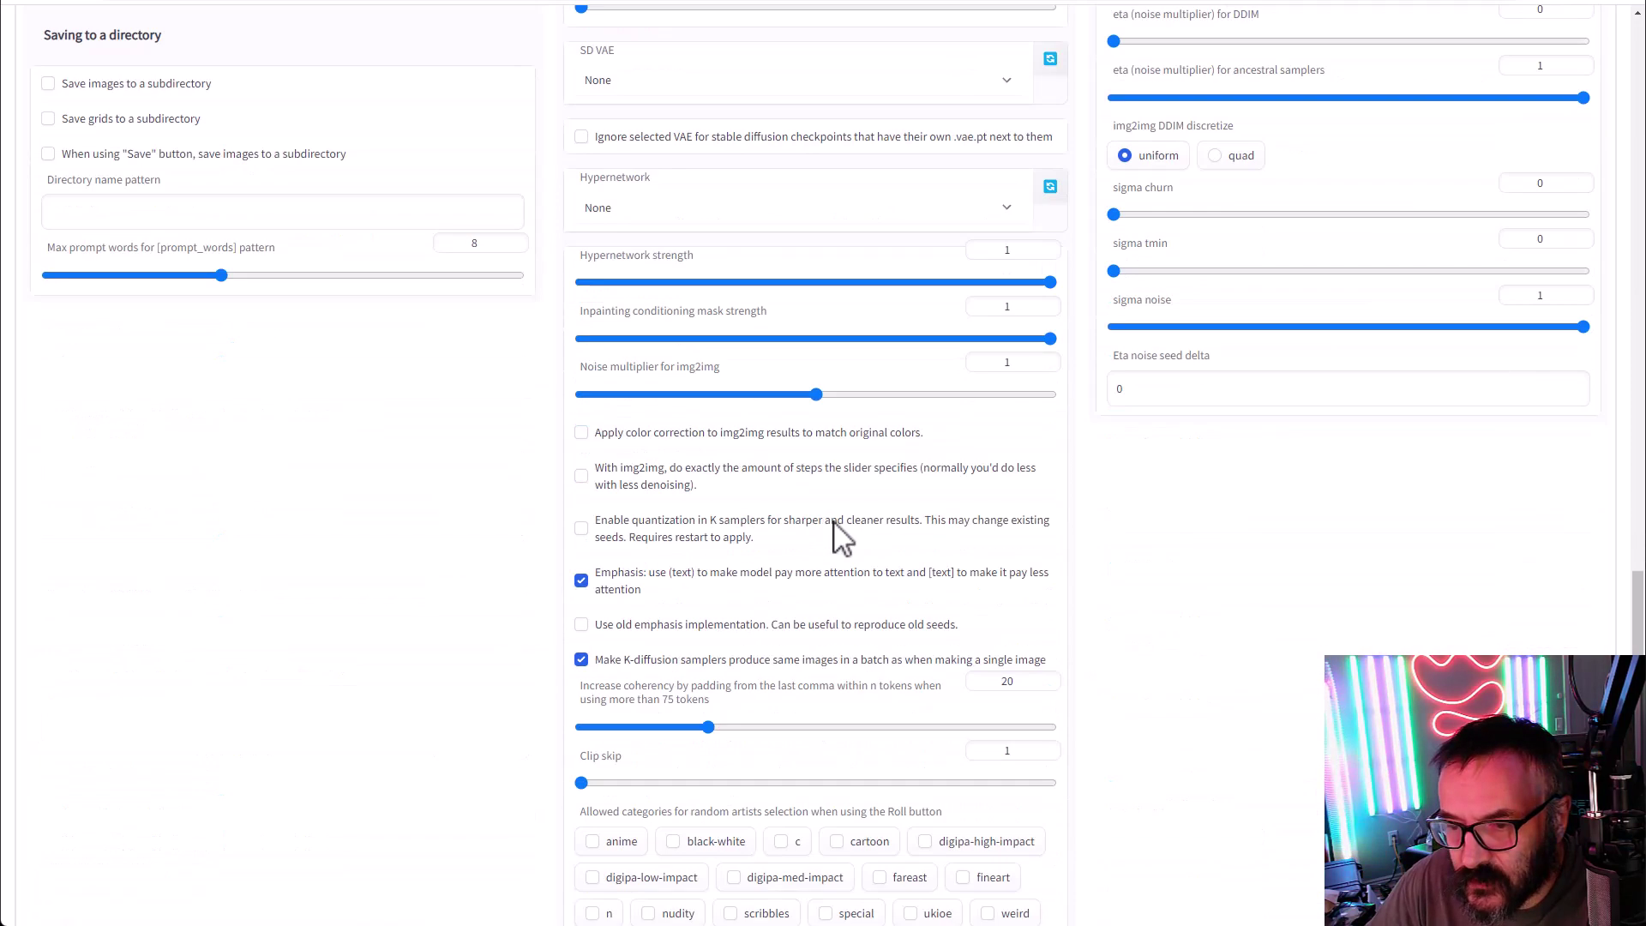
scroll(838, 540, "up", 5)
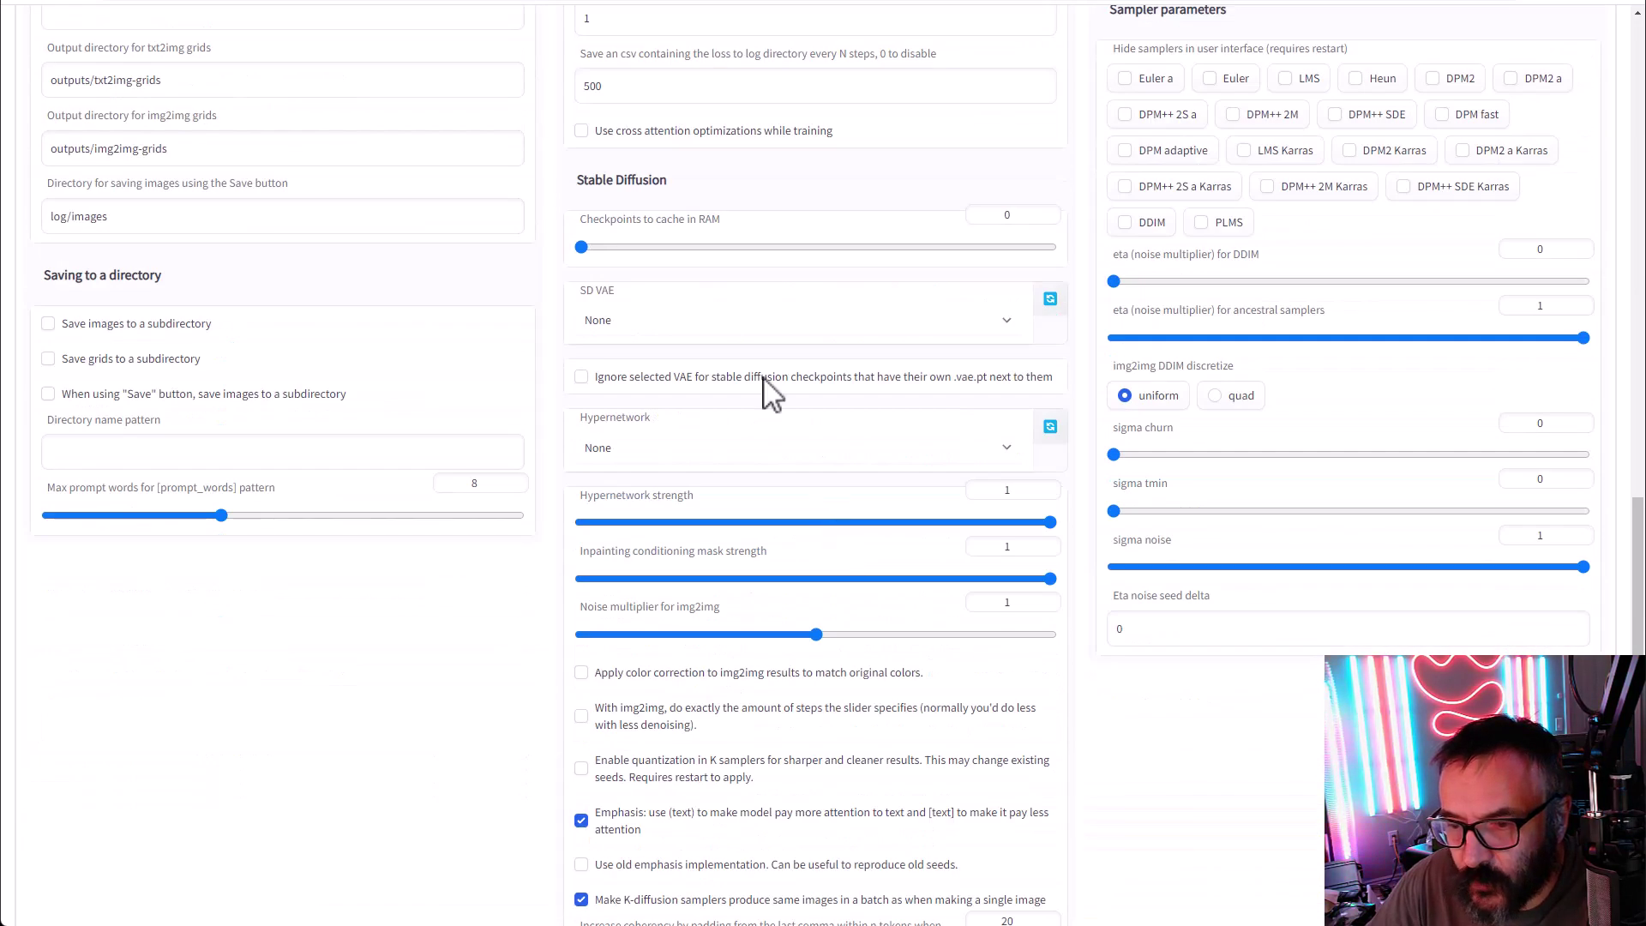
scroll(763, 390, "up", 8)
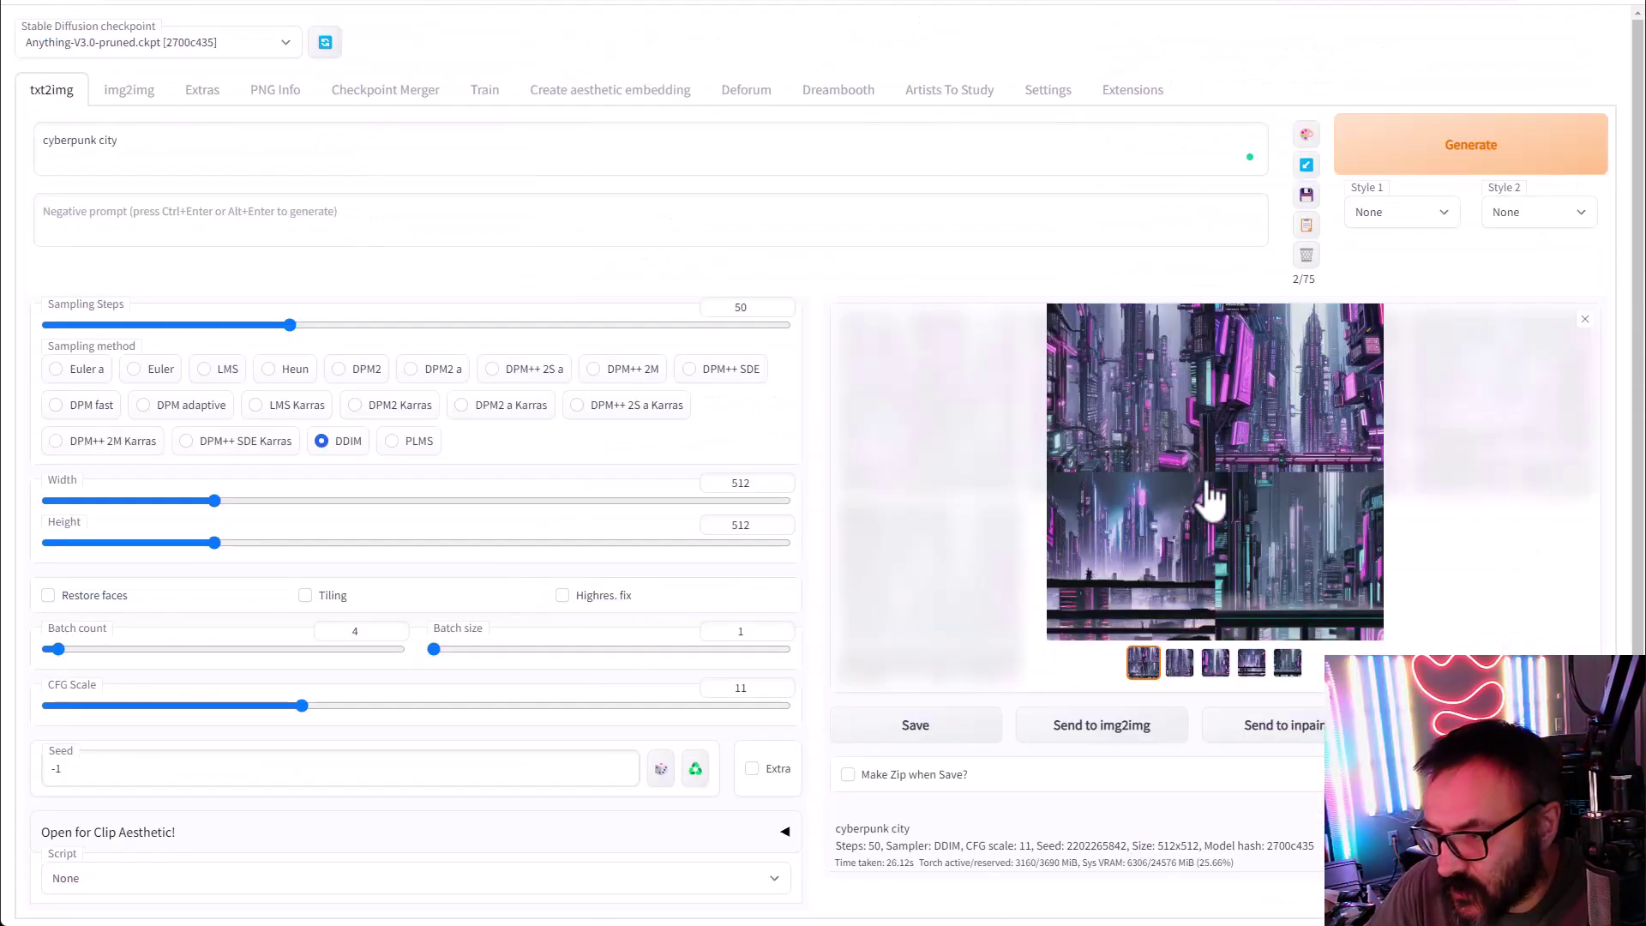
left_click(1210, 487)
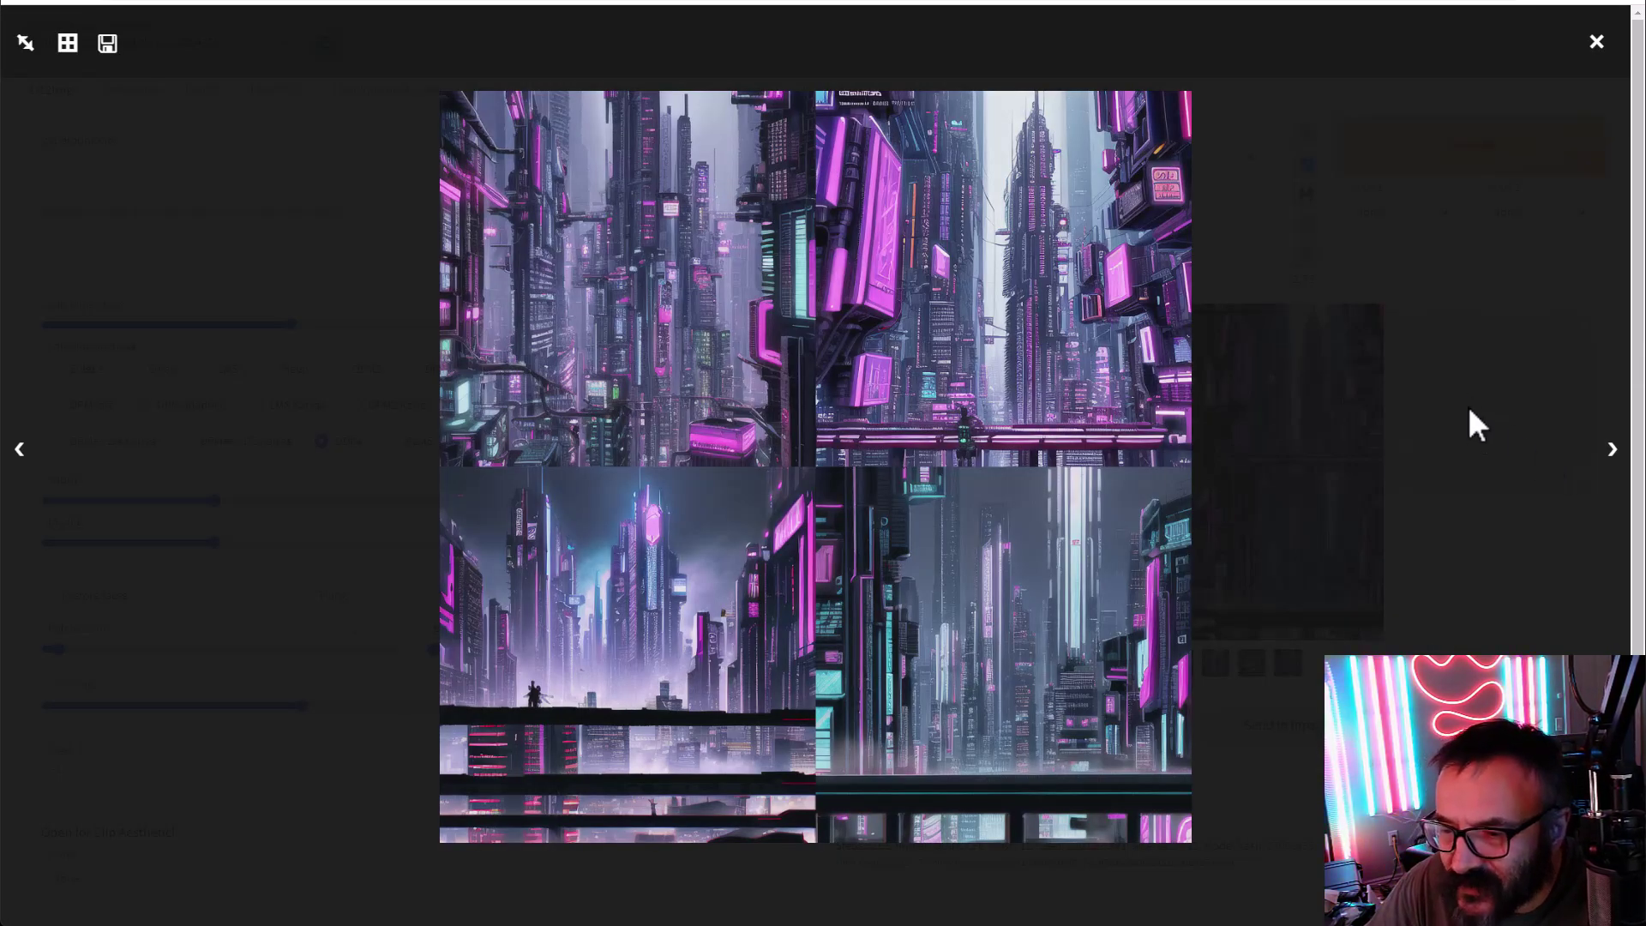
left_click(1325, 308)
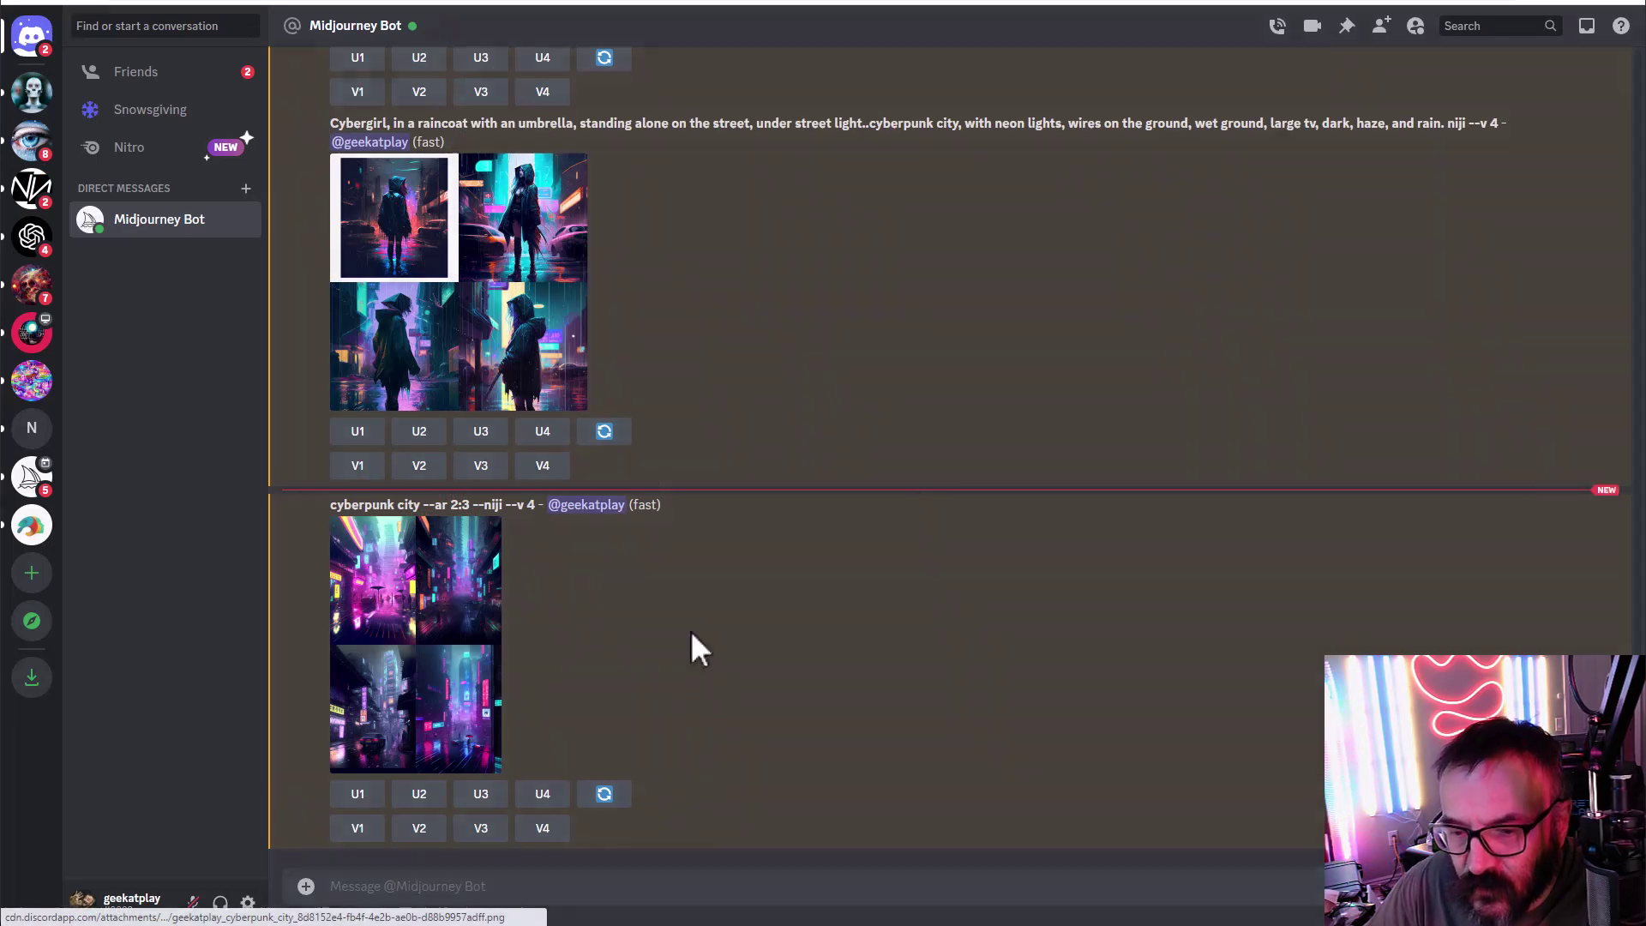
Step: Request U1–U4 upscales of the niji cyberpunk city grid, then select the earlier Cybergirl prompt text
left_click(691, 647)
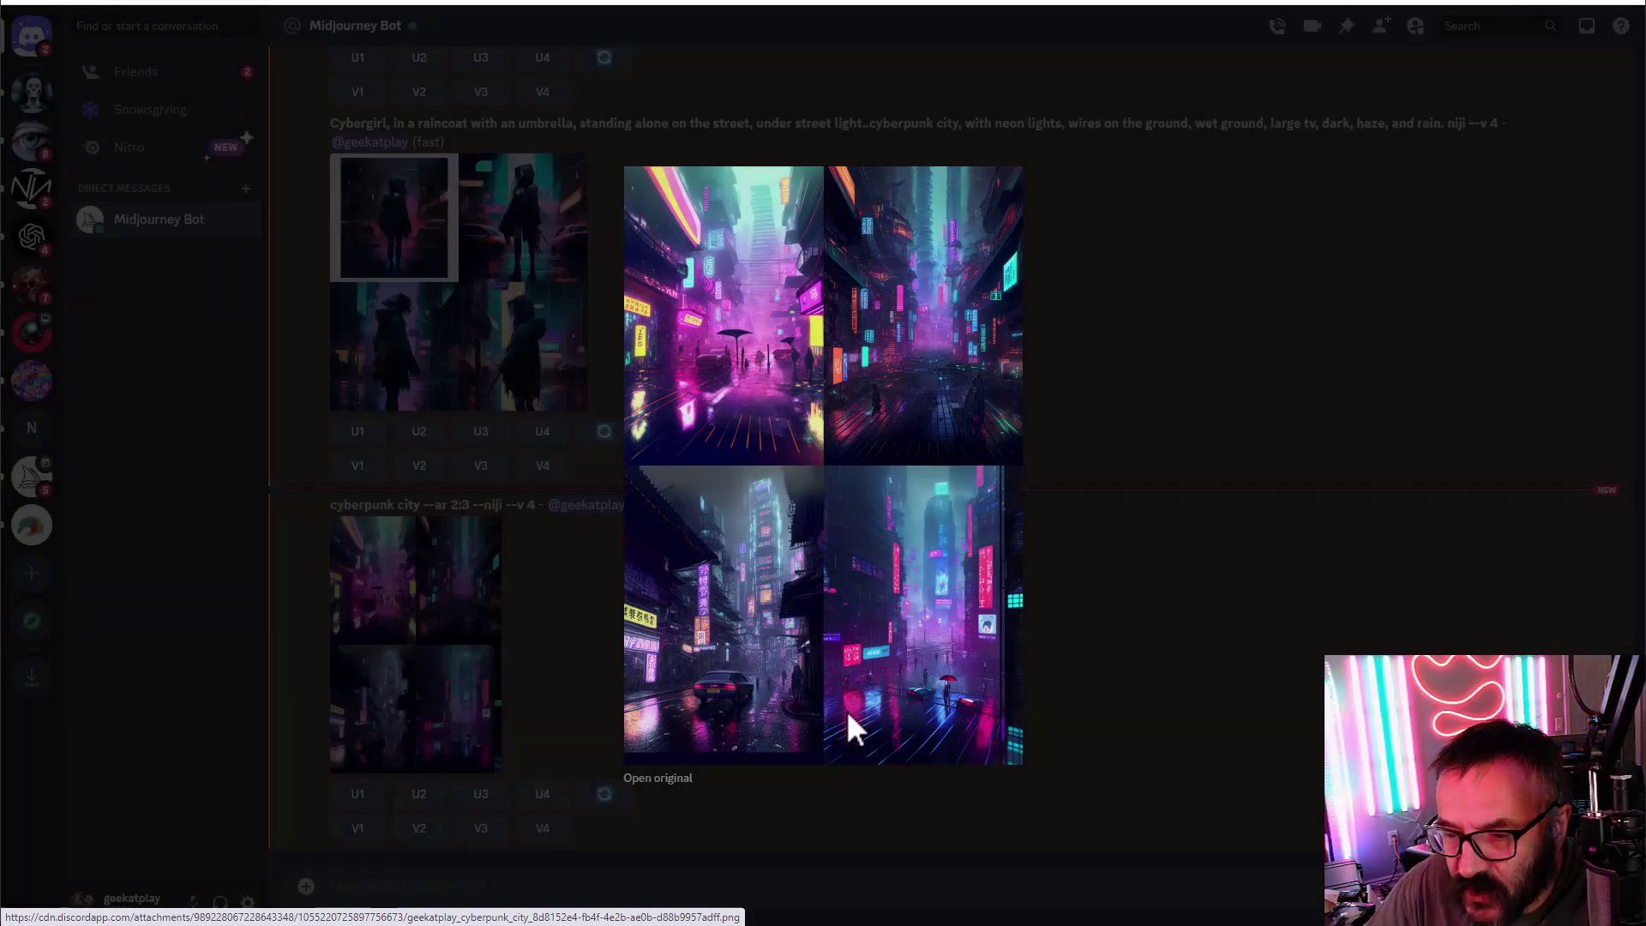
key("Escape")
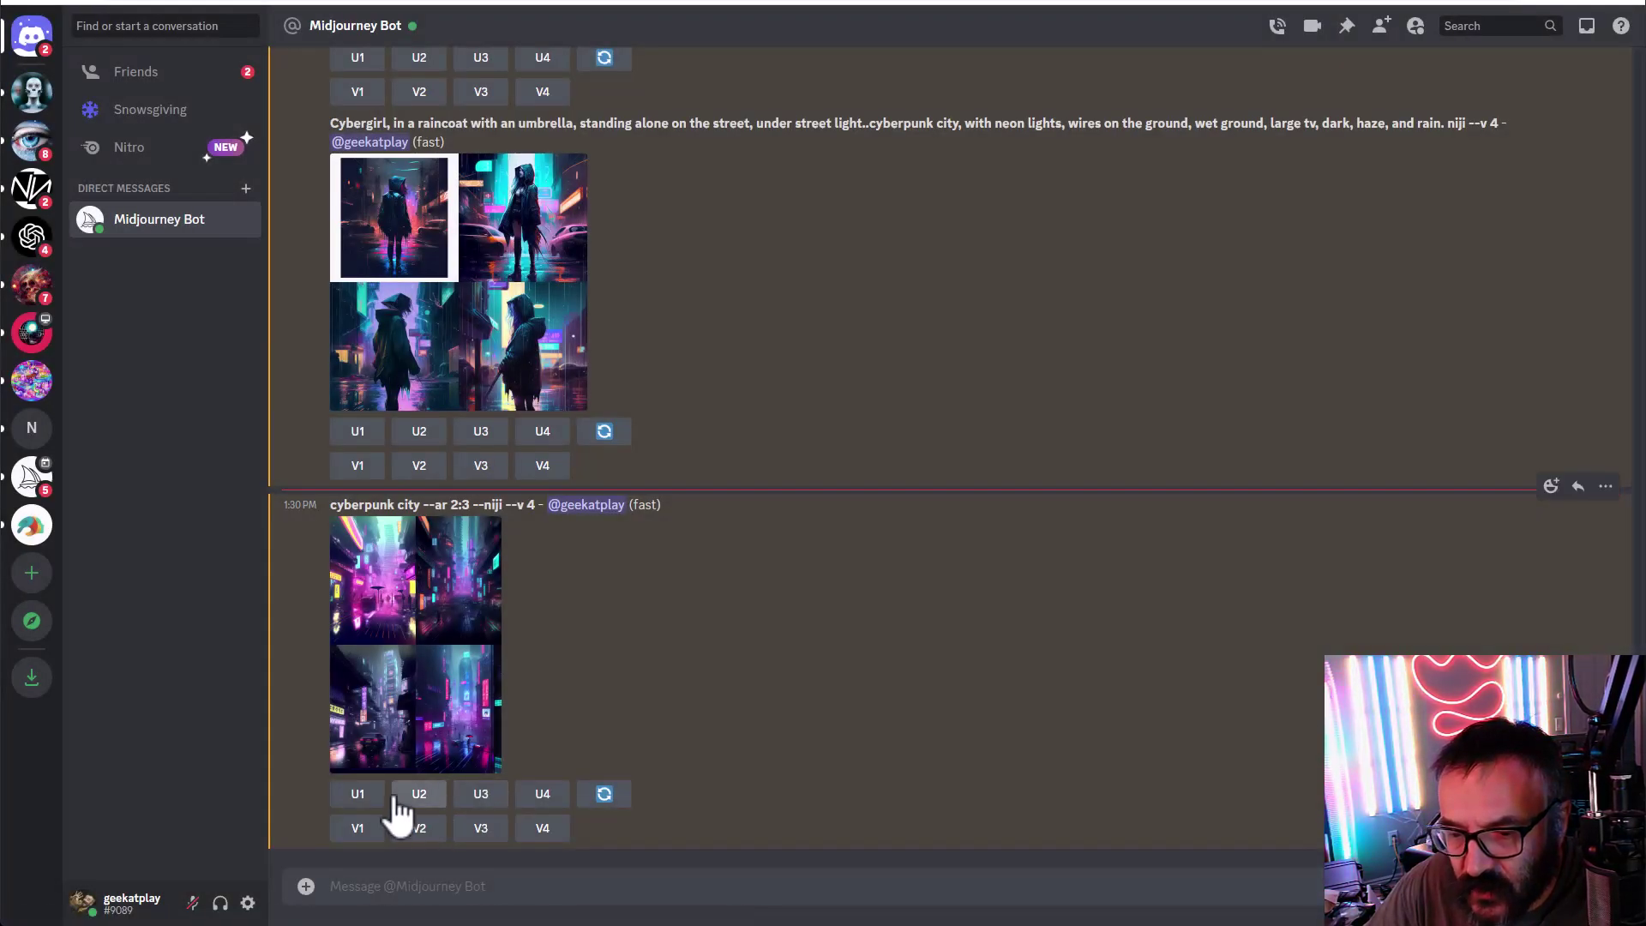
left_click(364, 794)
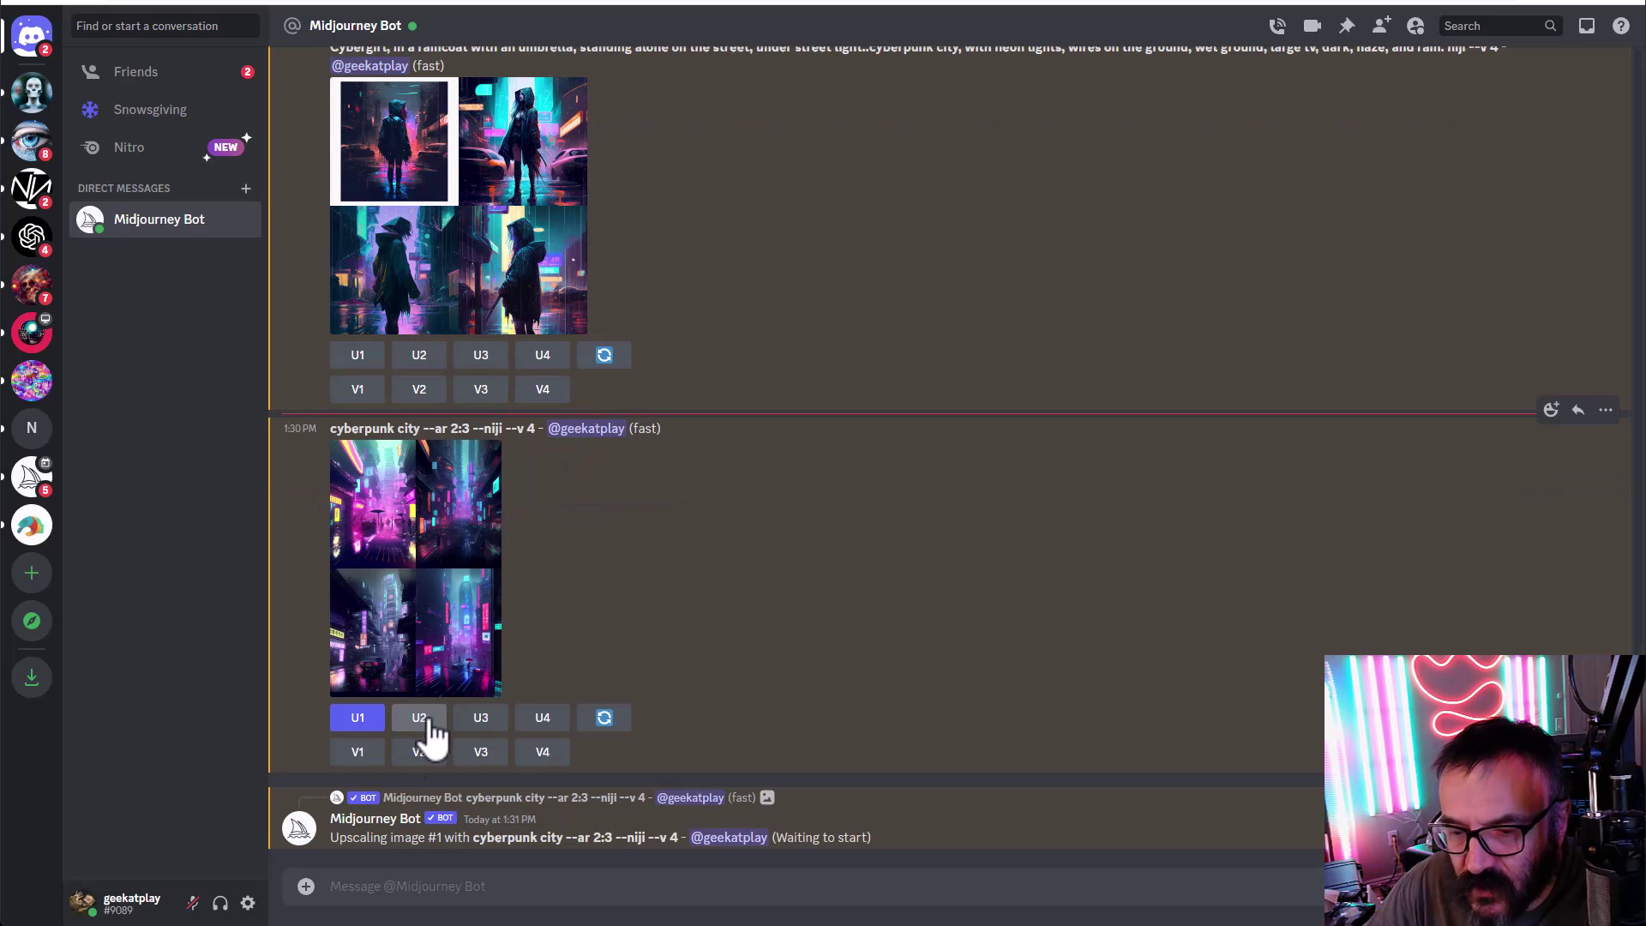
left_click(420, 720)
left_click(485, 641)
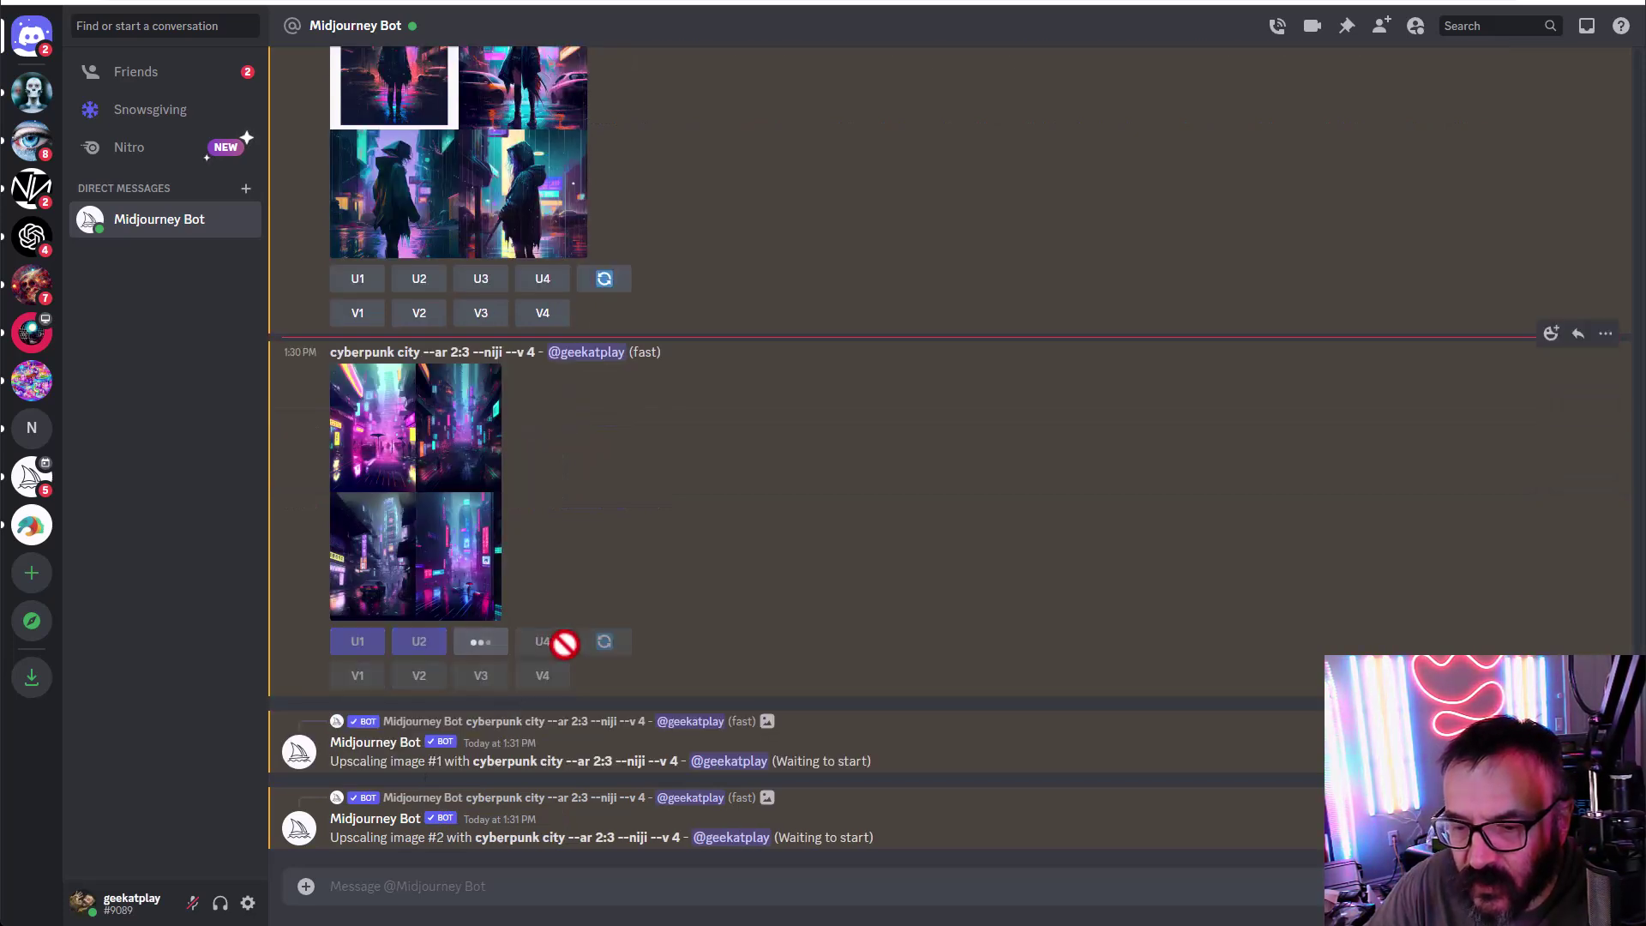
left_click(542, 573)
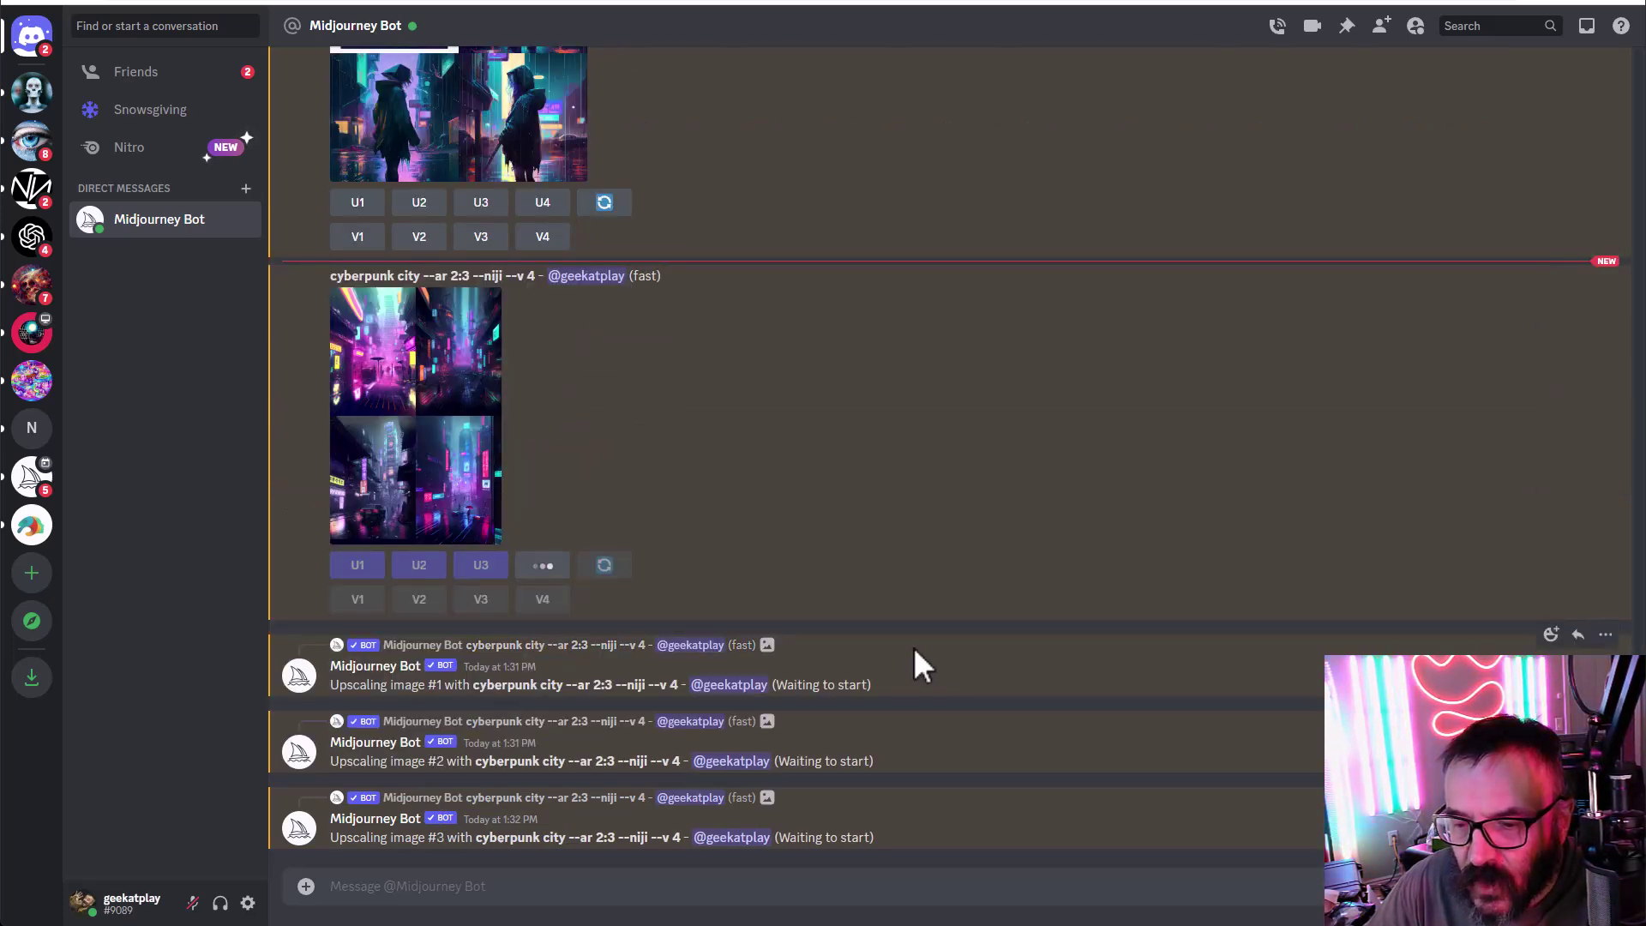
scroll(913, 644, "up", 10)
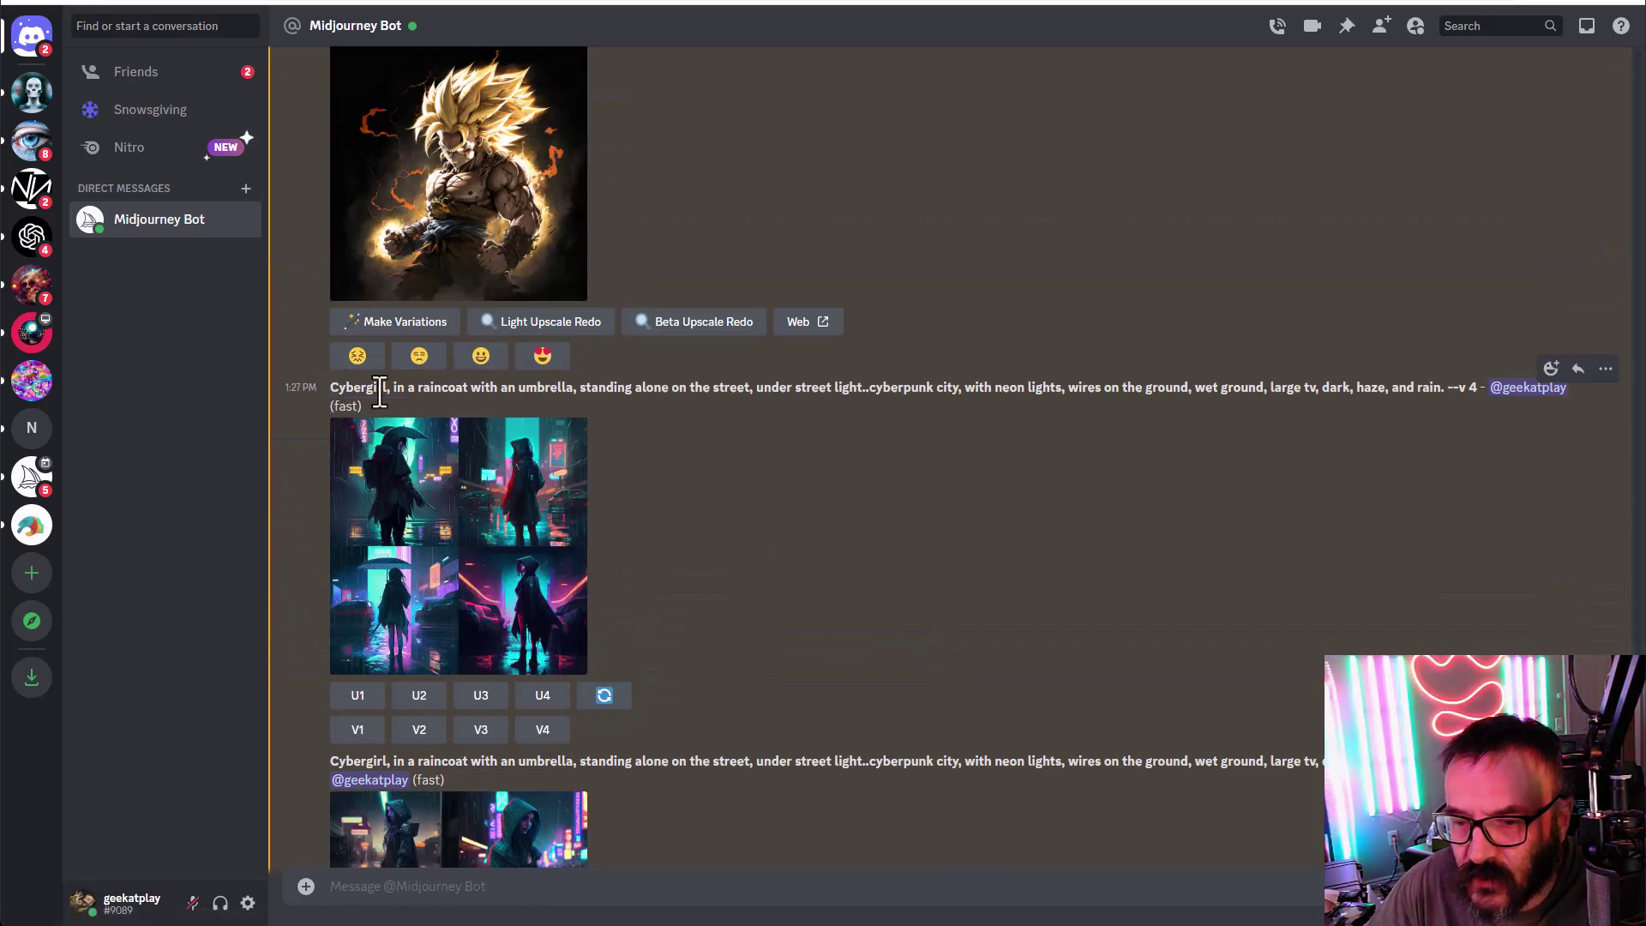
left_click_drag(331, 388, 1455, 403)
key("ctrl+c")
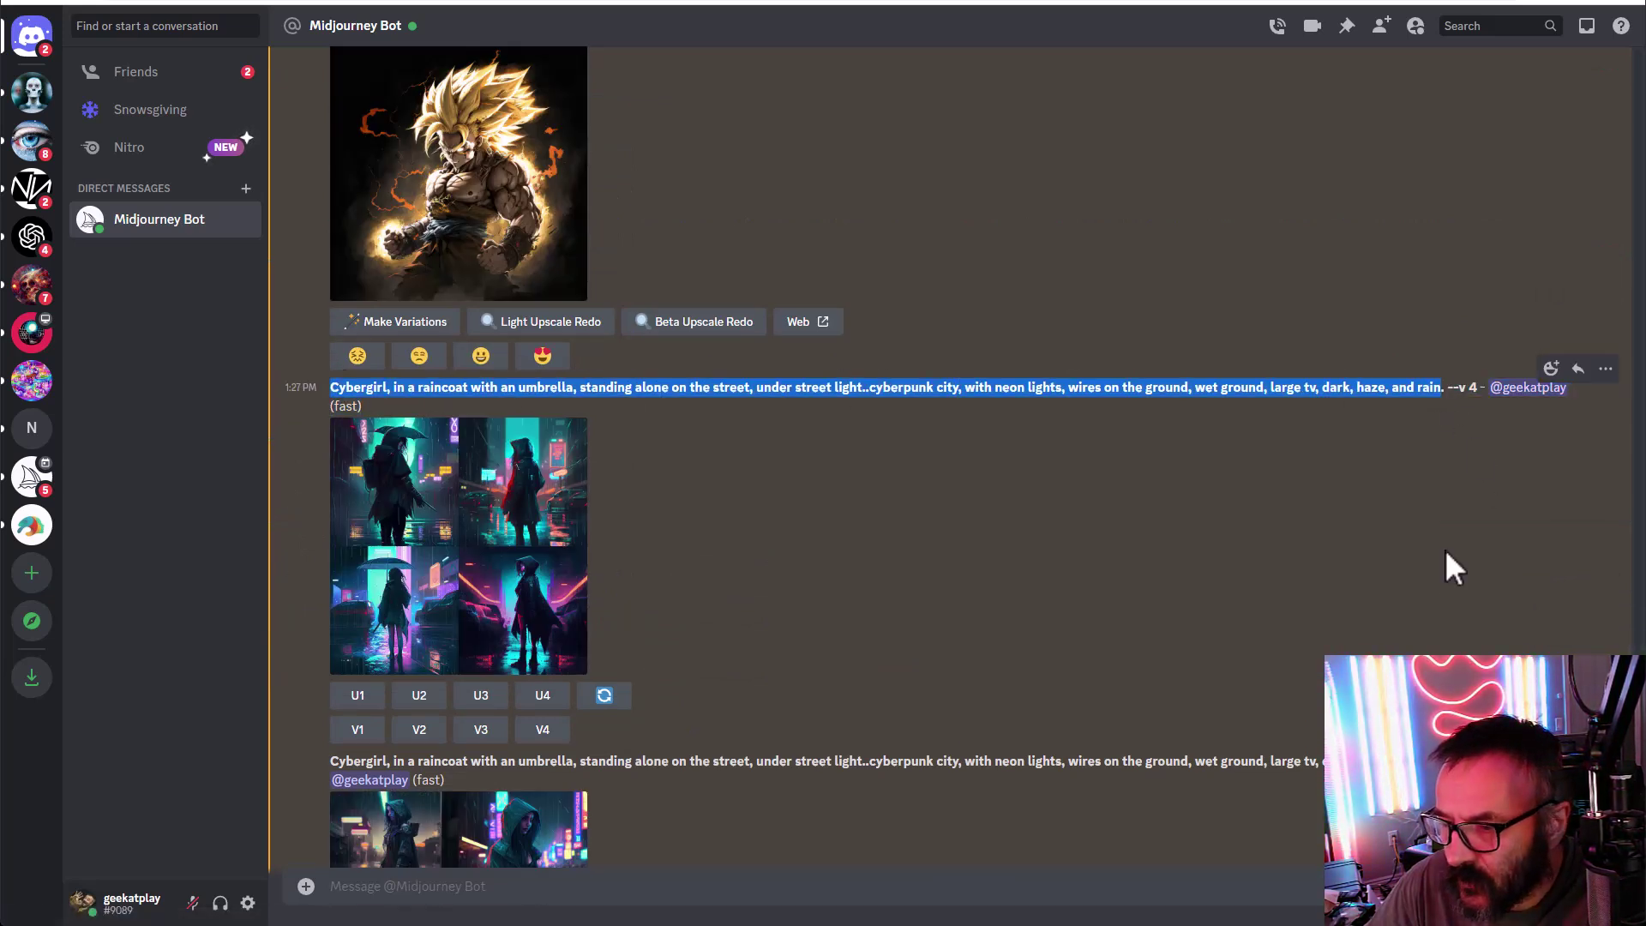
Step: Replace the cyberpunk city prompt with the Cybergirl raincoat prompt and start generating
key("alt+Tab")
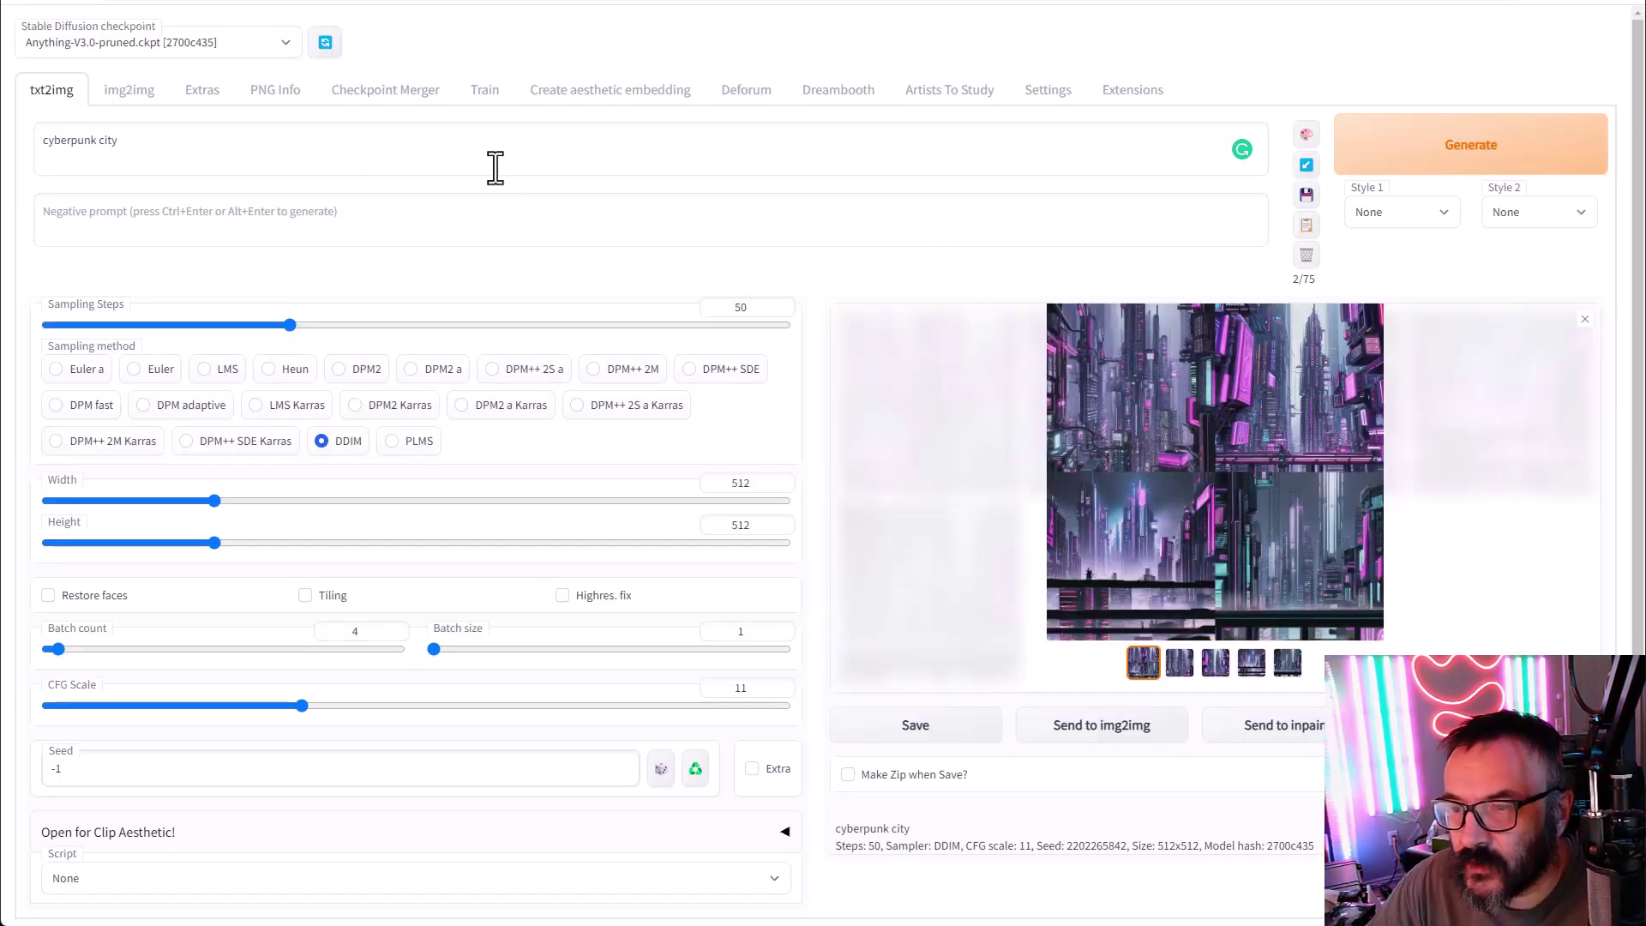
left_click(611, 159)
key("ctrl+a")
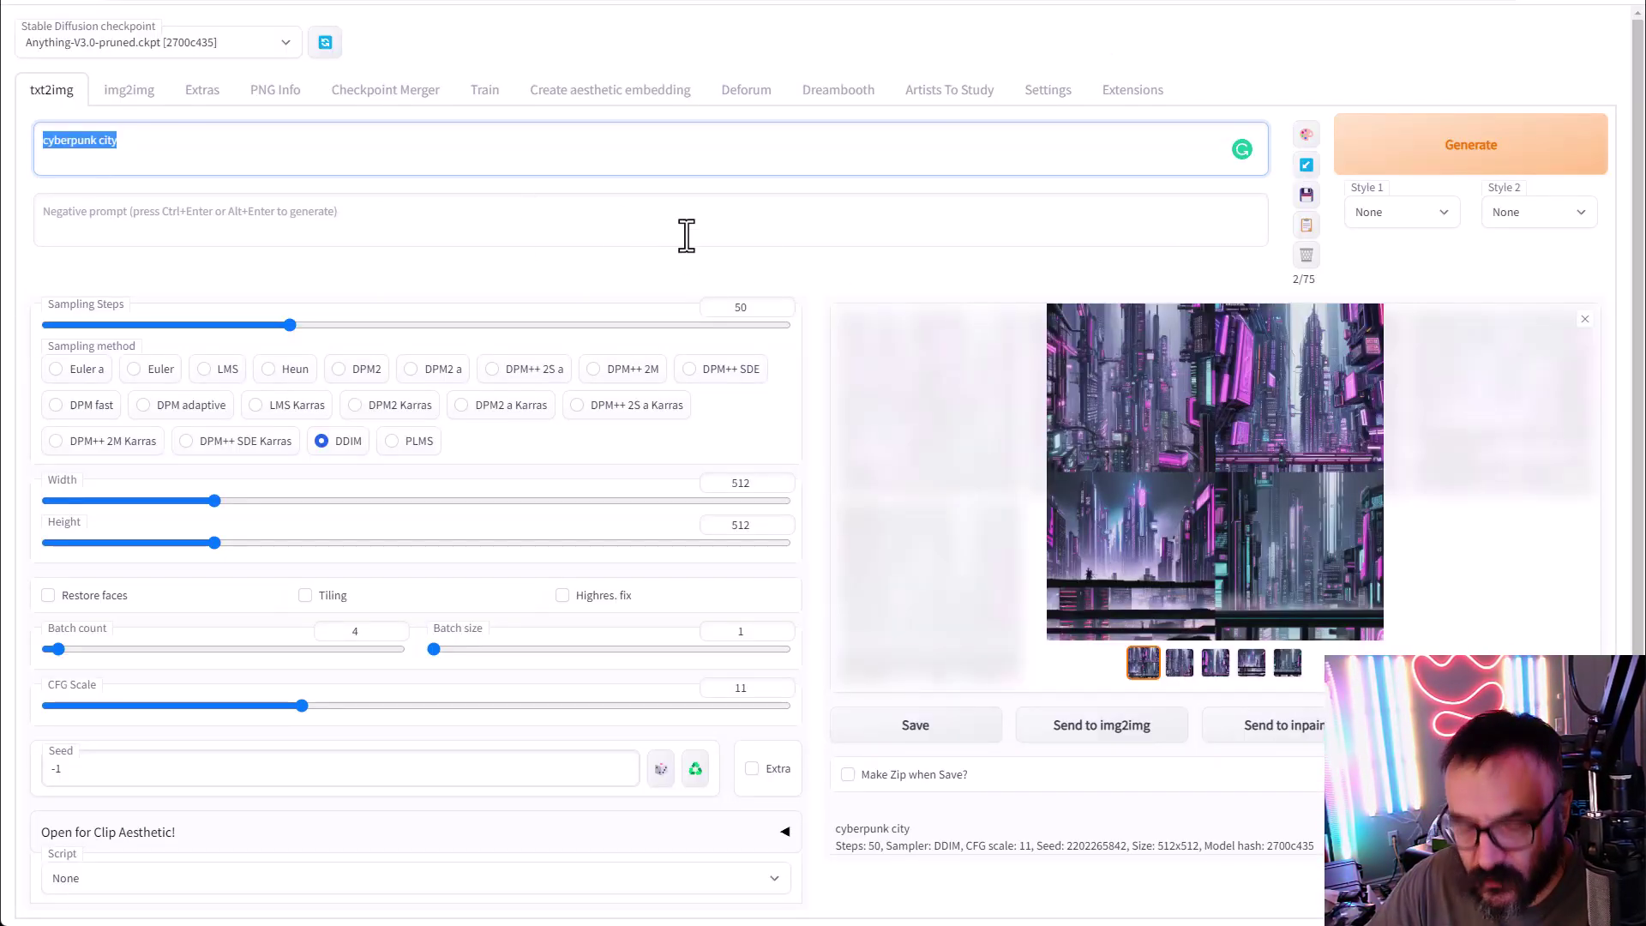
key("ctrl+v")
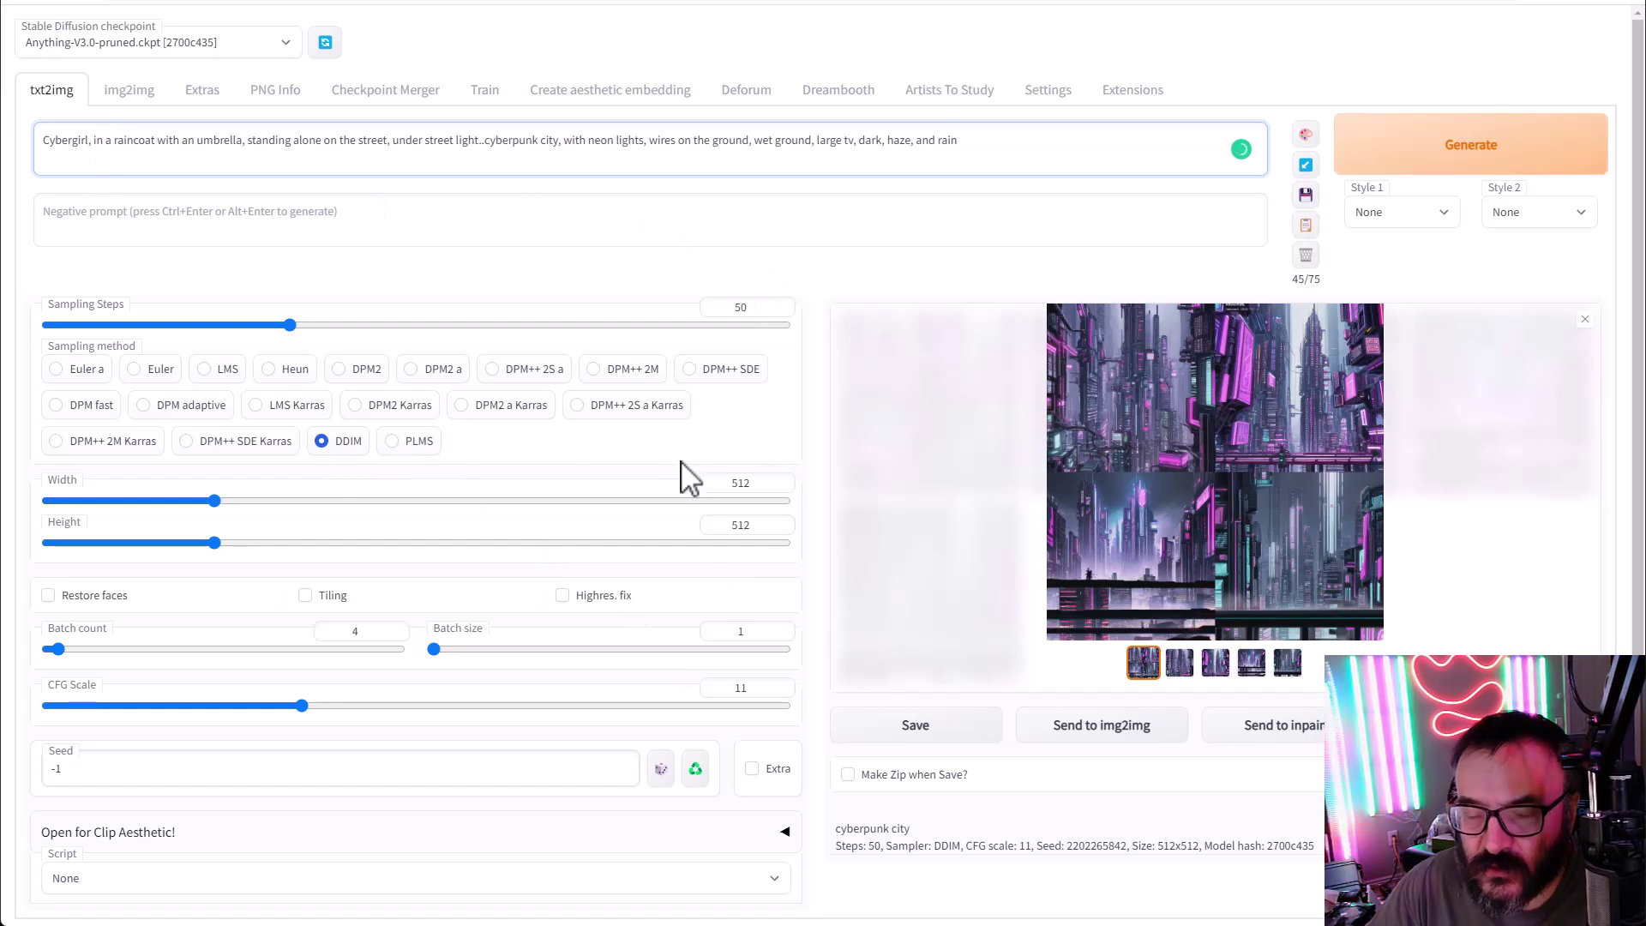
left_click(1497, 171)
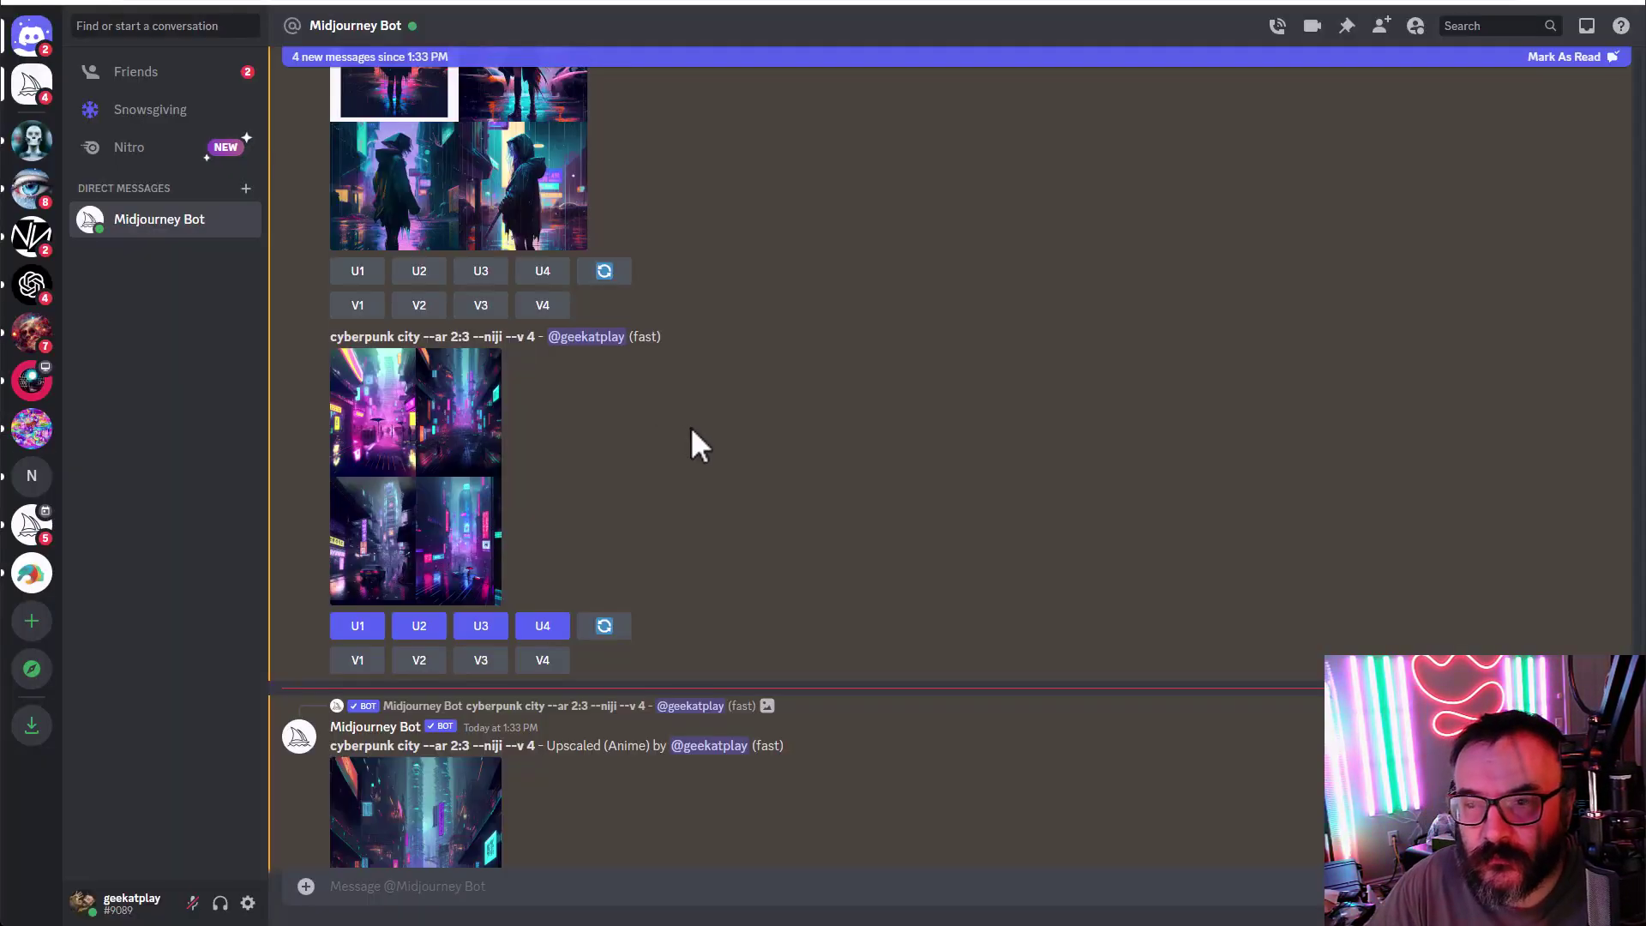
scroll(600, 335, "up", 4)
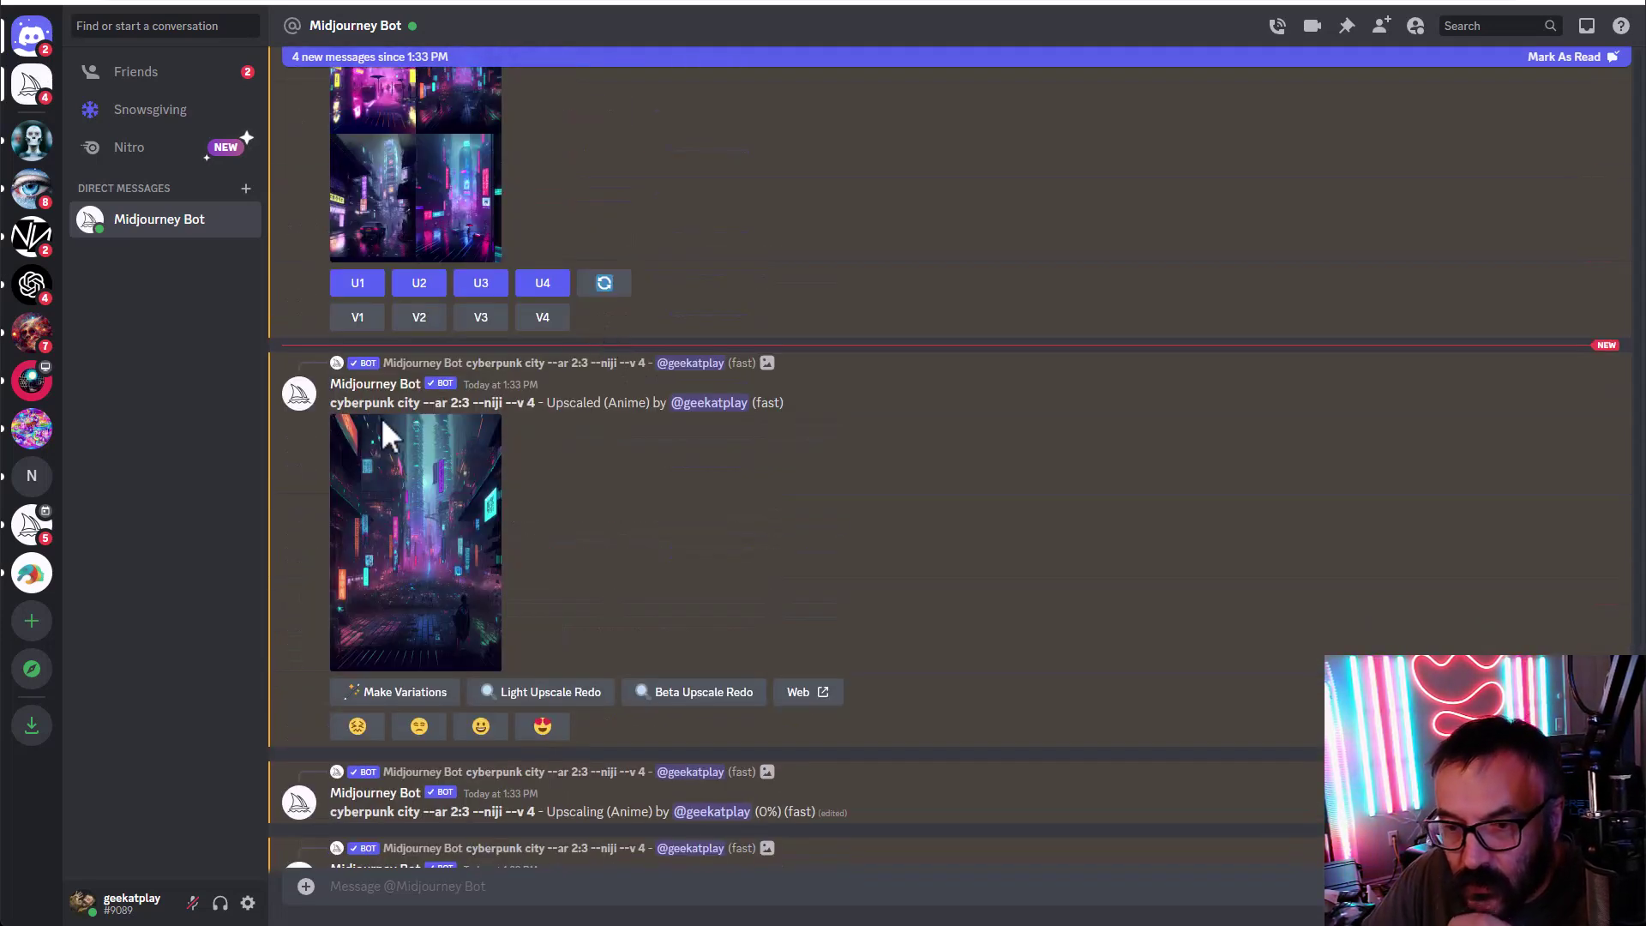
left_click(490, 531)
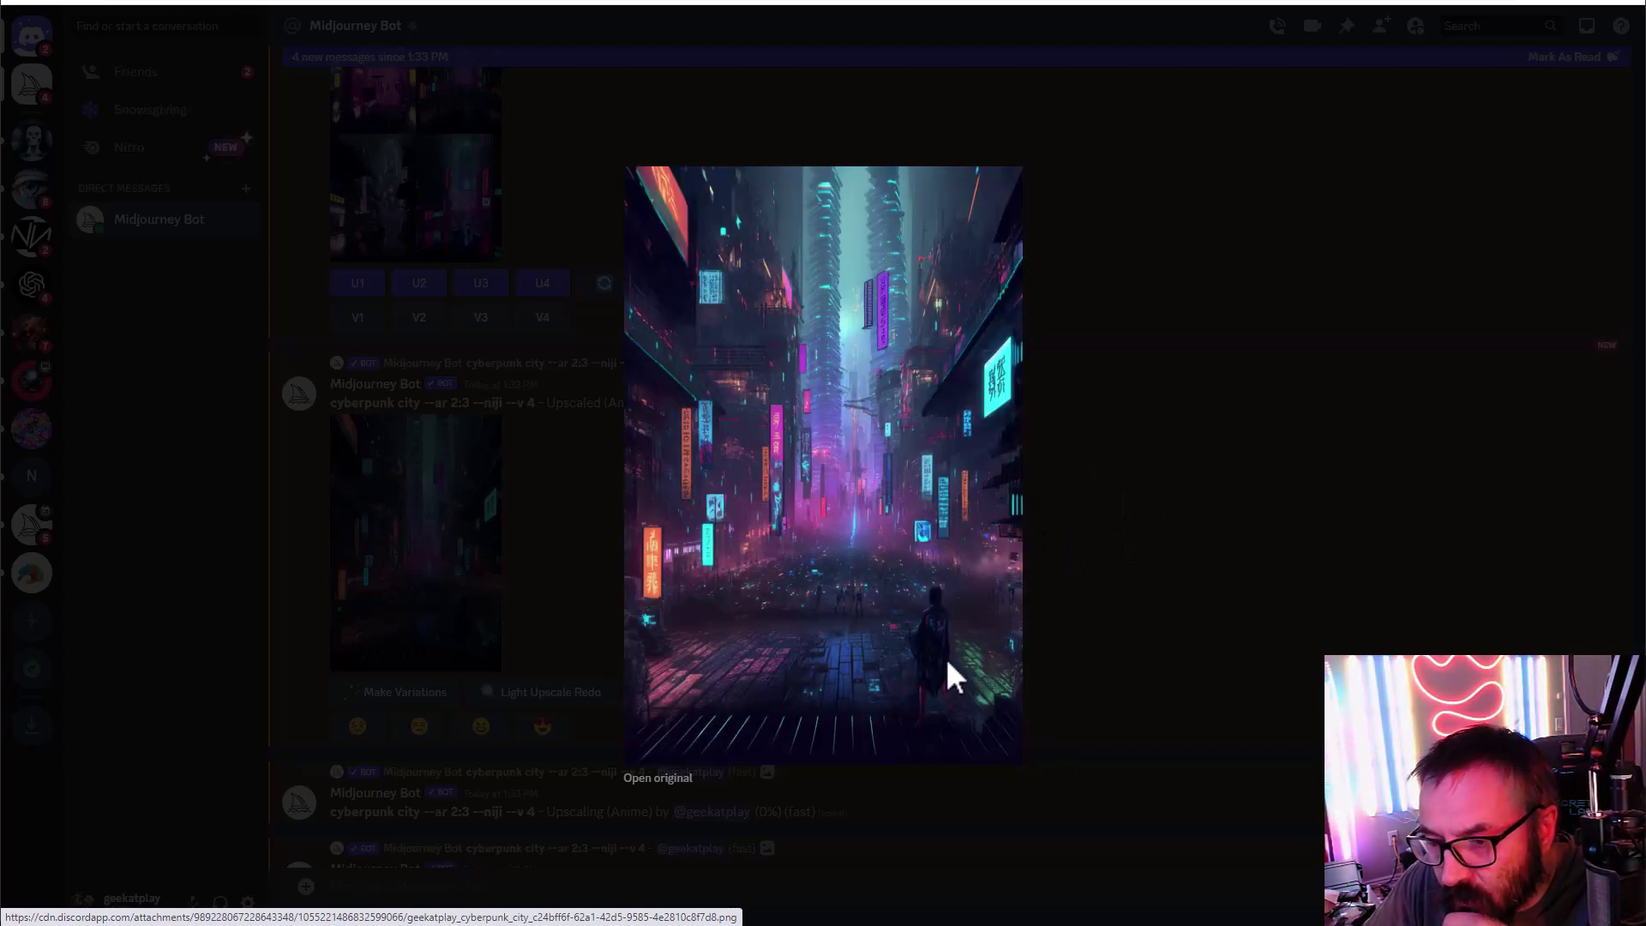
left_click(1033, 522)
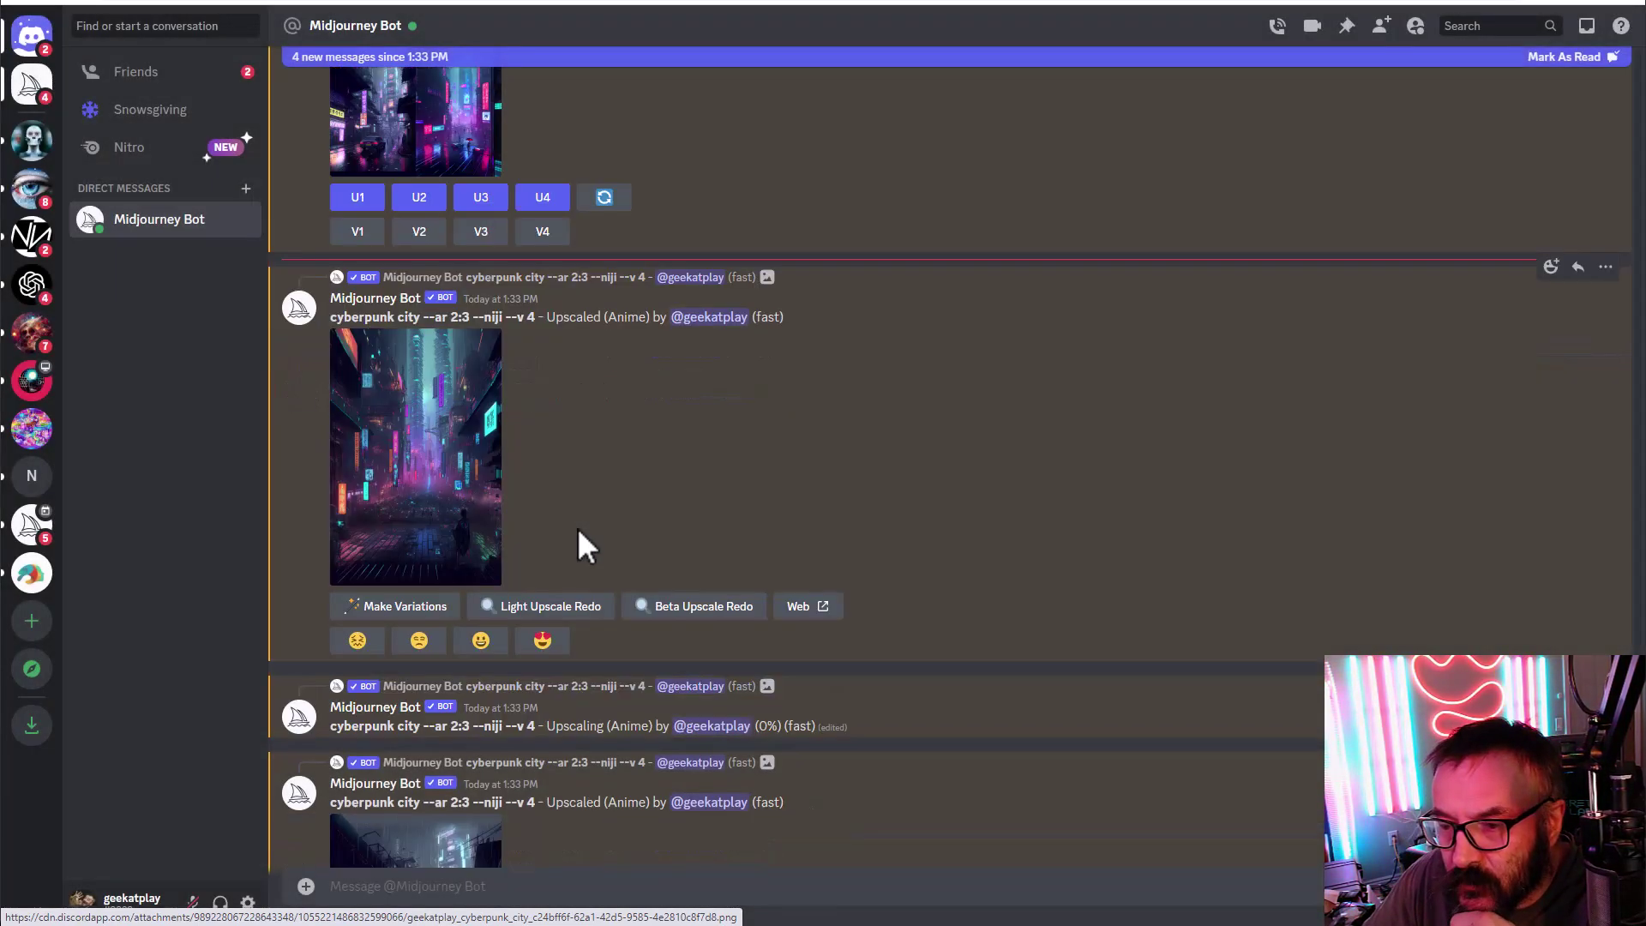
scroll(578, 527, "down", 3)
left_click(434, 672)
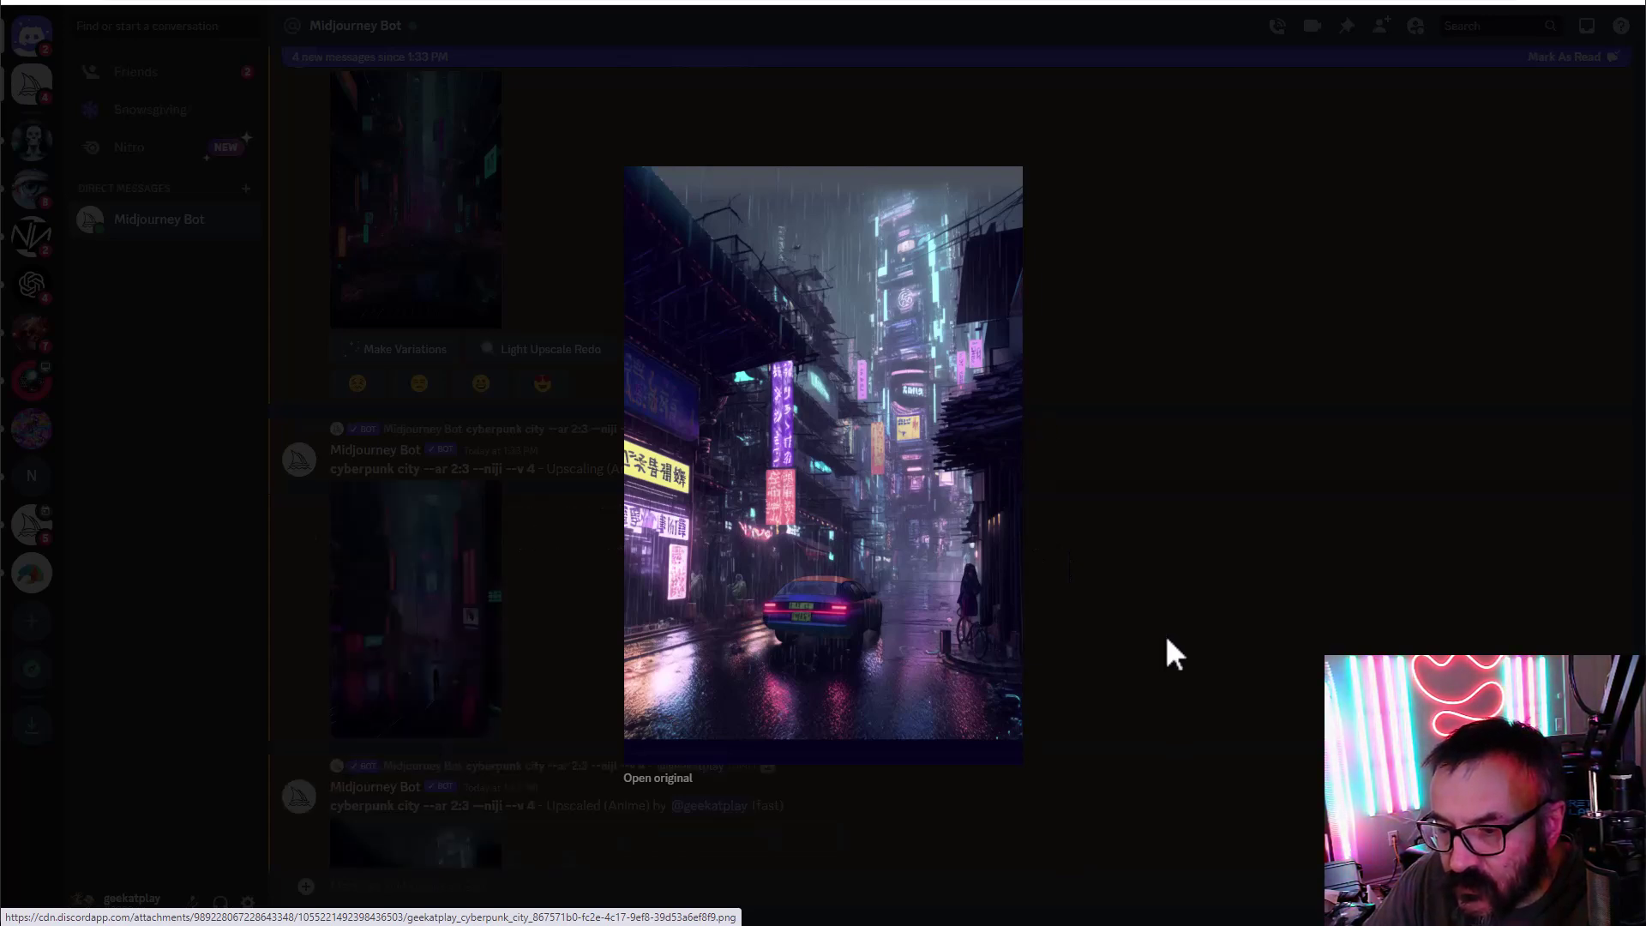
left_click(1065, 611)
scroll(682, 544, "down", 5)
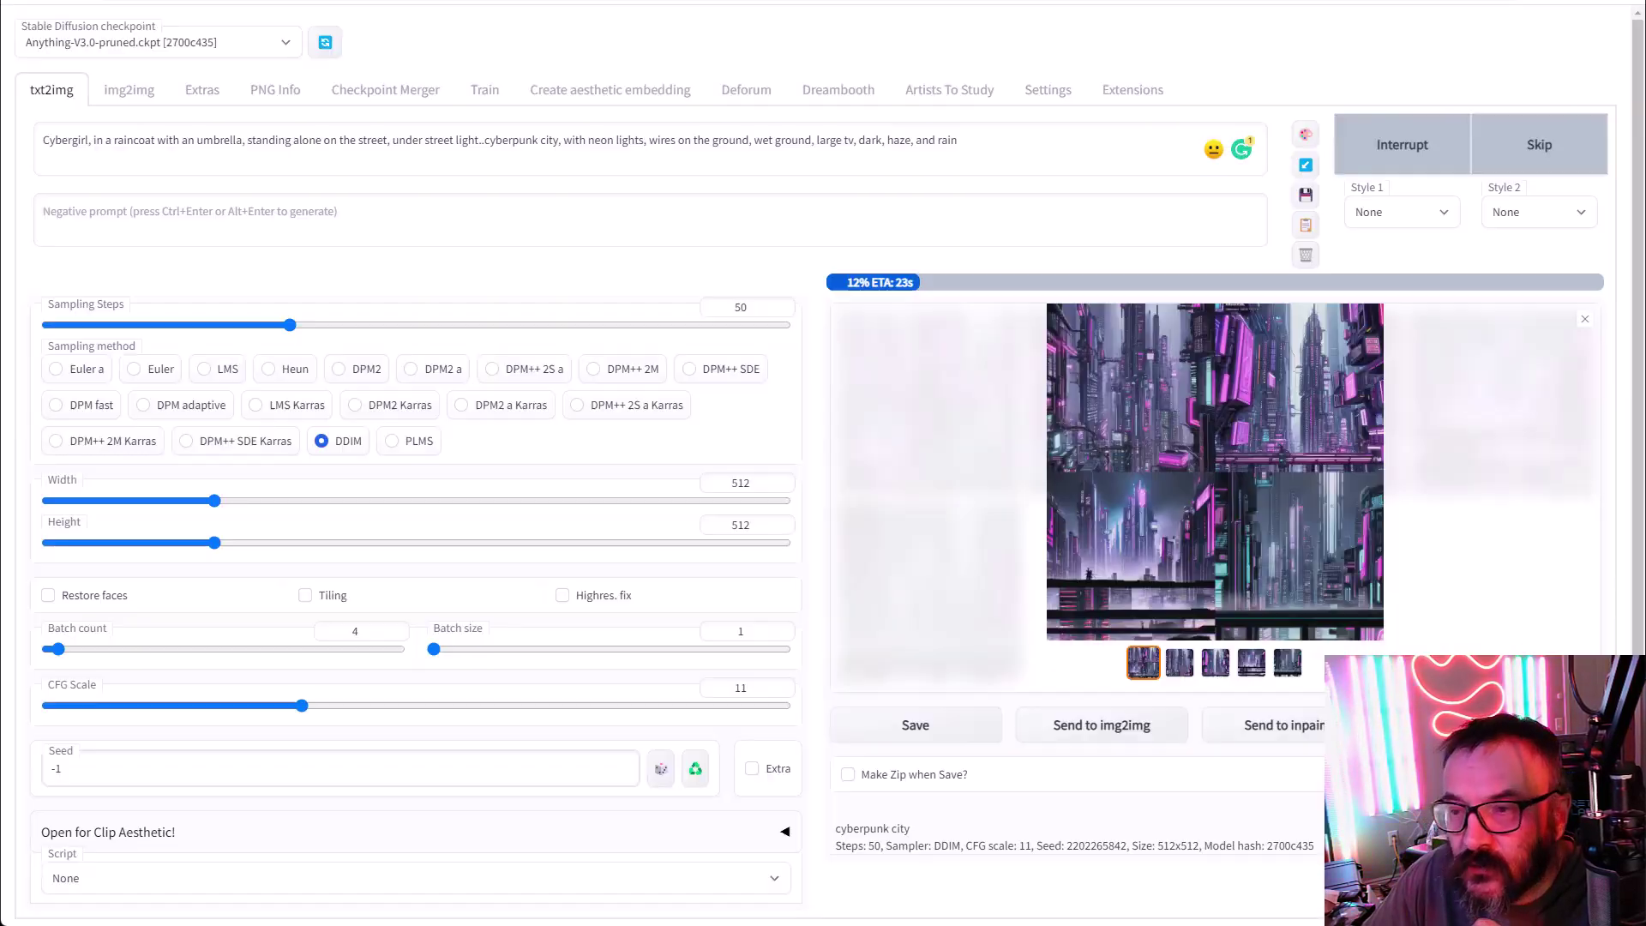
Step: Enlarge the finished Cybergirl umbrella-girl grid to inspect the four images, then close it
left_click(1164, 390)
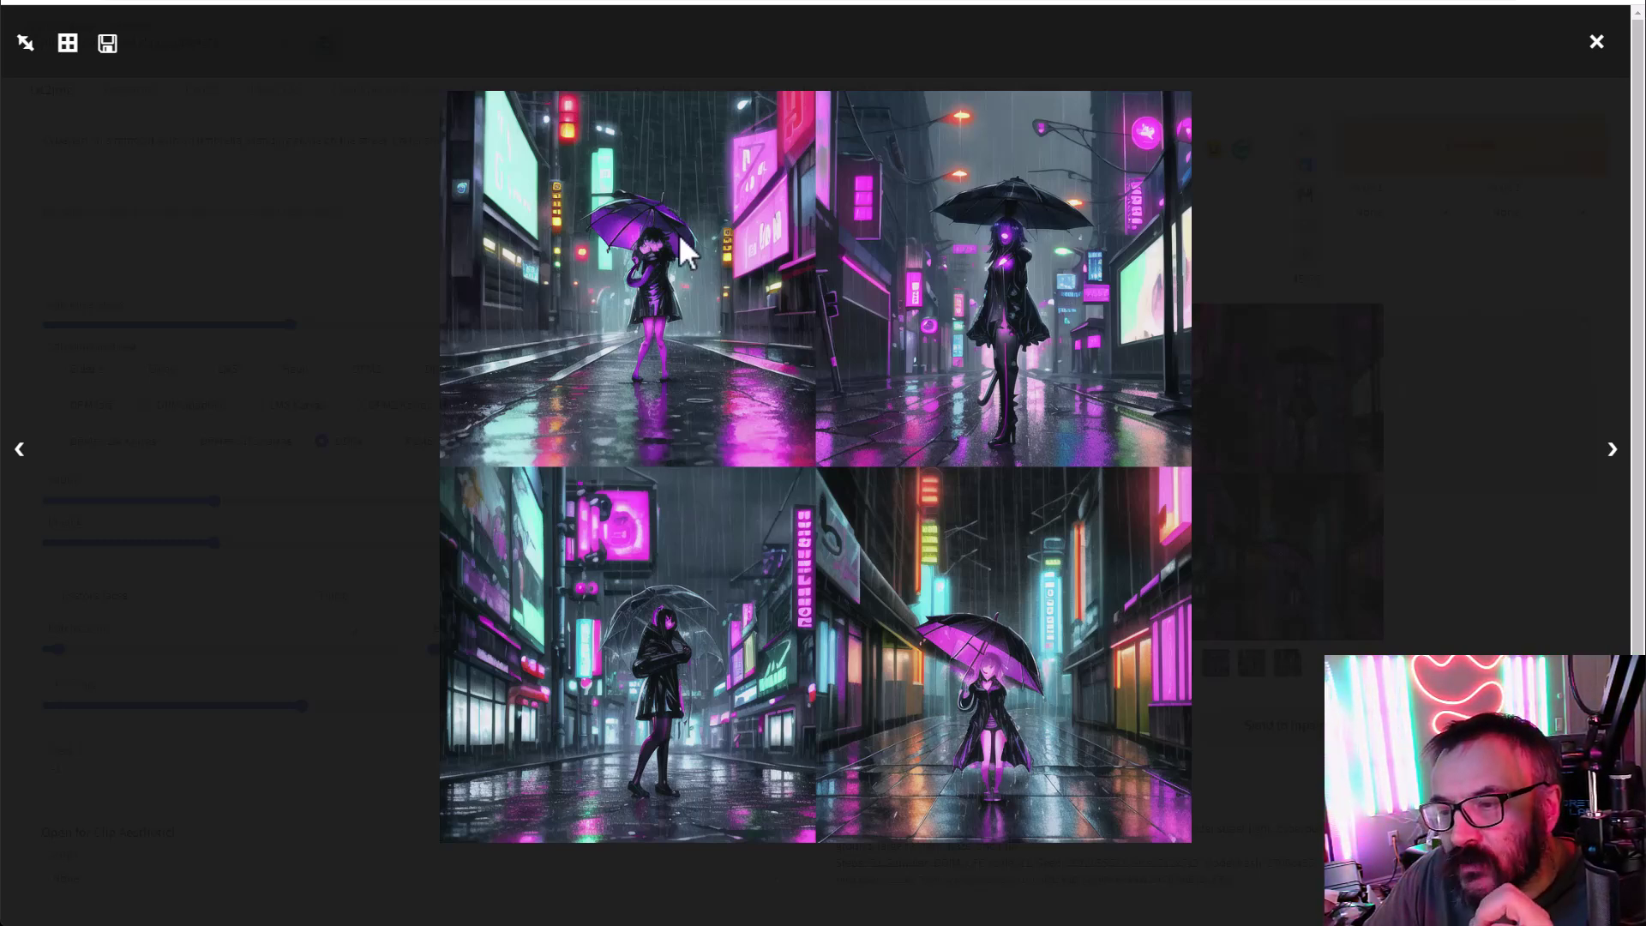
left_click(1467, 537)
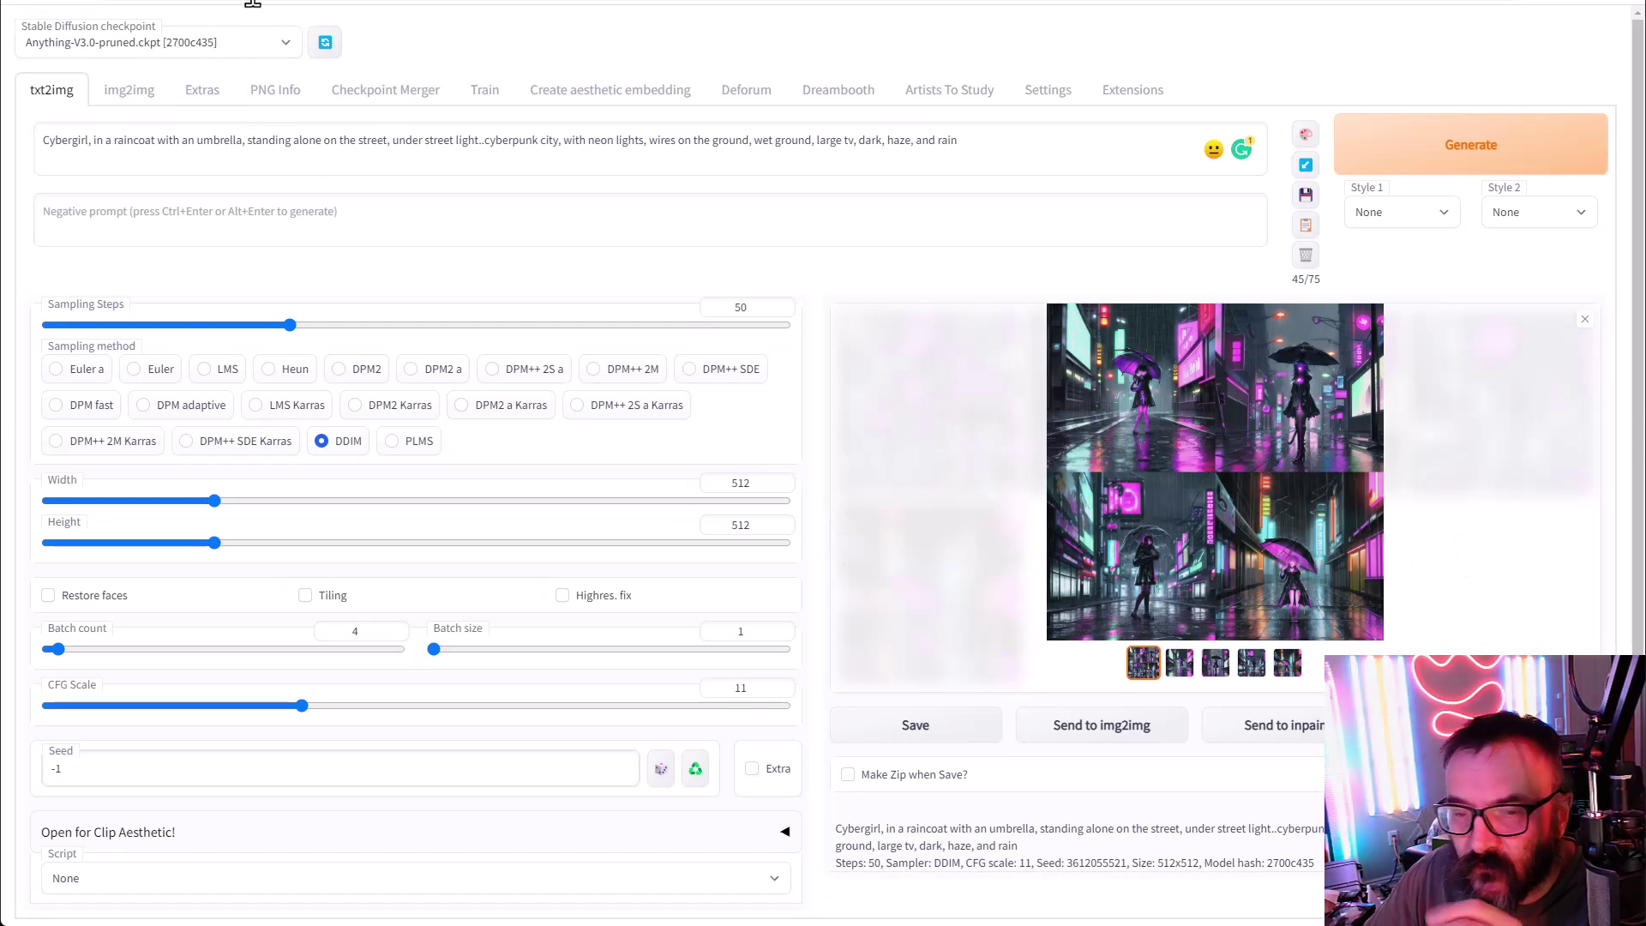
key("alt+Tab")
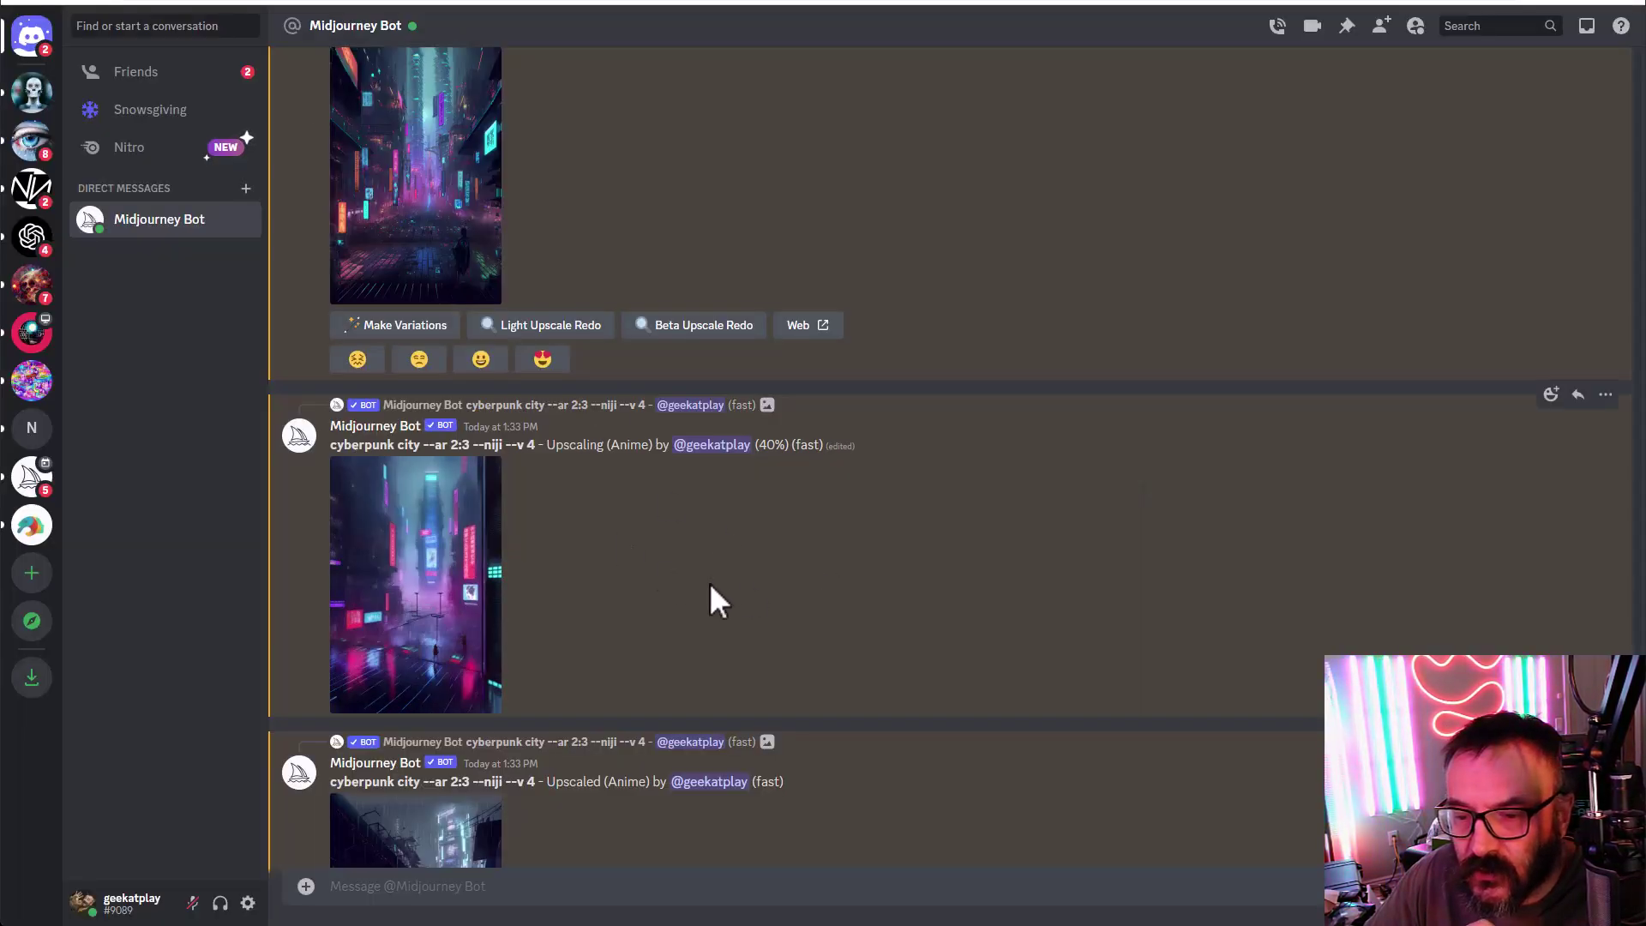
left_click(435, 639)
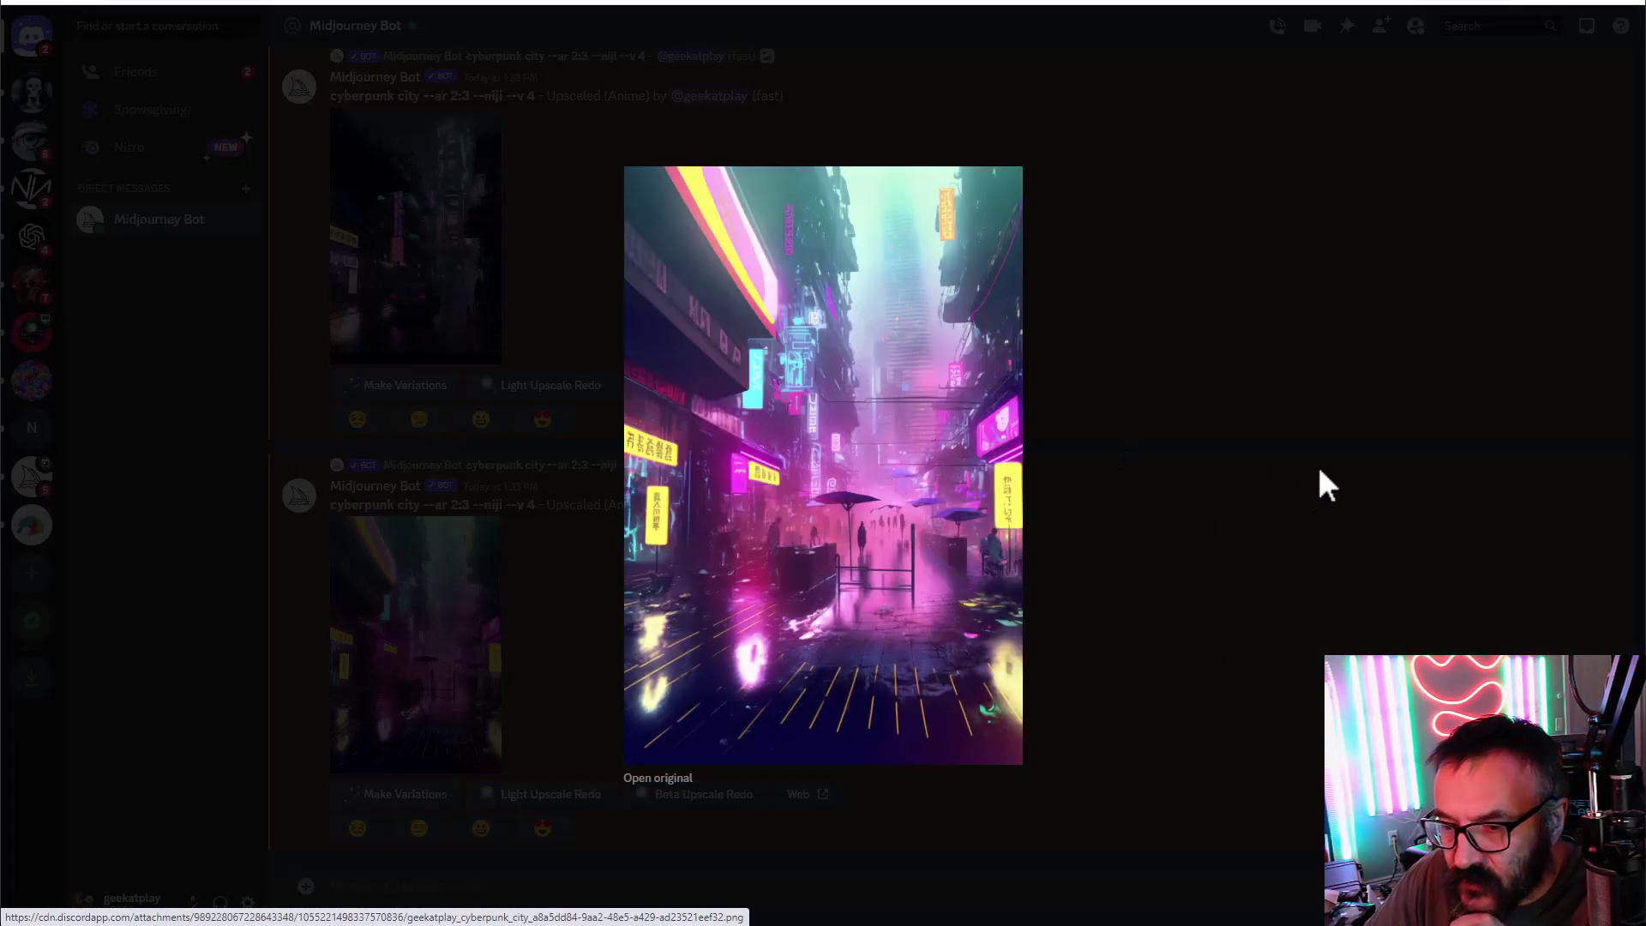
left_click(1319, 471)
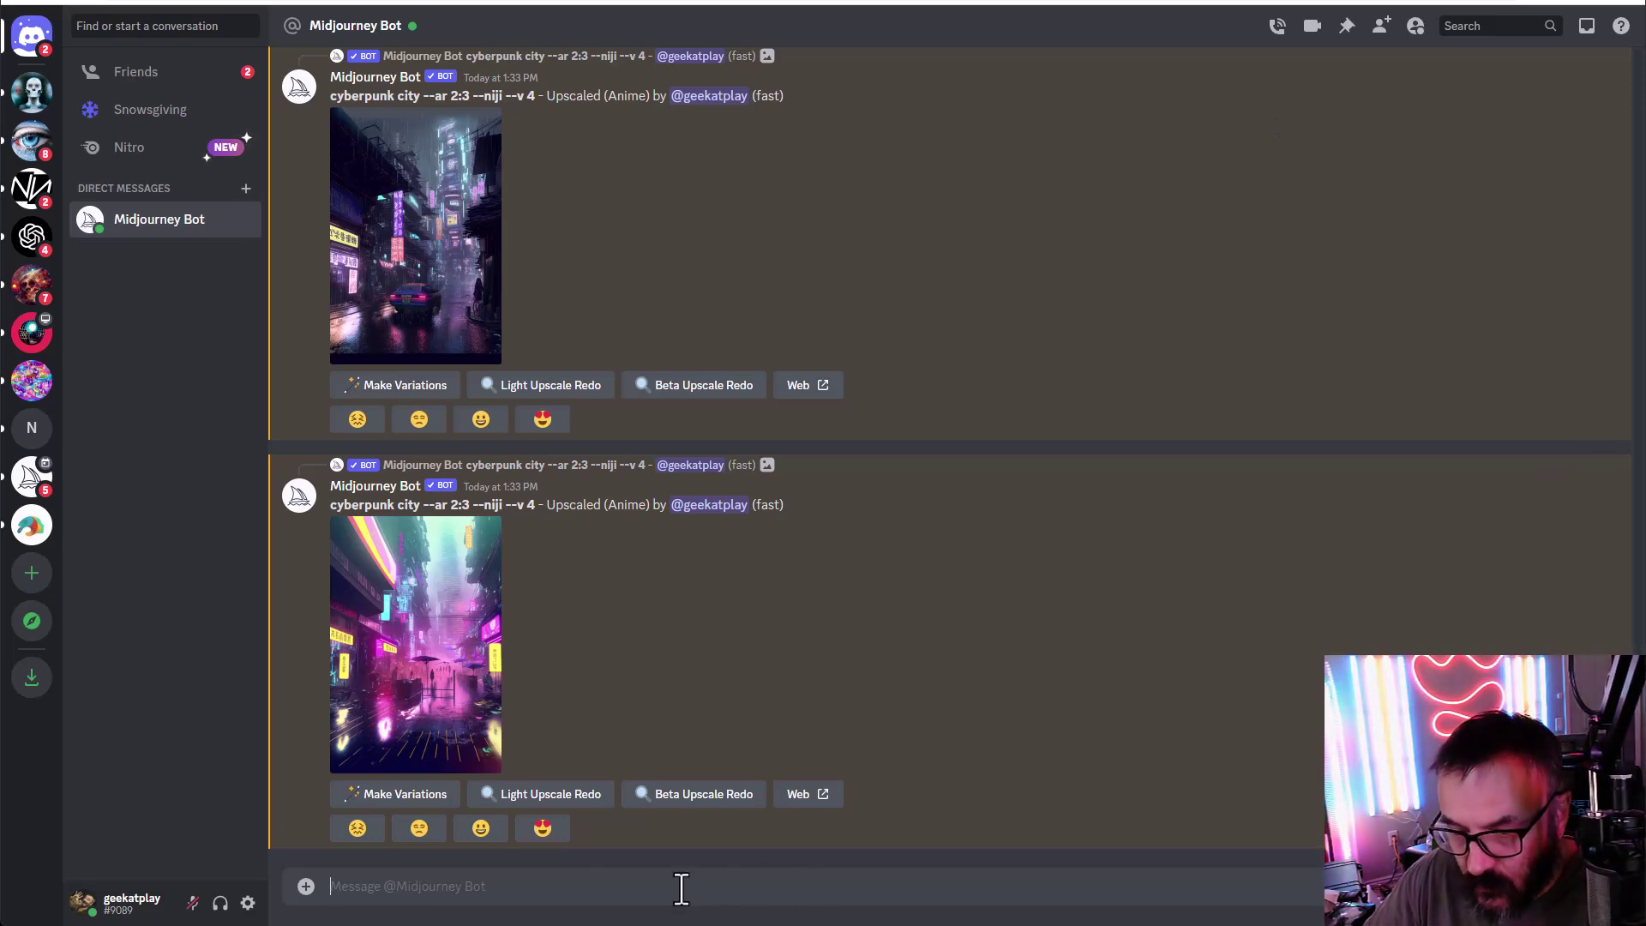
Step: Submit the gray-haired young man game-art prompt via /imagine with niji added after the --
type("/imagine prompt")
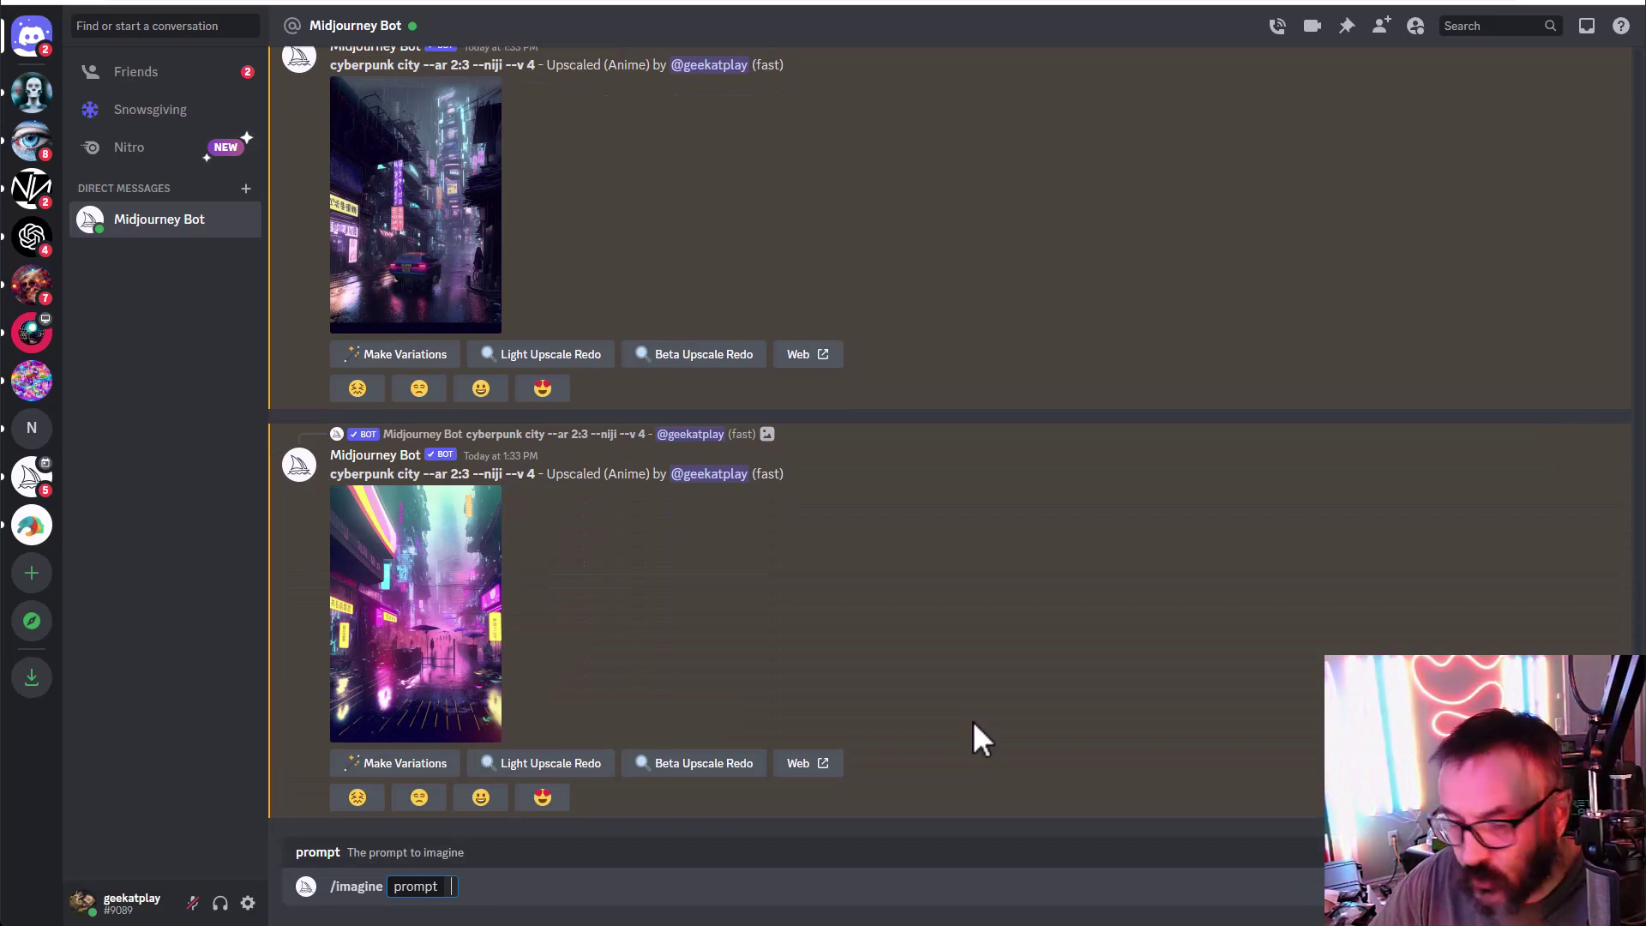
key("ctrl+v")
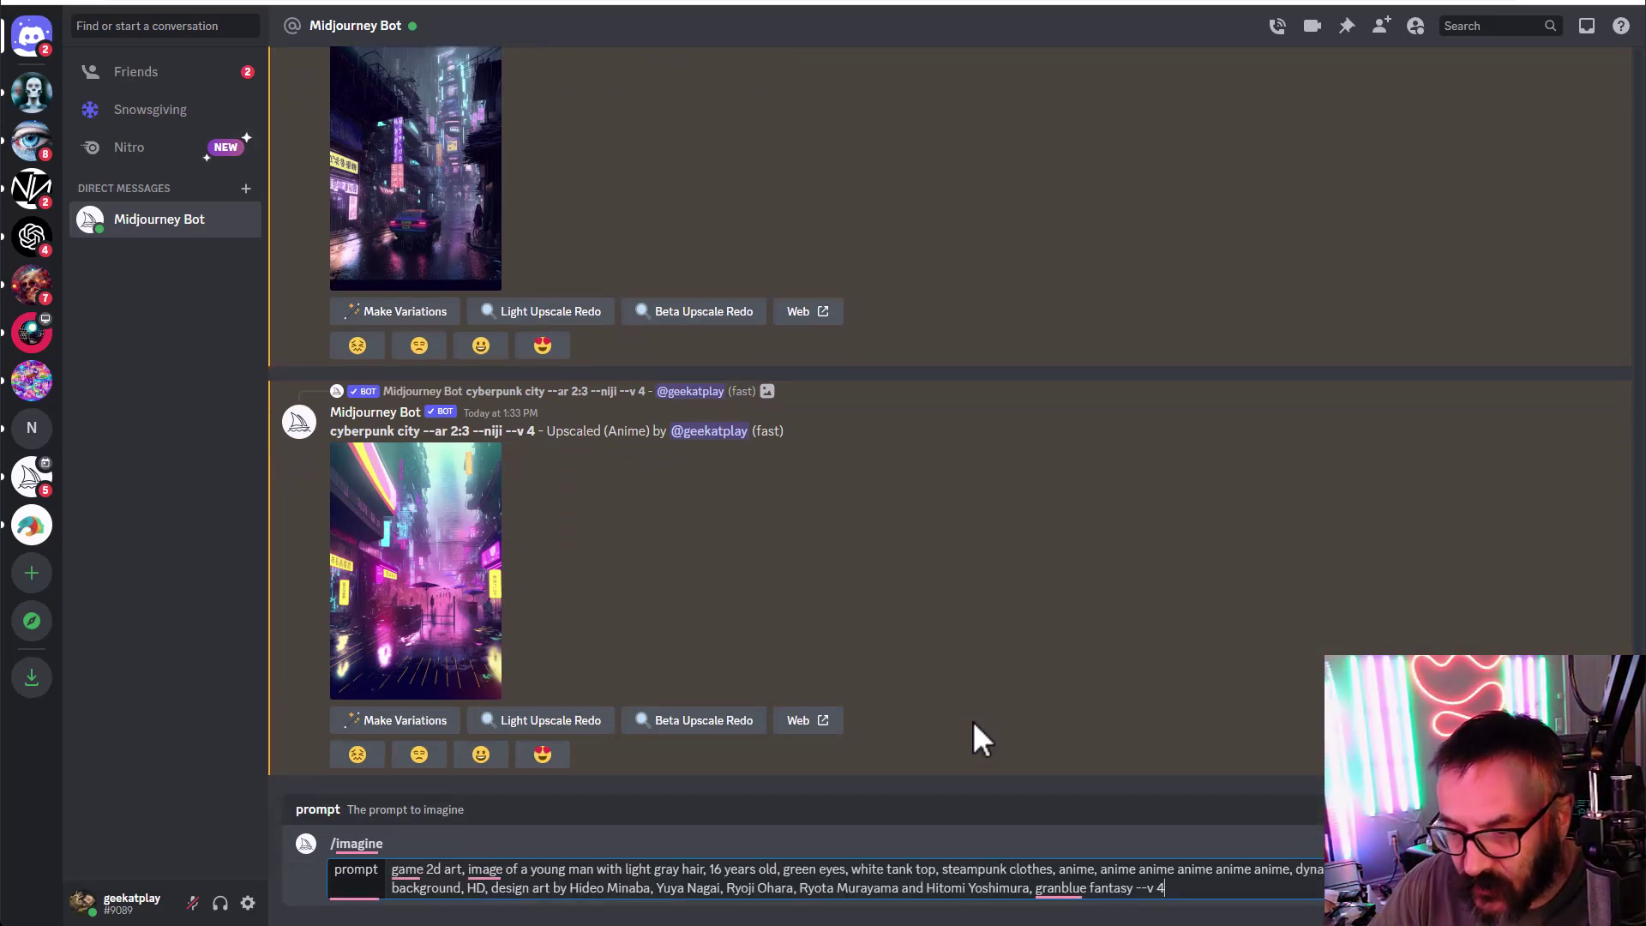
key("BackSpace")
key("BackSpace")
key("BackSpace")
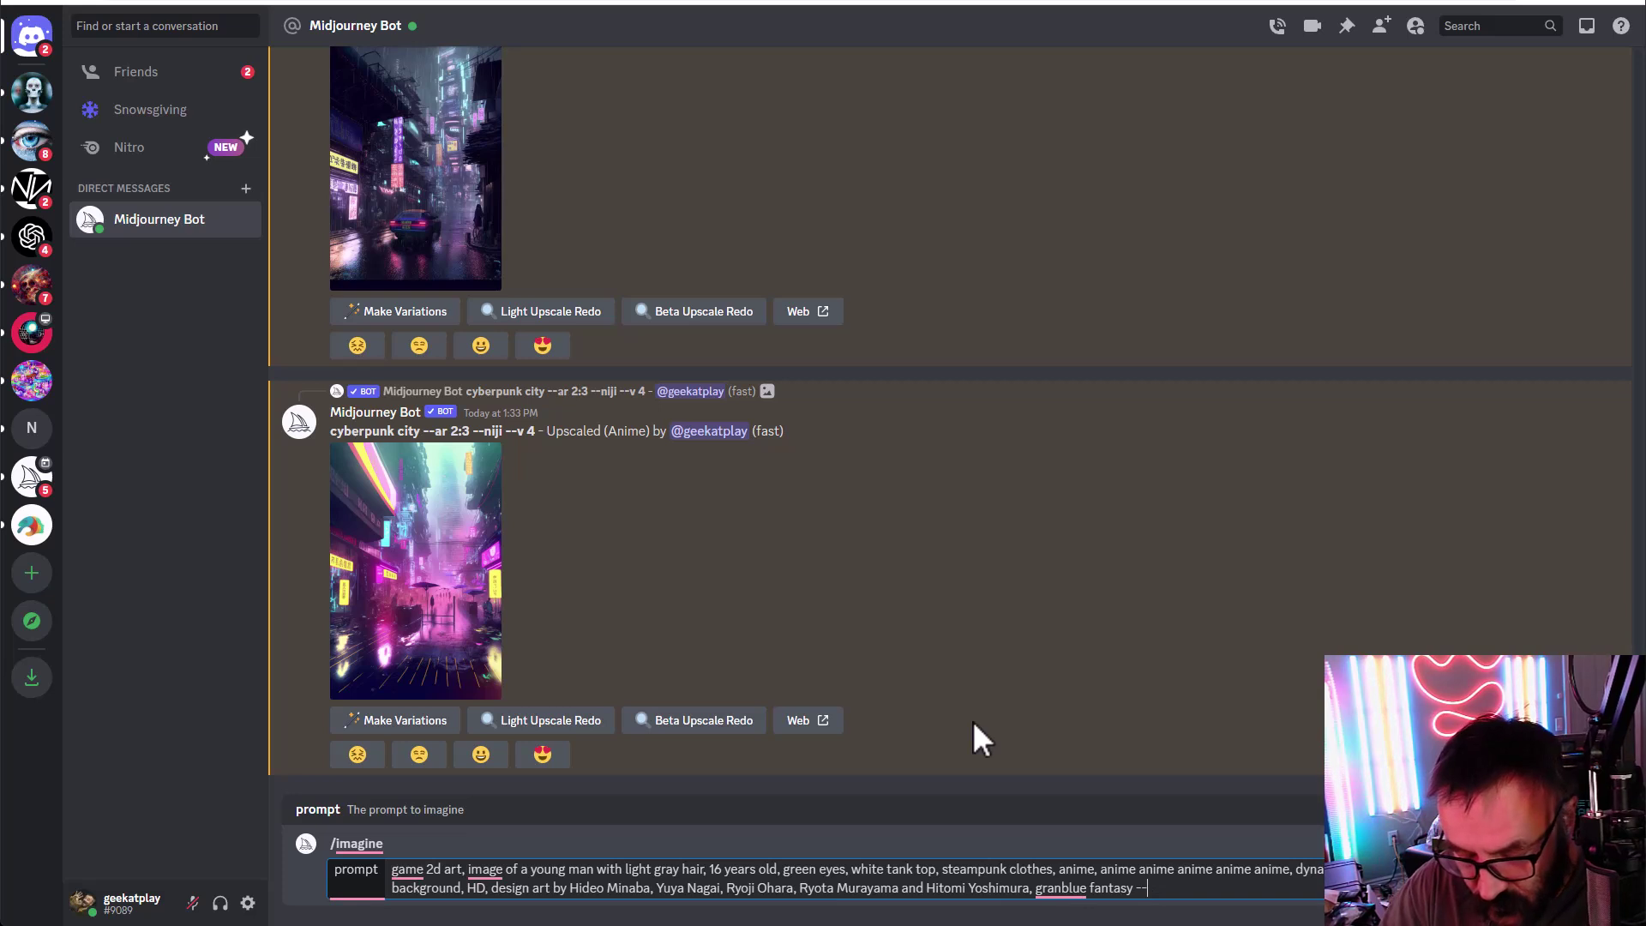
type("niji")
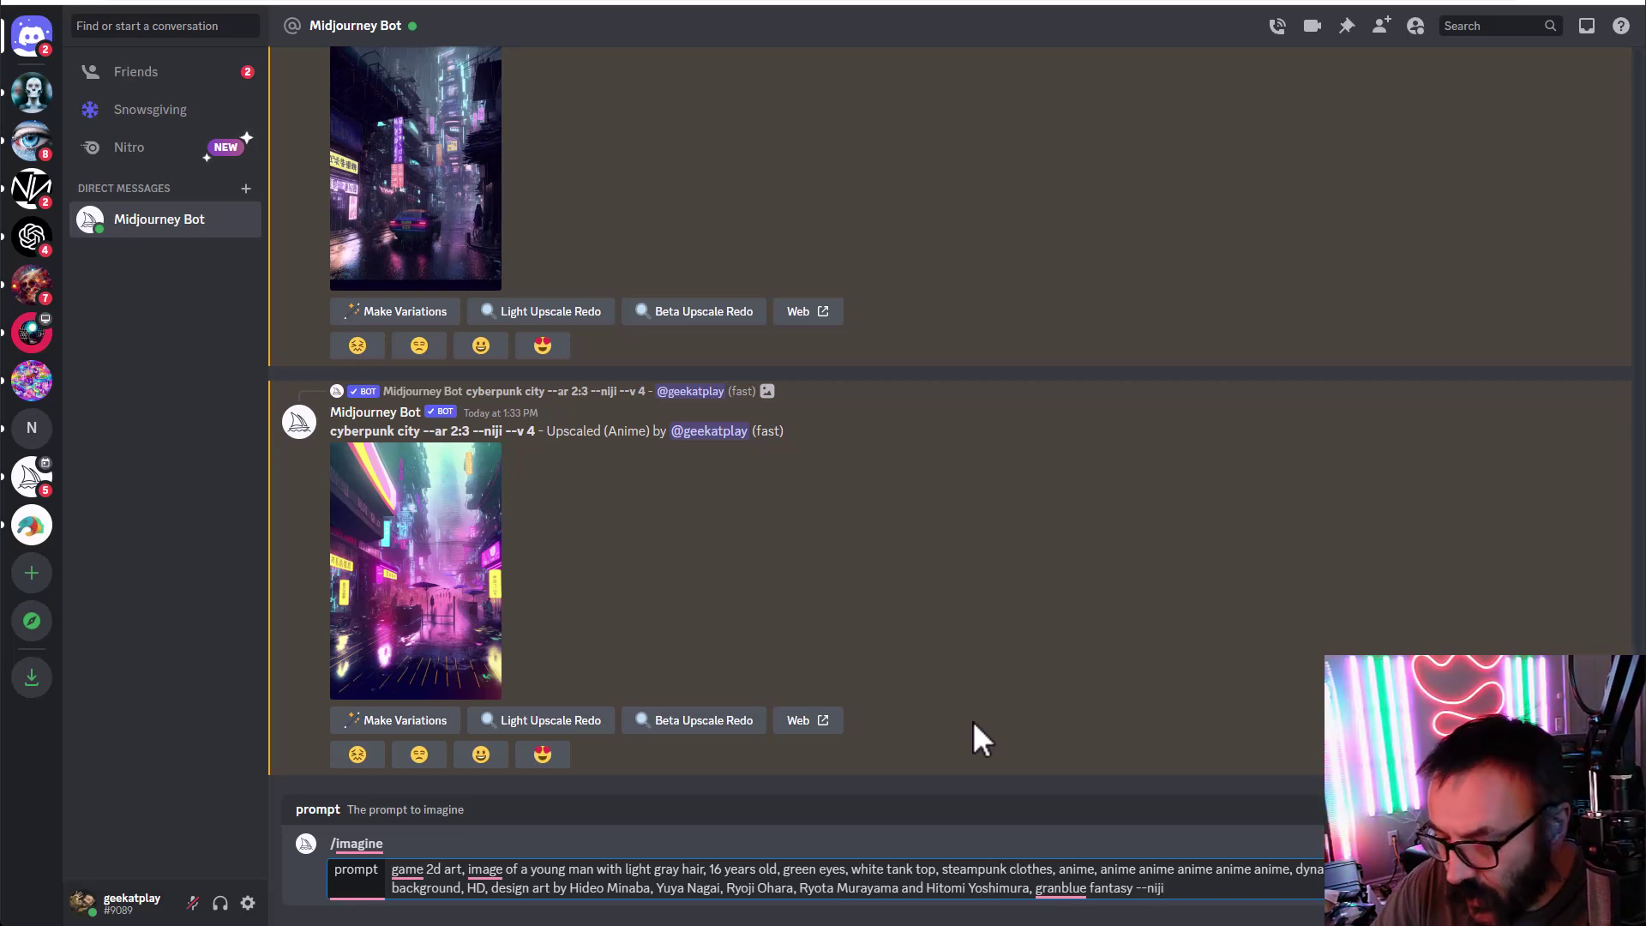
key("Return")
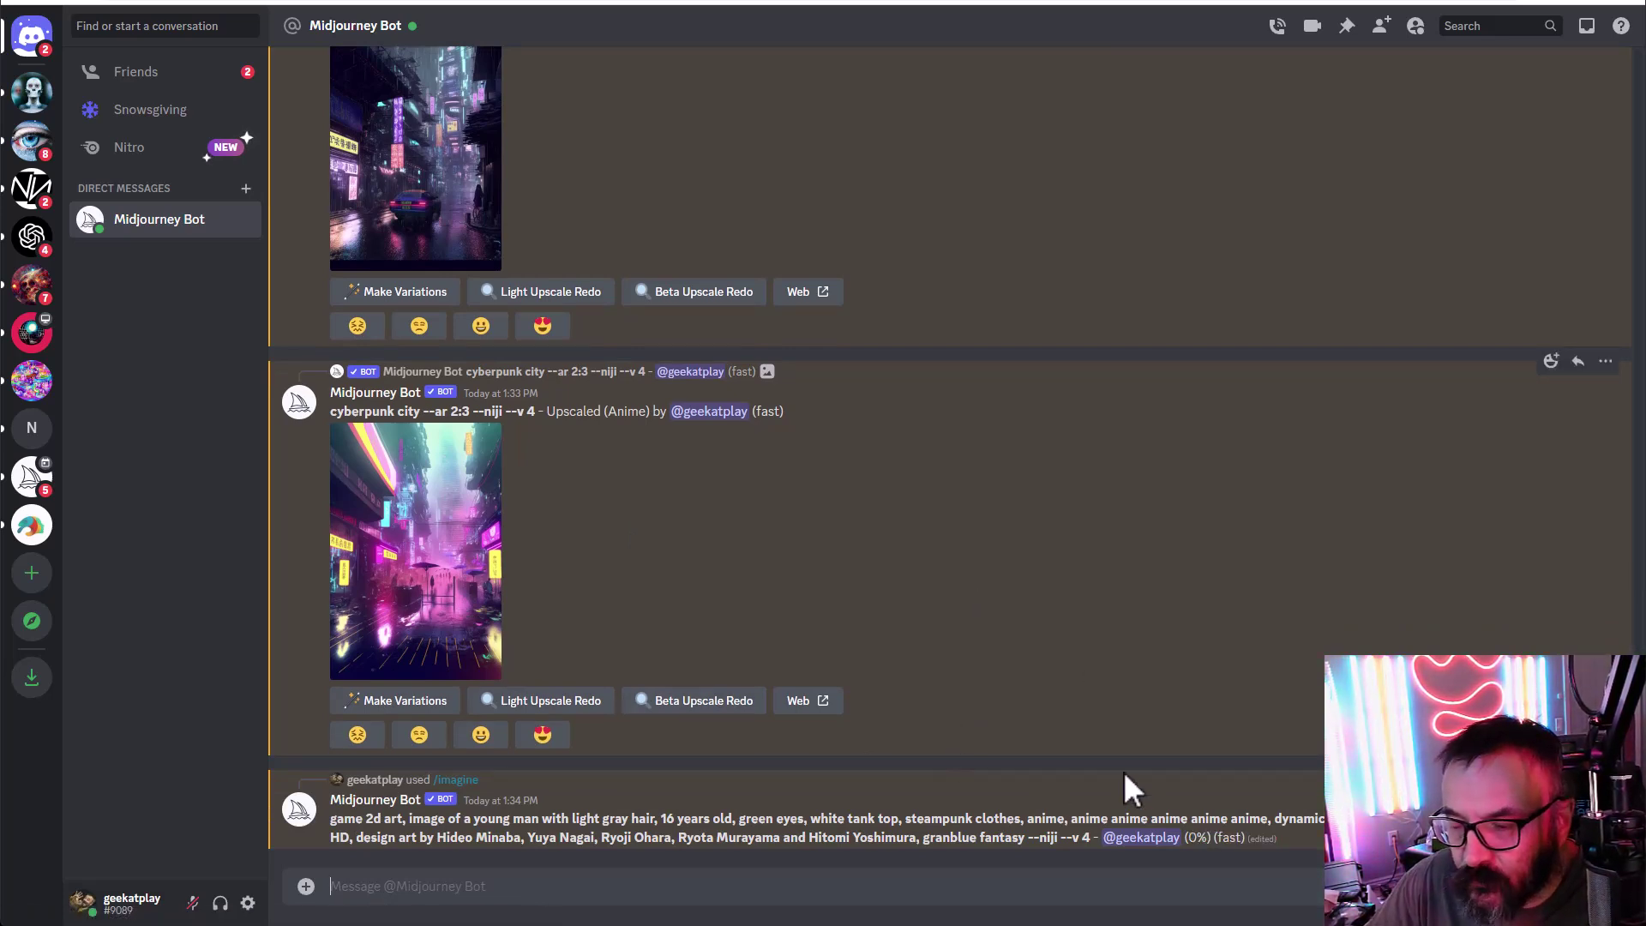
left_click_drag(1061, 838, 384, 826)
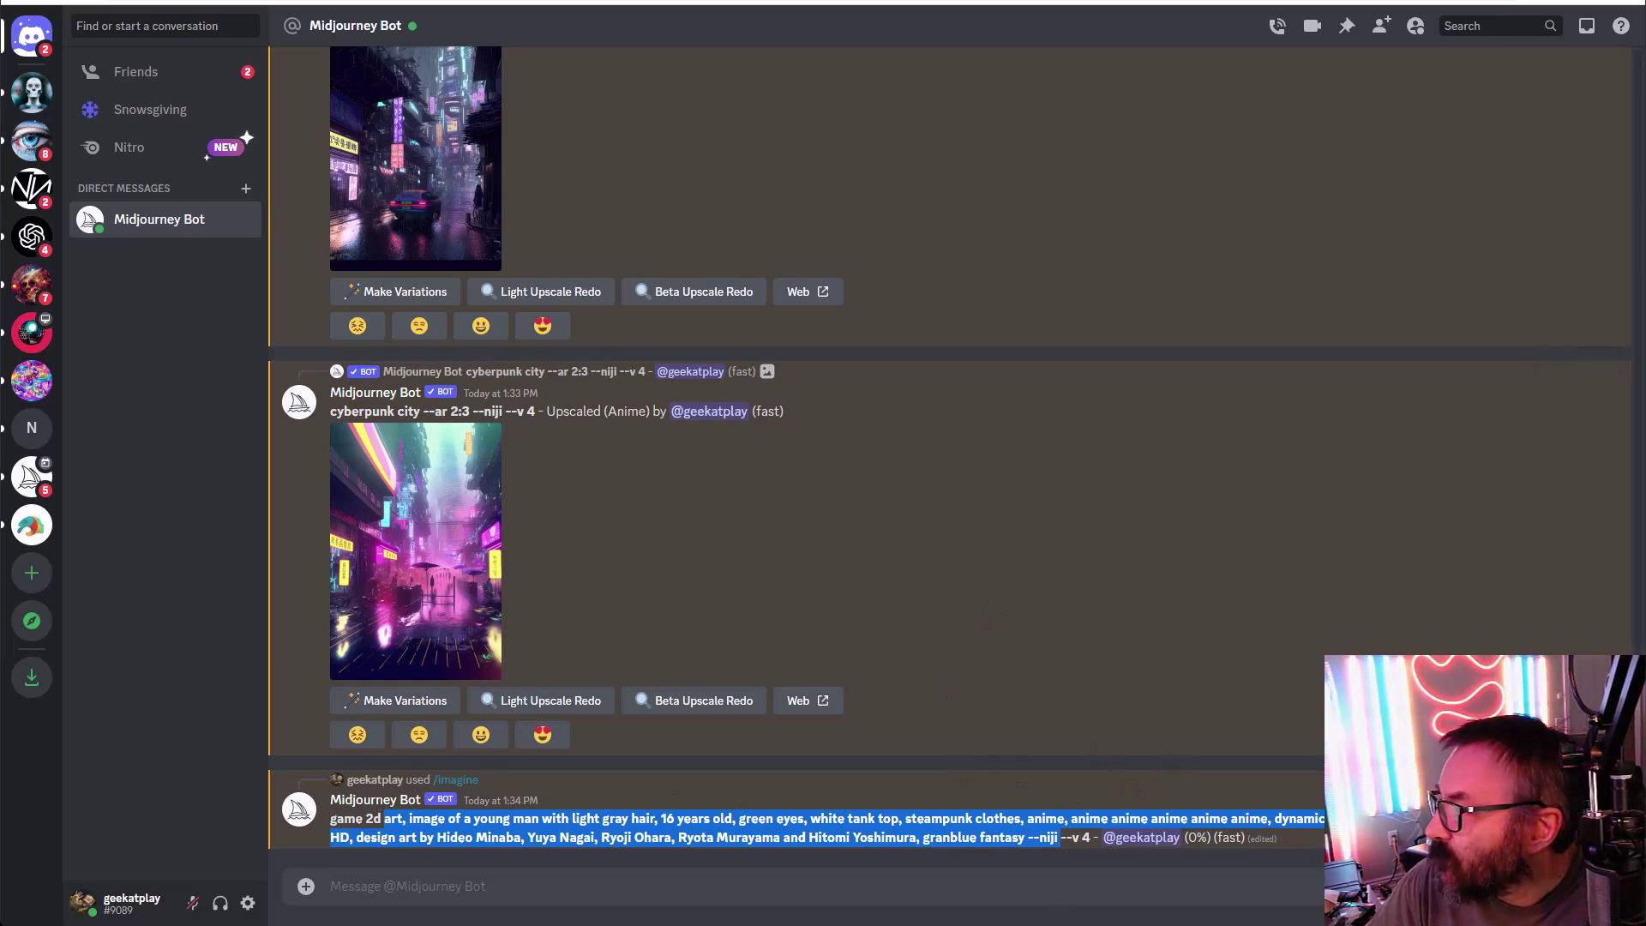
key("alt+Tab")
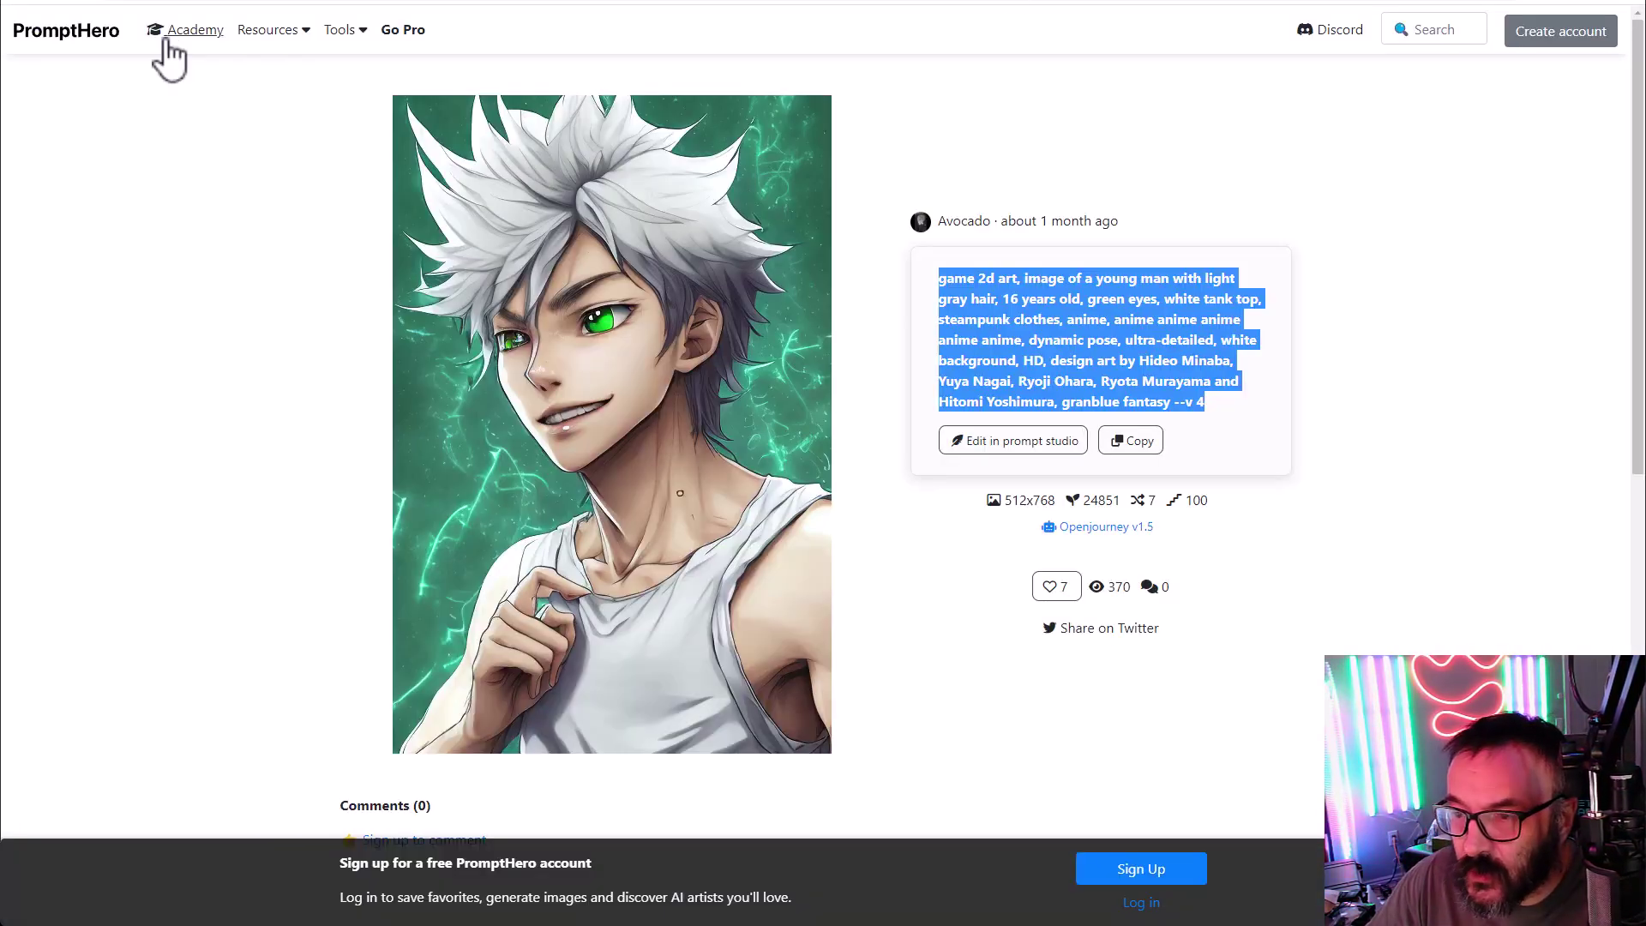
Step: Return to the prompt gallery and open the blonde girl steampunk image to read its prompt
left_click(1497, 443)
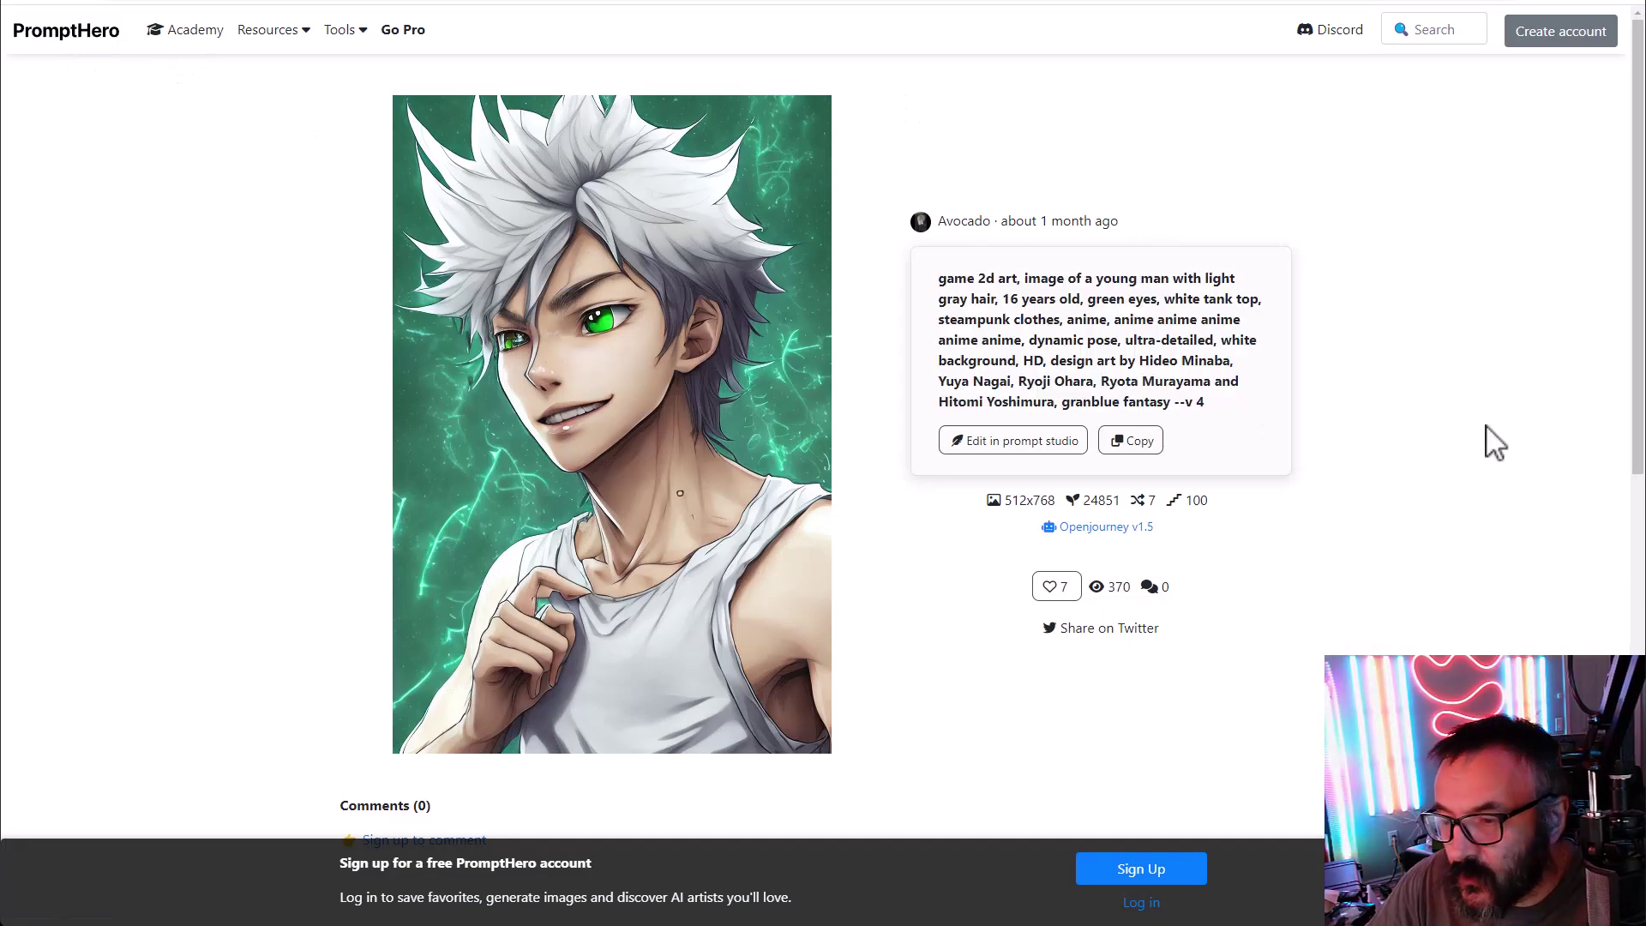
key("alt+Left")
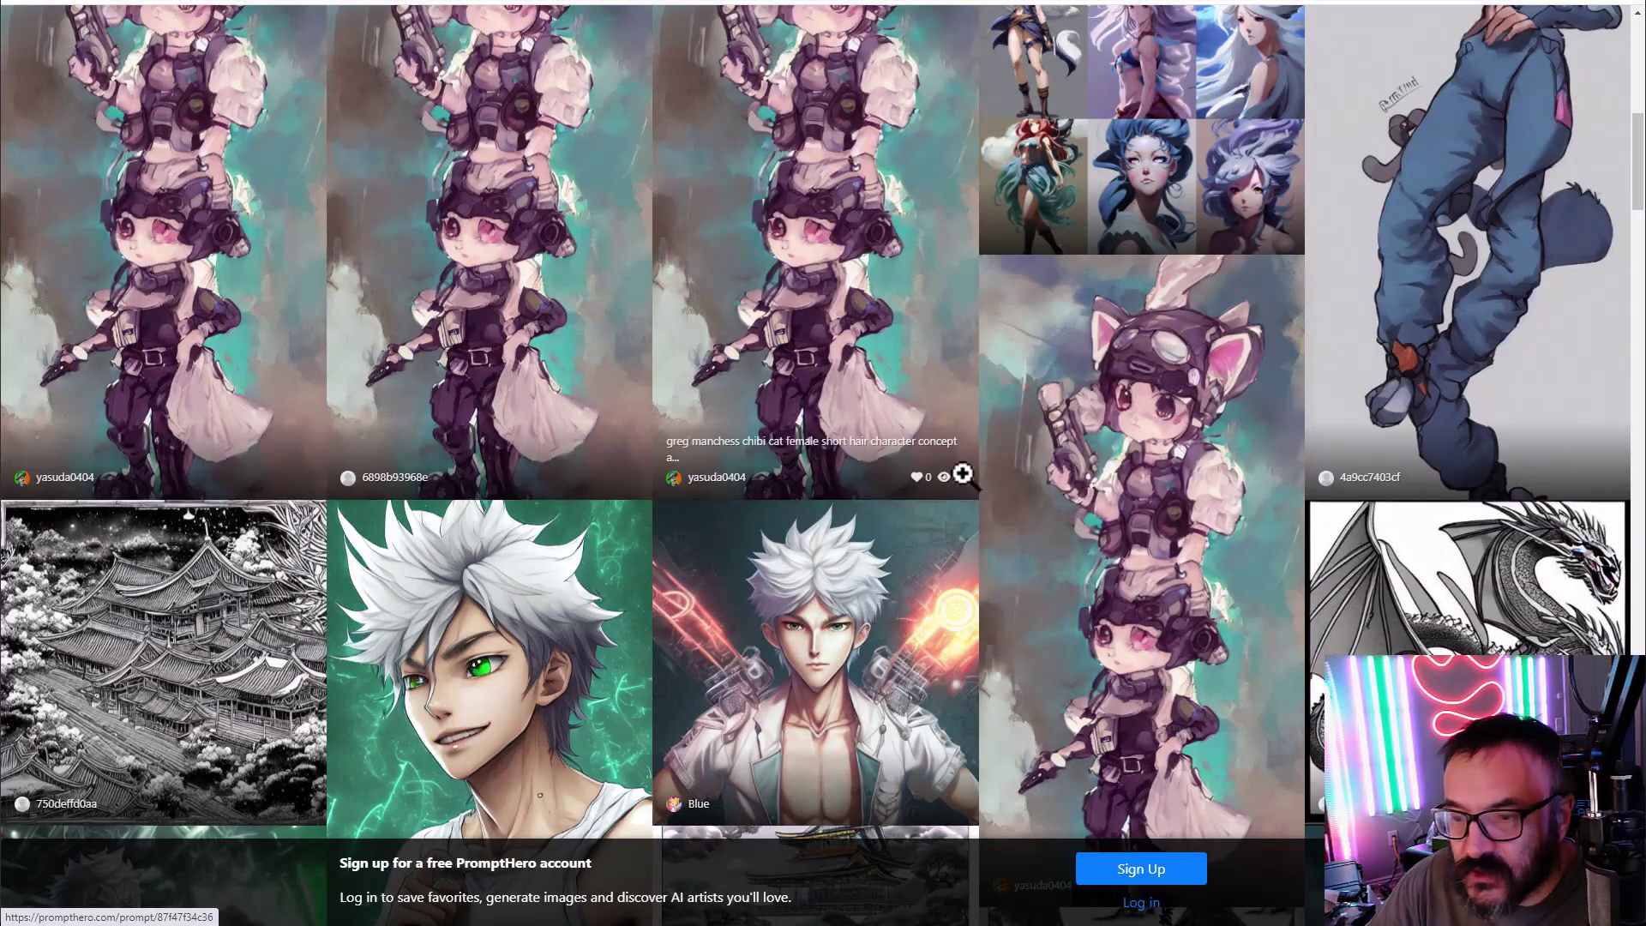
scroll(992, 518, "down", 10)
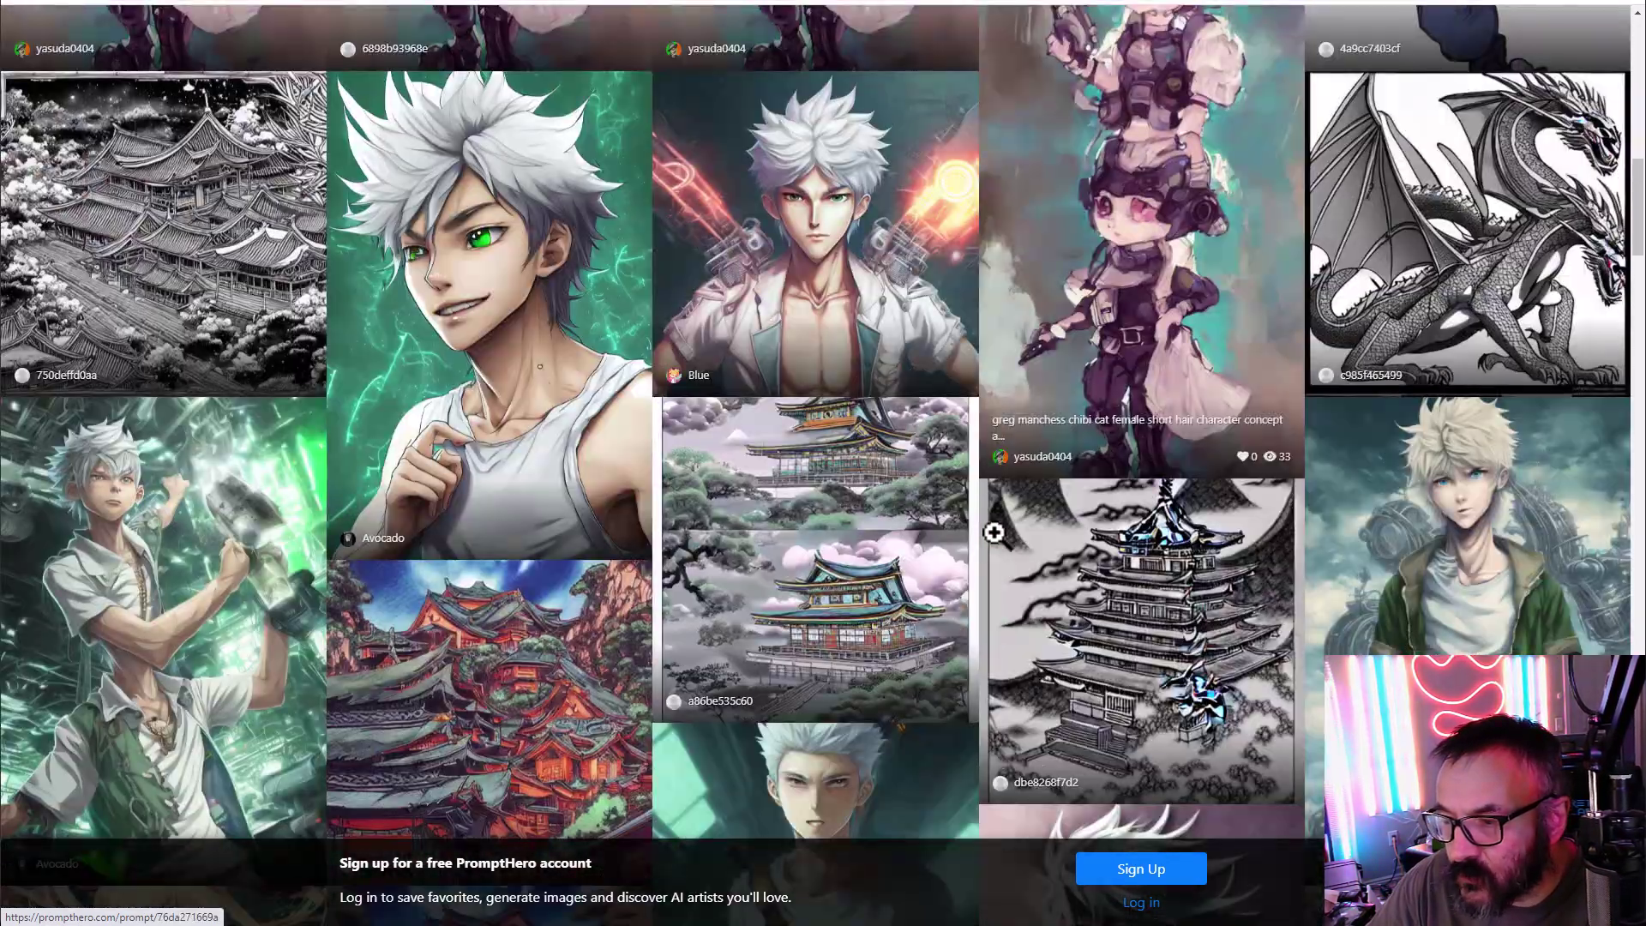
scroll(746, 498, "down", 10)
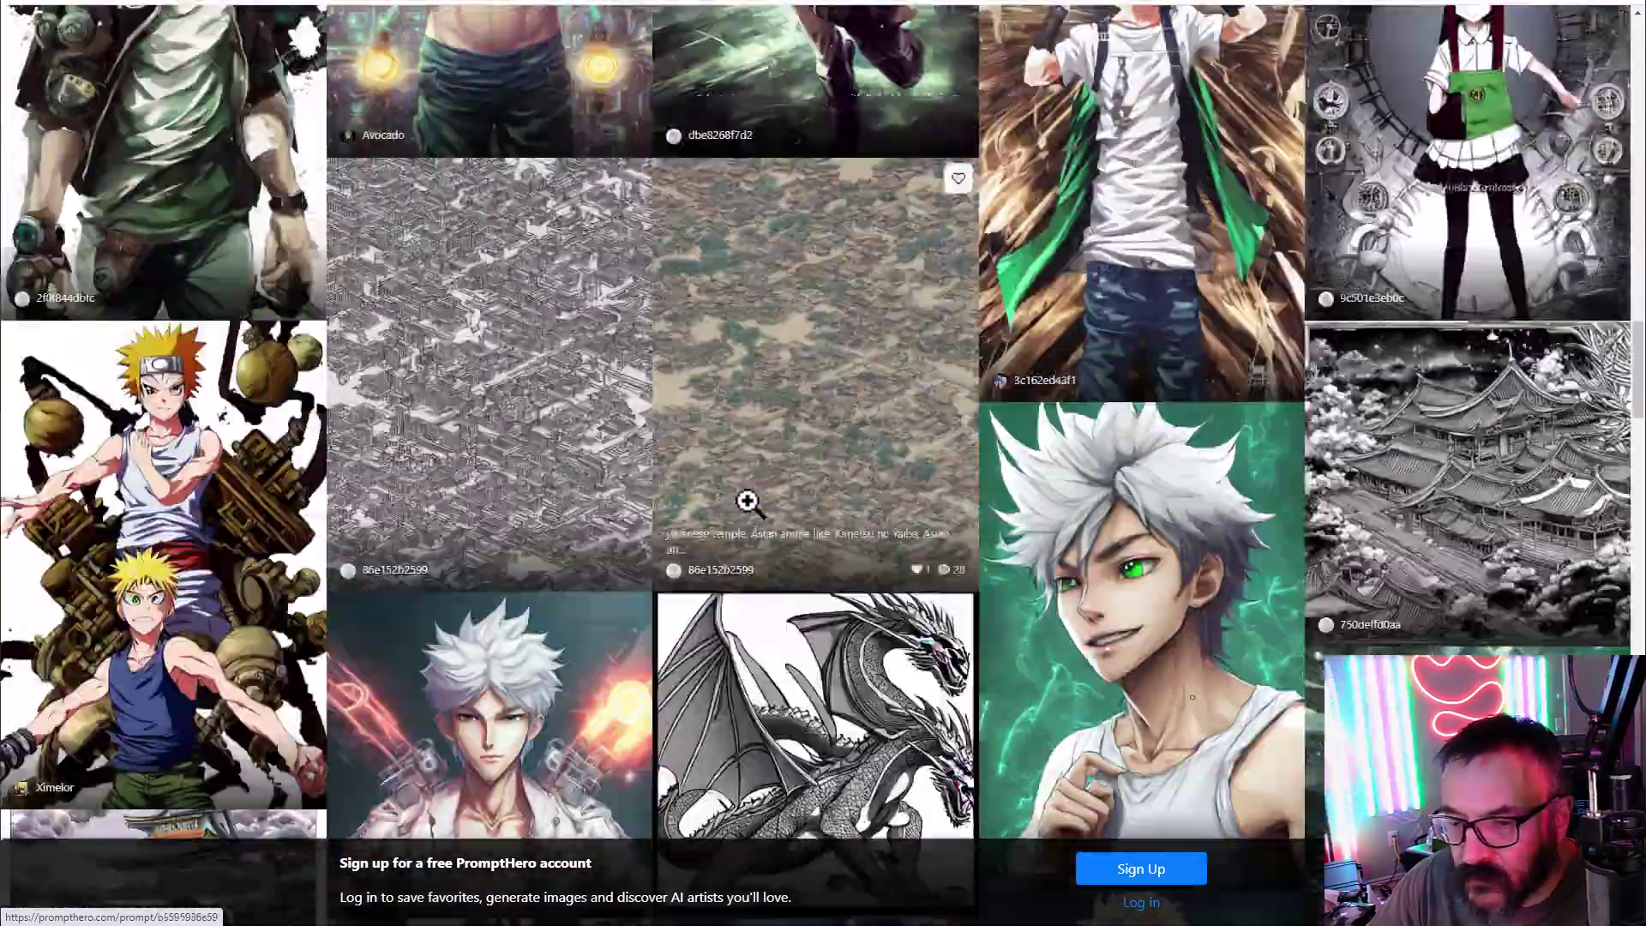
scroll(748, 501, "down", 10)
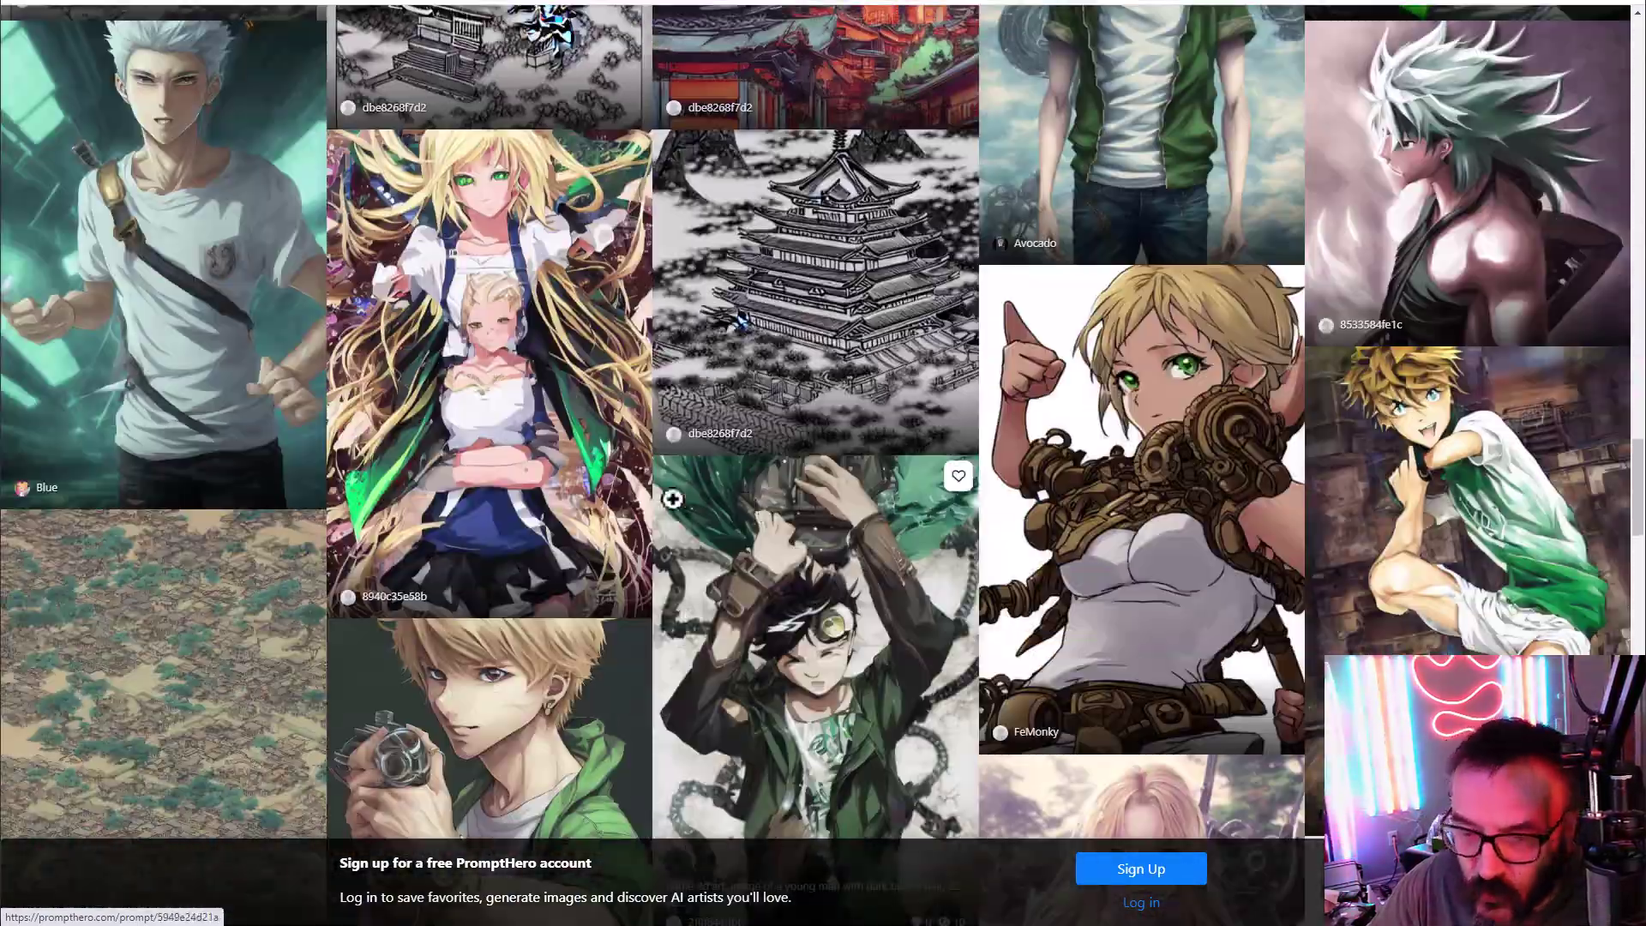
scroll(1043, 495, "down", 6)
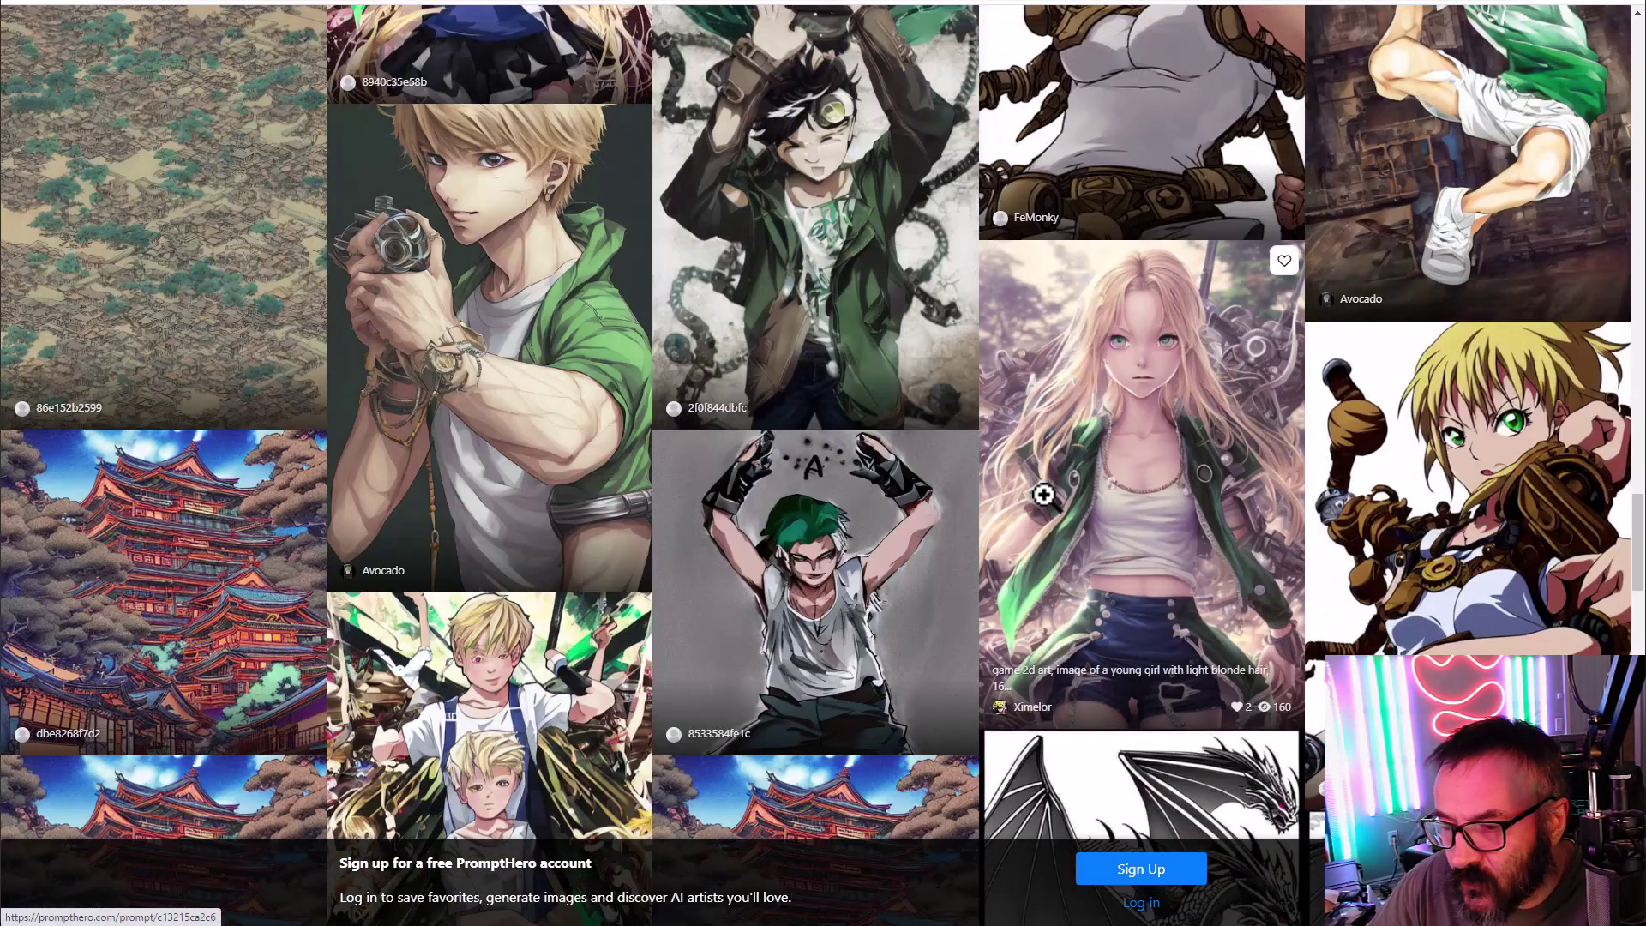
left_click(1128, 491)
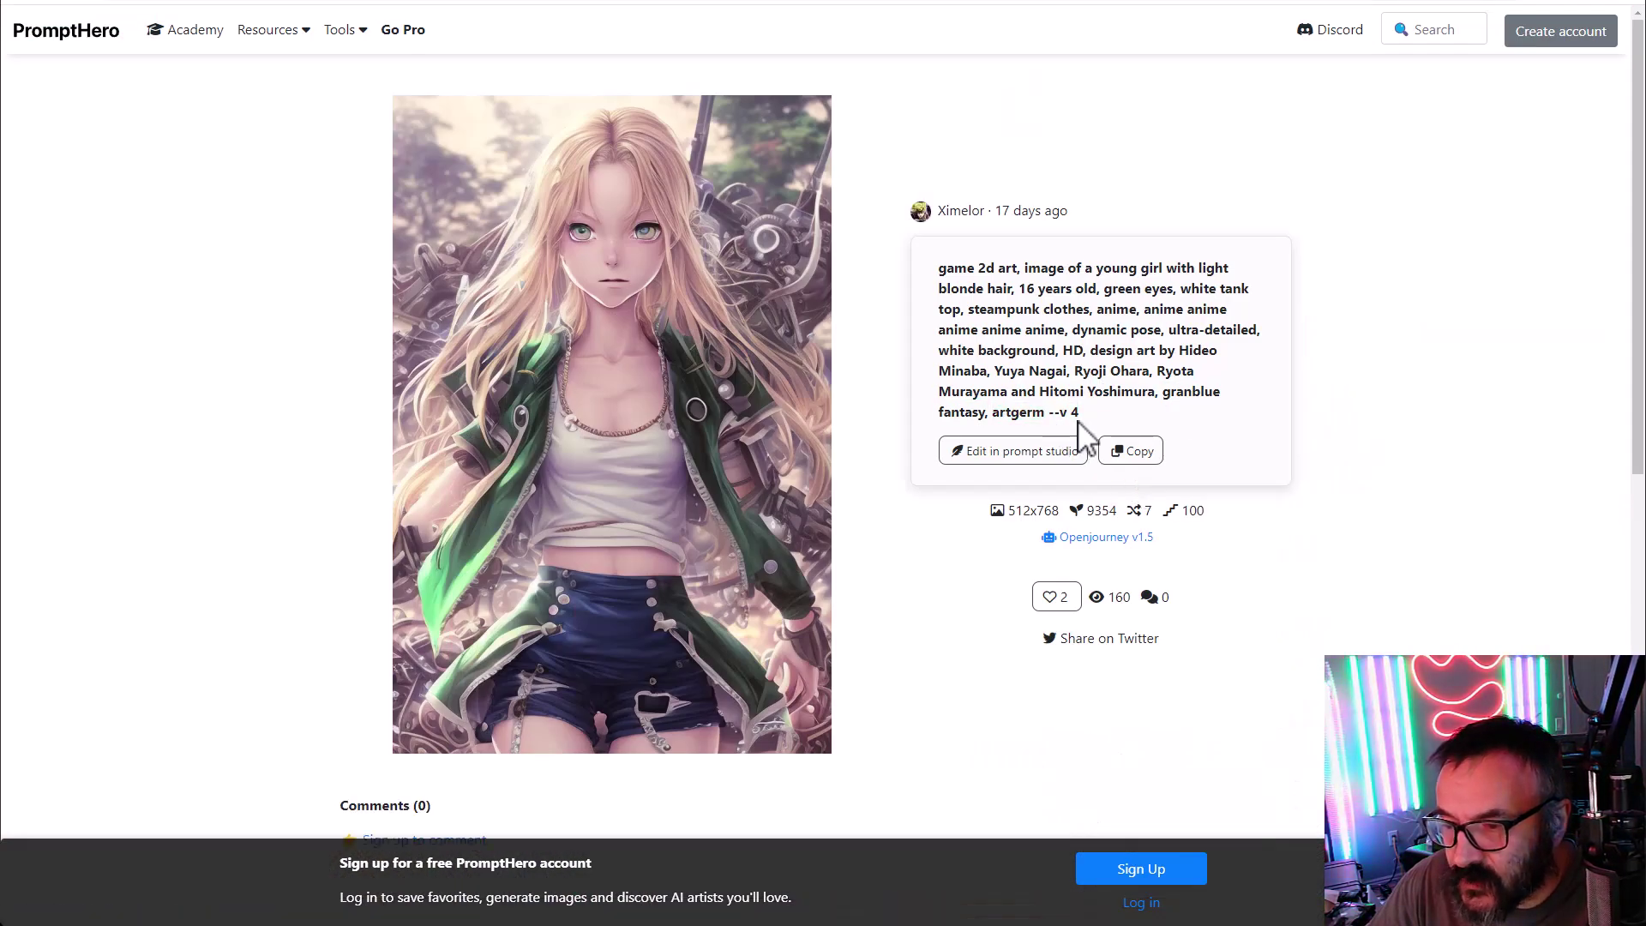
left_click_drag(1129, 445, 909, 266)
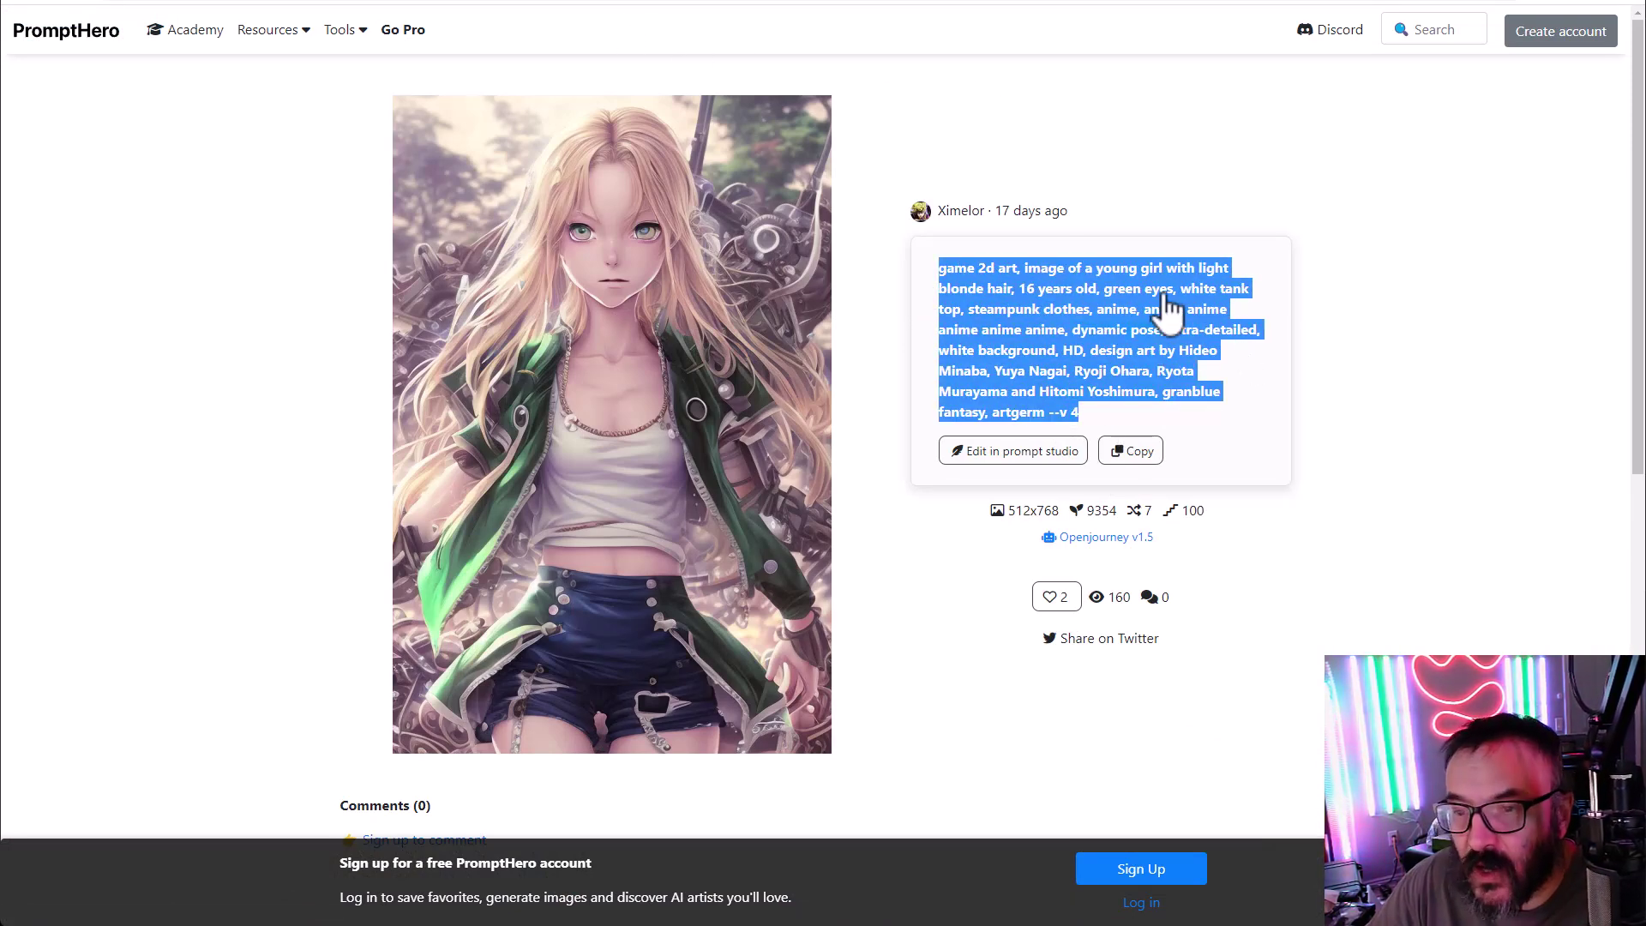
key("alt+Left")
Step: Scroll further through the related anime prompts in the gallery
scroll(1136, 563, "down", 15)
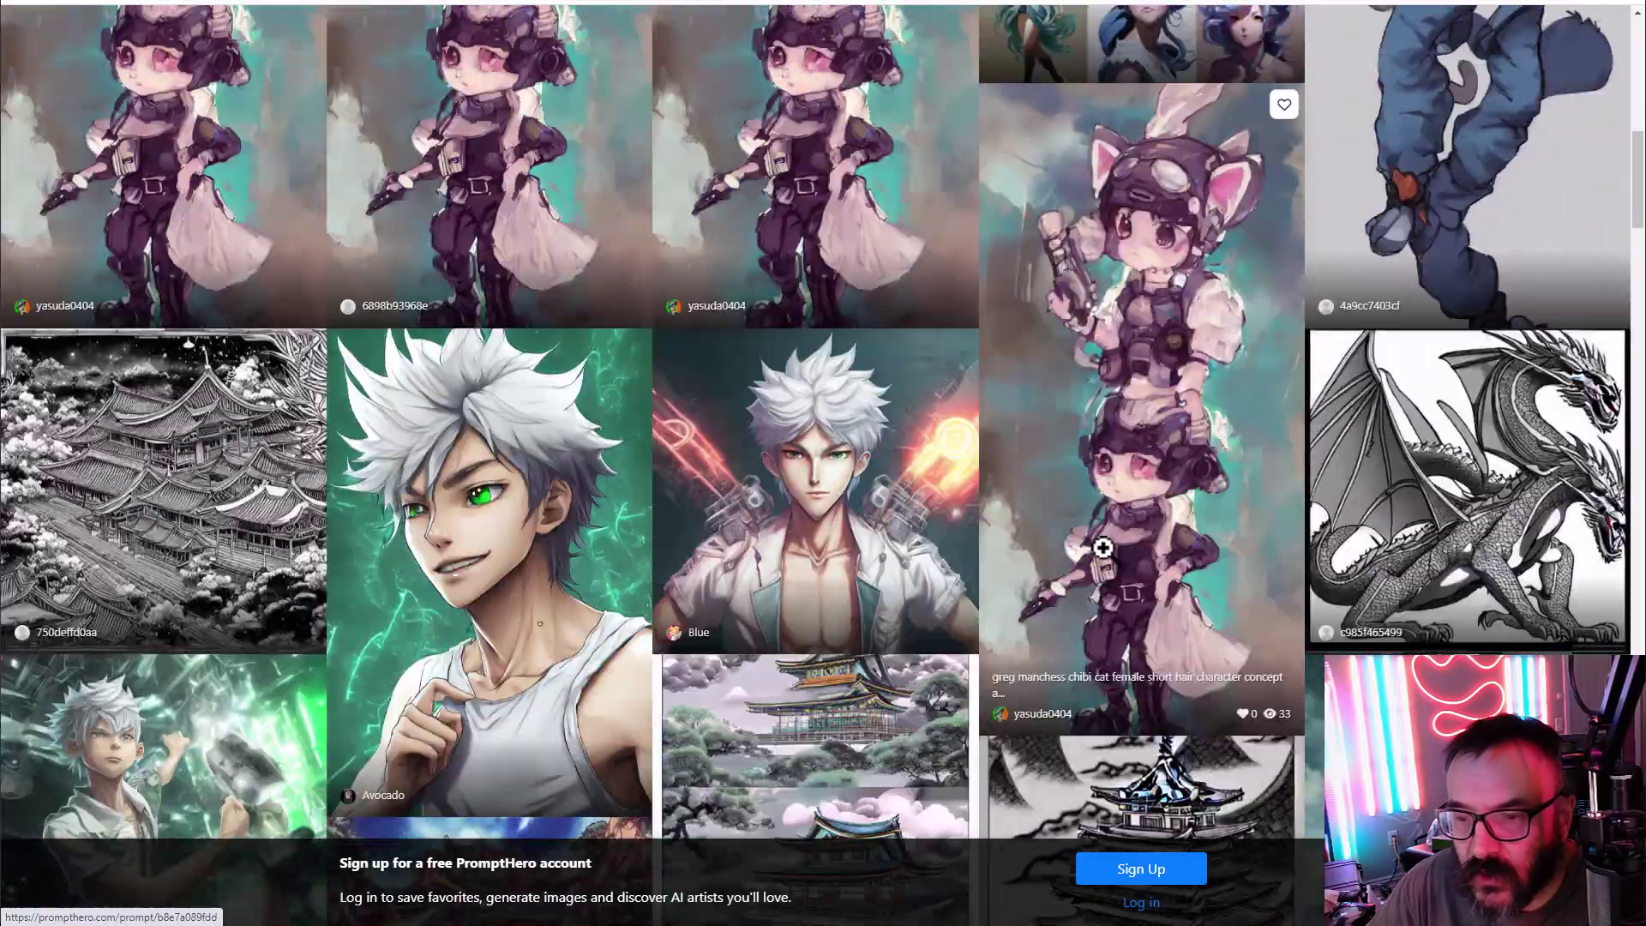
scroll(1101, 547, "down", 8)
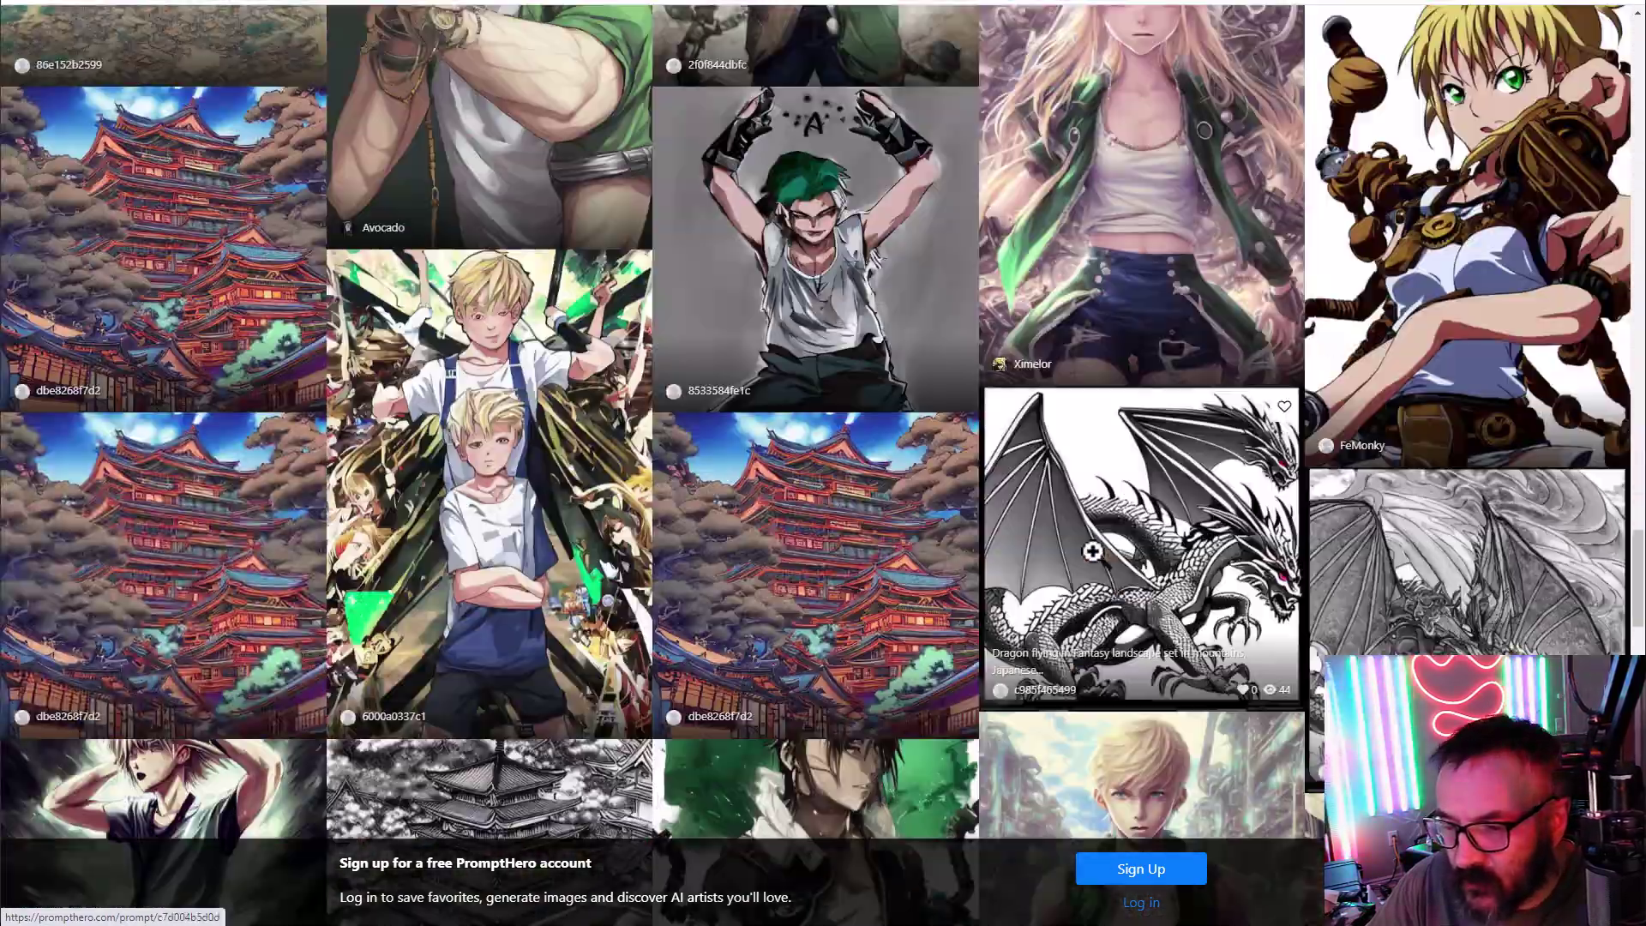
scroll(1093, 552, "down", 8)
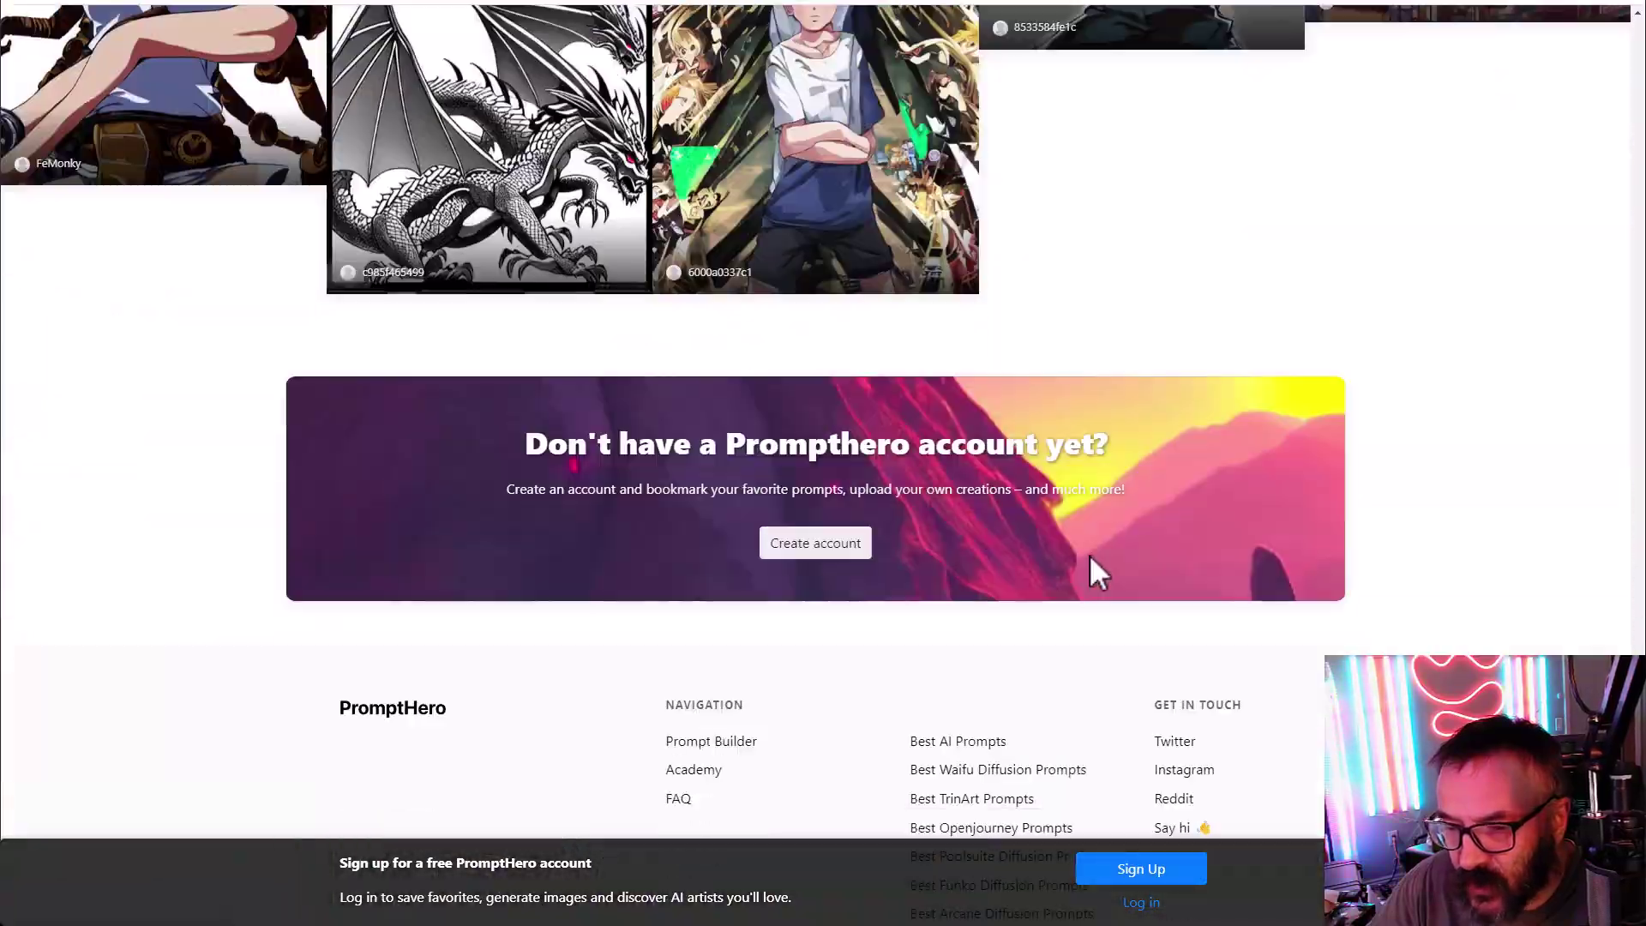
scroll(1089, 554, "up", 6)
mouse_move(1089, 554)
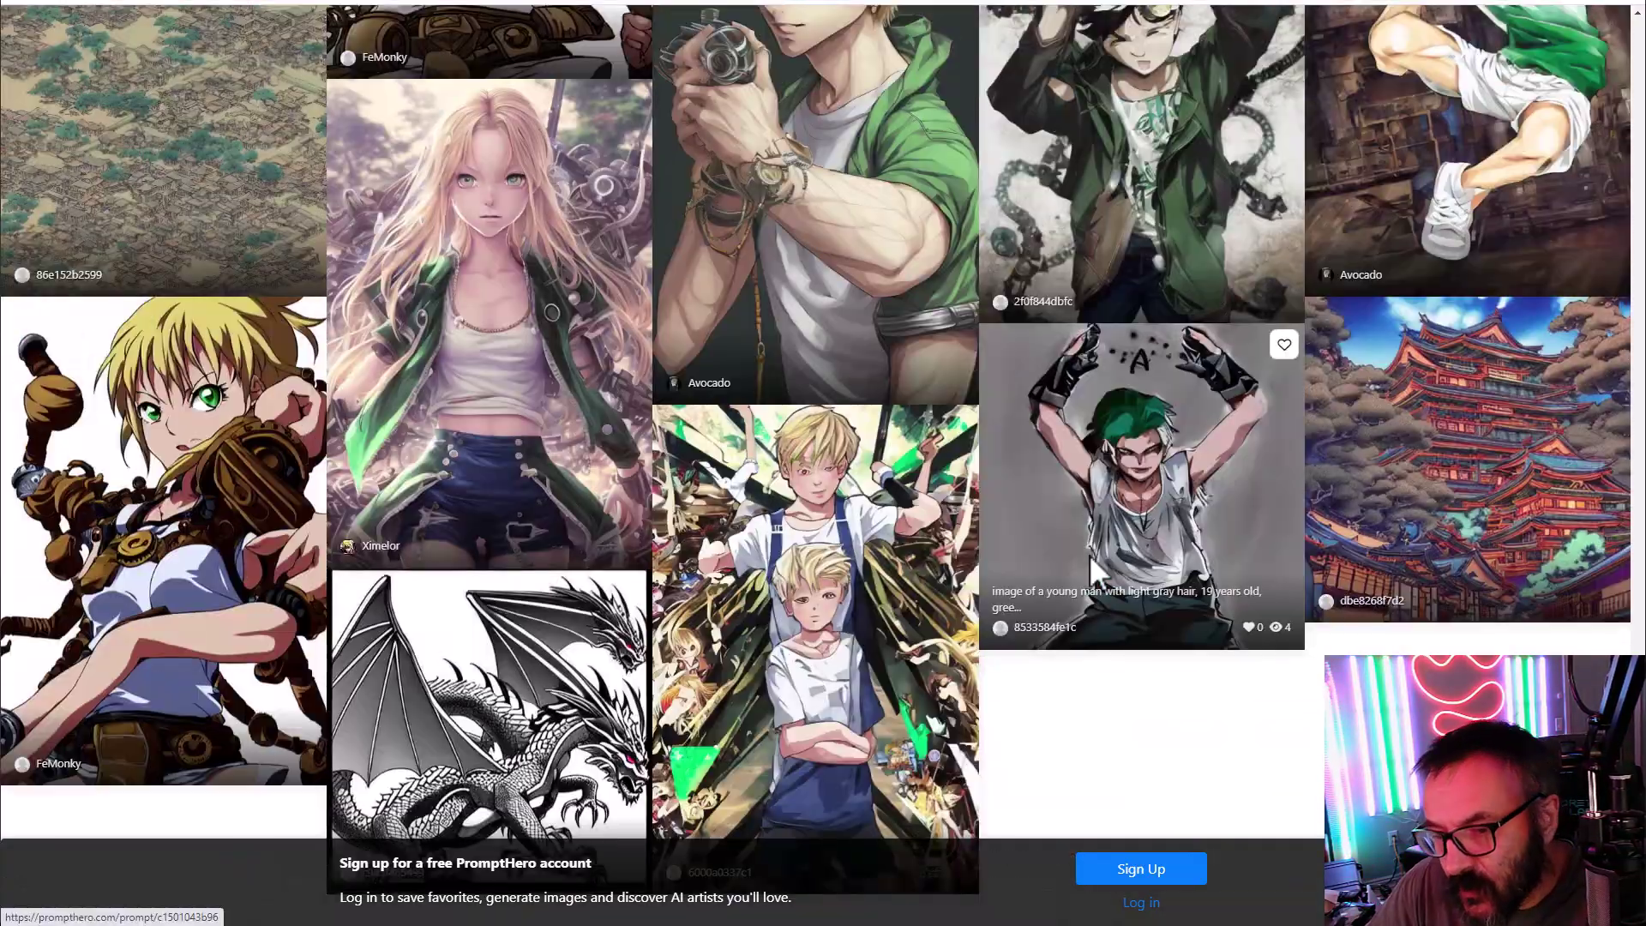
scroll(1089, 554, "down", 10)
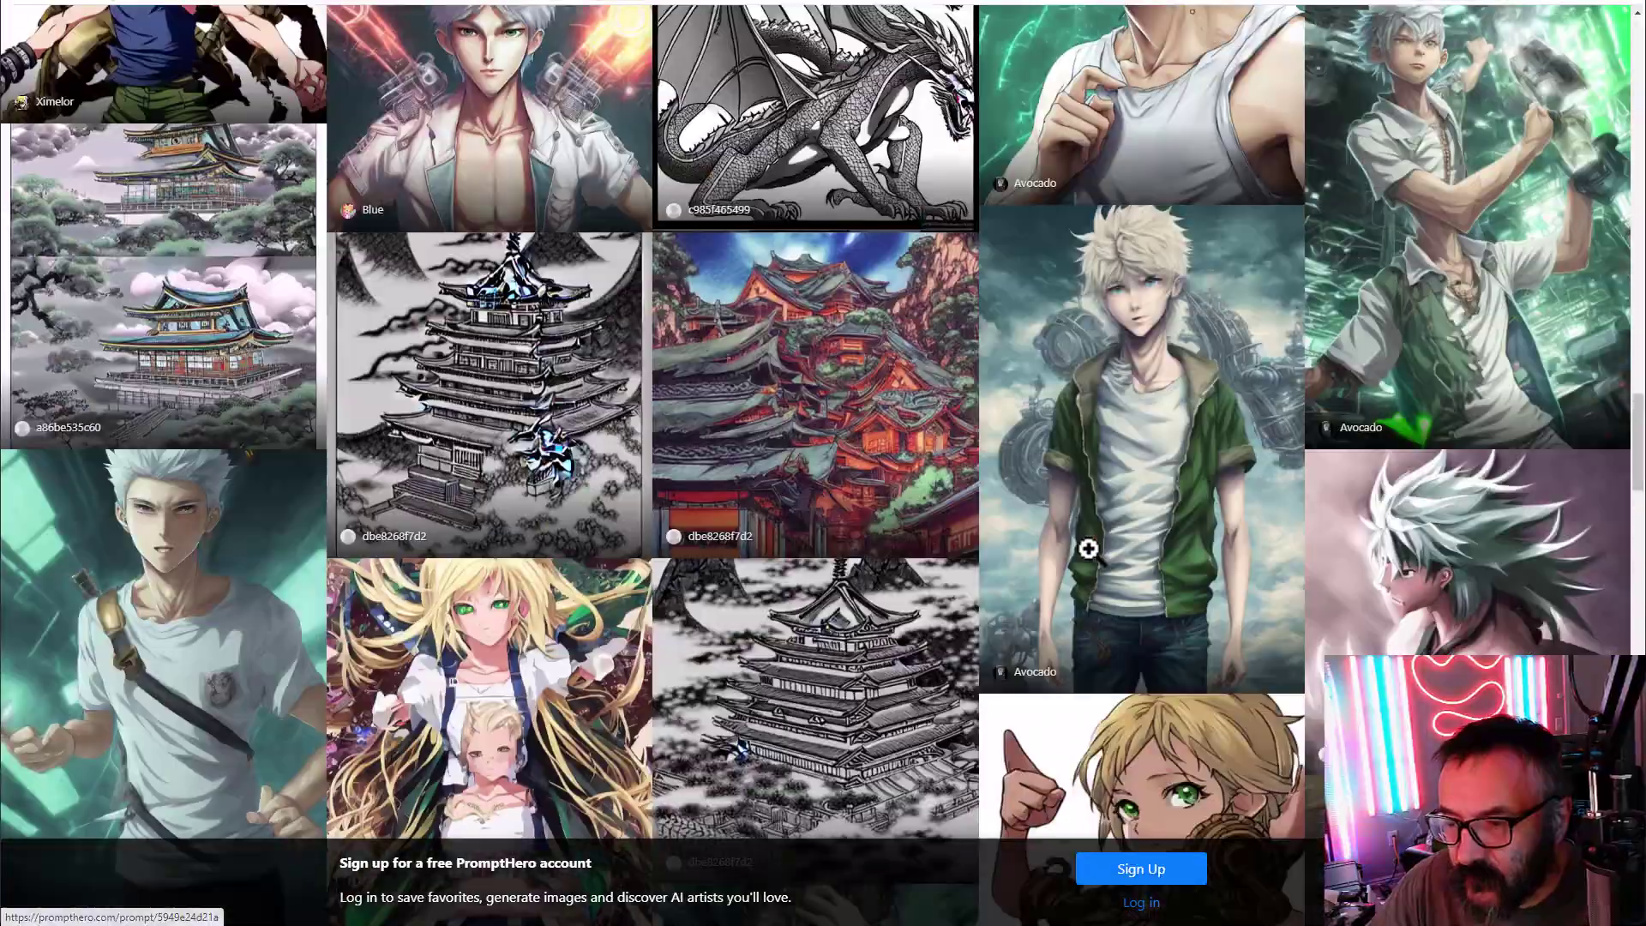
scroll(1089, 549, "up", 15)
scroll(1089, 549, "down", 6)
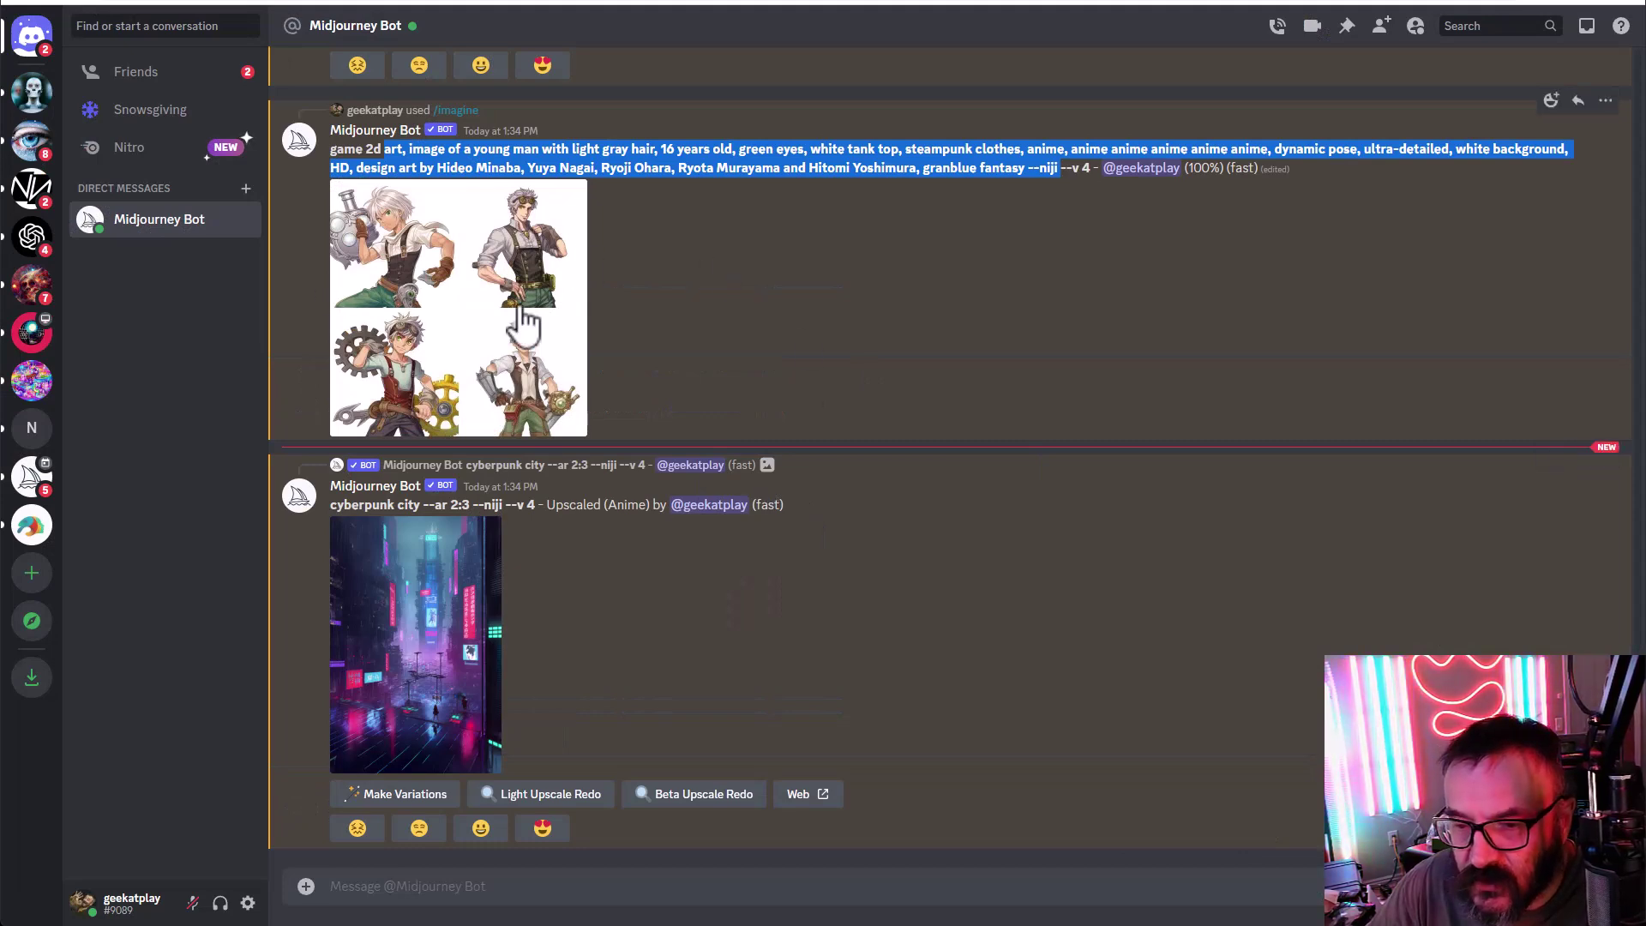
Step: Enlarge the finished grid of four steampunk youths to inspect it, then close it
left_click(525, 321)
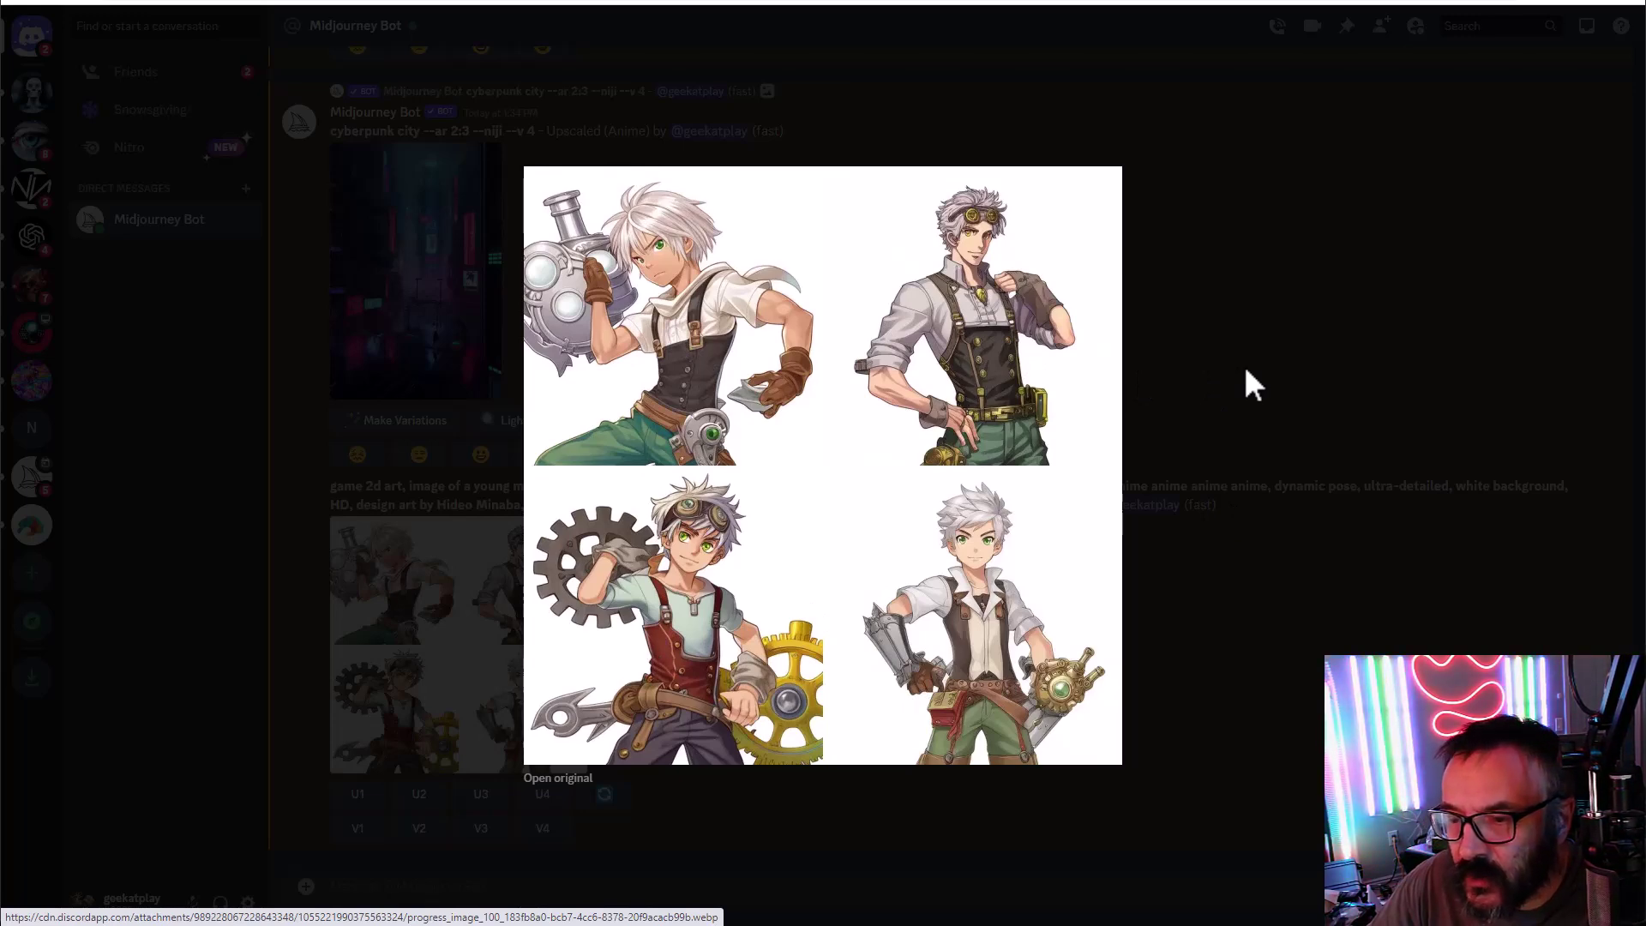
left_click(1195, 396)
scroll(708, 515, "up", 5)
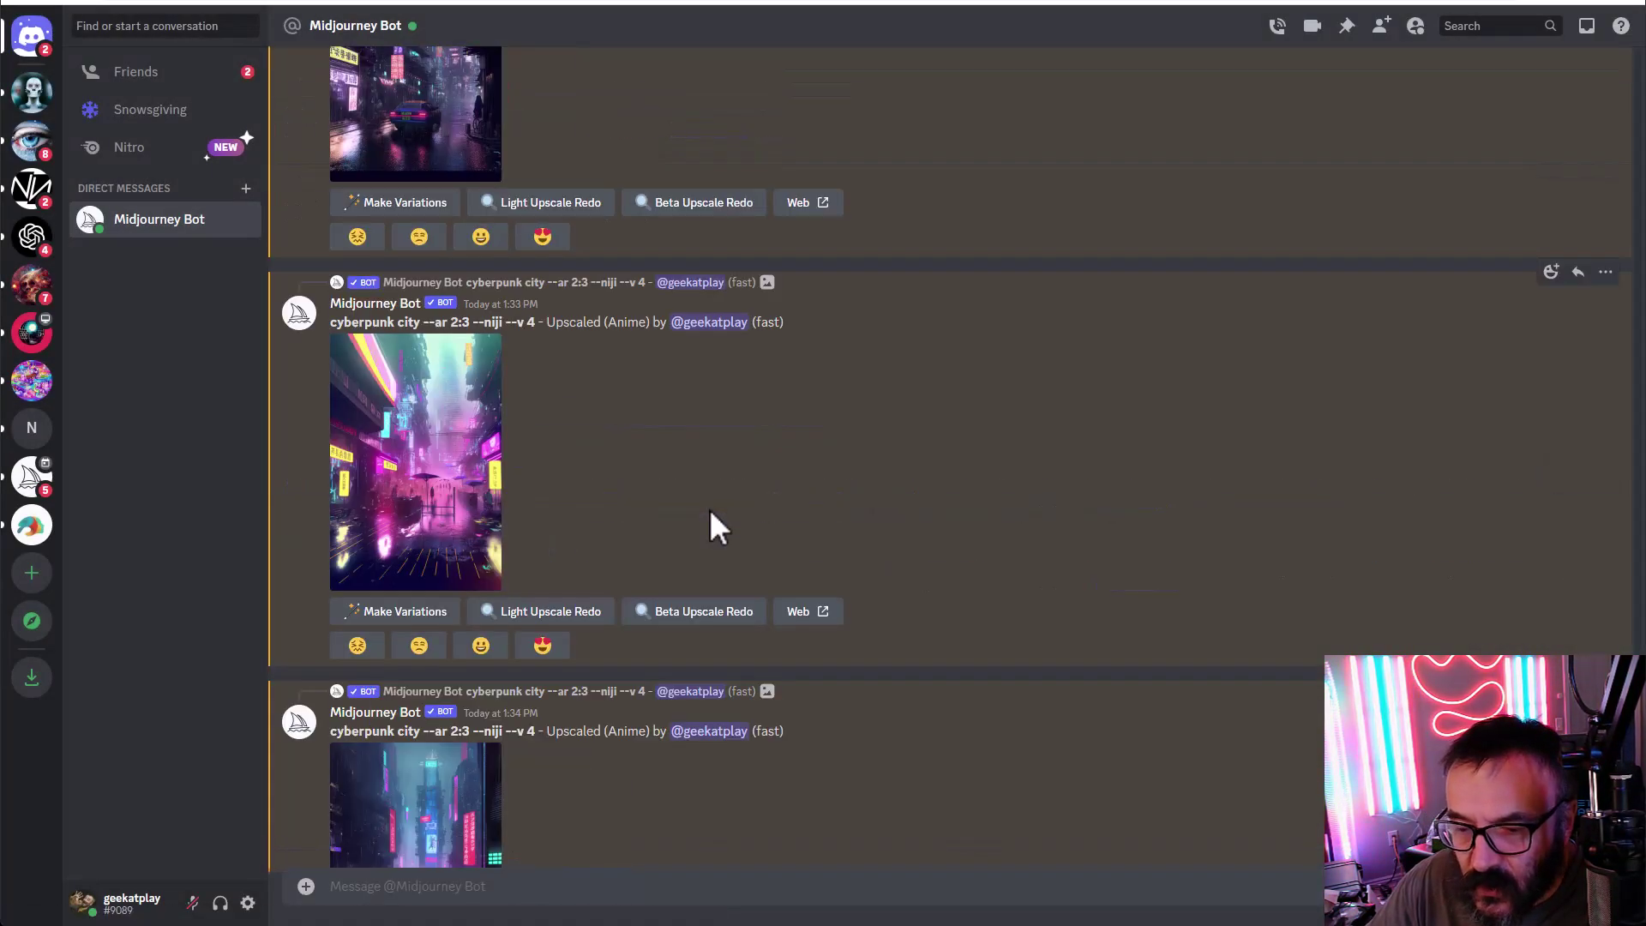
scroll(712, 523, "down", 3)
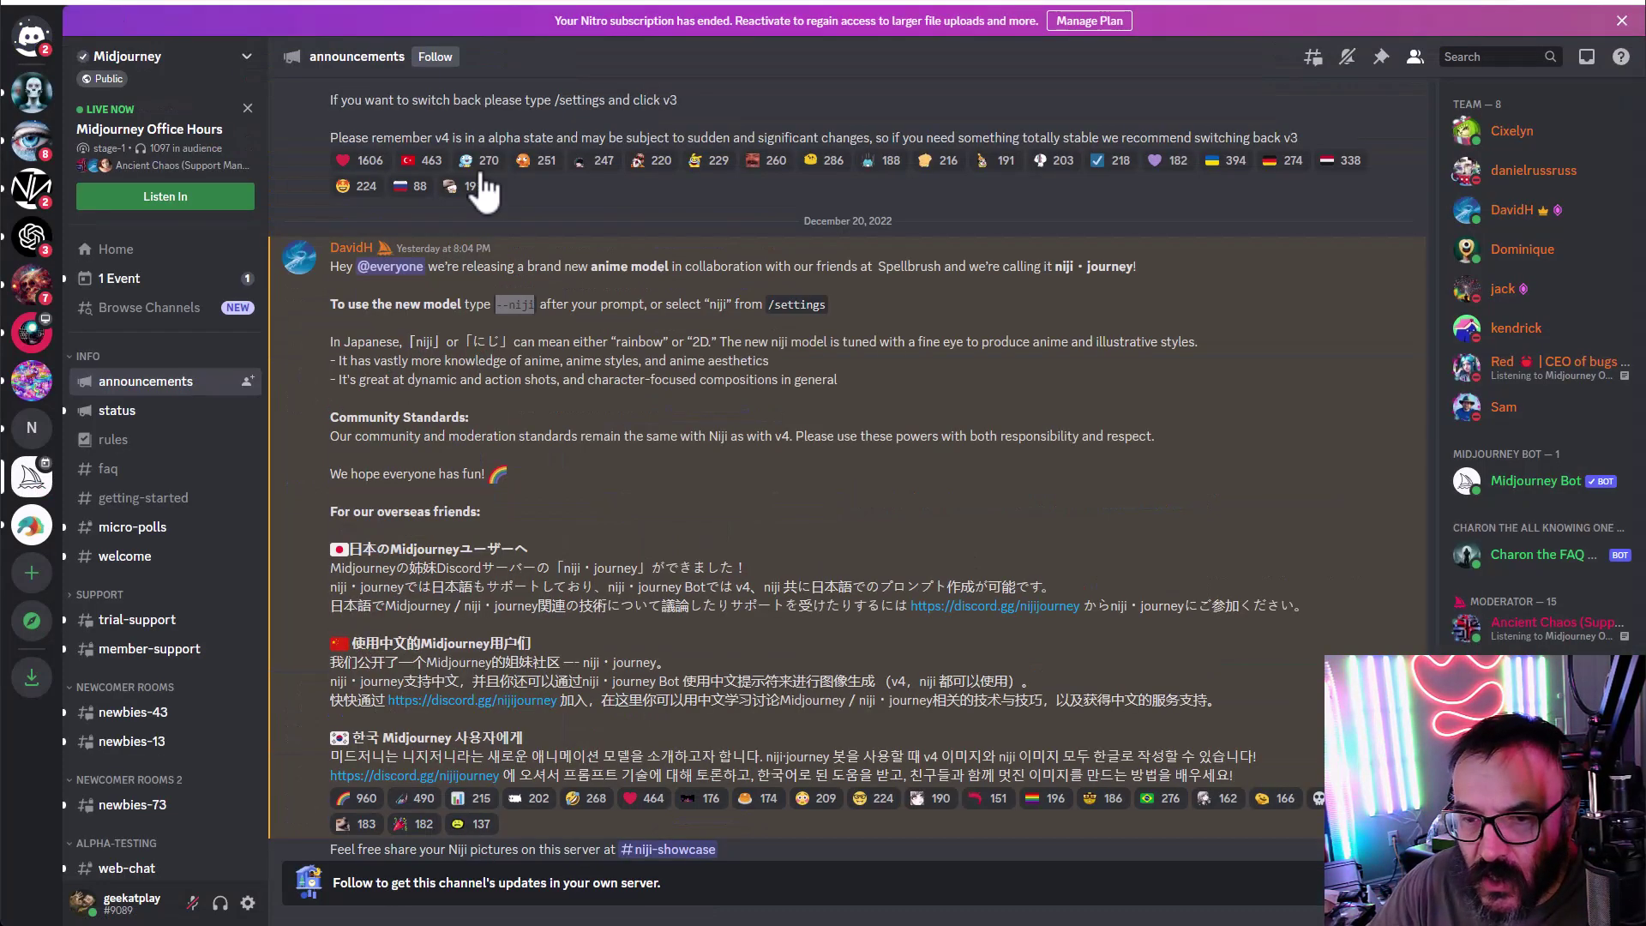
Step: Highlight --niji, 'anime model' and the opening line of the niji announcement
left_click_drag(535, 304, 480, 302)
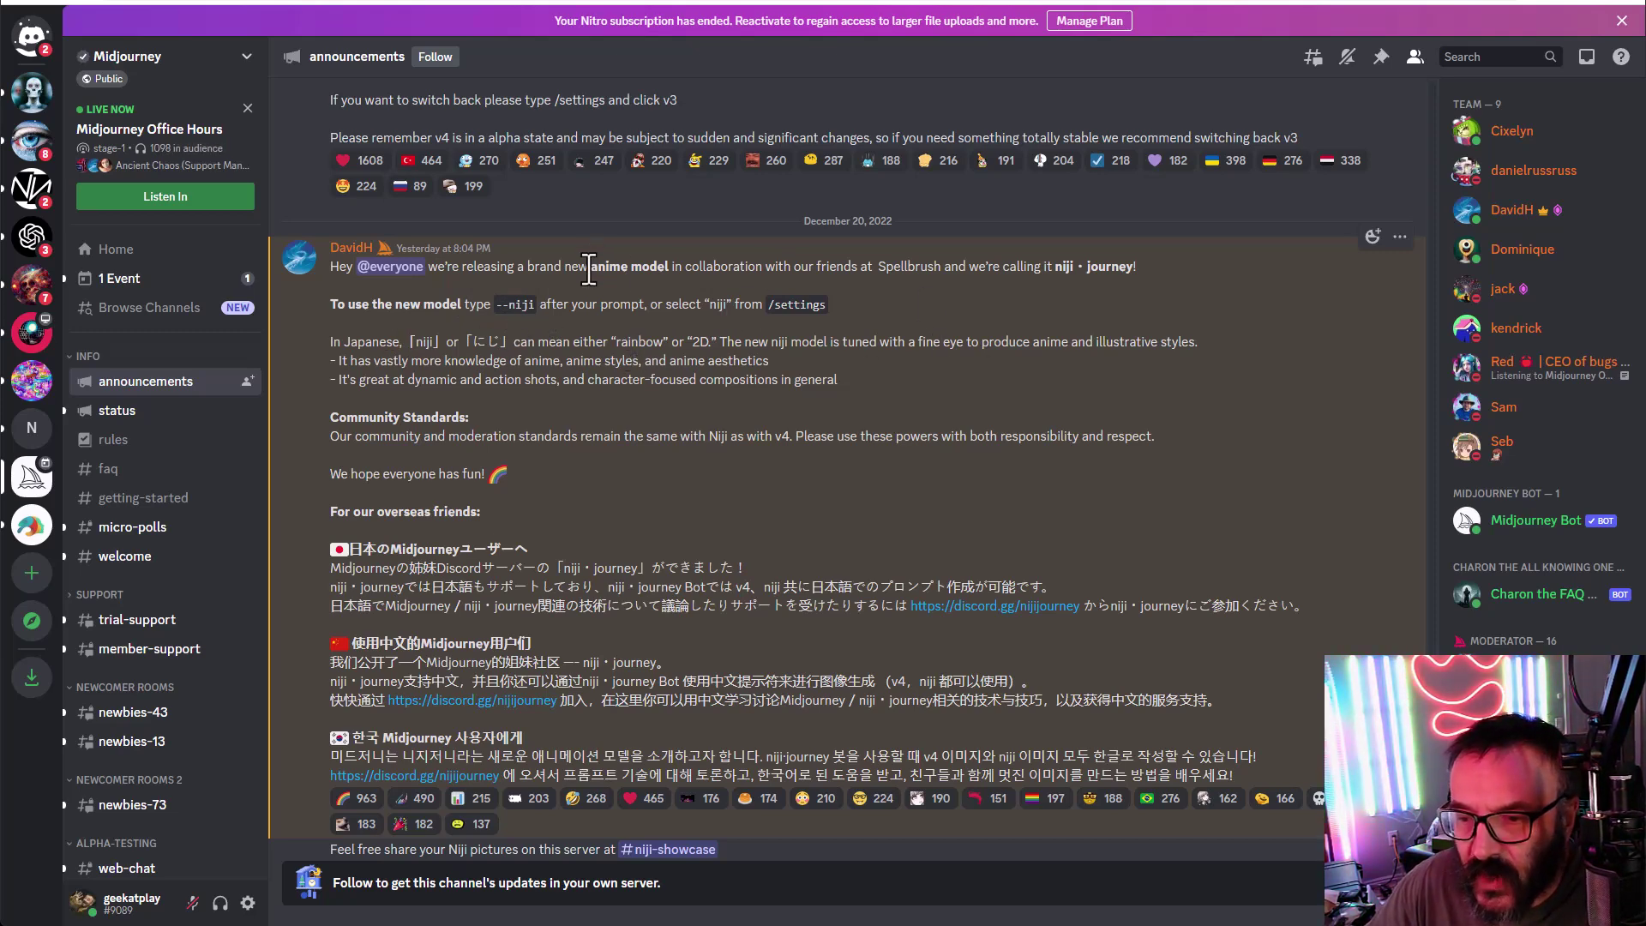
left_click_drag(589, 269, 672, 269)
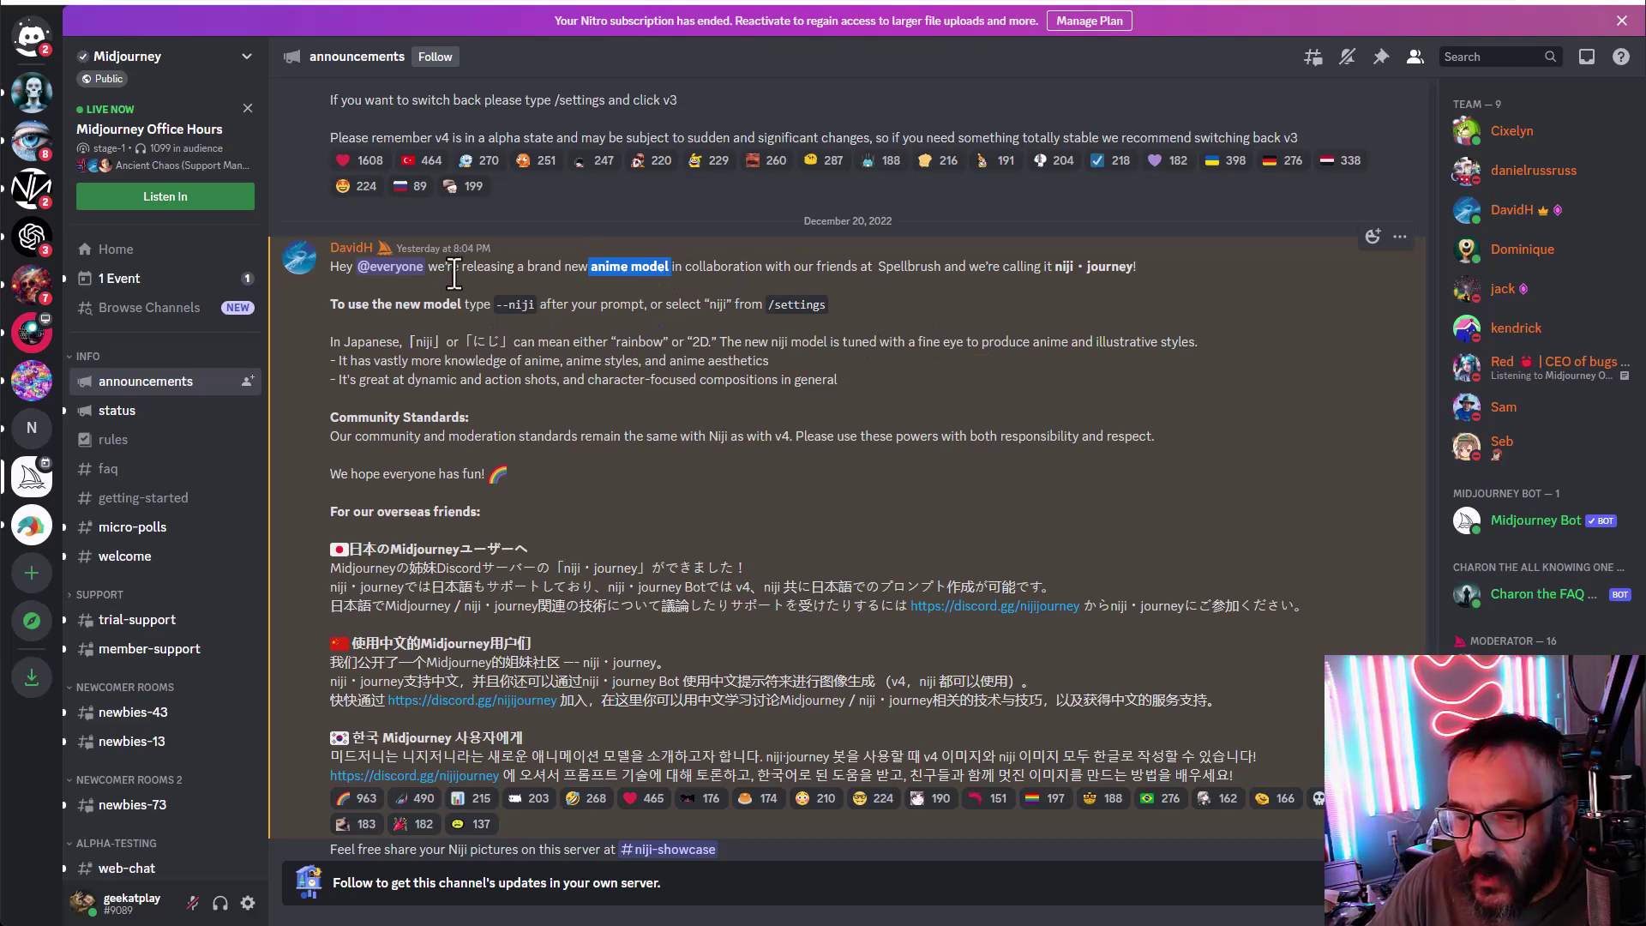
left_click_drag(331, 267, 1170, 262)
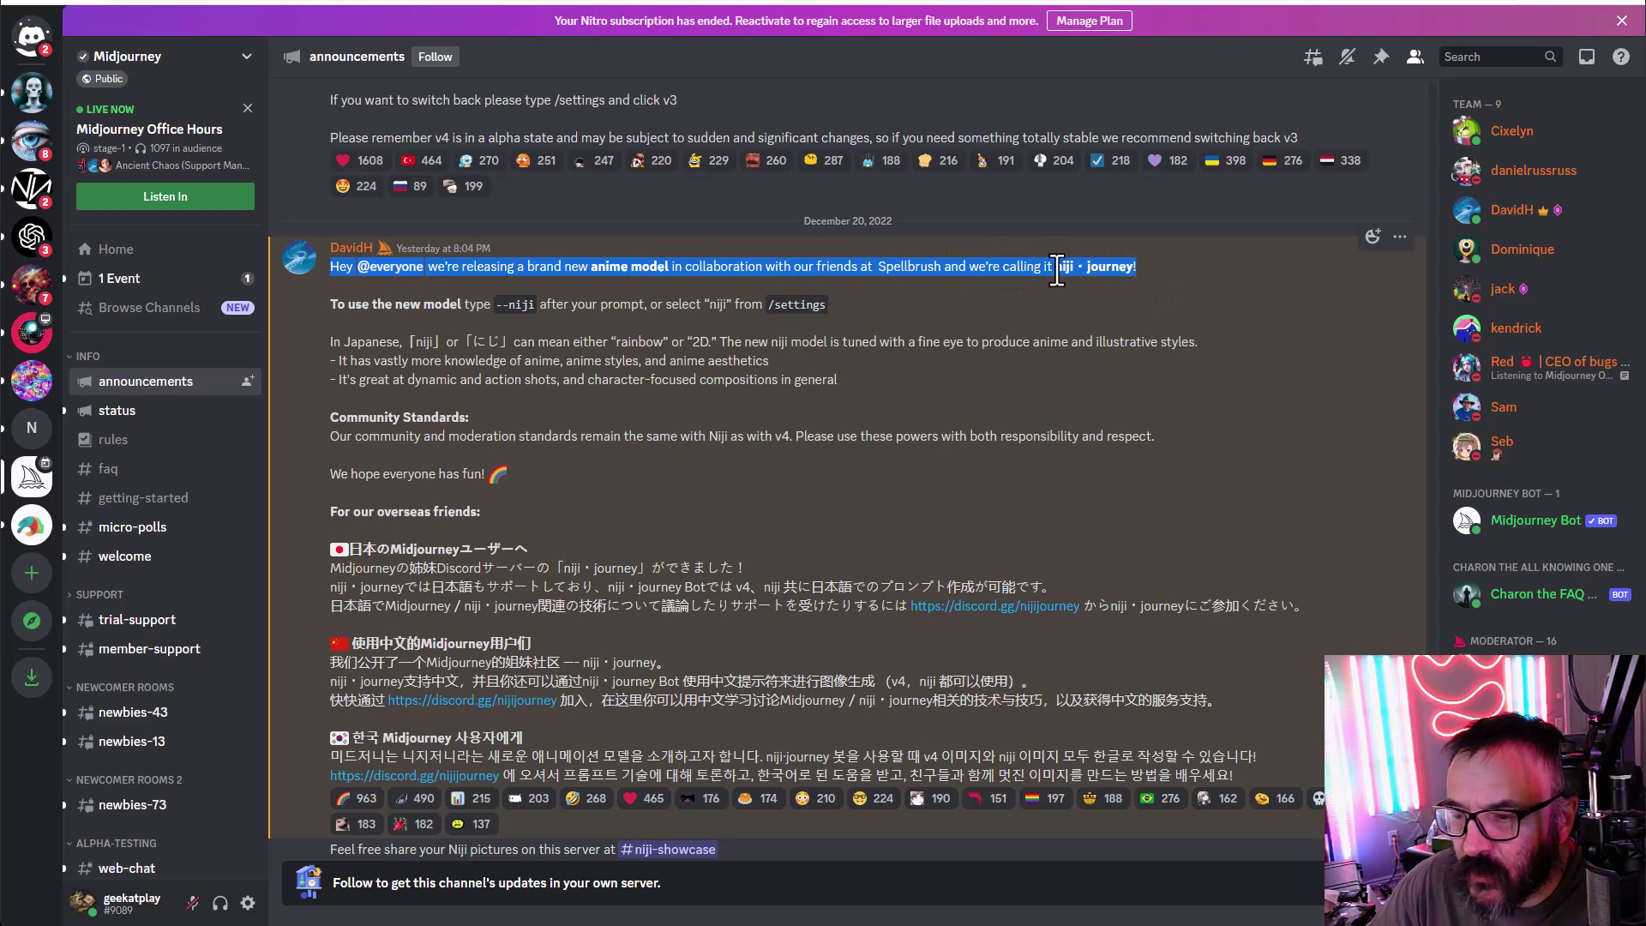
left_click_drag(1057, 268, 1129, 268)
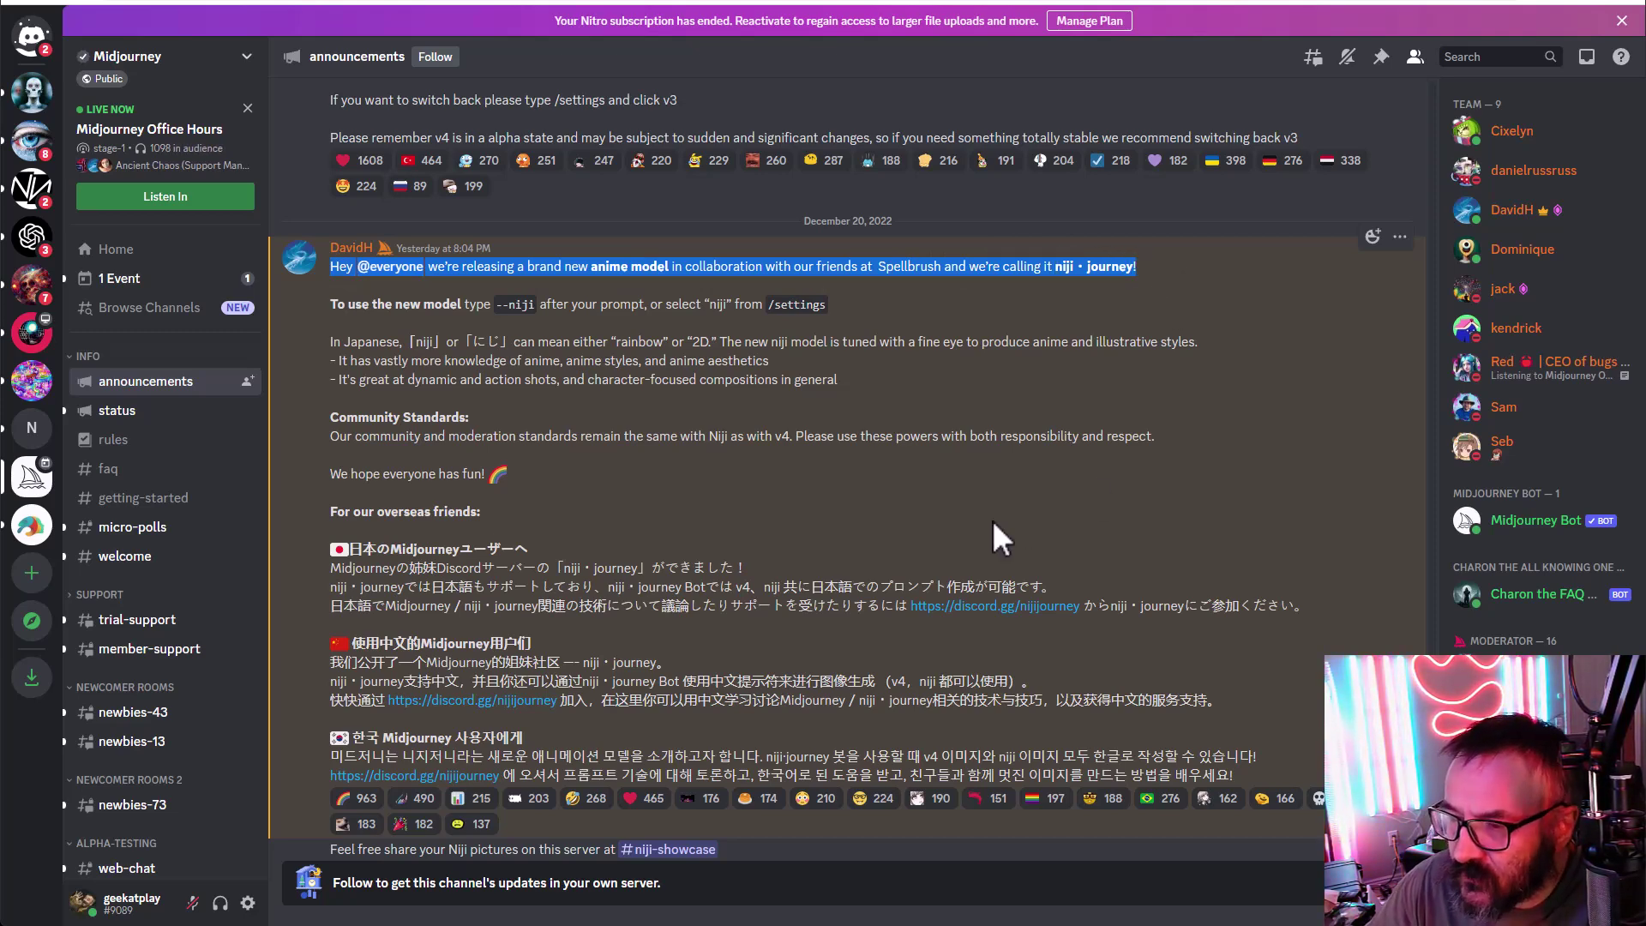
key("alt+Tab")
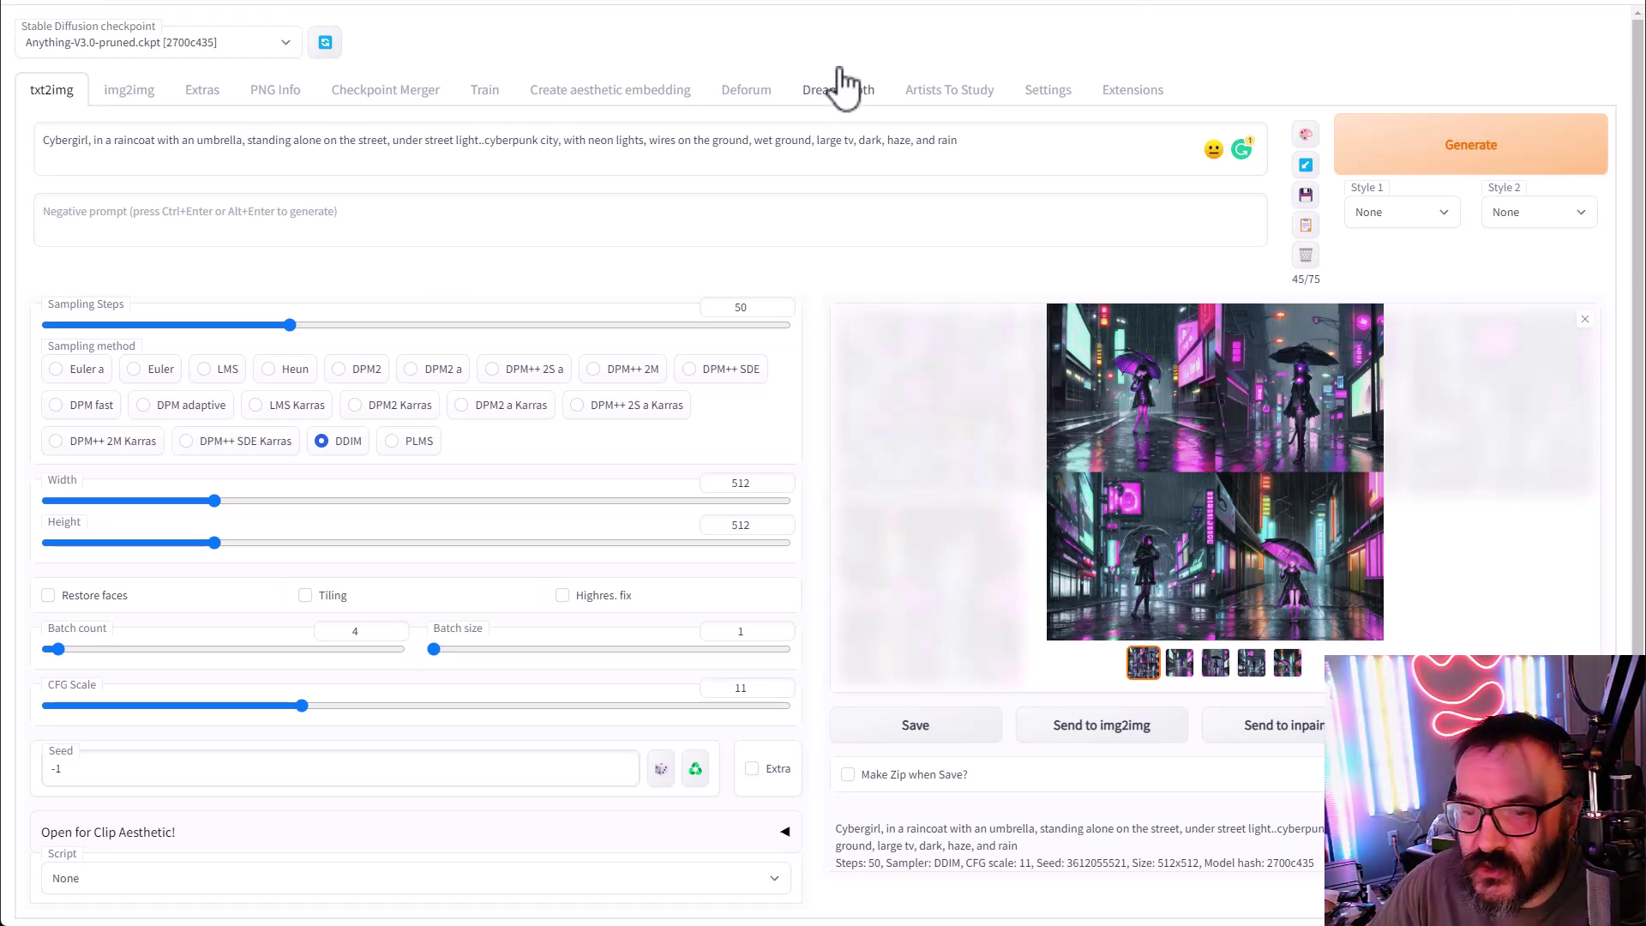